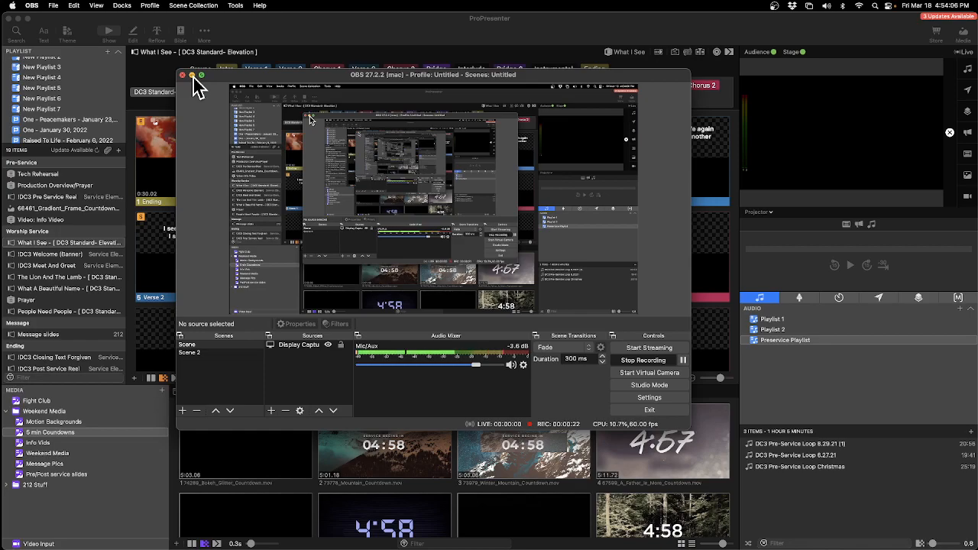
Switch to Word, read through the Dis-Engaged Relationships 3rds sermon notes, and close the document
{"action": "left_click", "coordinate": [192, 75]}
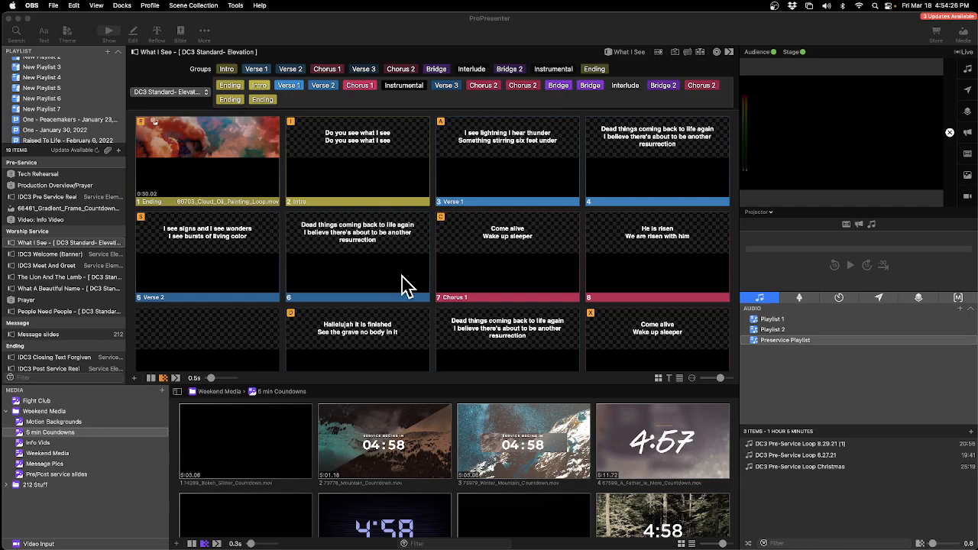
{"action": "mouse_move", "coordinate": [454, 546]}
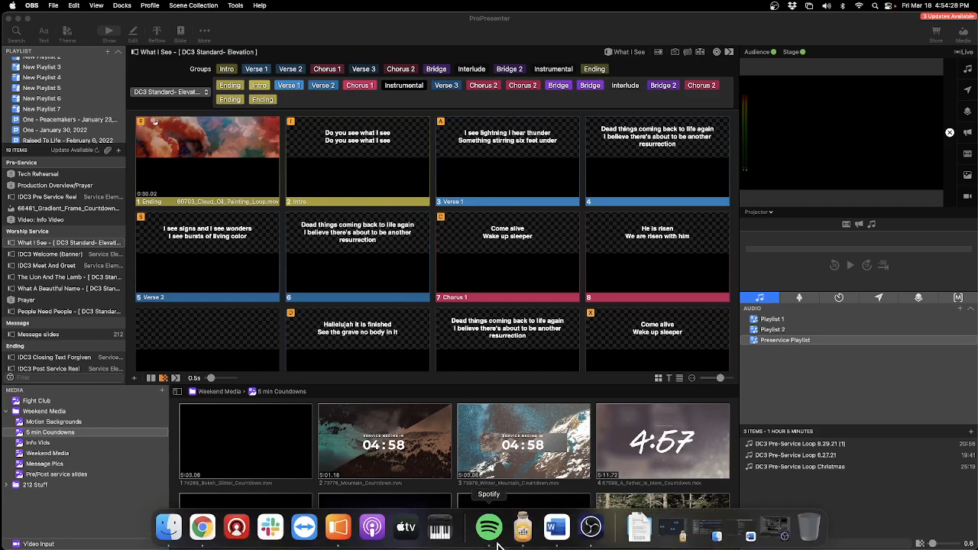
{"action": "left_click", "coordinate": [544, 535]}
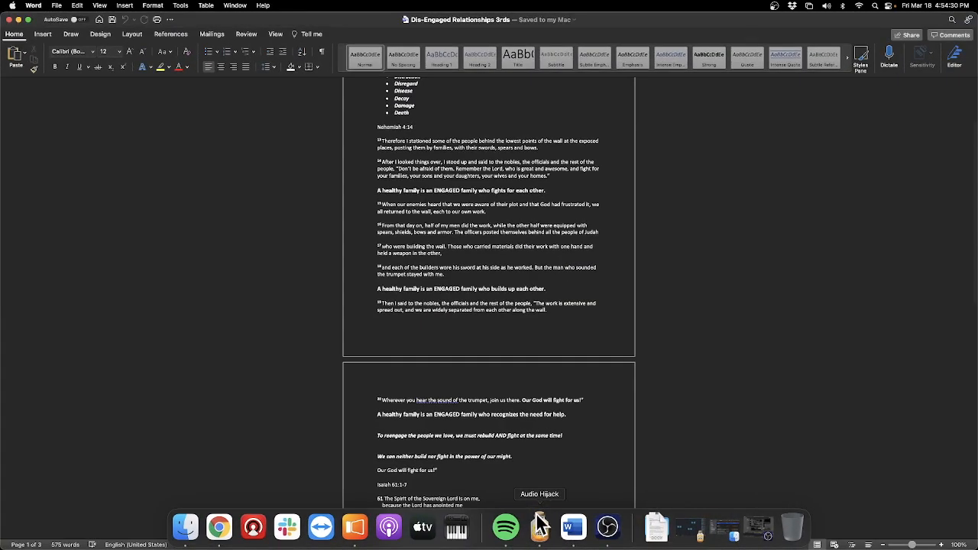
{"action": "scroll", "coordinate": [432, 319], "scroll_direction": "up", "scroll_amount": 1}
{"action": "scroll", "coordinate": [406, 306], "scroll_direction": "down", "scroll_amount": 10}
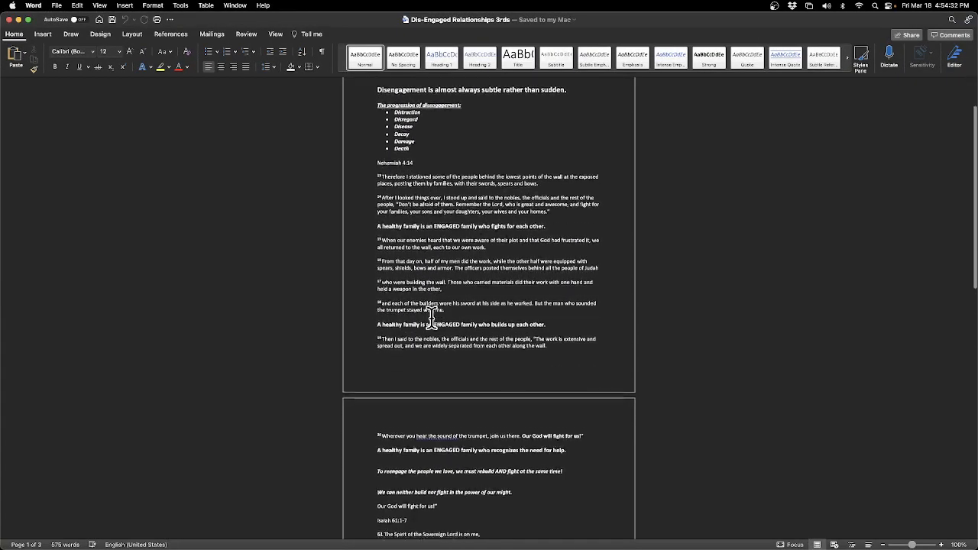
{"action": "scroll", "coordinate": [399, 300], "scroll_direction": "down", "scroll_amount": 5}
{"action": "scroll", "coordinate": [399, 298], "scroll_direction": "up", "scroll_amount": 13}
{"action": "scroll", "coordinate": [399, 298], "scroll_direction": "up", "scroll_amount": 2}
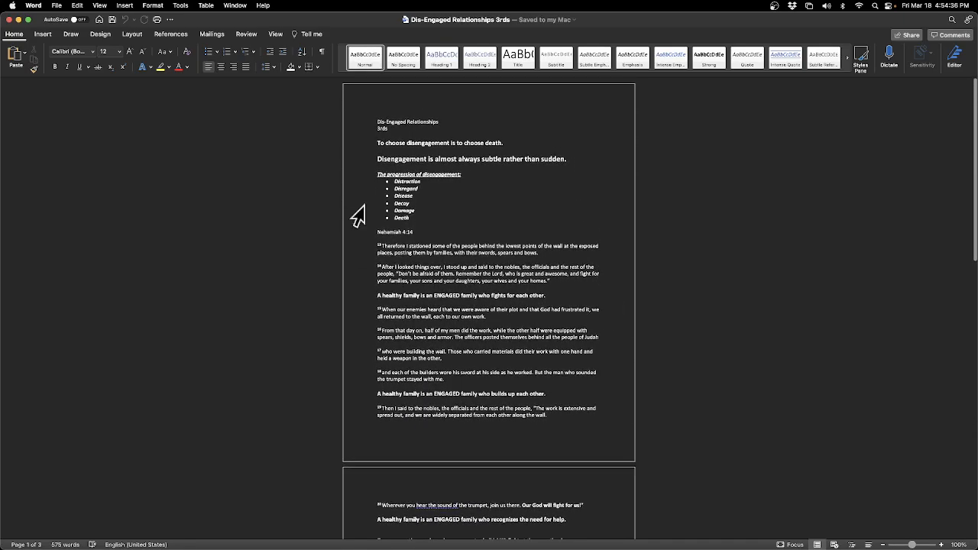
{"action": "left_click", "coordinate": [8, 19]}
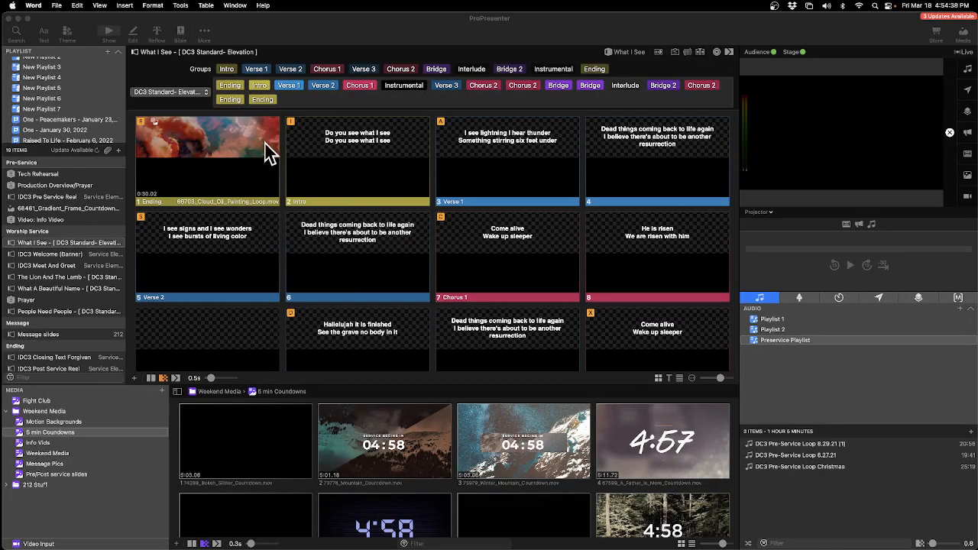
Switch to ProPresenter and start a file import of Dis-Engaged Relationships 3rds.docx from the Downloads folder
{"action": "left_click", "coordinate": [327, 47]}
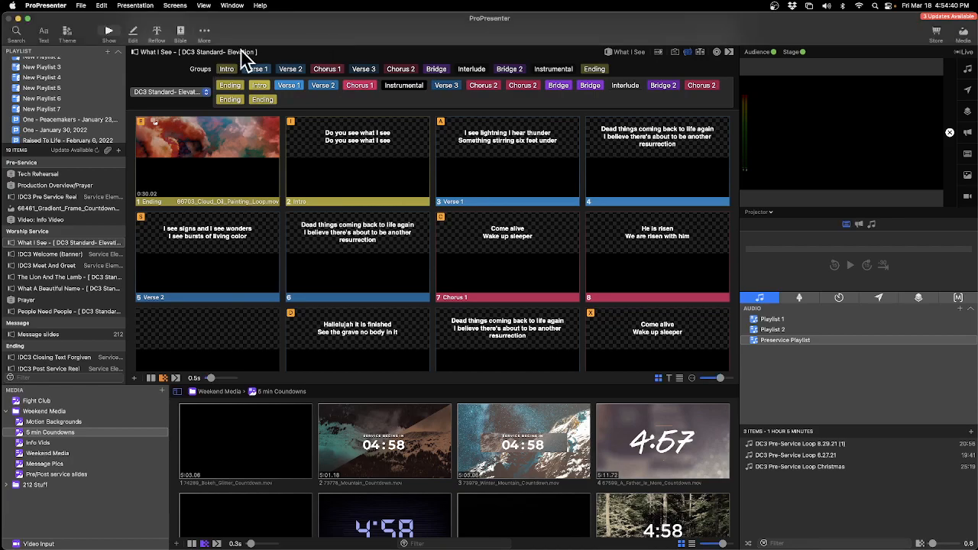
{"action": "left_click", "coordinate": [81, 6]}
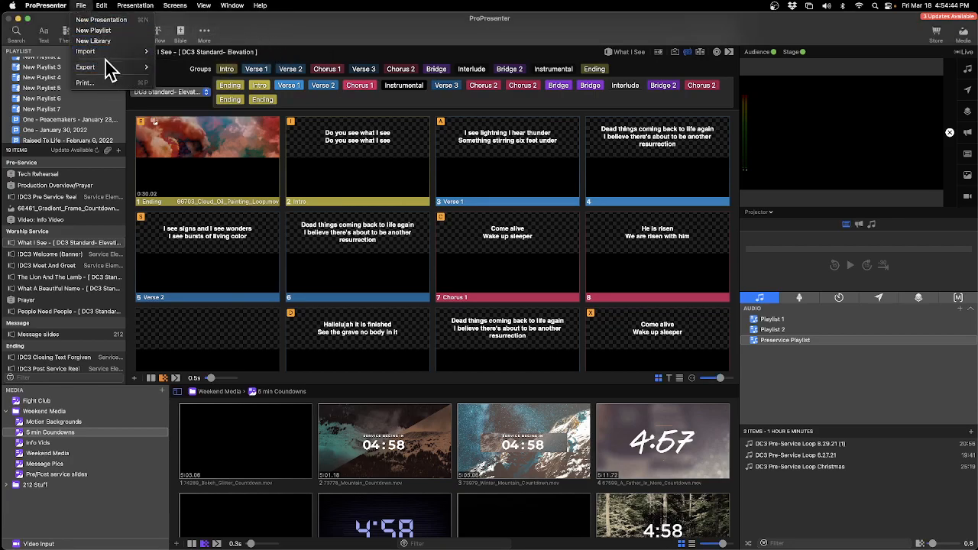
{"action": "mouse_move", "coordinate": [110, 68]}
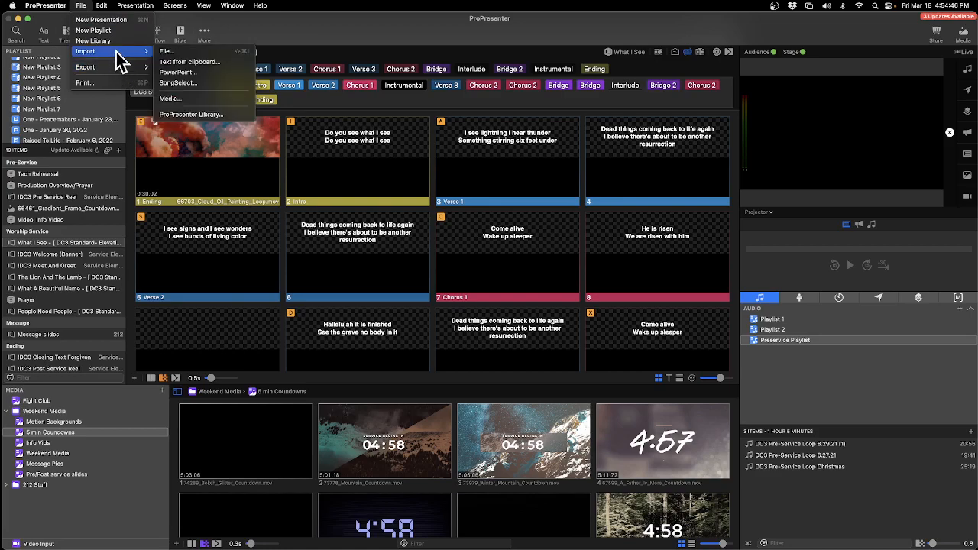
{"action": "left_click", "coordinate": [185, 51]}
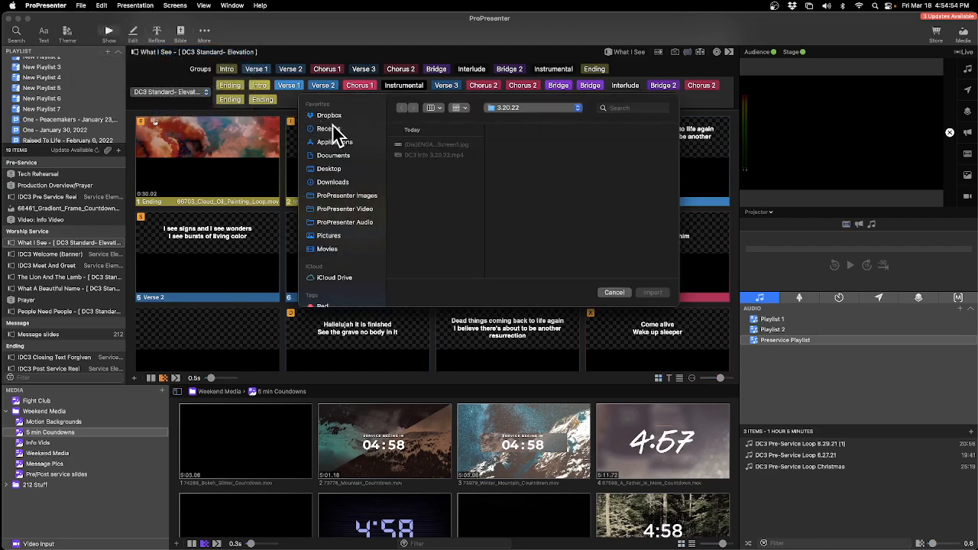
{"action": "left_click", "coordinate": [341, 185]}
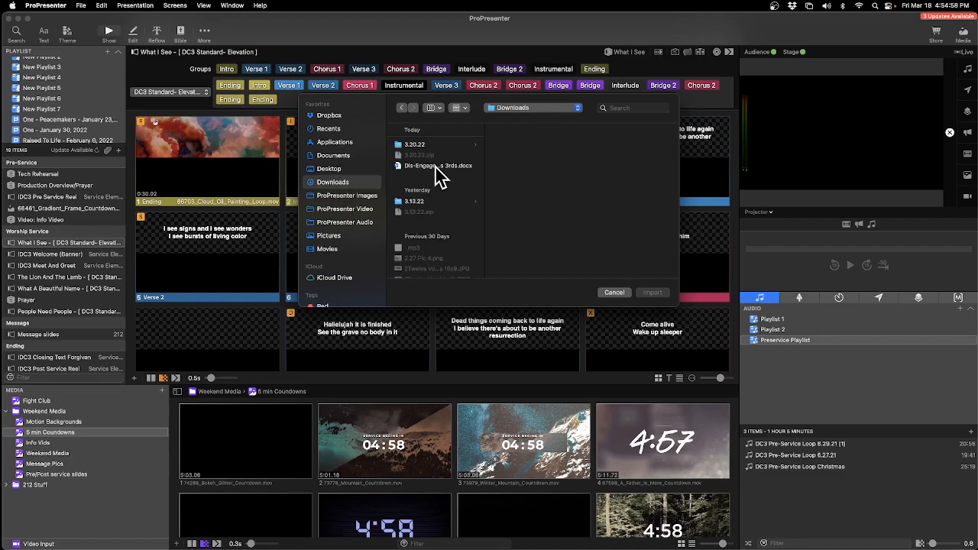
{"action": "left_click", "coordinate": [437, 170]}
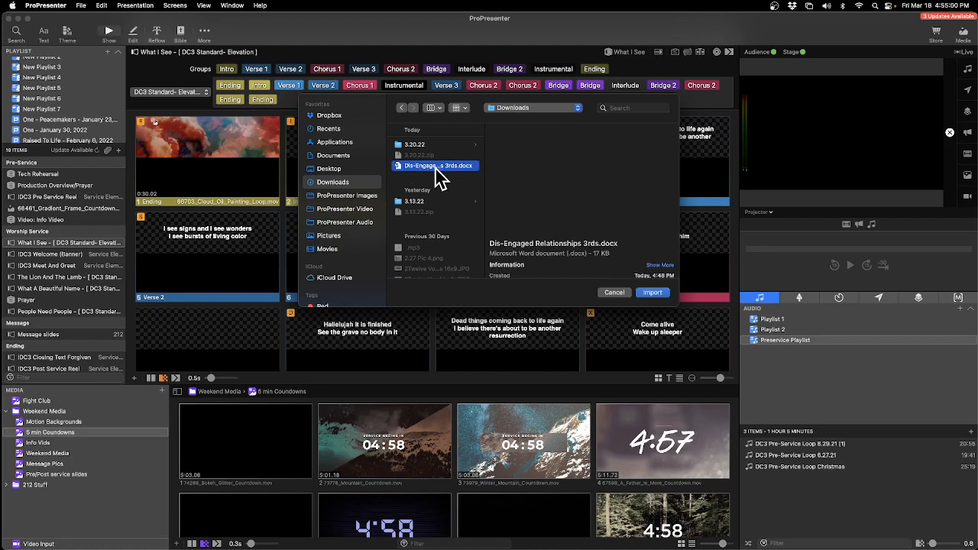
{"action": "left_click", "coordinate": [653, 293]}
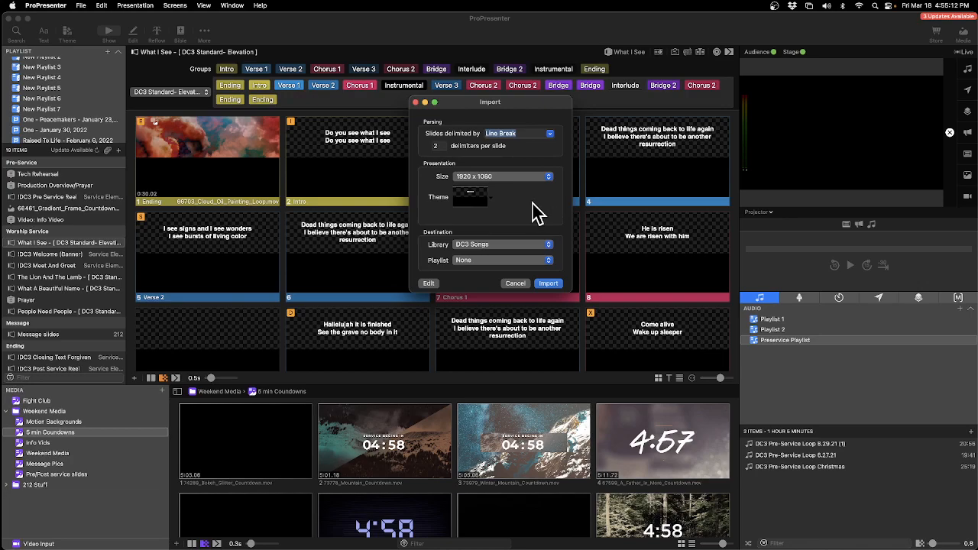
Set the import's theme to DisEngaged from the Message group and its destination library to Messages
{"action": "left_click", "coordinate": [549, 134]}
{"action": "left_click", "coordinate": [499, 150]}
{"action": "left_click", "coordinate": [443, 147]}
{"action": "left_click", "coordinate": [488, 195]}
{"action": "mouse_move", "coordinate": [515, 211]}
{"action": "mouse_move", "coordinate": [524, 292]}
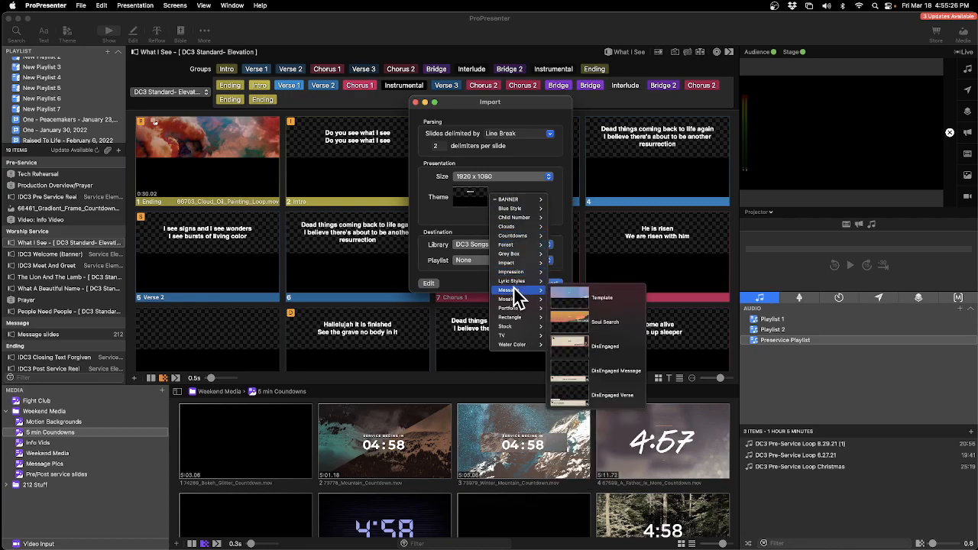
{"action": "left_click", "coordinate": [593, 350]}
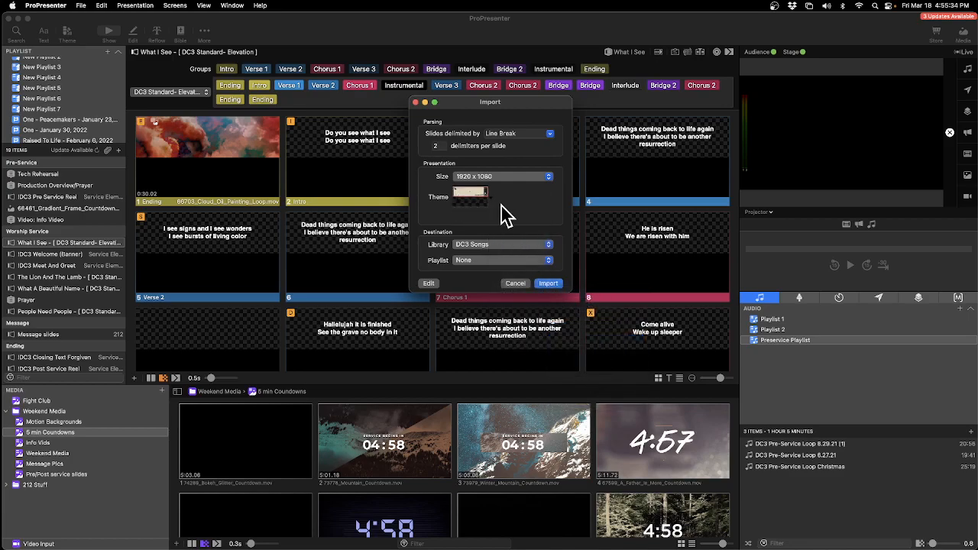
{"action": "left_click", "coordinate": [507, 246]}
{"action": "left_click", "coordinate": [492, 276]}
Examine how the text fits the DisEngaged theme in the import's editable slide preview, and cancel the import
{"action": "left_click", "coordinate": [430, 285]}
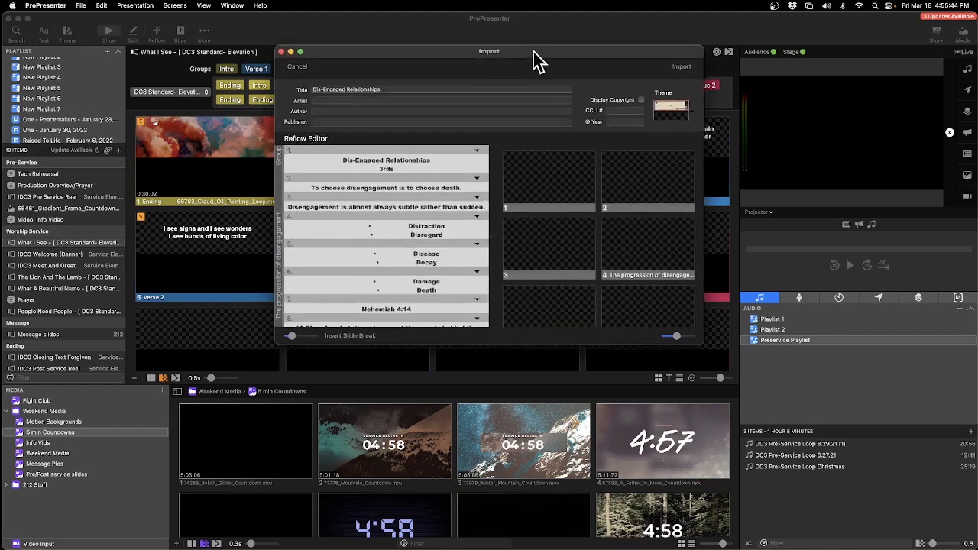
{"action": "left_click_drag", "start_coordinate": [536, 54], "coordinate": [522, 66]}
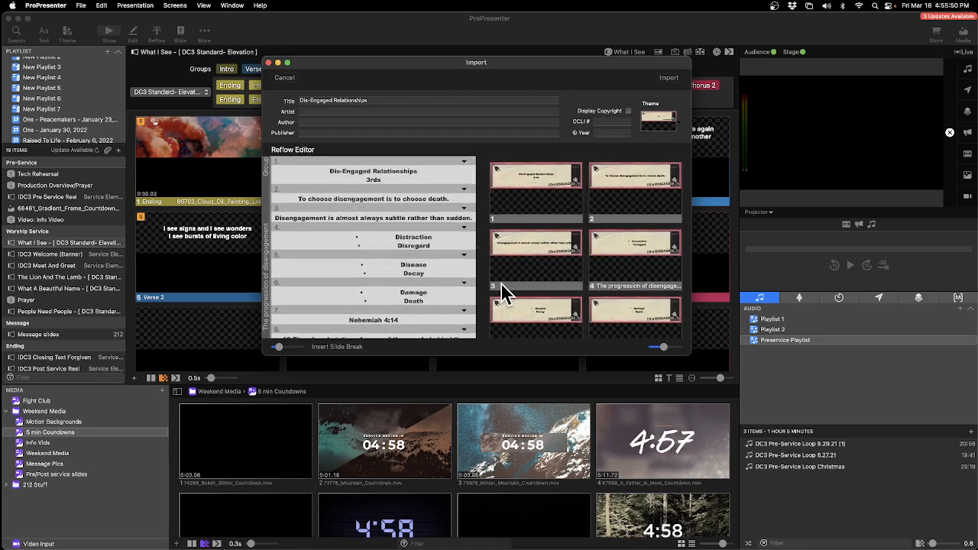
{"action": "scroll", "coordinate": [387, 251], "scroll_direction": "down", "scroll_amount": 4}
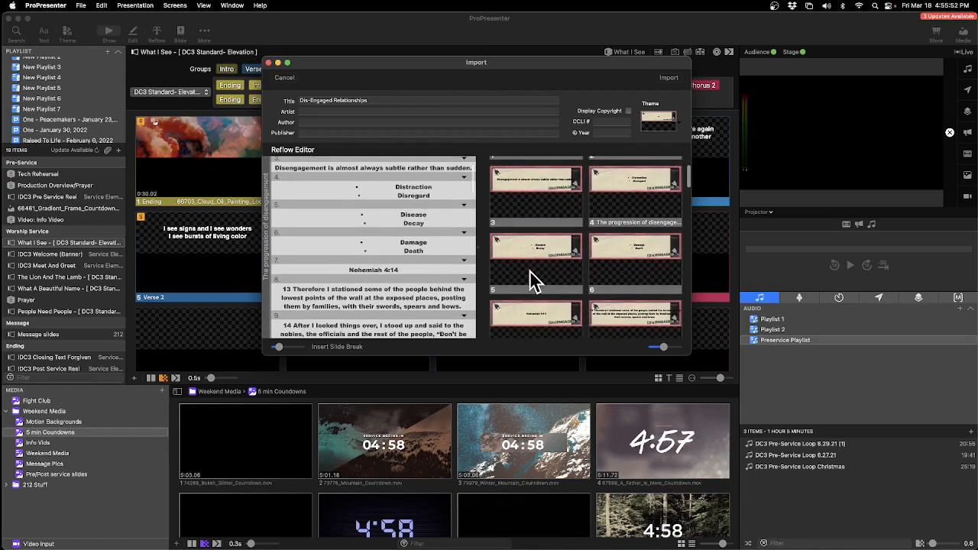
{"action": "scroll", "coordinate": [549, 272], "scroll_direction": "down", "scroll_amount": 2}
{"action": "scroll", "coordinate": [552, 281], "scroll_direction": "down", "scroll_amount": 3}
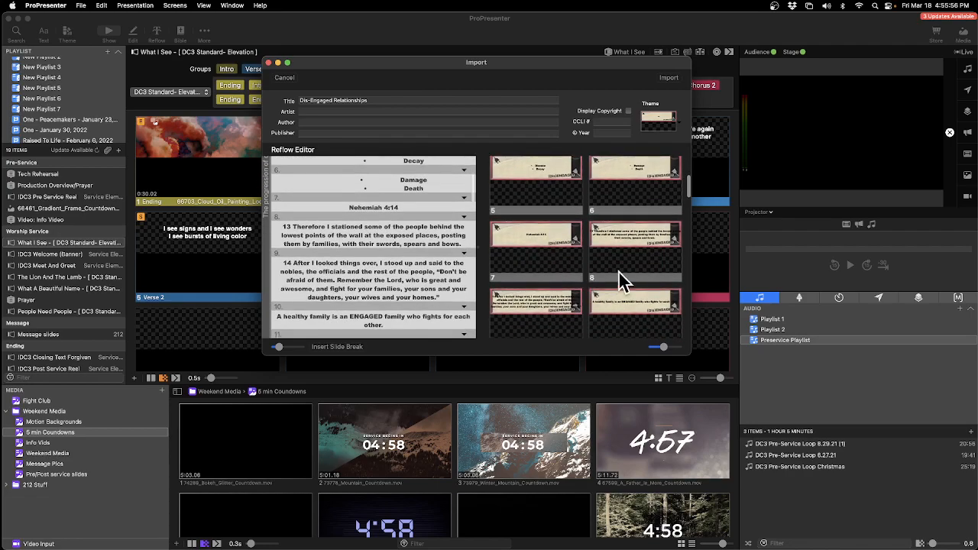
{"action": "scroll", "coordinate": [619, 270], "scroll_direction": "down", "scroll_amount": 1}
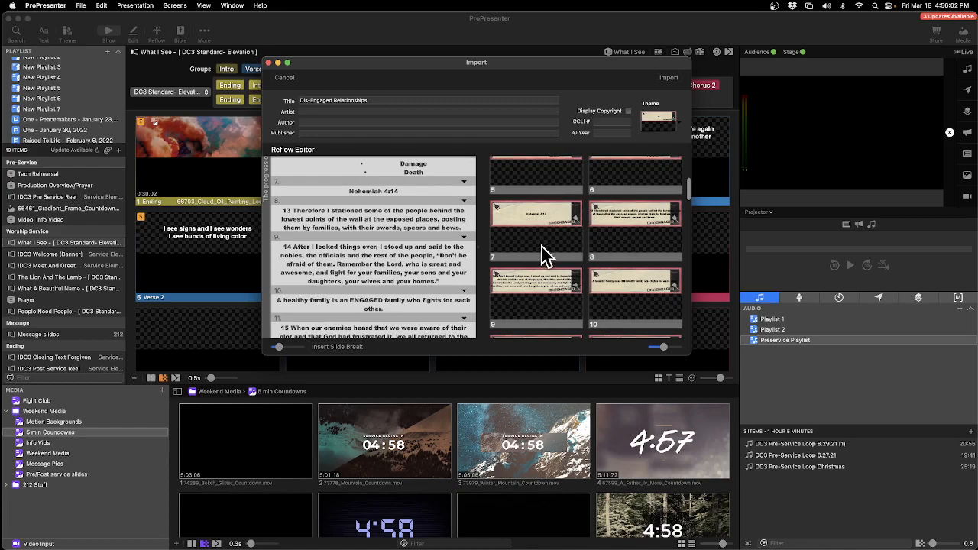
{"action": "left_click", "coordinate": [284, 78]}
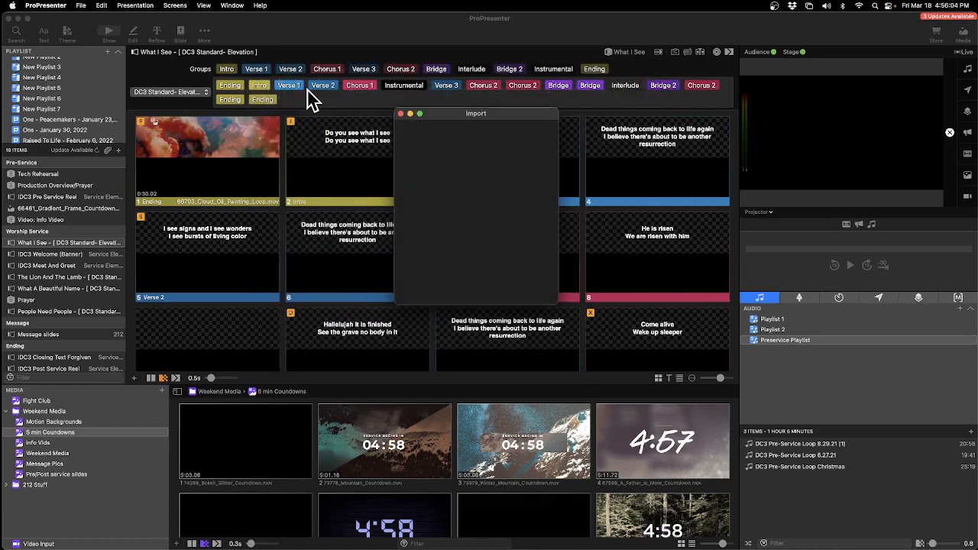
{"action": "left_click", "coordinate": [403, 110]}
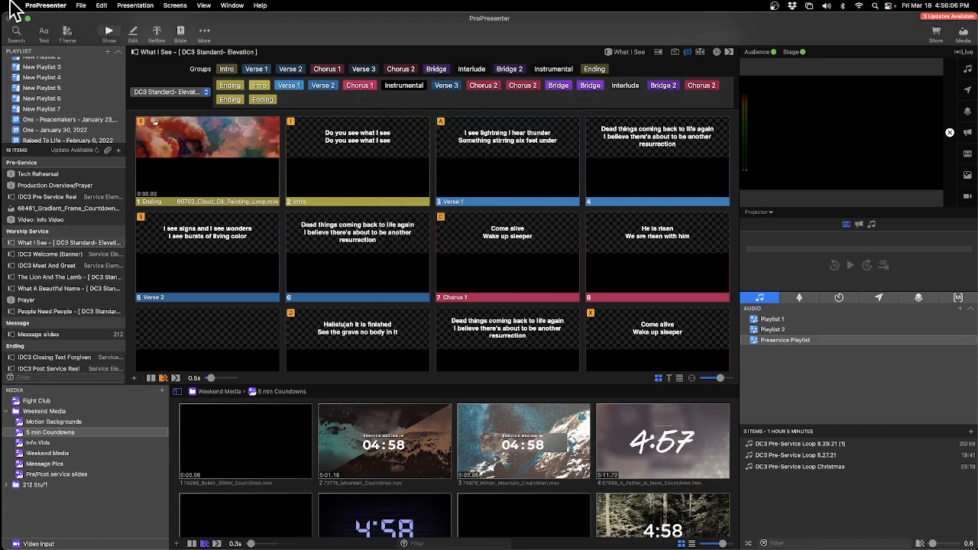
In the Message theme's DisEngaged slide, shrink the text box to about 1485 by 411 at X 209, clear of the plug graphics and logo
{"action": "left_click", "coordinate": [68, 32]}
{"action": "mouse_move", "coordinate": [93, 46]}
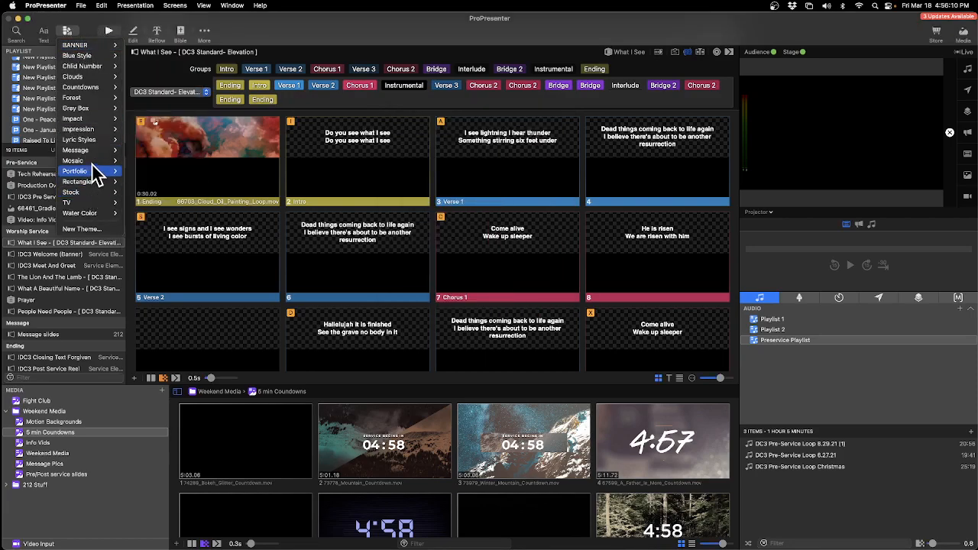
{"action": "mouse_move", "coordinate": [97, 157]}
{"action": "left_click", "coordinate": [164, 280]}
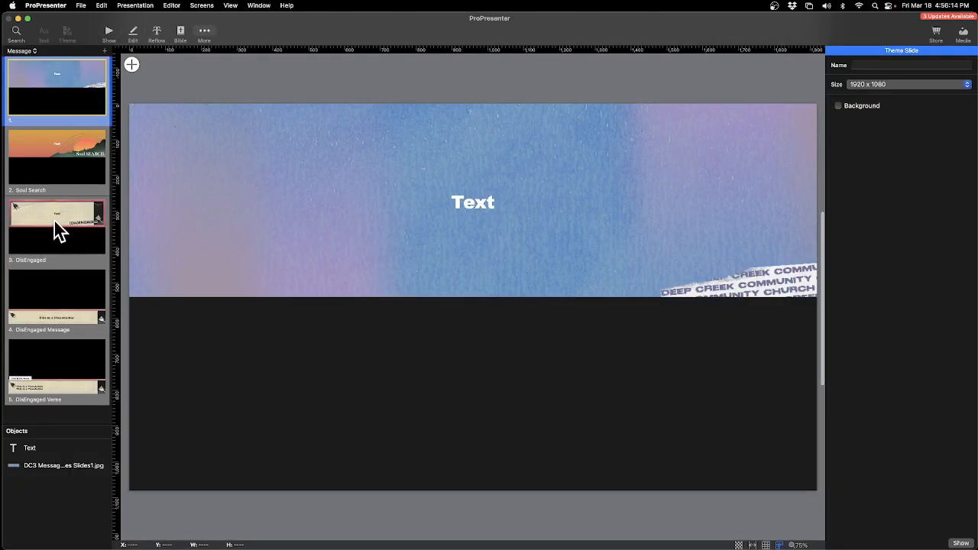
{"action": "left_click", "coordinate": [57, 230]}
{"action": "left_click", "coordinate": [555, 184]}
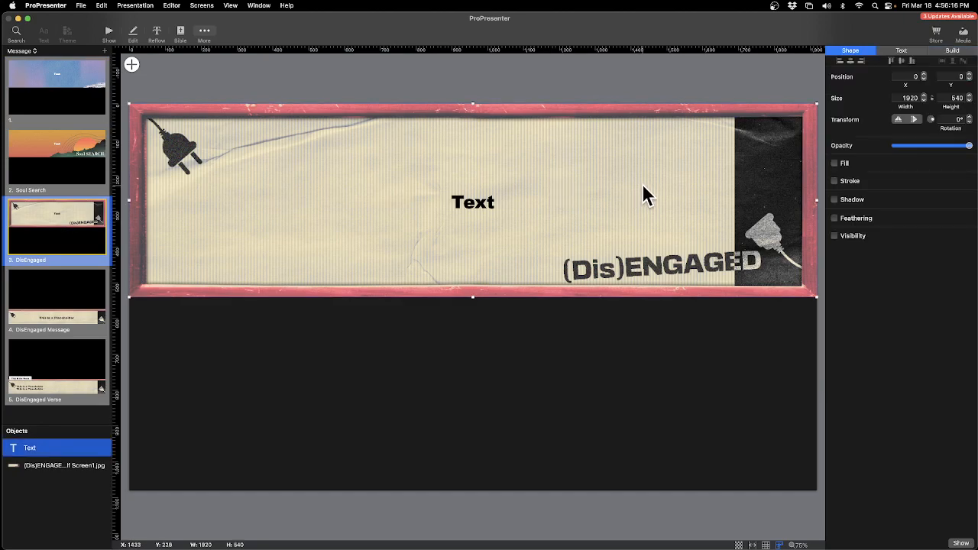
{"action": "left_click_drag", "start_coordinate": [817, 199], "coordinate": [736, 199]}
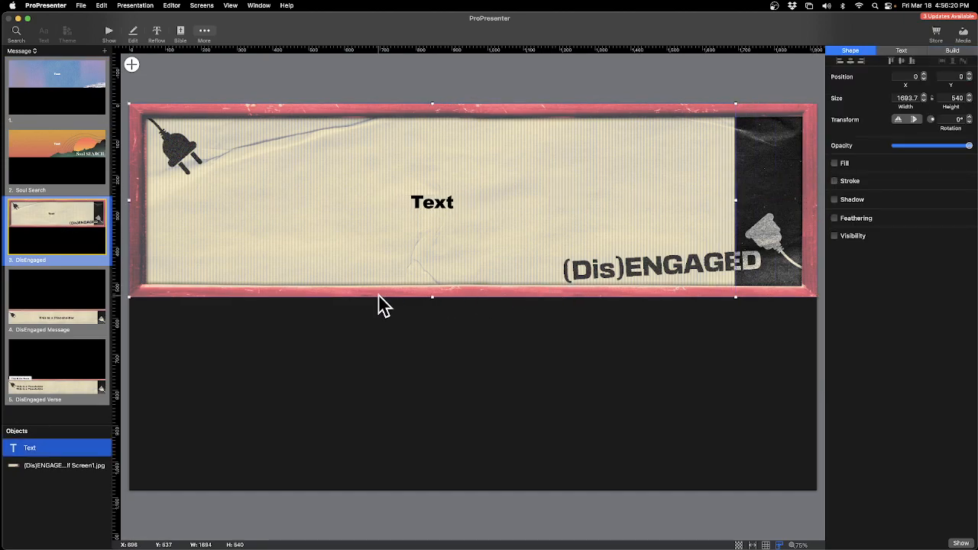
{"action": "left_click_drag", "start_coordinate": [130, 200], "coordinate": [204, 202]}
{"action": "left_click_drag", "start_coordinate": [469, 295], "coordinate": [480, 249]}
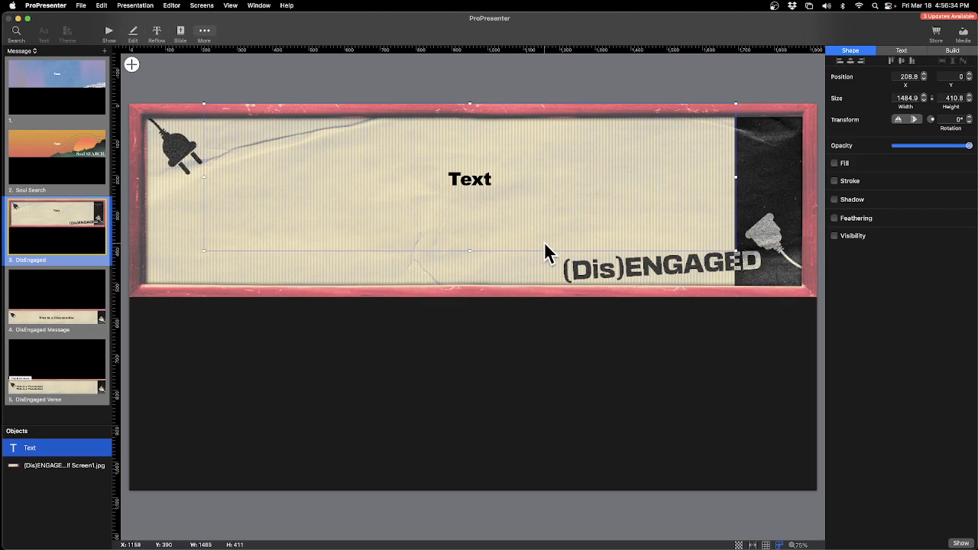
{"action": "left_click", "coordinate": [111, 35]}
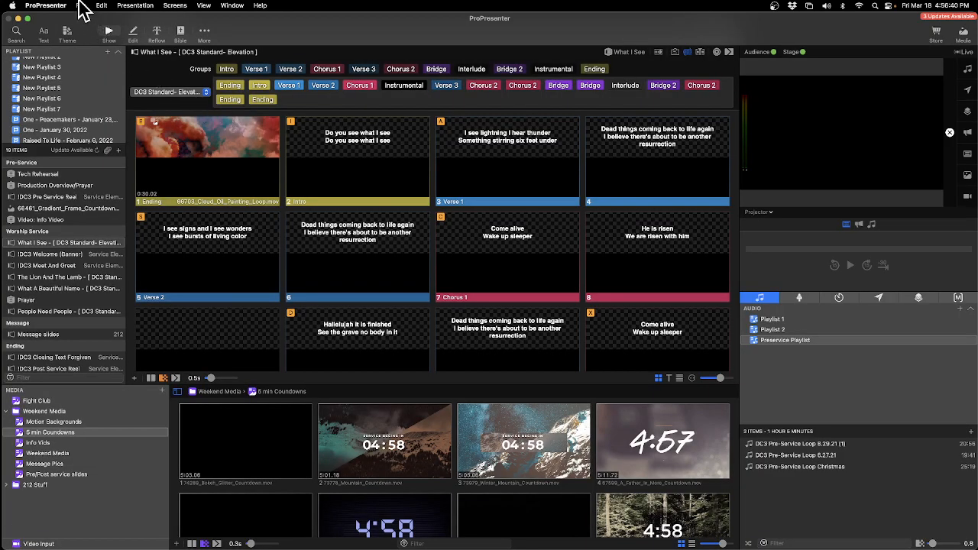
Import Dis-Engaged Relationships 3rds.docx from Downloads again and open its slides for editing before the import
{"action": "left_click", "coordinate": [81, 5]}
{"action": "mouse_move", "coordinate": [96, 66]}
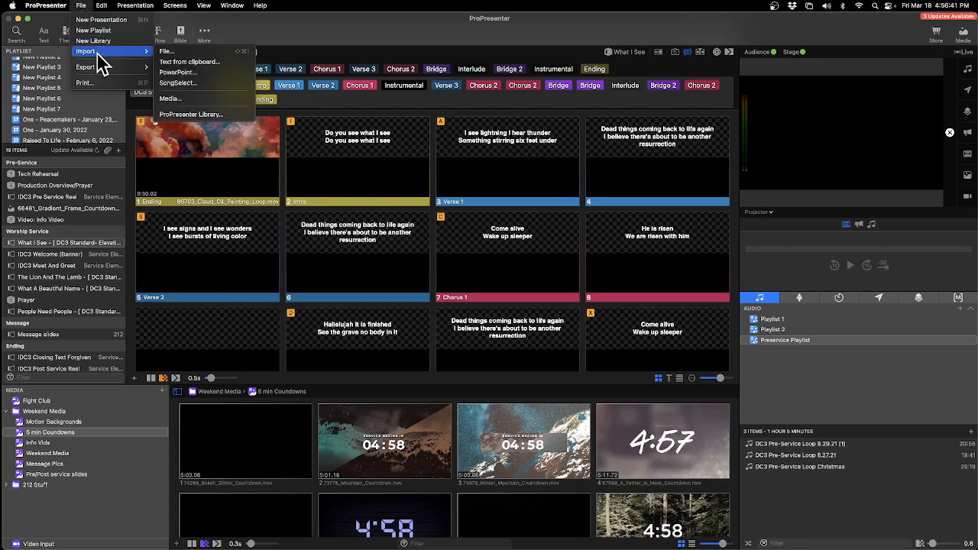
{"action": "left_click", "coordinate": [169, 66]}
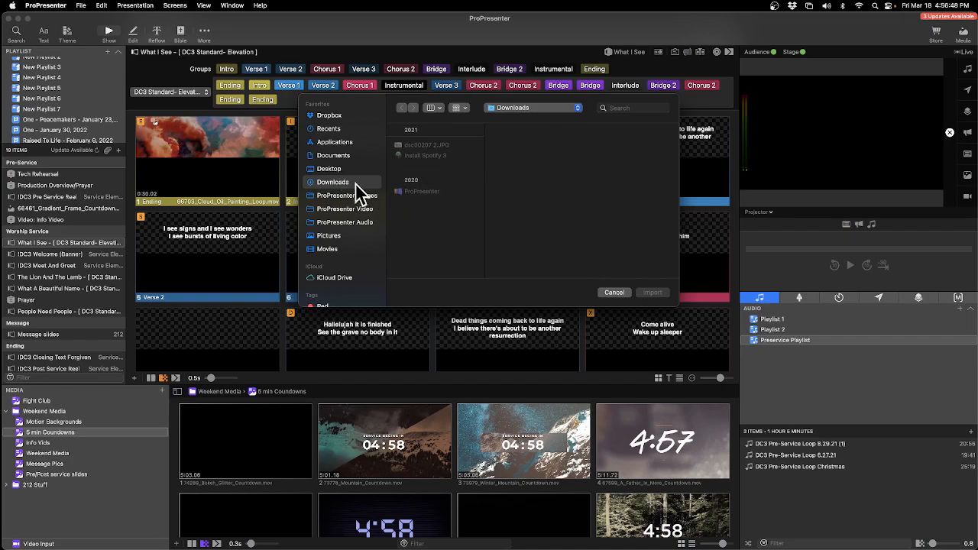
{"action": "left_click", "coordinate": [330, 172]}
{"action": "left_click", "coordinate": [331, 182]}
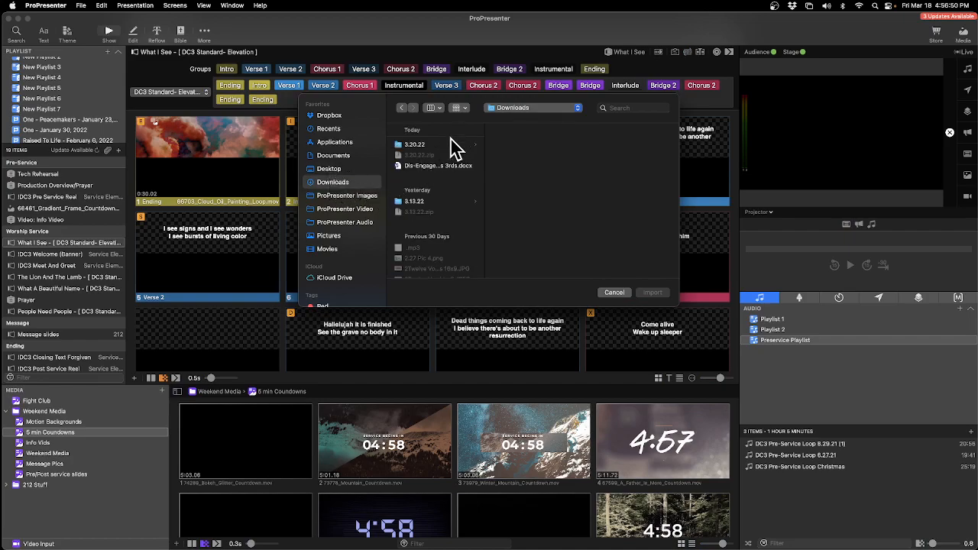
{"action": "left_click", "coordinate": [448, 166]}
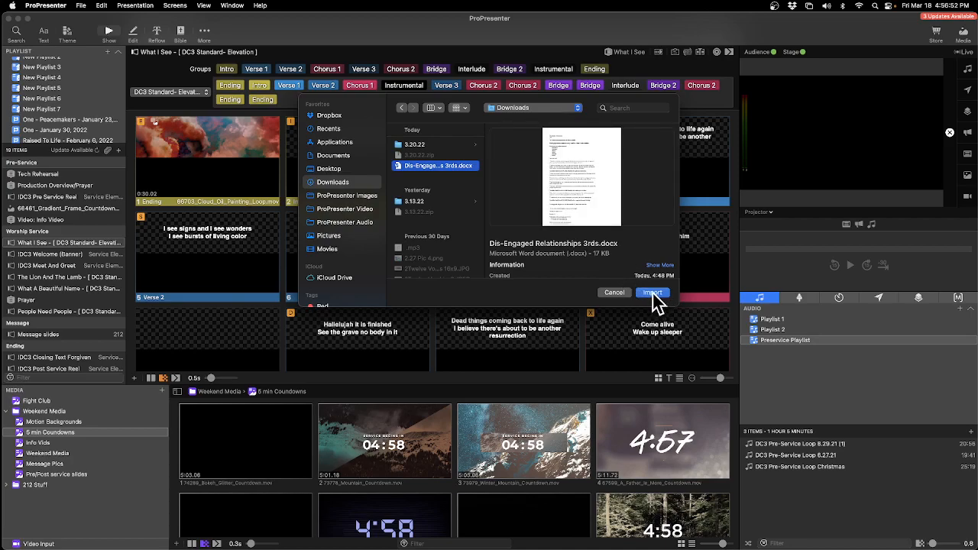
{"action": "left_click", "coordinate": [653, 293]}
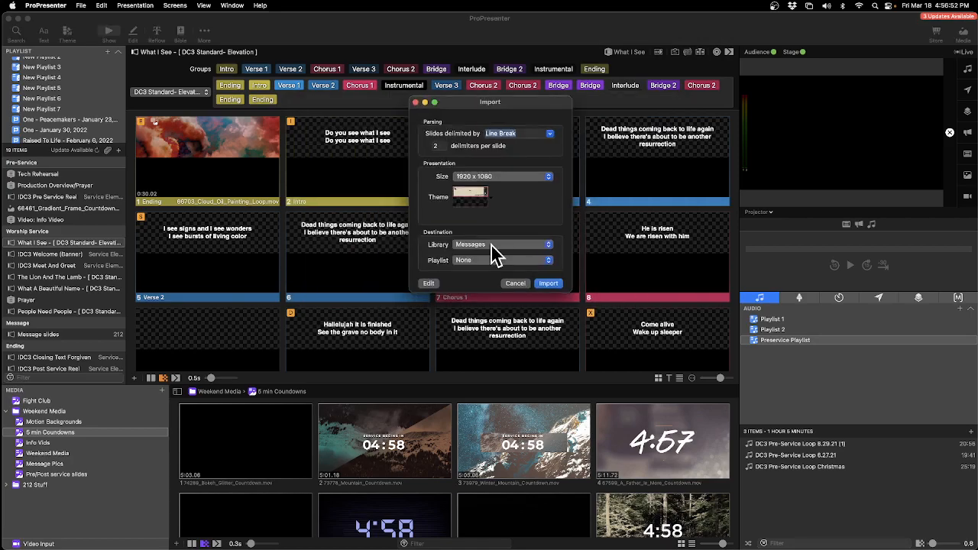
{"action": "left_click", "coordinate": [429, 284]}
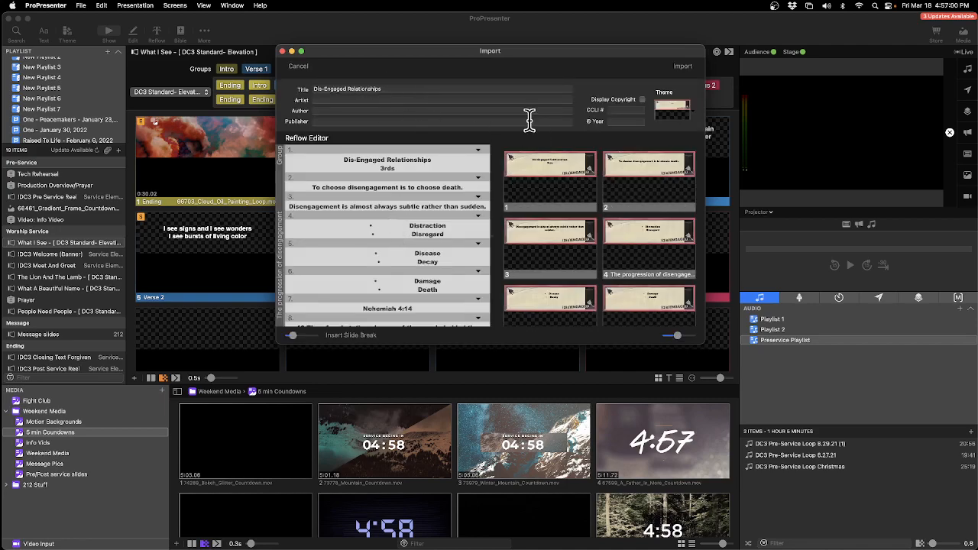
Delete the Dis-Engaged Relationships 3rds title slide so the slides start with "To choose disengagement is to choose death."
{"action": "triple_click", "coordinate": [362, 161]}
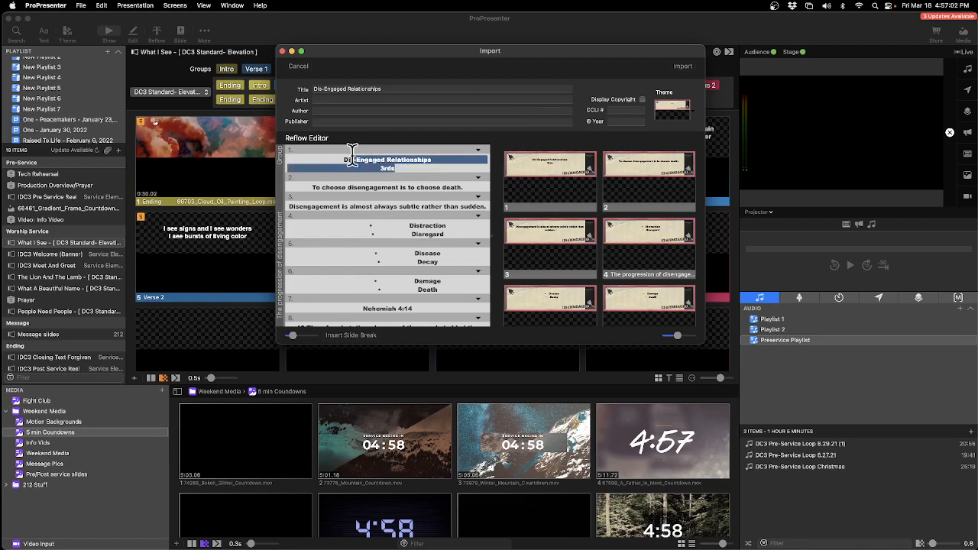
{"action": "key", "text": "BackSpace"}
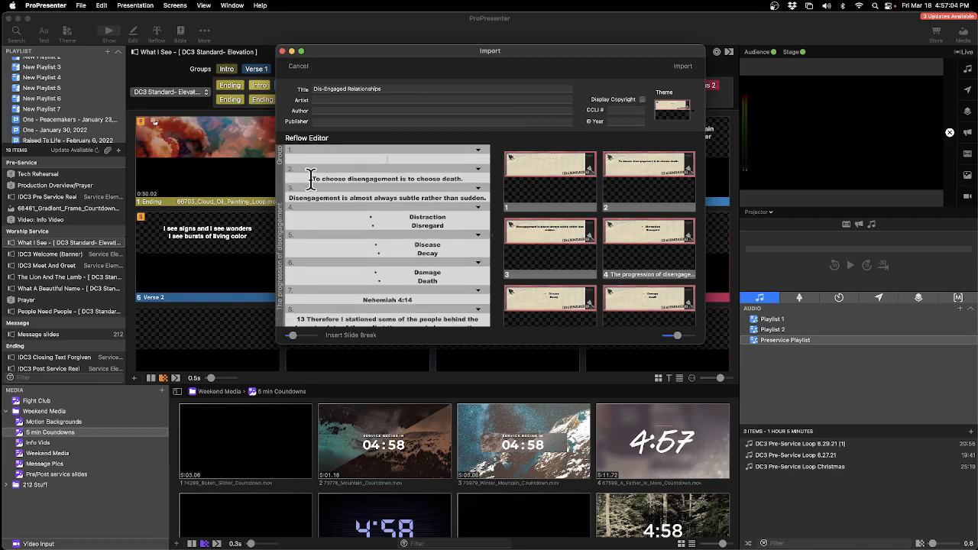
{"action": "key", "text": "BackSpace"}
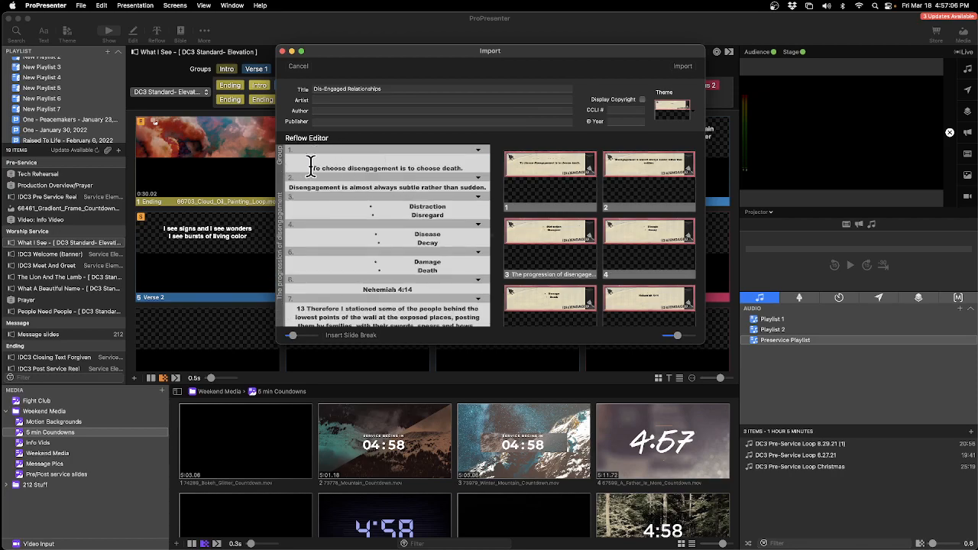
{"action": "key", "text": "BackSpace"}
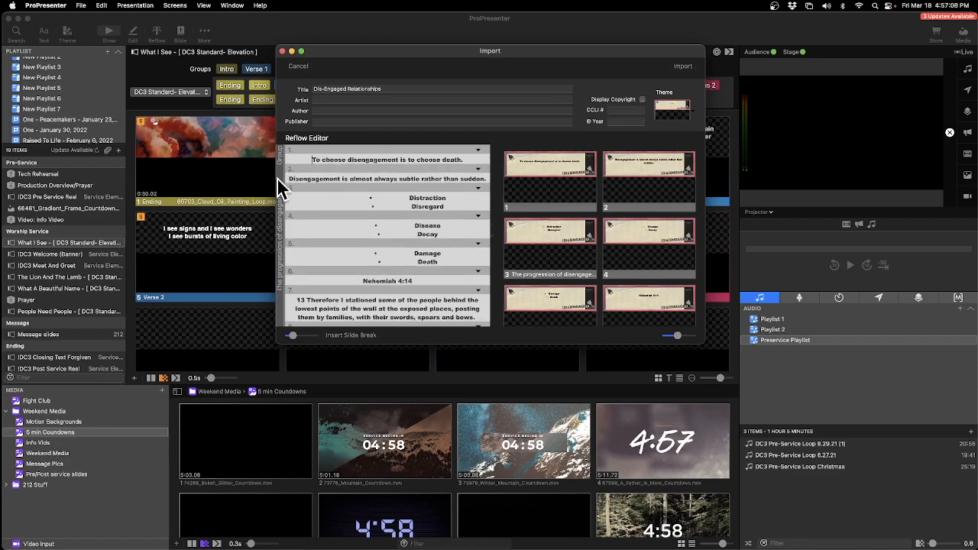
{"action": "key", "text": "BackSpace"}
Remove the gaps after the bullets of Distraction, Disregard, Disease and Decay, and merge their two slides into one
{"action": "left_click", "coordinate": [382, 207]}
{"action": "left_click", "coordinate": [368, 235]}
{"action": "key", "text": "BackSpace"}
{"action": "left_click", "coordinate": [371, 223]}
{"action": "key", "text": "BackSpace"}
{"action": "left_click", "coordinate": [386, 227]}
{"action": "key", "text": "BackSpace"}
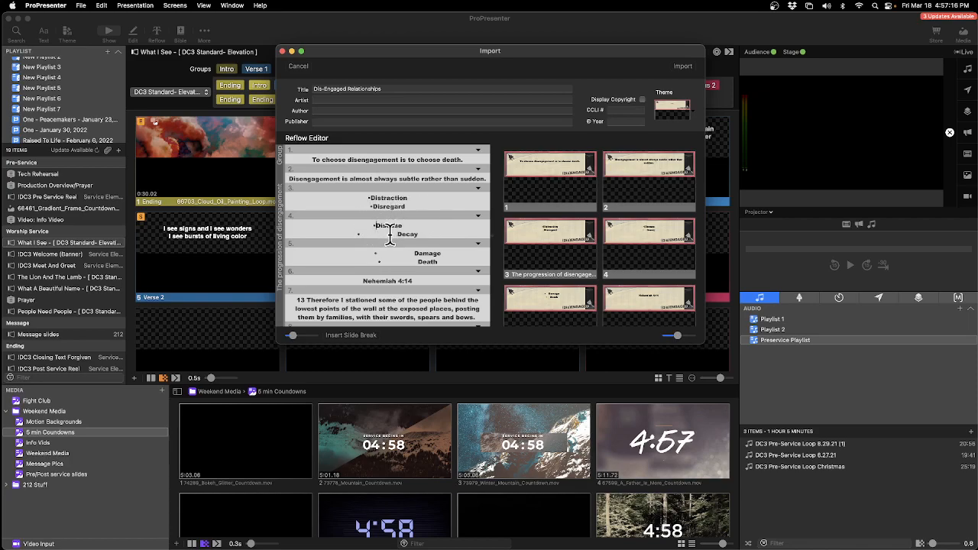
{"action": "left_click", "coordinate": [396, 234]}
{"action": "key", "text": "BackSpace"}
{"action": "key", "text": "BackSpace"}
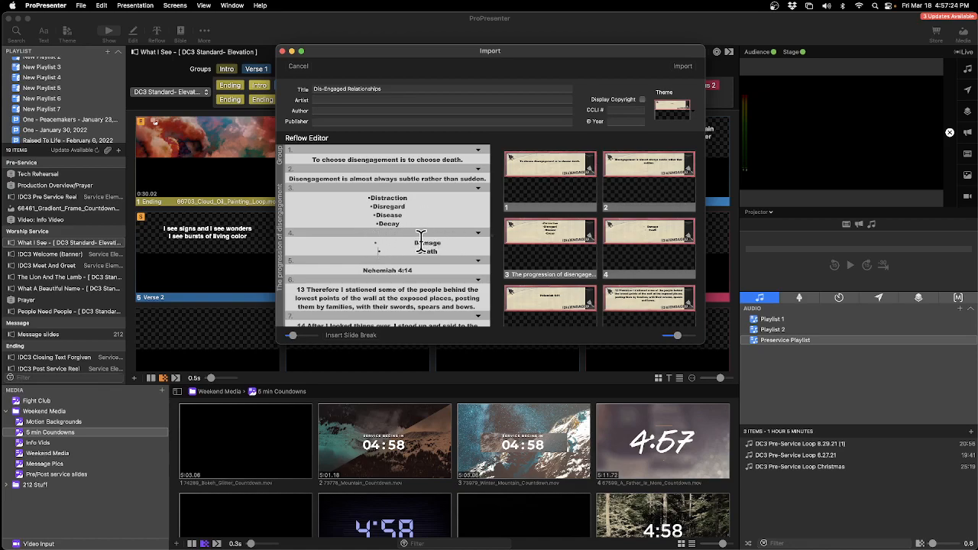
Merge the Damage and Death bullets into the same list slide, each on its own line without the gap after the bullet
{"action": "key", "text": "BackSpace"}
{"action": "key", "text": "BackSpace"}
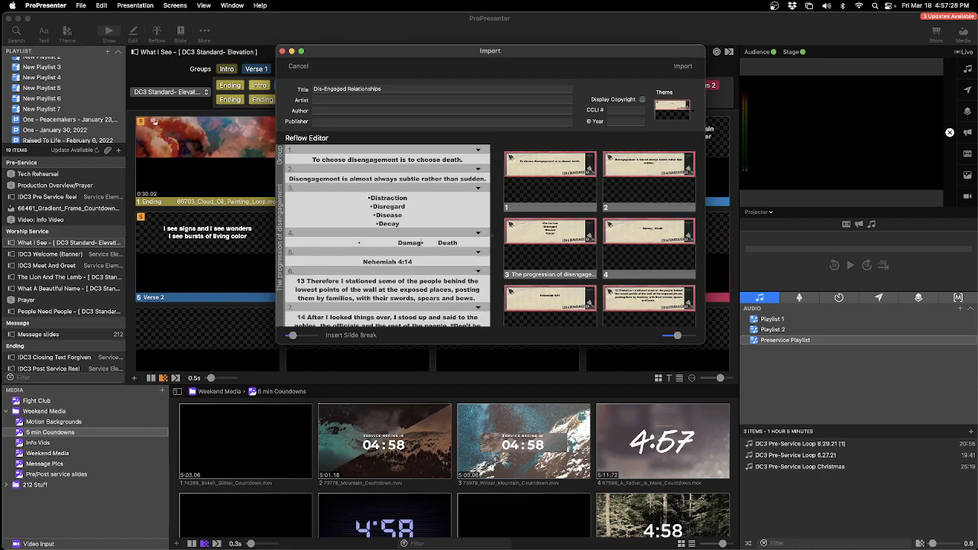
{"action": "type", "text": "e"}
{"action": "key", "text": "BackSpace"}
{"action": "key", "text": "BackSpace"}
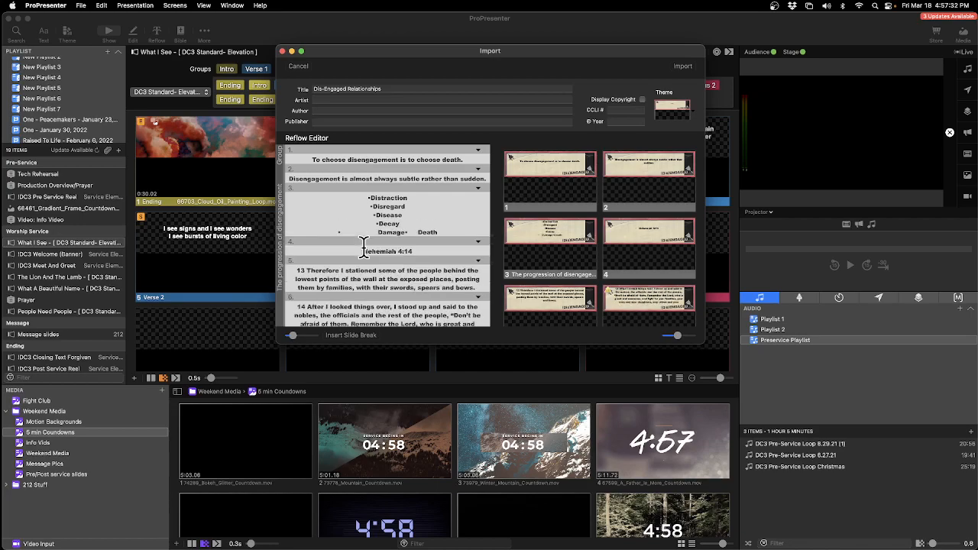
{"action": "left_click", "coordinate": [405, 232]}
{"action": "key", "text": "Return"}
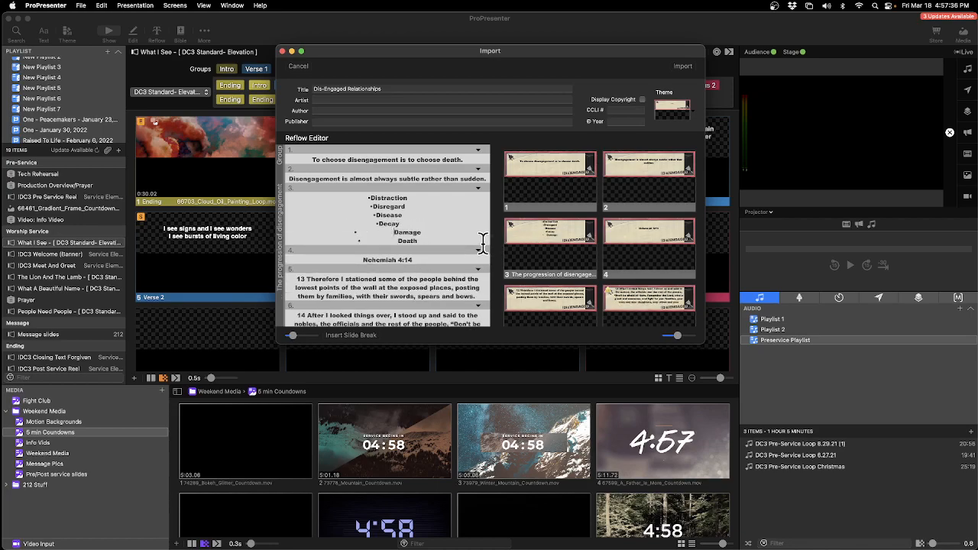
{"action": "key", "text": "BackSpace"}
{"action": "left_click", "coordinate": [375, 224]}
{"action": "key", "text": "Return"}
{"action": "key", "text": "BackSpace"}
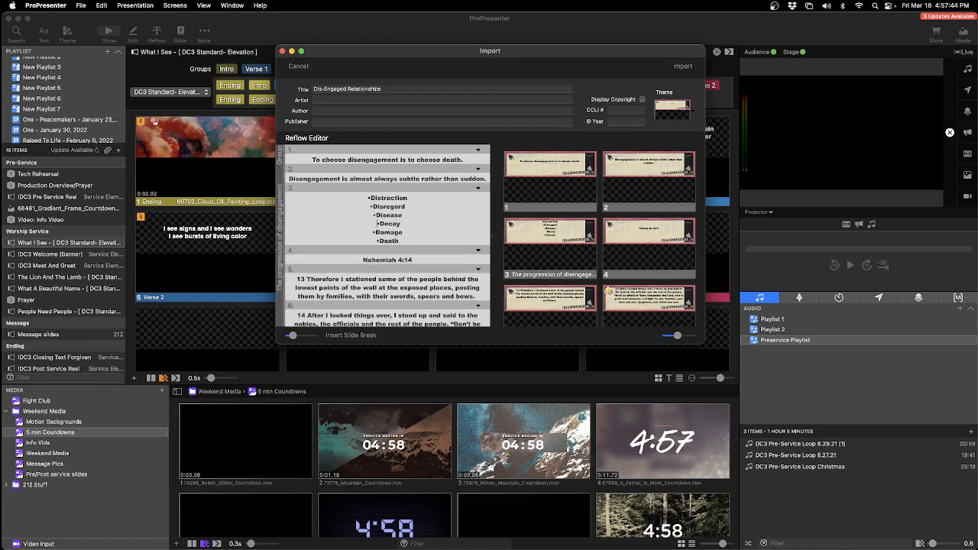
Join the six bullets from Distraction to Death into a single line on slide 3
{"action": "key", "text": "BackSpace"}
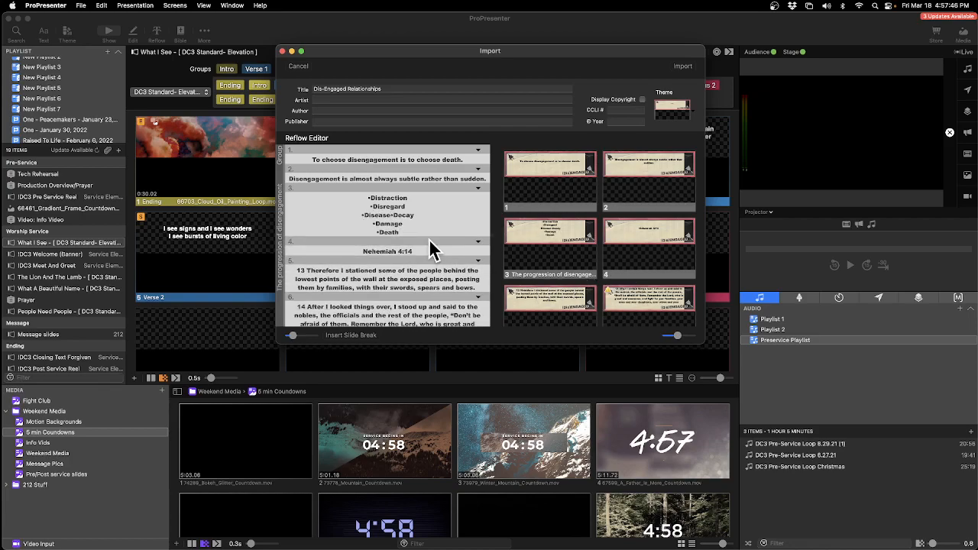
{"action": "left_click", "coordinate": [373, 224]}
{"action": "key", "text": "BackSpace"}
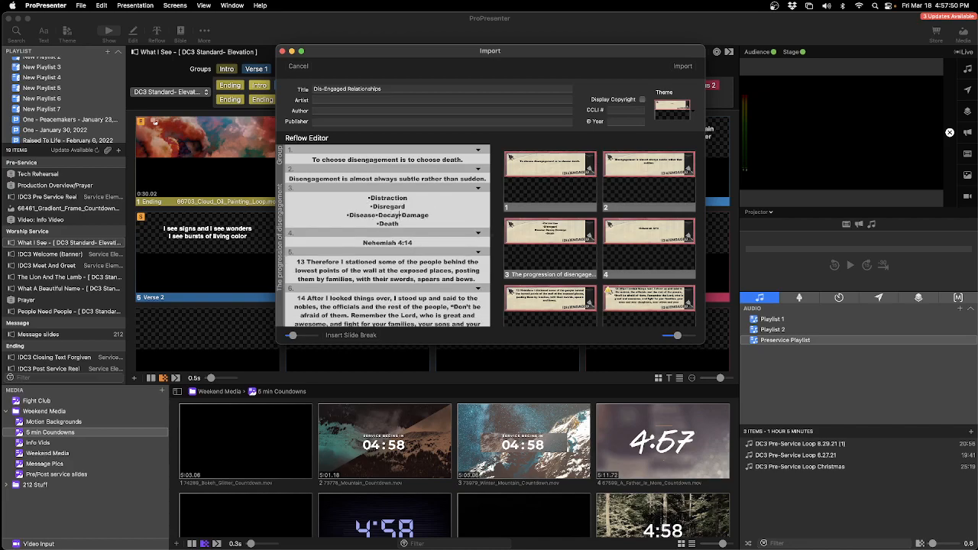
{"action": "left_click", "coordinate": [371, 223]}
{"action": "key", "text": "BackSpace"}
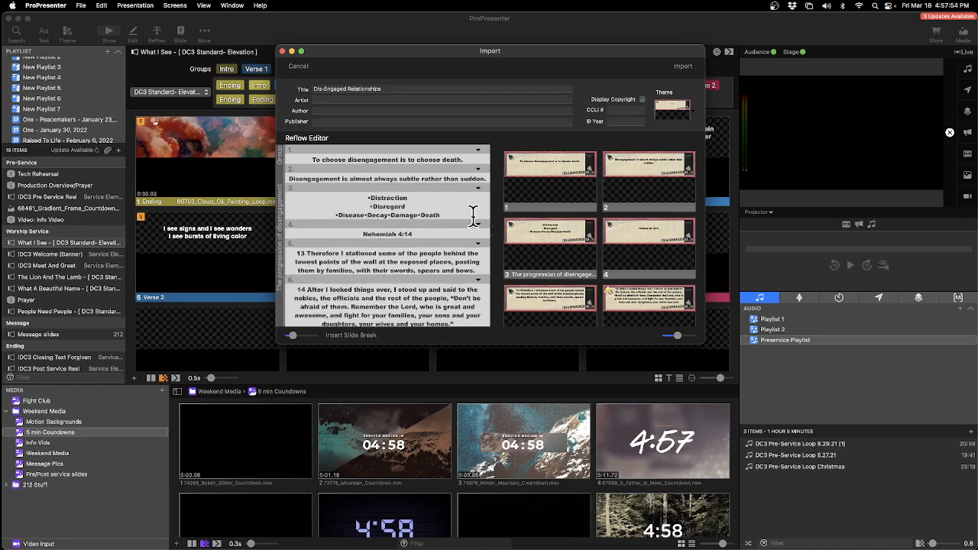
{"action": "left_click", "coordinate": [337, 216]}
{"action": "key", "text": "BackSpace"}
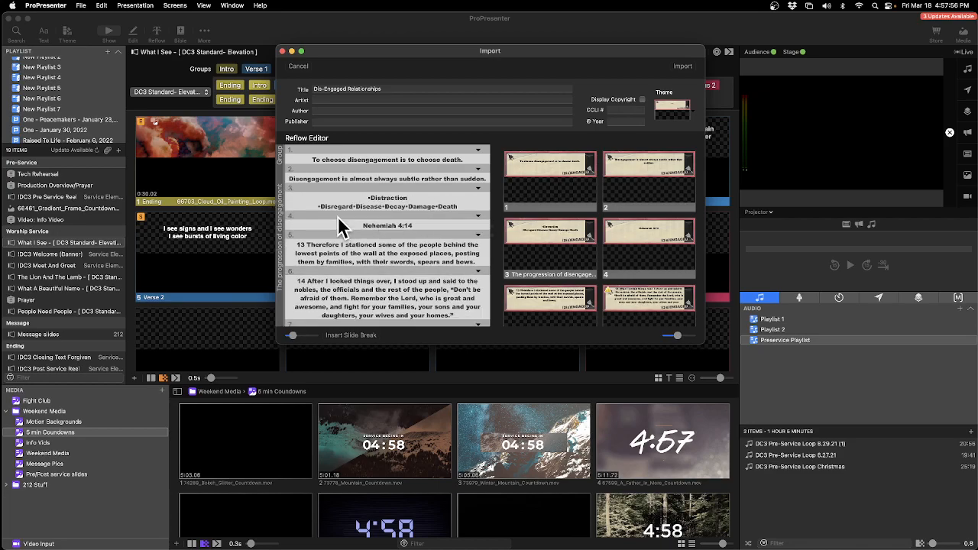
{"action": "left_click", "coordinate": [368, 200]}
{"action": "key", "text": "BackSpace"}
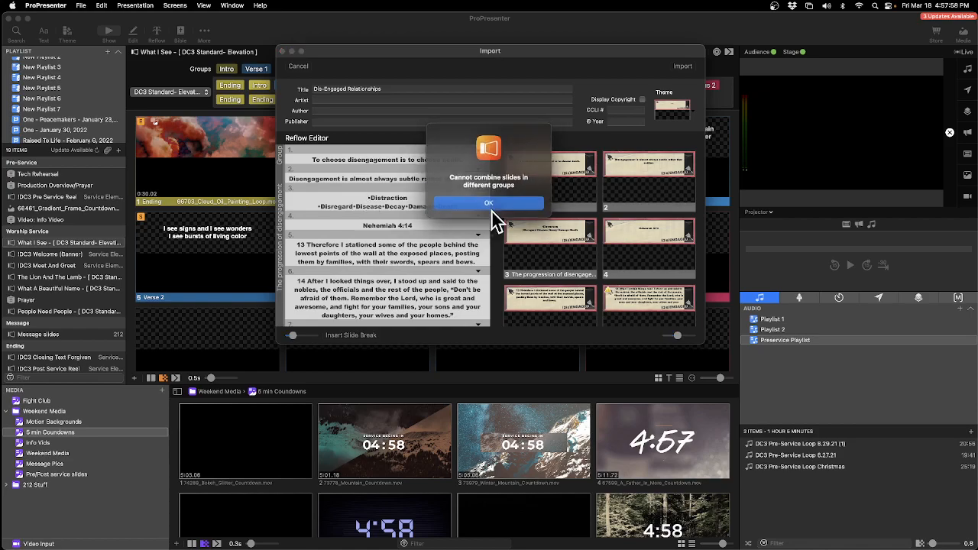
{"action": "left_click", "coordinate": [486, 203]}
{"action": "left_click", "coordinate": [425, 198]}
{"action": "key", "text": "Delete"}
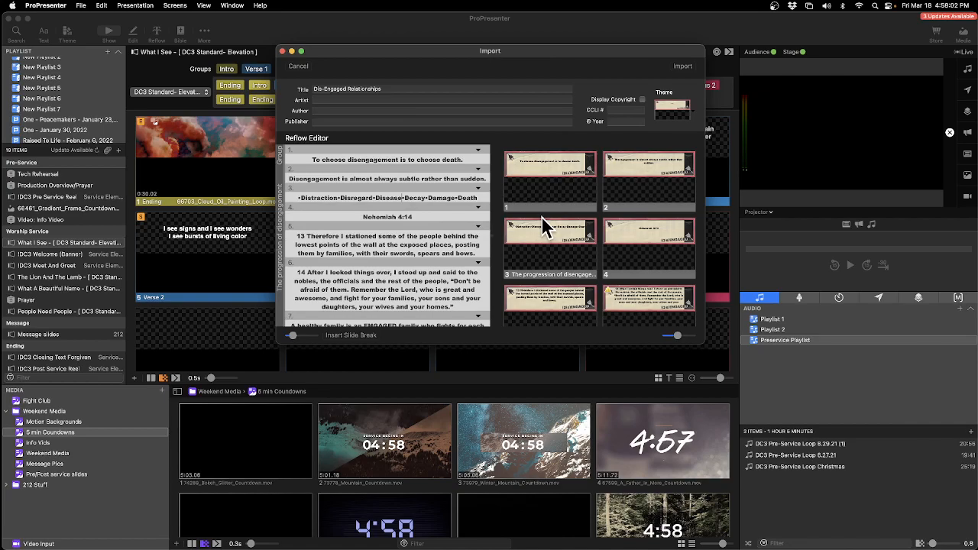
Break the joined bullet text on slide 3 so each of the six items sits on its own line again
{"action": "key", "text": "Return"}
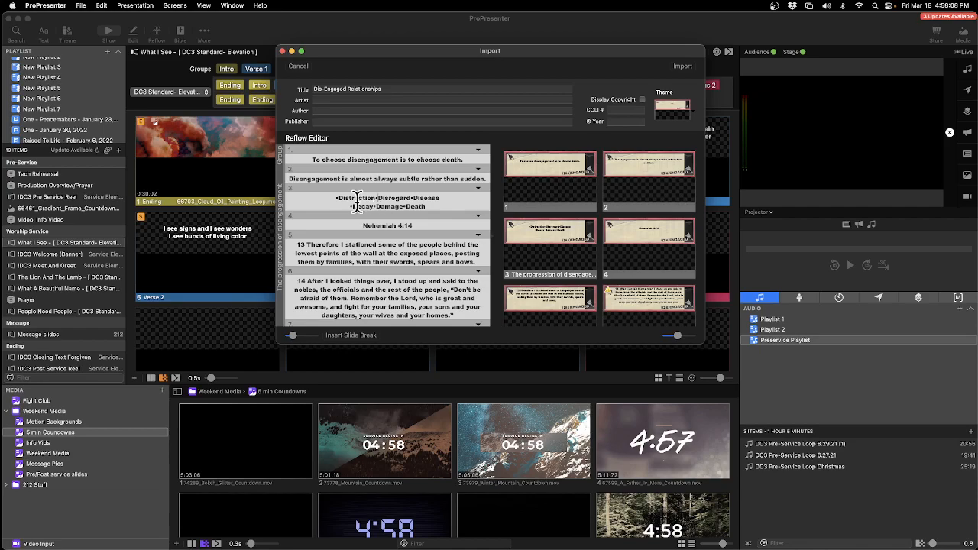
{"action": "left_click_drag", "start_coordinate": [349, 207], "coordinate": [448, 206]}
{"action": "left_click", "coordinate": [450, 206]}
{"action": "scroll", "coordinate": [406, 204], "scroll_direction": "down", "scroll_amount": 1}
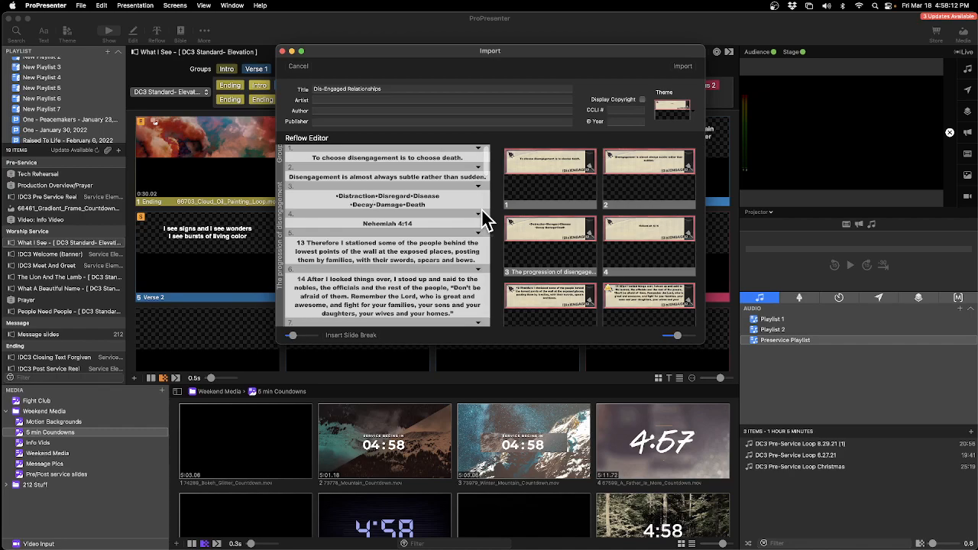
{"action": "key", "text": "Return"}
{"action": "key", "text": "Return"}
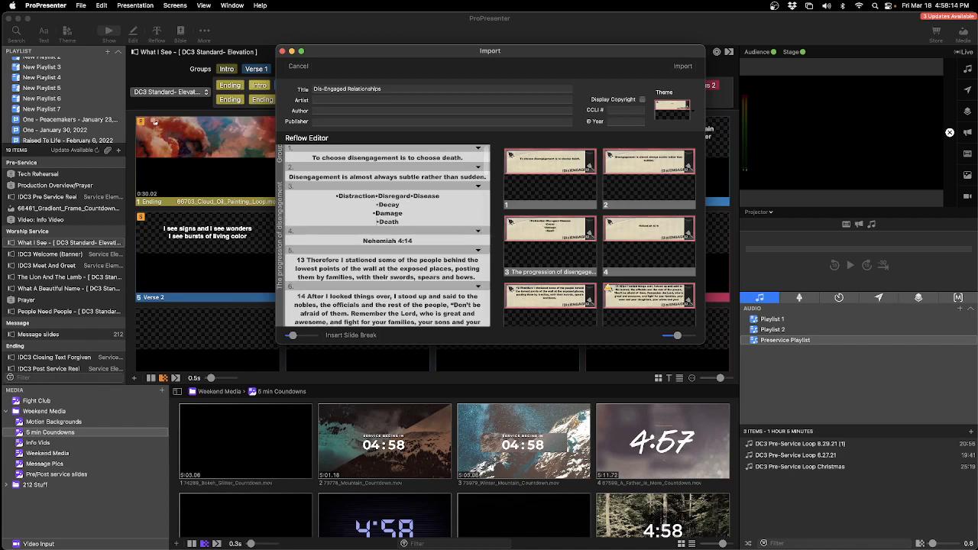
{"action": "key", "text": "Return"}
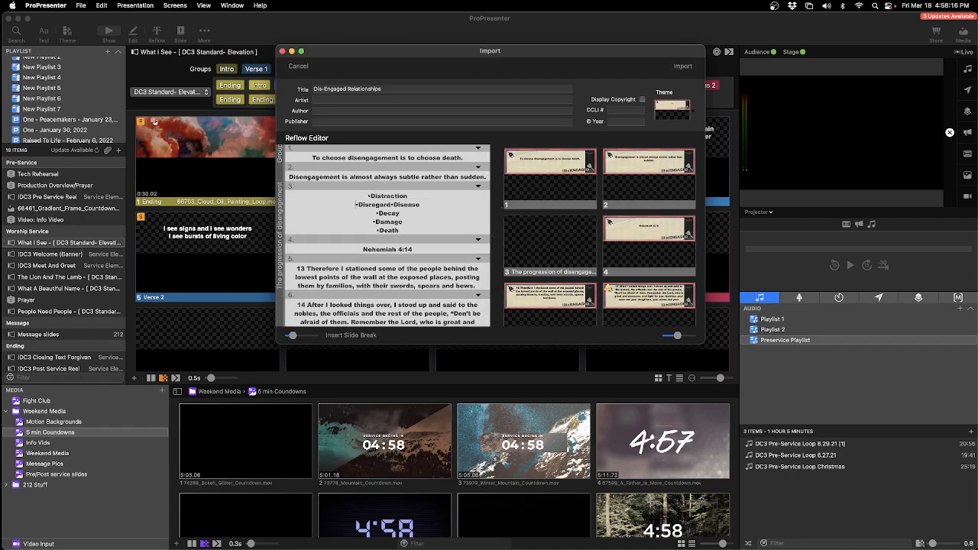
{"action": "key", "text": "Return"}
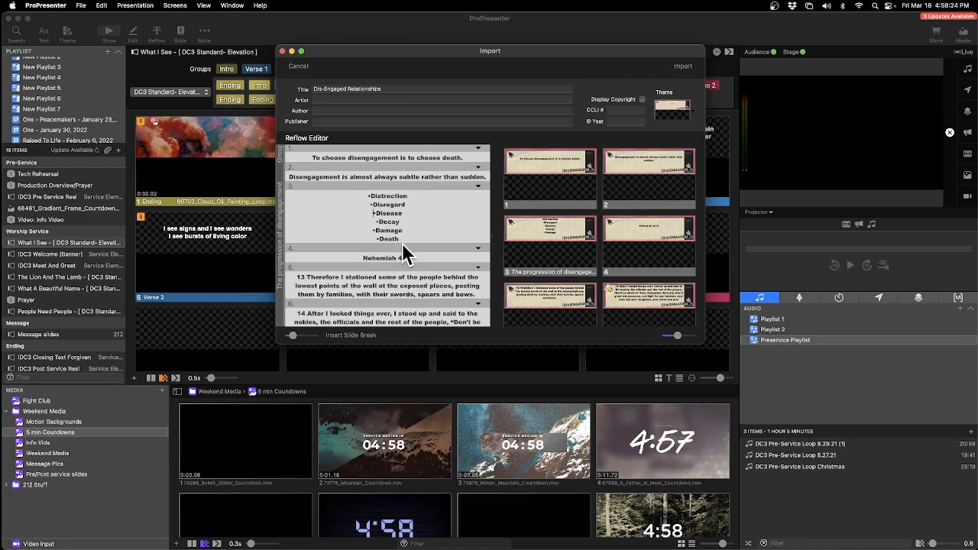
{"action": "right_click", "coordinate": [560, 242]}
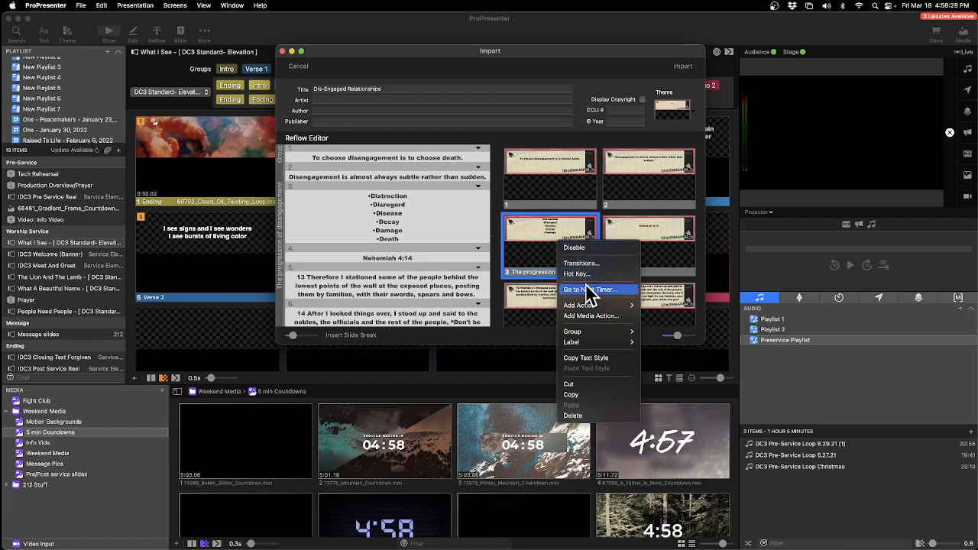
{"action": "left_click", "coordinate": [508, 235]}
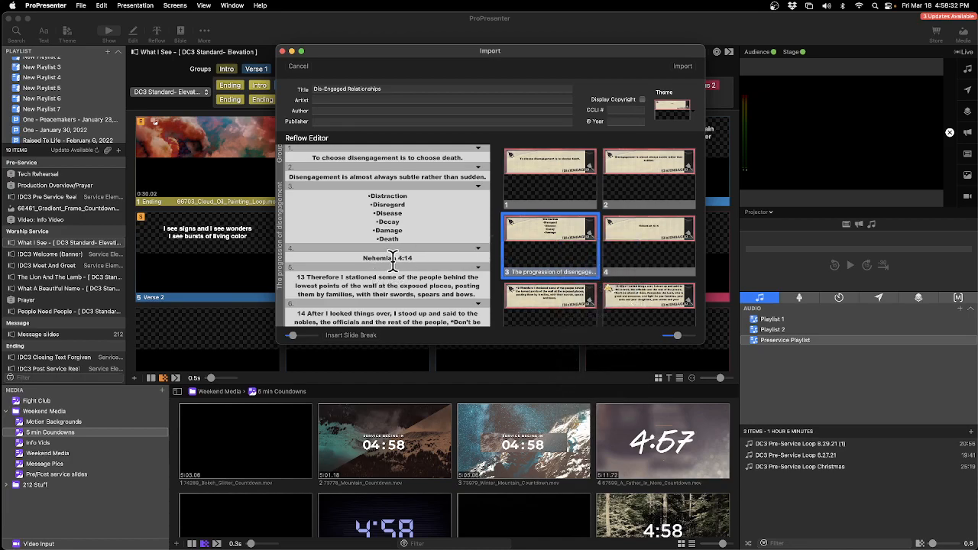
Change the scripture reference on slide 4 to Nehemiah 4:13-20
{"action": "scroll", "coordinate": [414, 269], "scroll_direction": "down", "scroll_amount": 2}
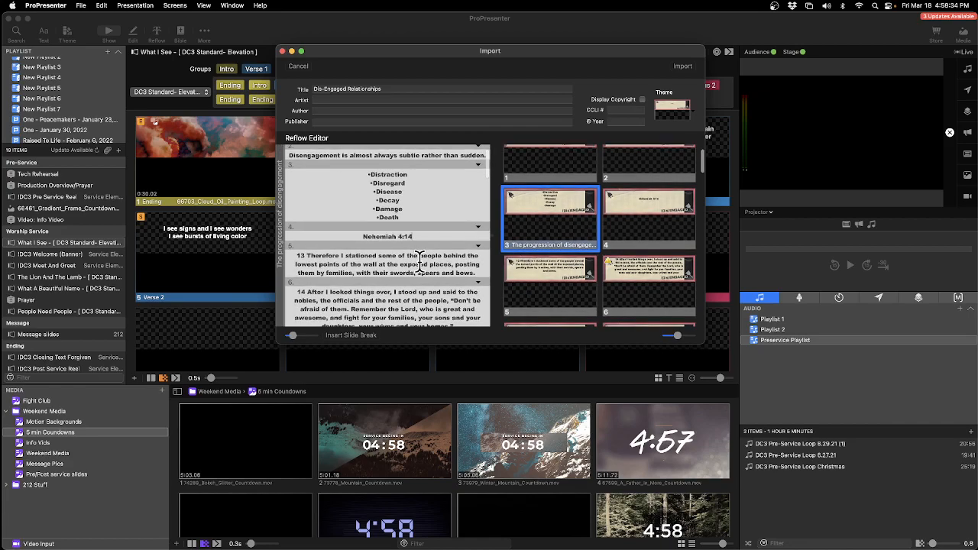
{"action": "scroll", "coordinate": [420, 246], "scroll_direction": "down", "scroll_amount": 1}
{"action": "key", "text": "BackSpace"}
{"action": "key", "text": "BackSpace"}
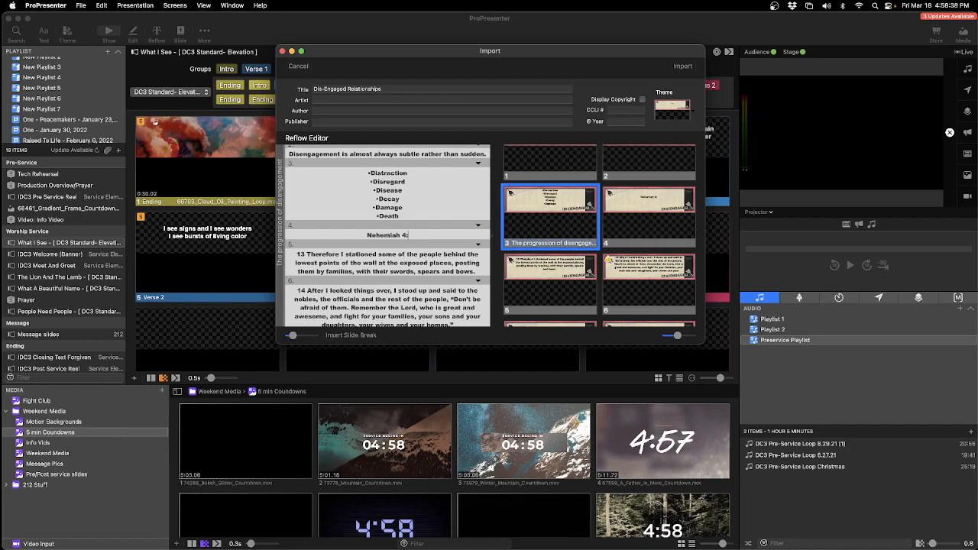
{"action": "type", "text": "13-20"}
Examine the verse and key-point slides after the Nehemiah reference for how their text is divided and fits the theme
{"action": "scroll", "coordinate": [428, 234], "scroll_direction": "down", "scroll_amount": 5}
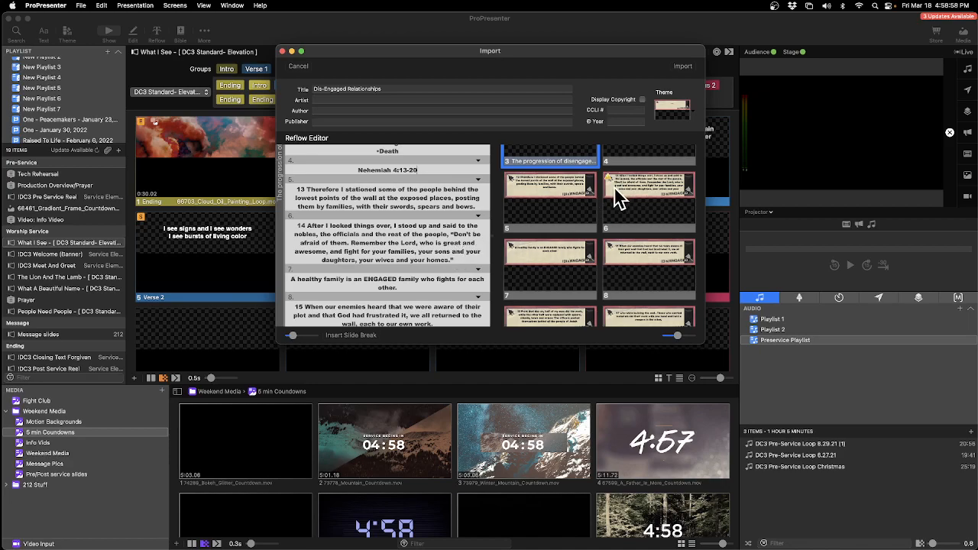
{"action": "scroll", "coordinate": [369, 282], "scroll_direction": "down", "scroll_amount": 3}
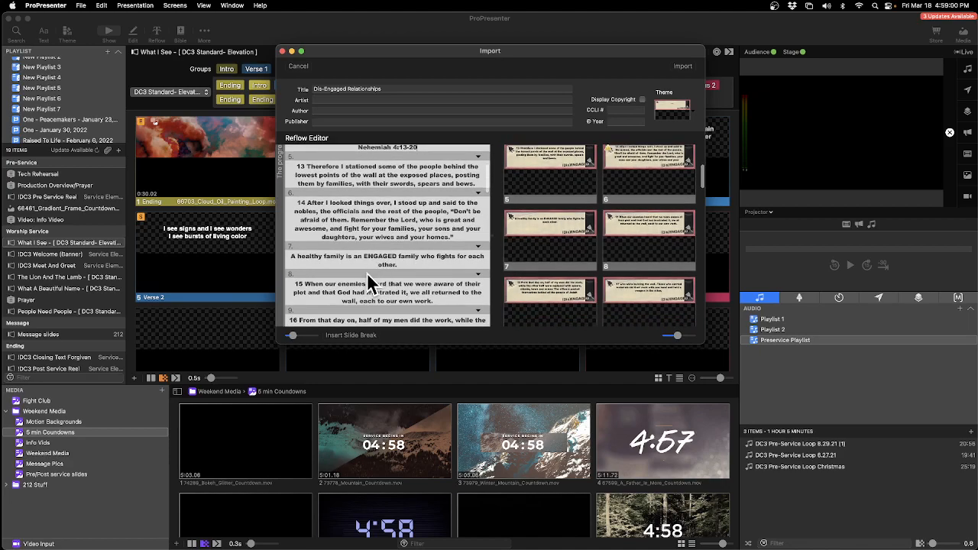
{"action": "scroll", "coordinate": [370, 271], "scroll_direction": "down", "scroll_amount": 1}
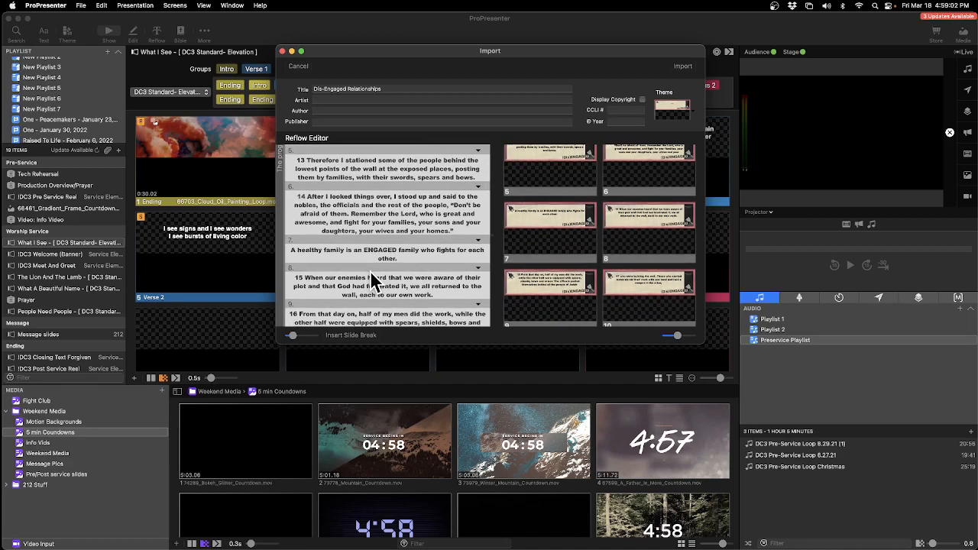
{"action": "scroll", "coordinate": [370, 270], "scroll_direction": "down", "scroll_amount": 2}
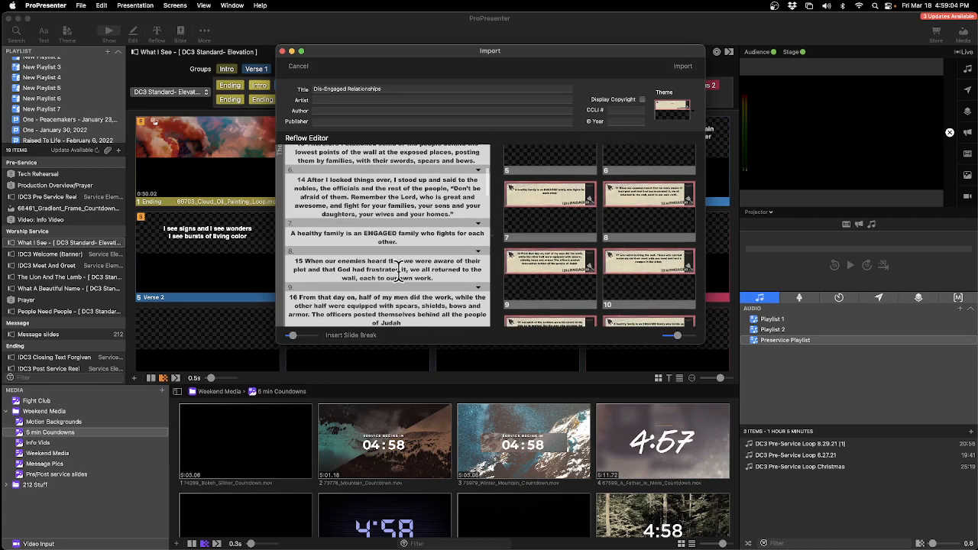
{"action": "scroll", "coordinate": [435, 281], "scroll_direction": "down", "scroll_amount": 1}
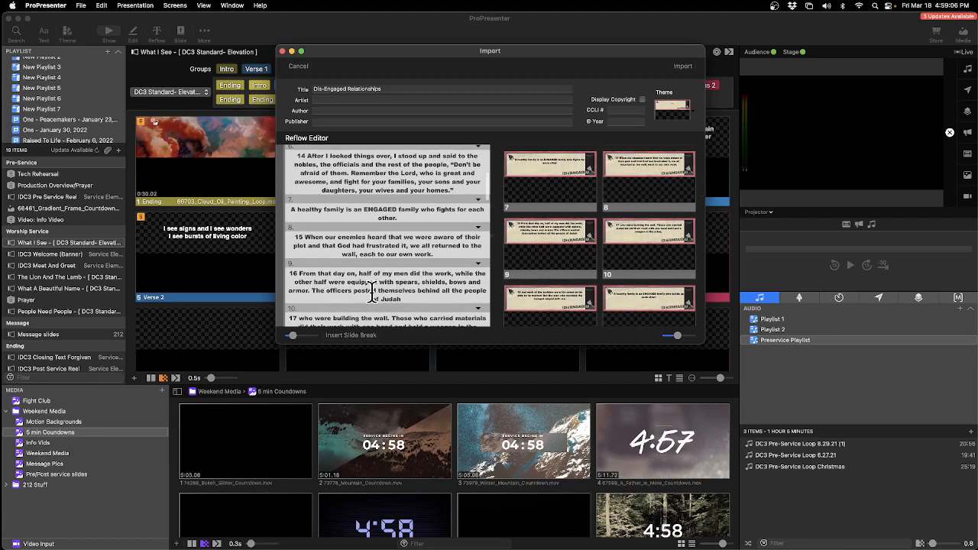
{"action": "scroll", "coordinate": [371, 291], "scroll_direction": "down", "scroll_amount": 2}
{"action": "scroll", "coordinate": [385, 294], "scroll_direction": "down", "scroll_amount": 1}
{"action": "scroll", "coordinate": [384, 294], "scroll_direction": "down", "scroll_amount": 1}
{"action": "scroll", "coordinate": [399, 289], "scroll_direction": "down", "scroll_amount": 1}
{"action": "scroll", "coordinate": [405, 290], "scroll_direction": "down", "scroll_amount": 3}
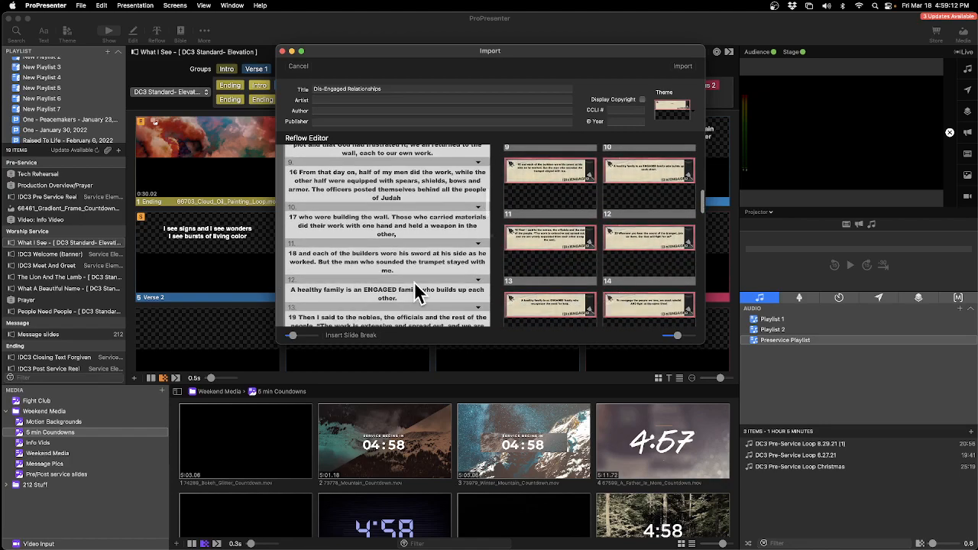
{"action": "scroll", "coordinate": [389, 272], "scroll_direction": "down", "scroll_amount": 1}
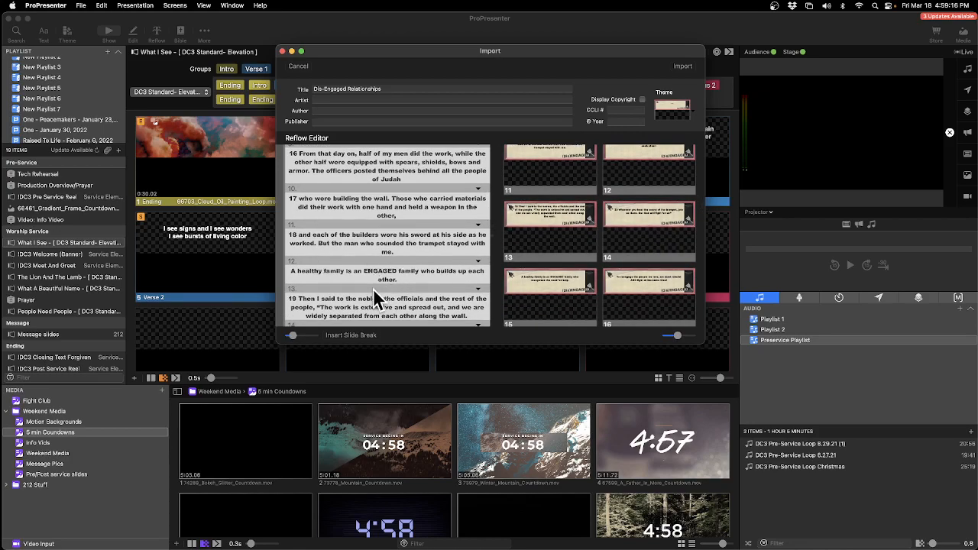
{"action": "scroll", "coordinate": [373, 288], "scroll_direction": "down", "scroll_amount": 2}
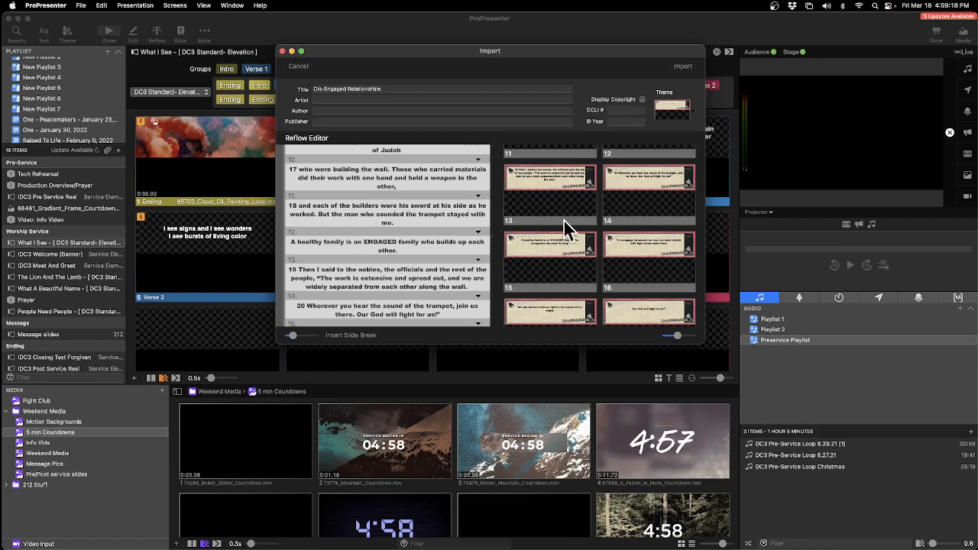
{"action": "scroll", "coordinate": [636, 165], "scroll_direction": "down", "scroll_amount": 1}
{"action": "scroll", "coordinate": [363, 304], "scroll_direction": "down", "scroll_amount": 5}
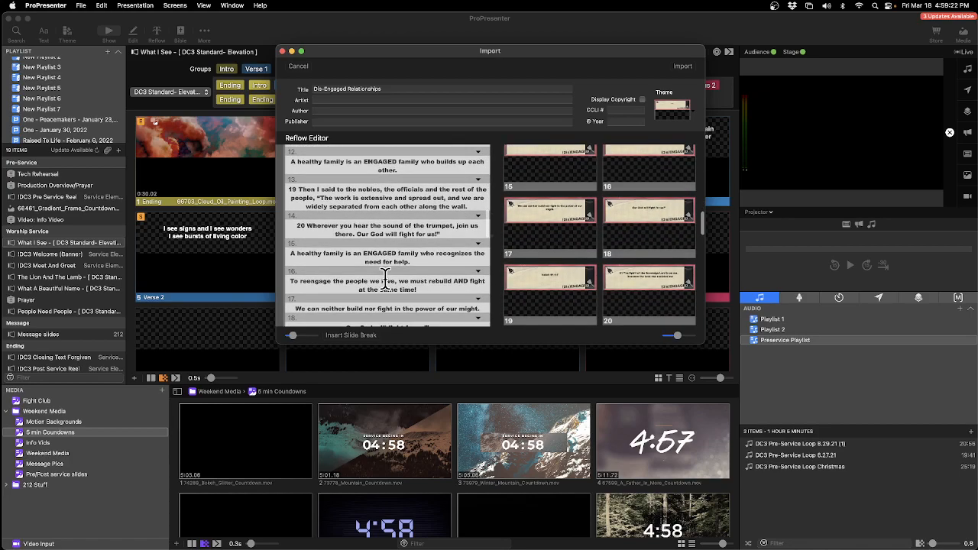
{"action": "scroll", "coordinate": [392, 261], "scroll_direction": "down", "scroll_amount": 2}
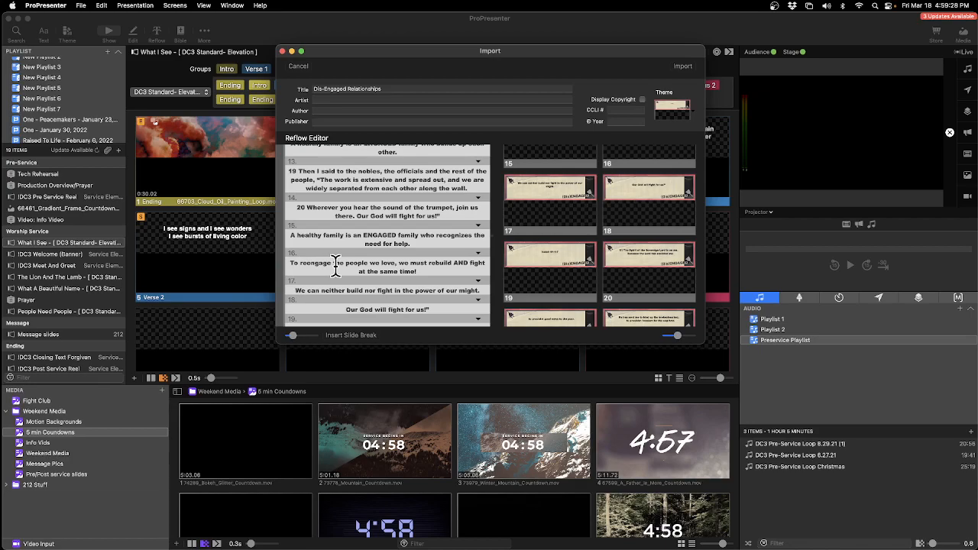
Examine the key-point slides and the Isaiah 61:1-7 slides for how the verse text is divided
{"action": "scroll", "coordinate": [351, 268], "scroll_direction": "down", "scroll_amount": 1}
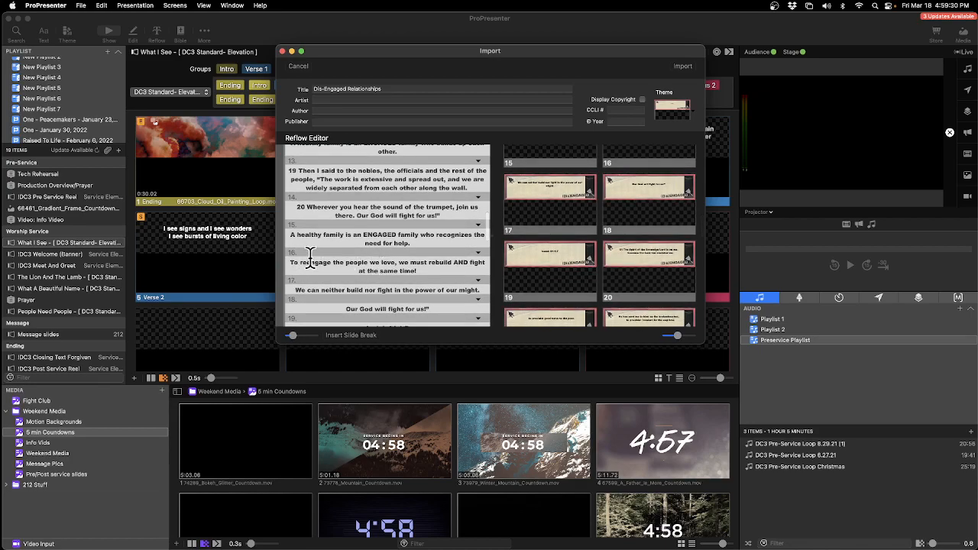
{"action": "left_click_drag", "start_coordinate": [288, 263], "coordinate": [434, 262]}
{"action": "left_click", "coordinate": [372, 264]}
{"action": "scroll", "coordinate": [619, 208], "scroll_direction": "up", "scroll_amount": 4}
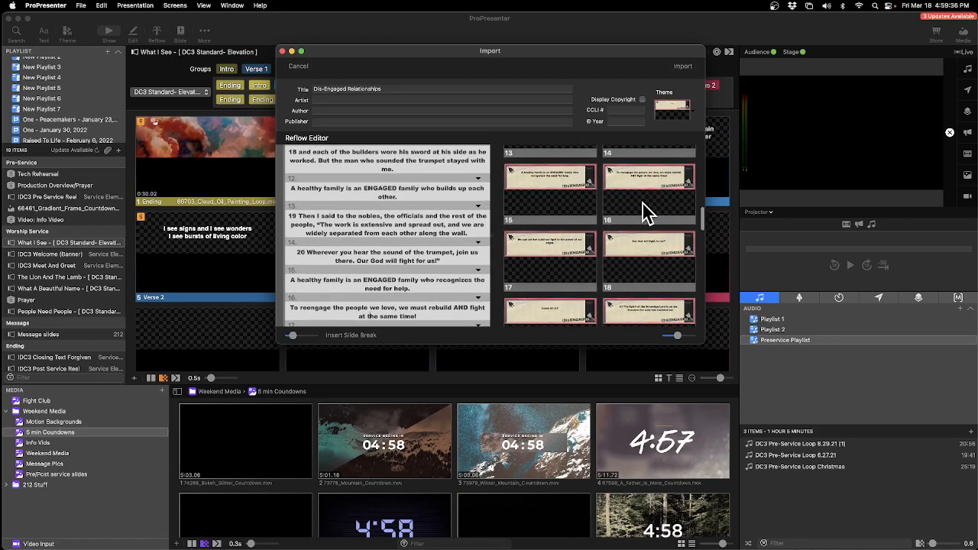
{"action": "scroll", "coordinate": [399, 289], "scroll_direction": "down", "scroll_amount": 3}
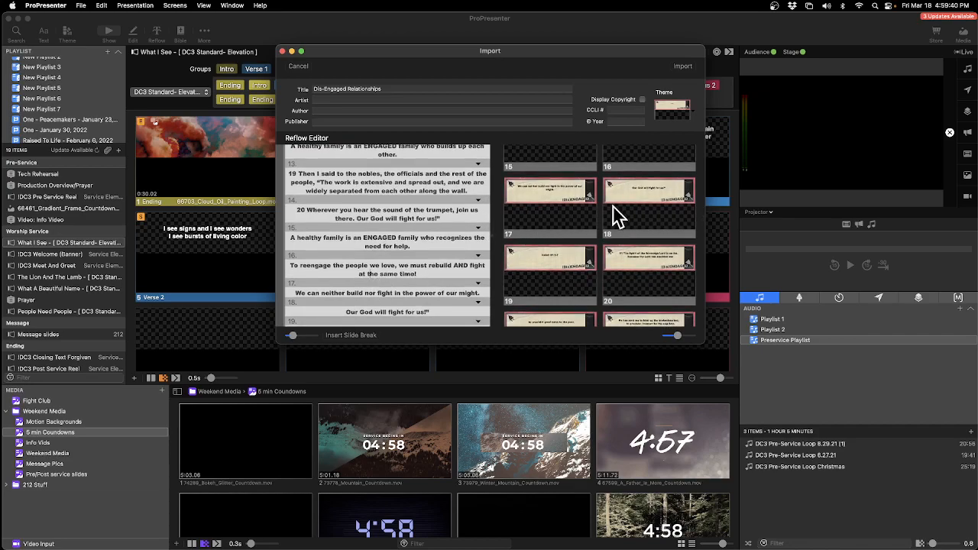
{"action": "scroll", "coordinate": [440, 245], "scroll_direction": "down", "scroll_amount": 3}
{"action": "scroll", "coordinate": [397, 296], "scroll_direction": "down", "scroll_amount": 3}
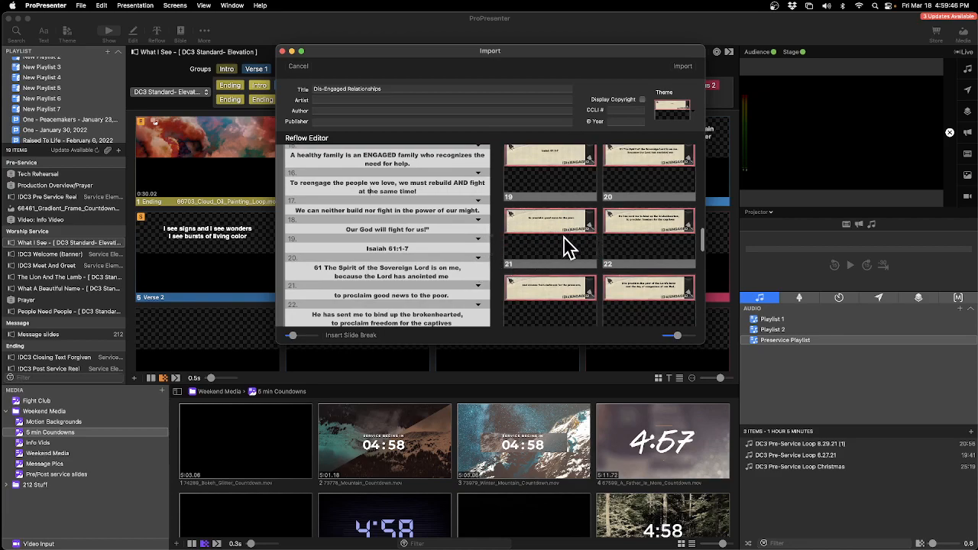
{"action": "scroll", "coordinate": [393, 271], "scroll_direction": "down", "scroll_amount": 1}
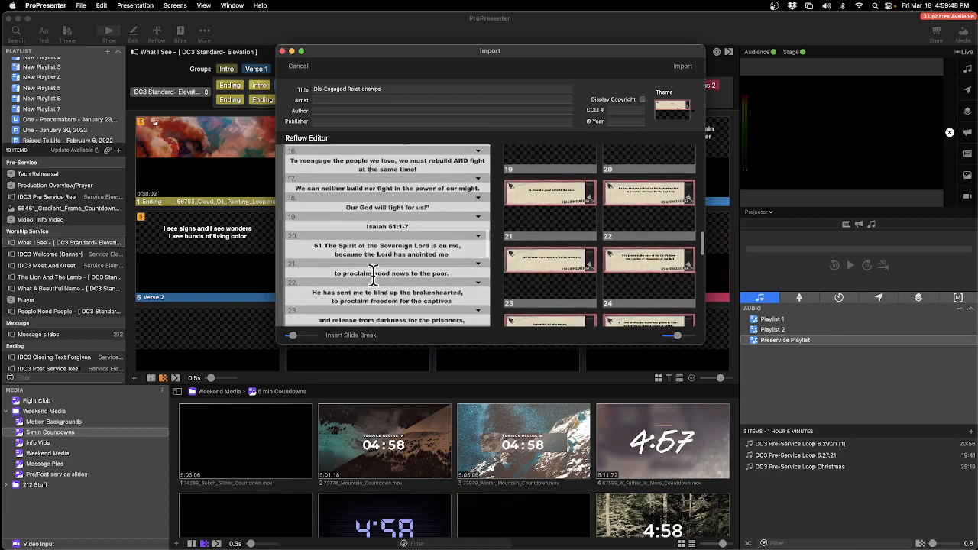
{"action": "scroll", "coordinate": [336, 281], "scroll_direction": "down", "scroll_amount": 3}
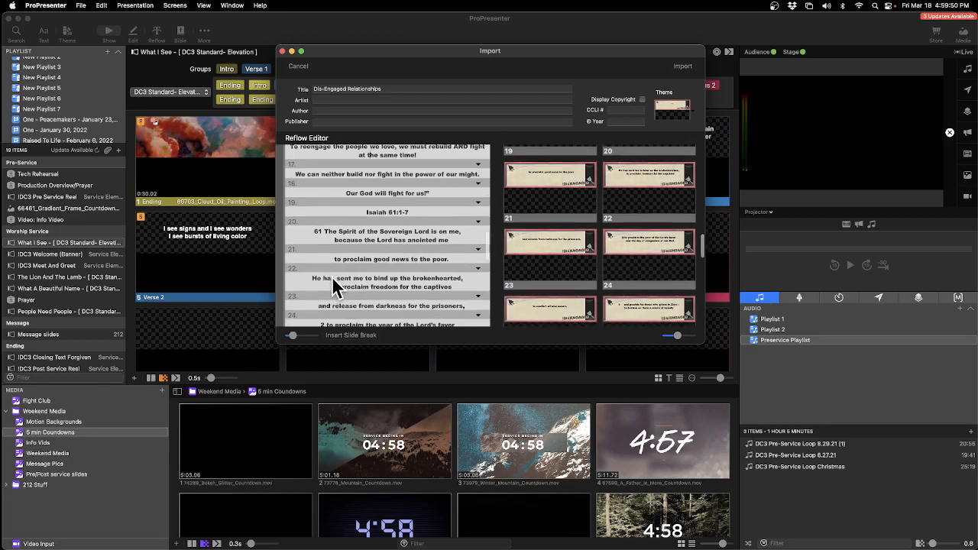
Merge the slide "to proclaim good news to the poor." into slide 20, running it on after "anointed"
{"action": "scroll", "coordinate": [398, 244], "scroll_direction": "up", "scroll_amount": 3}
{"action": "left_click", "coordinate": [333, 283]}
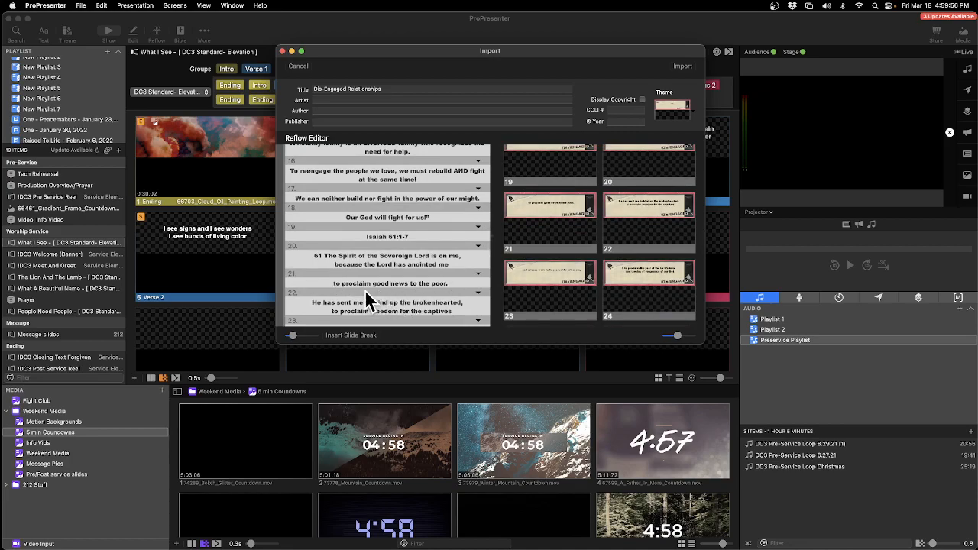
{"action": "scroll", "coordinate": [353, 283], "scroll_direction": "down", "scroll_amount": 1}
{"action": "key", "text": "BackSpace"}
{"action": "key", "text": "BackSpace"}
{"action": "key", "text": "BackSpace"}
{"action": "key", "text": "BackSpace"}
{"action": "key", "text": "BackSpace"}
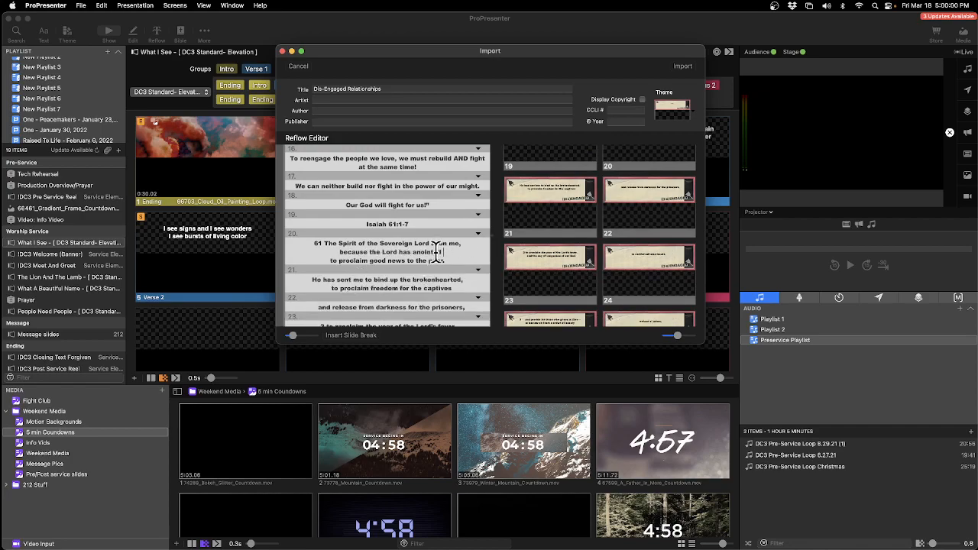
{"action": "key", "text": "BackSpace"}
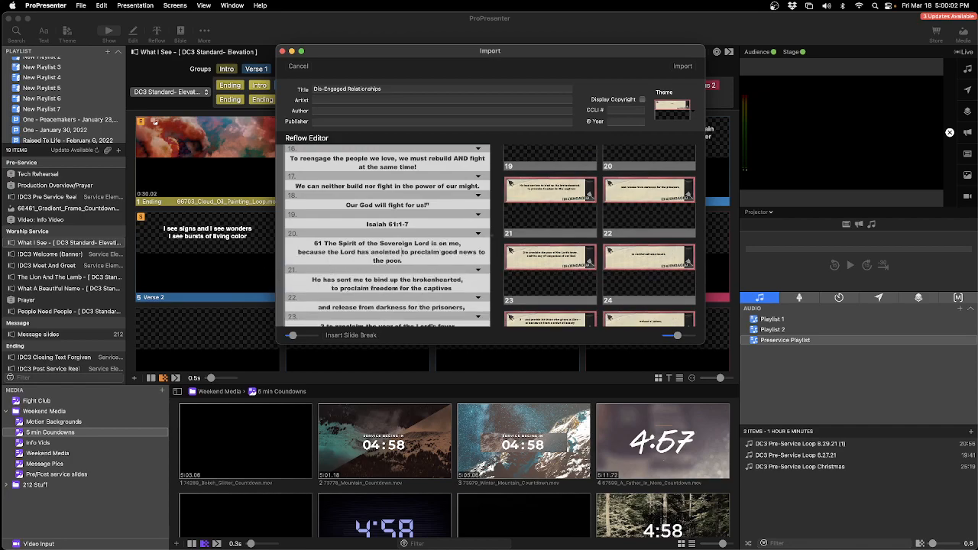
Remove the line break after "on me," and the stray spaces on slide 20 so its text runs continuously
{"action": "left_click", "coordinate": [375, 259]}
{"action": "key", "text": "BackSpace"}
{"action": "left_click", "coordinate": [296, 252]}
{"action": "key", "text": "BackSpace"}
{"action": "key", "text": "BackSpace"}
{"action": "key", "text": "BackSpace"}
{"action": "key", "text": "BackSpace"}
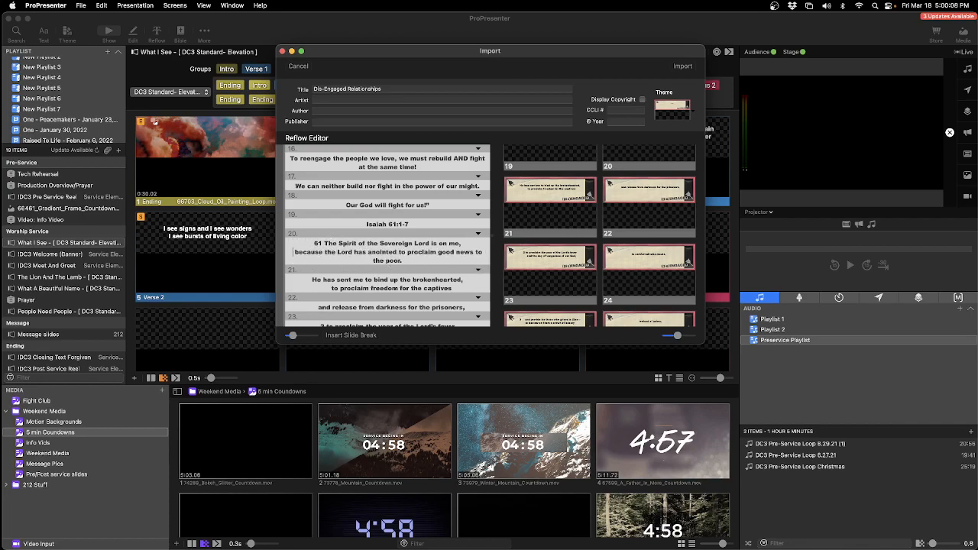
Merge the slide beginning "He has sent me to bind up the brokenhearted" into slide 20 after "the poor."
{"action": "scroll", "coordinate": [351, 256], "scroll_direction": "down", "scroll_amount": 1}
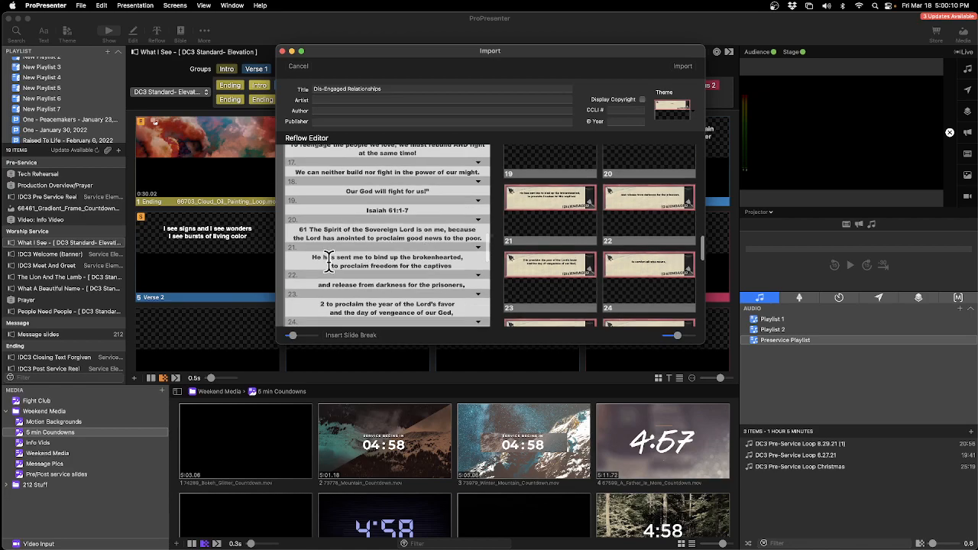
{"action": "scroll", "coordinate": [520, 258], "scroll_direction": "down", "scroll_amount": 1}
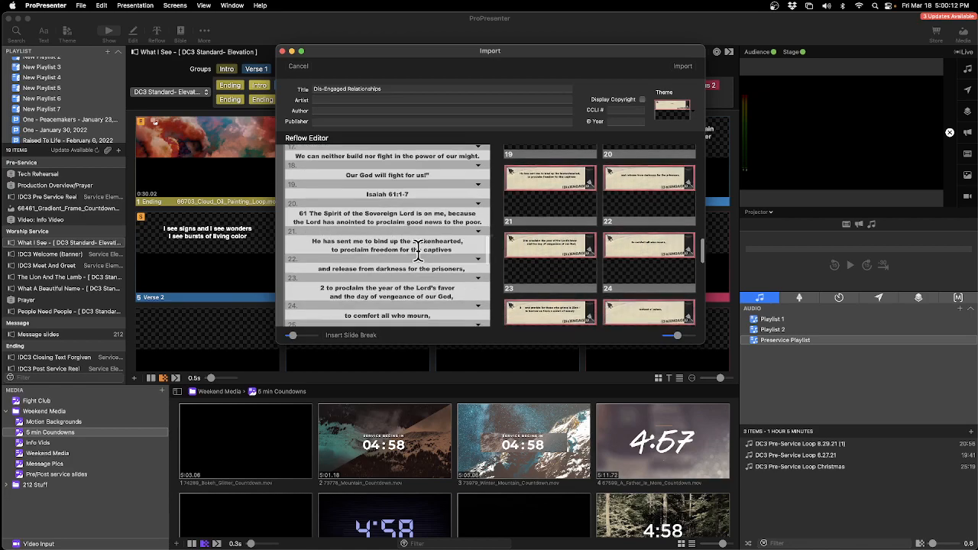
{"action": "scroll", "coordinate": [562, 255], "scroll_direction": "up", "scroll_amount": 2}
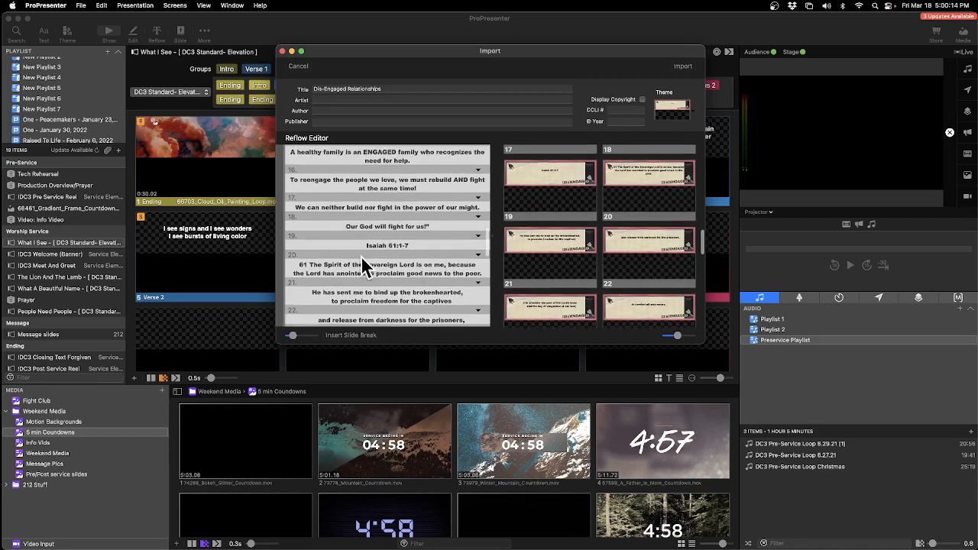
{"action": "left_click", "coordinate": [313, 295]}
{"action": "key", "text": "BackSpace"}
{"action": "left_click", "coordinate": [308, 283]}
{"action": "key", "text": "BackSpace"}
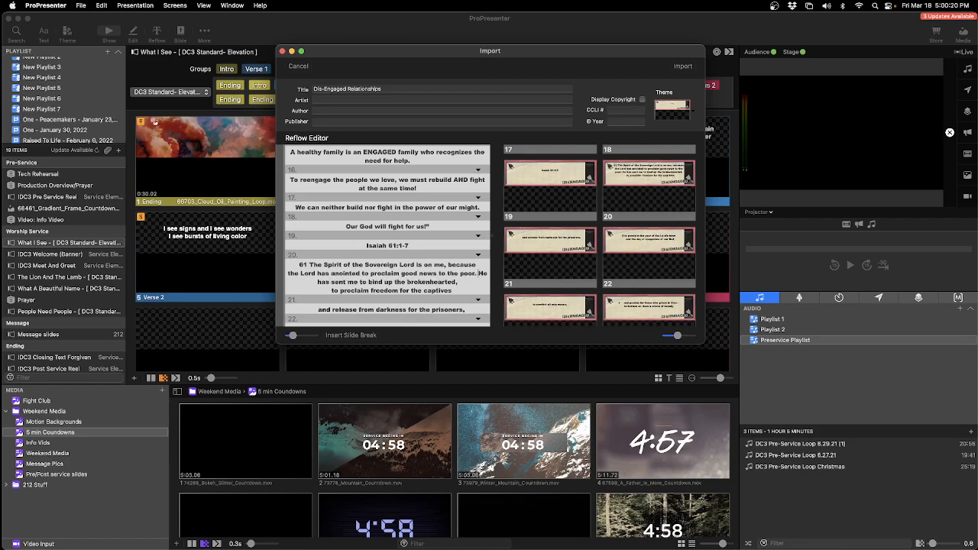
Tidy the spacing around "He has" on slide 20 and join "to proclaim freedom for the captives" onto the preceding line
{"action": "left_click", "coordinate": [316, 283]}
{"action": "key", "text": "BackSpace"}
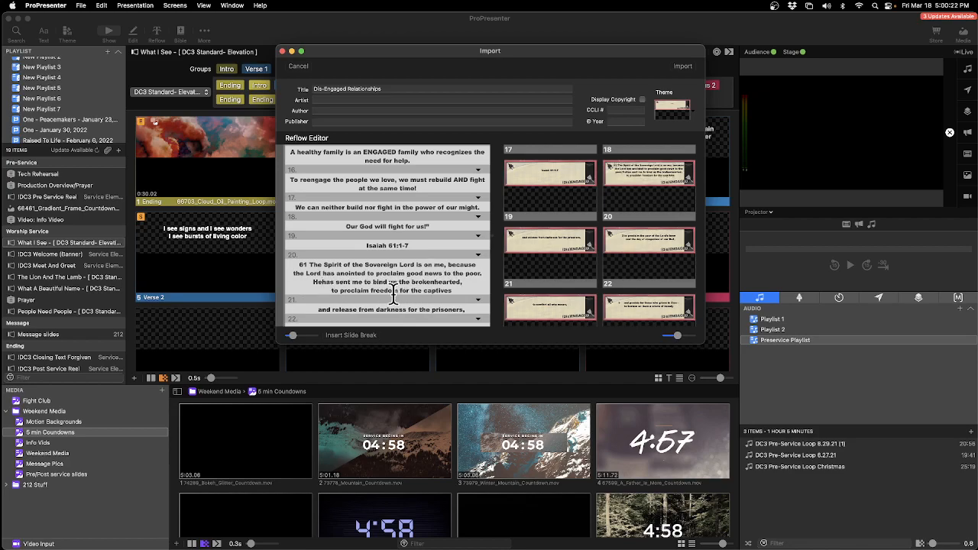
{"action": "key", "text": "BackSpace"}
{"action": "key", "text": "BackSpace"}
{"action": "key", "text": "BackSpace"}
{"action": "key", "text": "BackSpace"}
{"action": "key", "text": "BackSpace"}
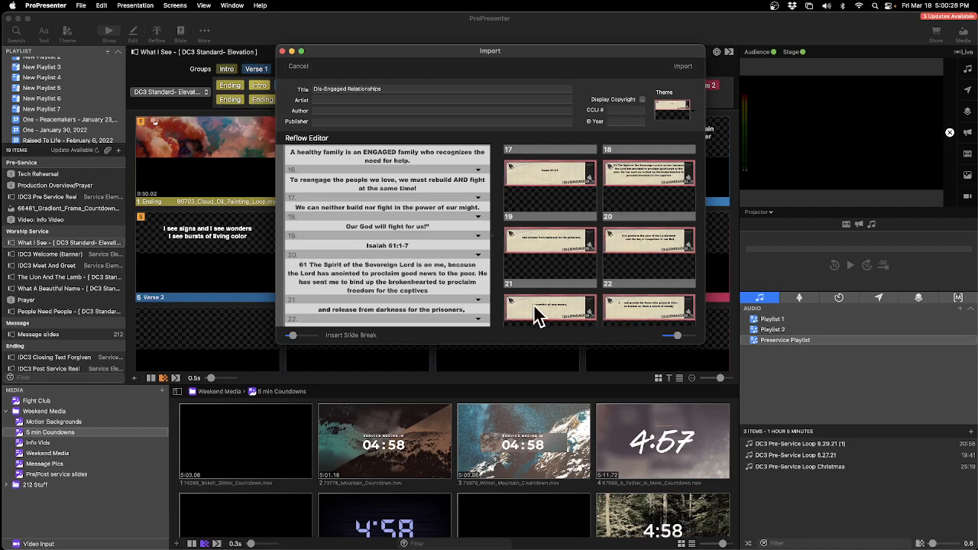
{"action": "key", "text": "BackSpace"}
Merge the slide "and release from darkness for the prisoners," into slide 20 as continuous text
{"action": "scroll", "coordinate": [398, 302], "scroll_direction": "down", "scroll_amount": 3}
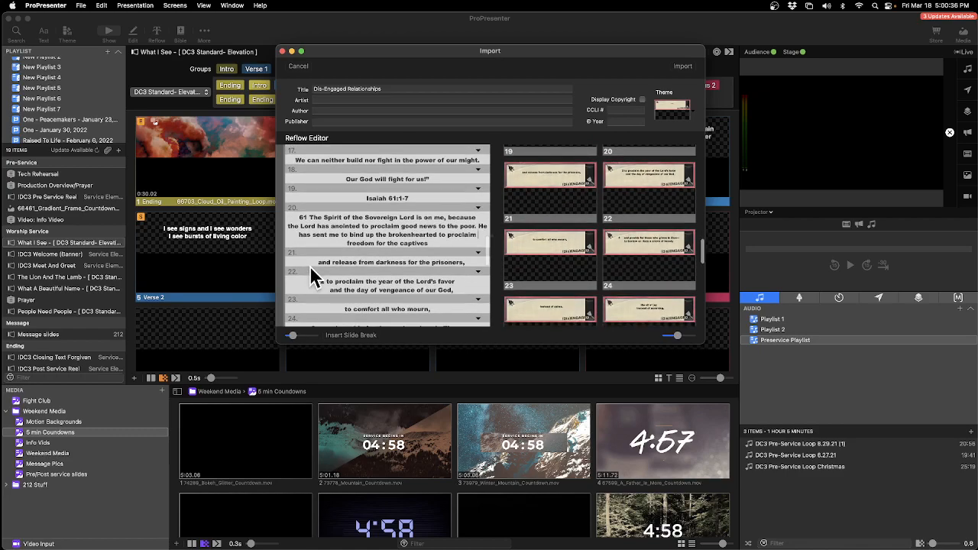
{"action": "key", "text": "BackSpace"}
{"action": "key", "text": "BackSpace"}
{"action": "key", "text": "BackSpace"}
{"action": "key", "text": "BackSpace"}
{"action": "key", "text": "BackSpace"}
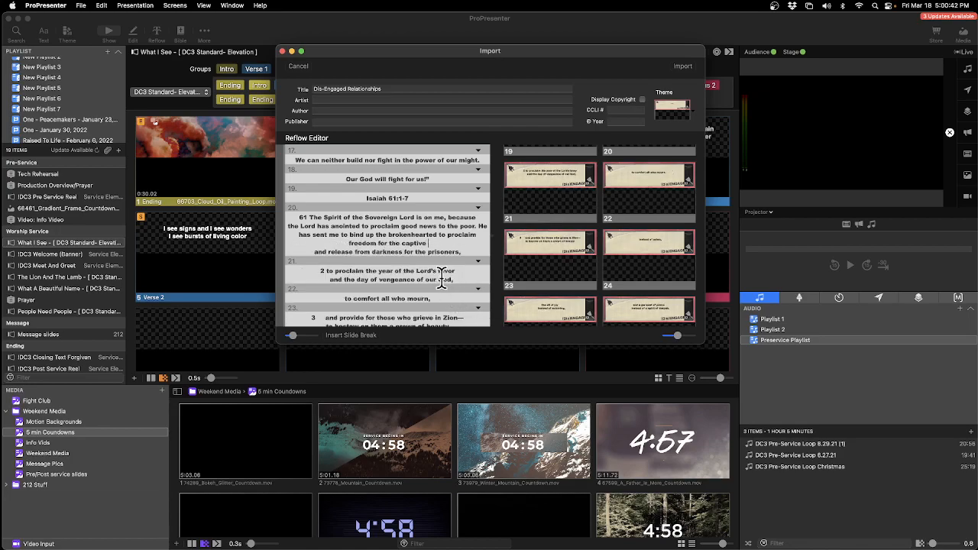
{"action": "key", "text": "BackSpace"}
{"action": "scroll", "coordinate": [447, 281], "scroll_direction": "up", "scroll_amount": 3}
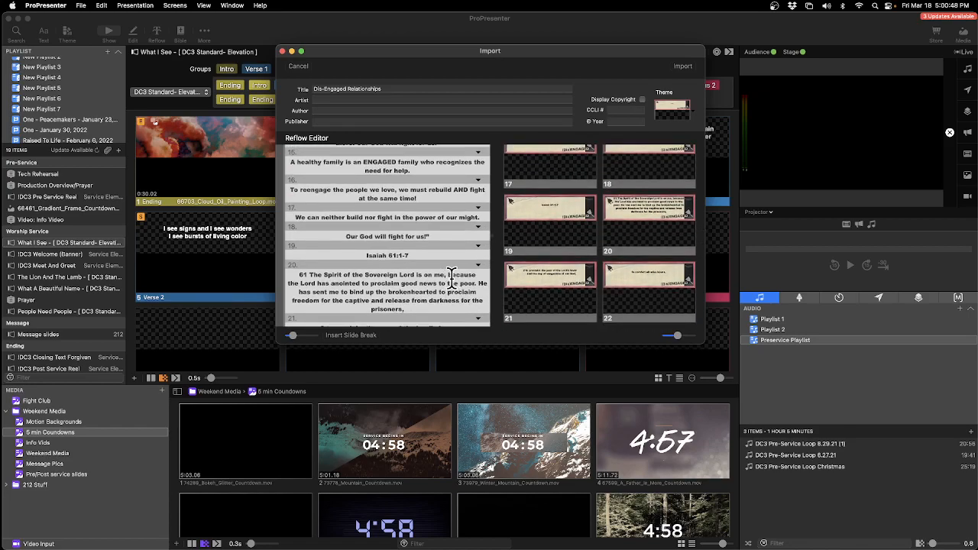
Merge the slide "to comfort all who mourn," into slide 21, keeping it on its own line
{"action": "scroll", "coordinate": [452, 279], "scroll_direction": "down", "scroll_amount": 4}
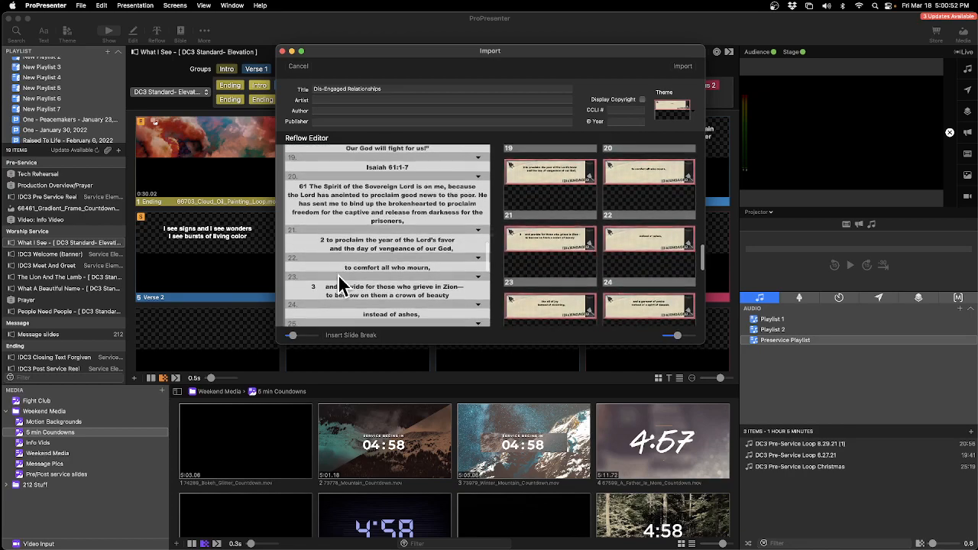
{"action": "left_click", "coordinate": [340, 269]}
{"action": "key", "text": "BackSpace"}
{"action": "key", "text": "Return"}
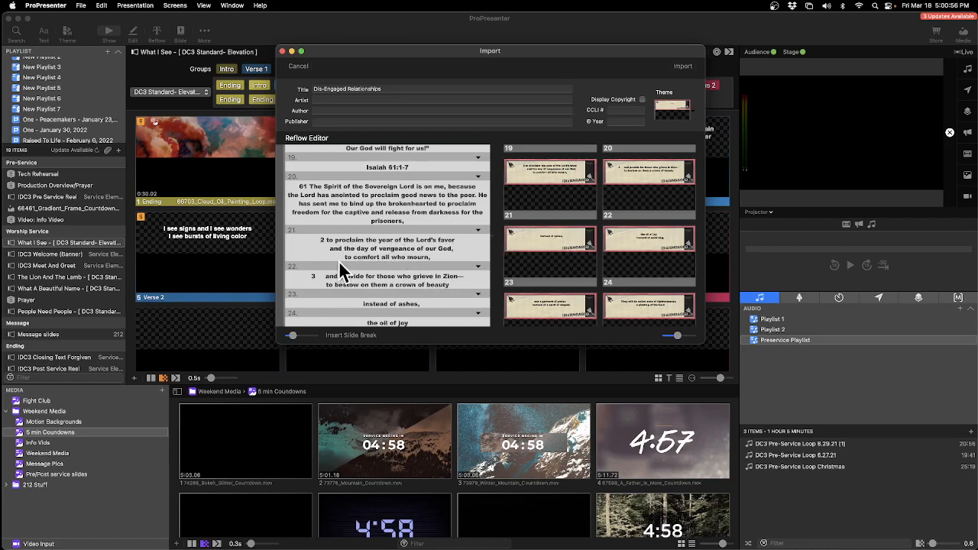
Close the wide gap after verse number 3 on slide 22 and merge the "instead of ashes," slide into it
{"action": "scroll", "coordinate": [338, 261], "scroll_direction": "down", "scroll_amount": 1}
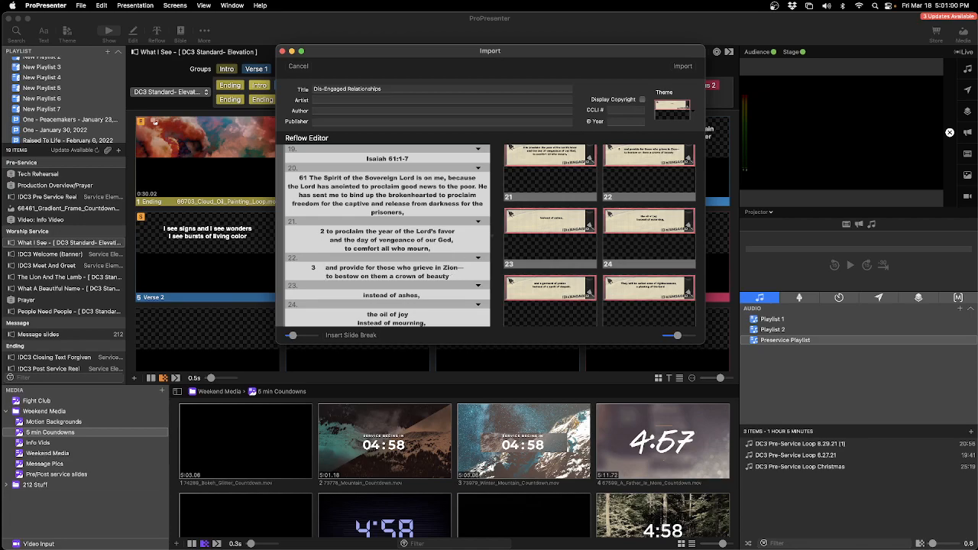
{"action": "key", "text": "BackSpace"}
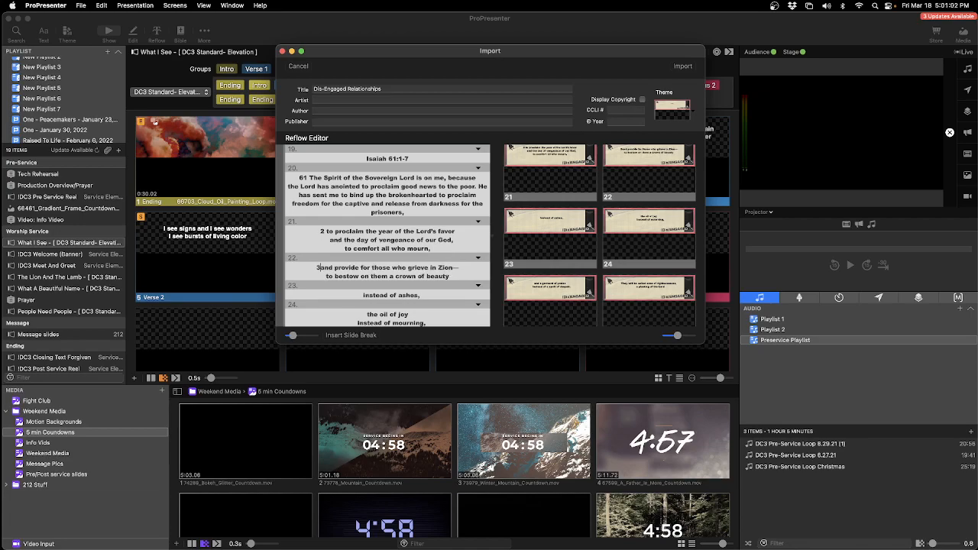
{"action": "left_click", "coordinate": [361, 295]}
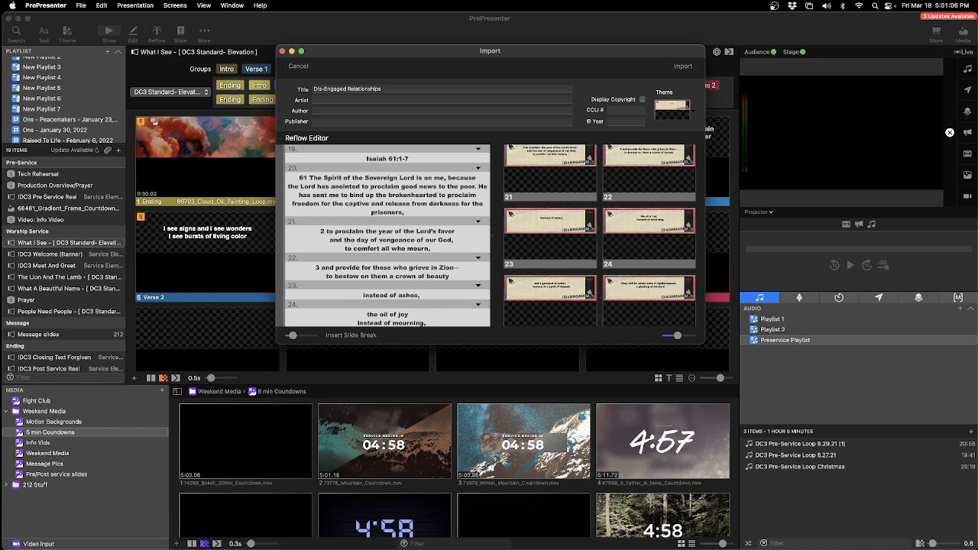
{"action": "key", "text": "BackSpace"}
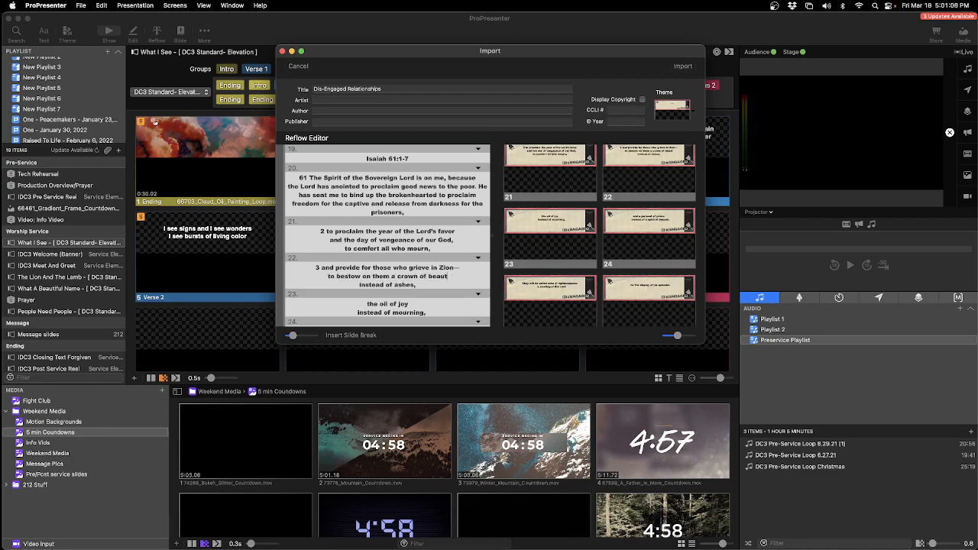
{"action": "type", "text": "y"}
Merge "the oil of joy instead of mourning," into slide 22, running it on after "instead of ashes," in one line
{"action": "left_click", "coordinate": [365, 303]}
{"action": "key", "text": "BackSpace"}
{"action": "scroll", "coordinate": [448, 306], "scroll_direction": "down", "scroll_amount": 2}
{"action": "left_click", "coordinate": [365, 267]}
{"action": "key", "text": "BackSpace"}
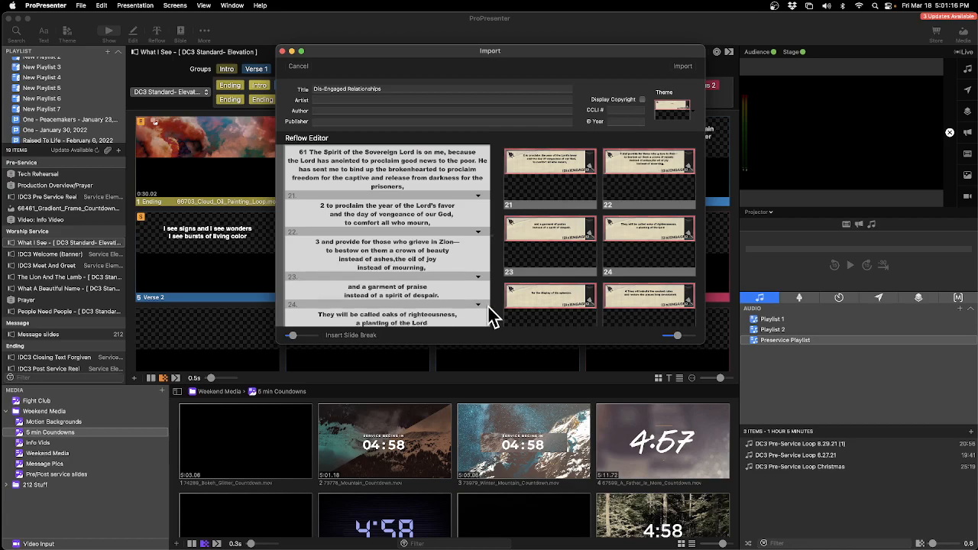
{"action": "left_click", "coordinate": [356, 267]}
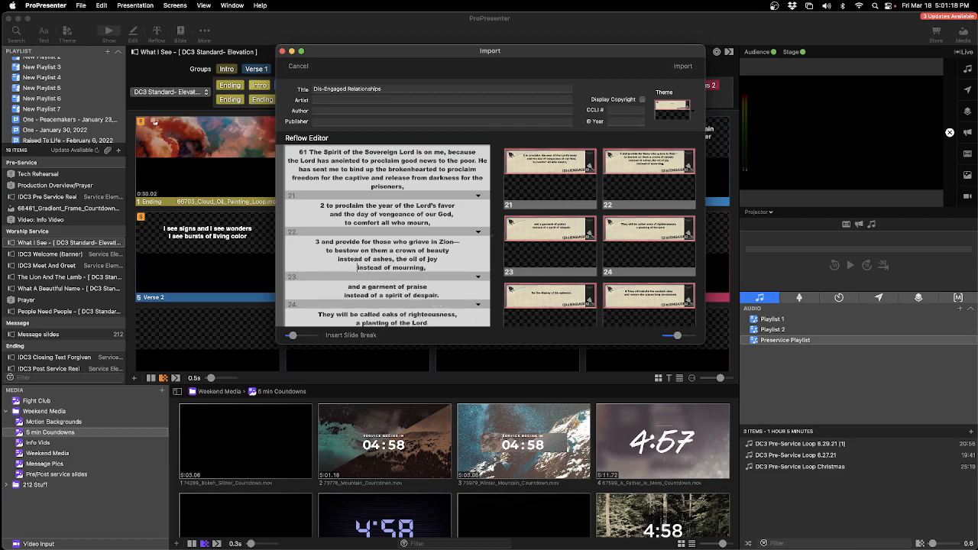
{"action": "key", "text": "BackSpace"}
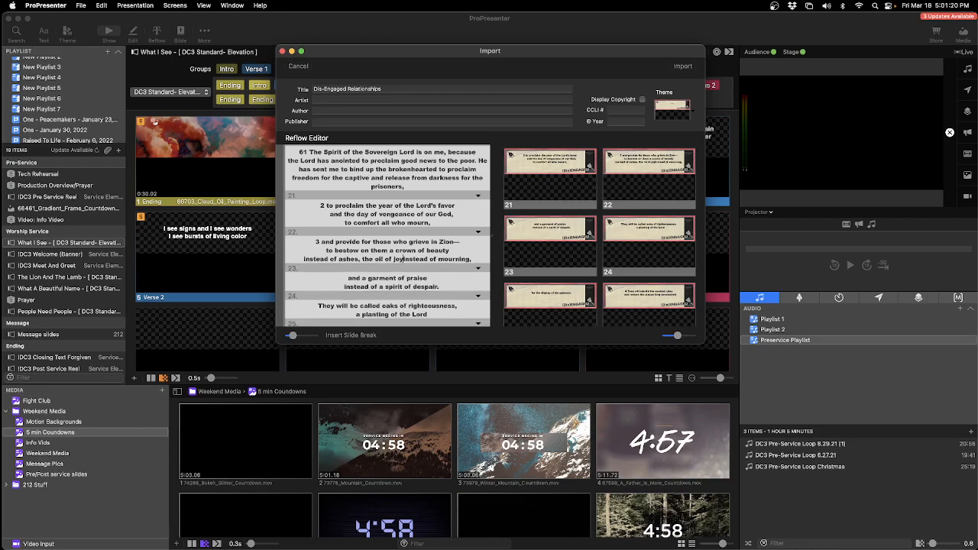
Merge the slide beginning "They will be called oaks of righteousness," into slide 23 after "a spirit of despair."
{"action": "scroll", "coordinate": [405, 277], "scroll_direction": "down", "scroll_amount": 3}
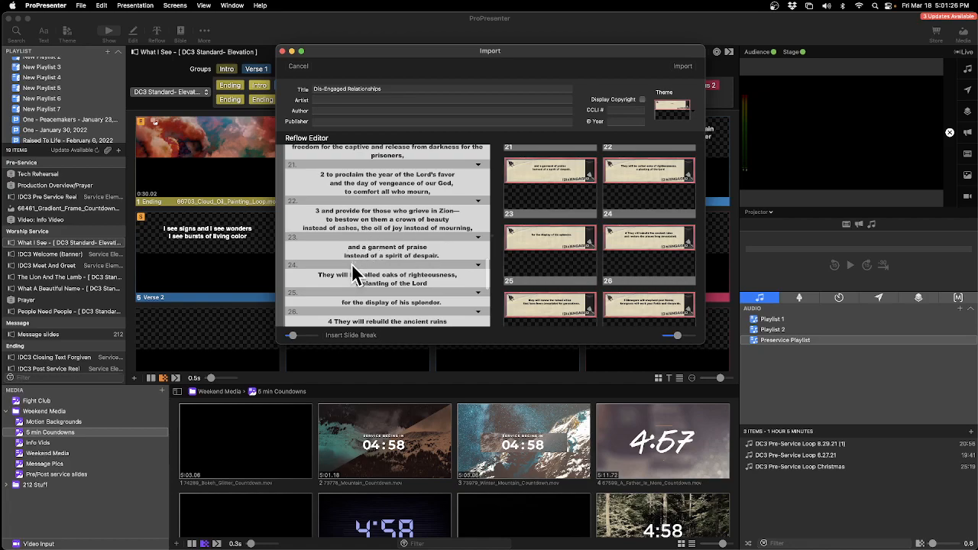
{"action": "left_click", "coordinate": [318, 280]}
{"action": "key", "text": "BackSpace"}
{"action": "key", "text": "Return"}
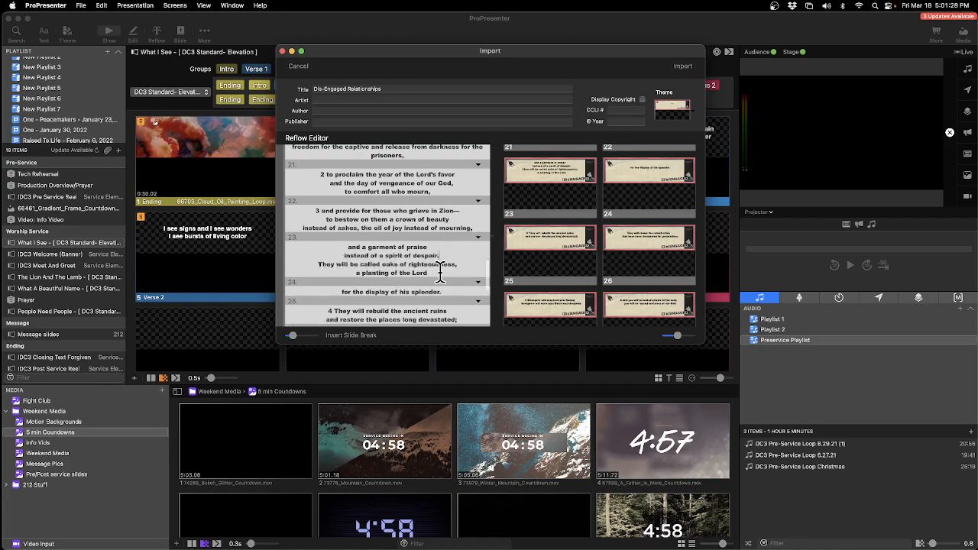
{"action": "key", "text": "BackSpace"}
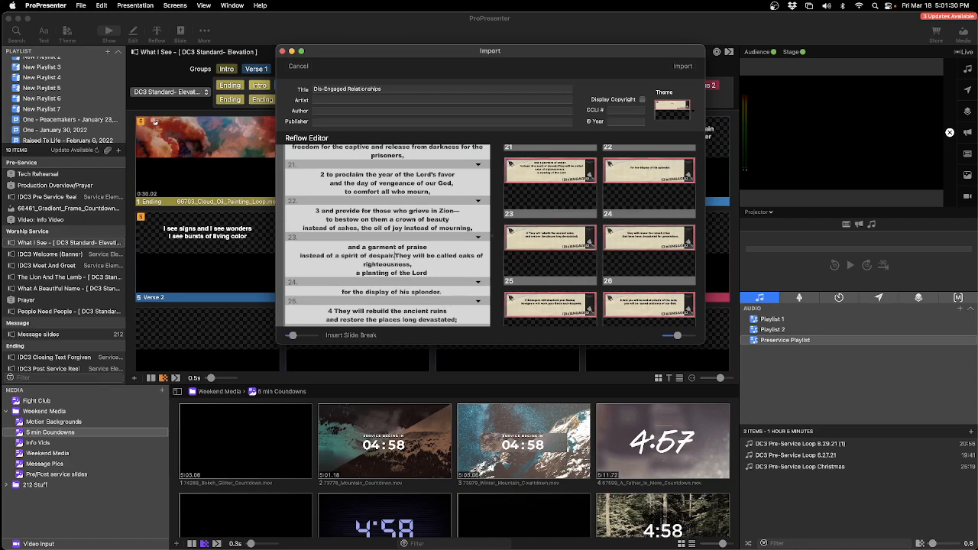
Remove the remaining line breaks on slide 23 so the text through "a planting of the Lord" runs continuously
{"action": "left_click", "coordinate": [299, 257]}
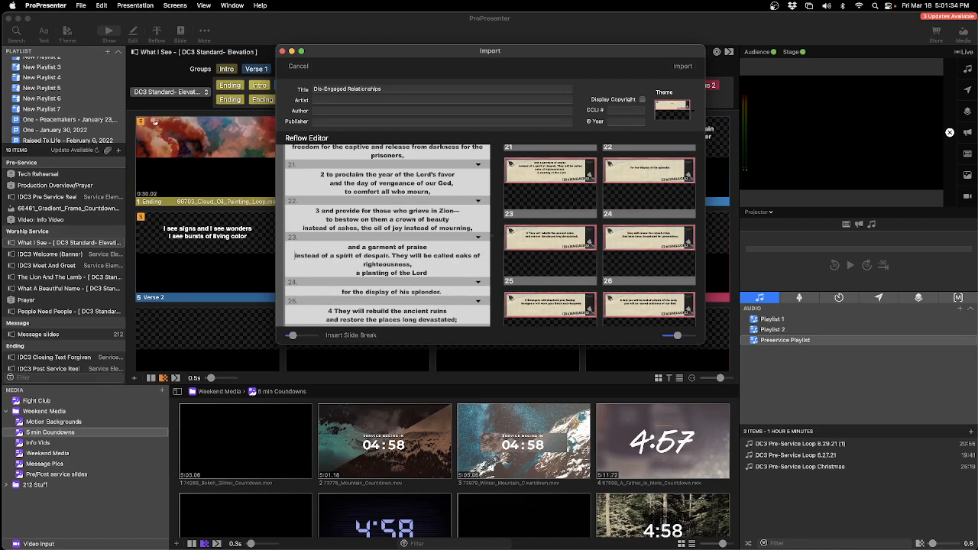
{"action": "key", "text": "BackSpace"}
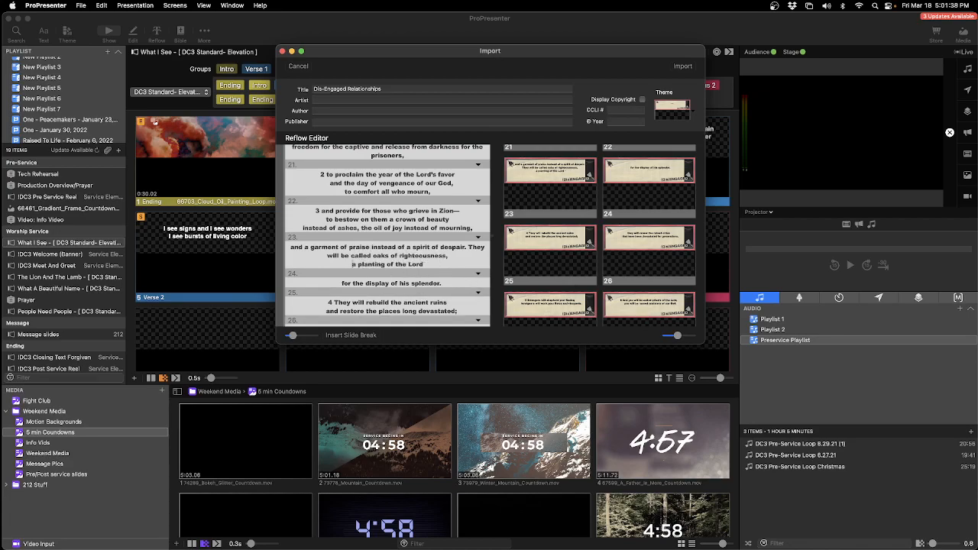
{"action": "key", "text": "BackSpace"}
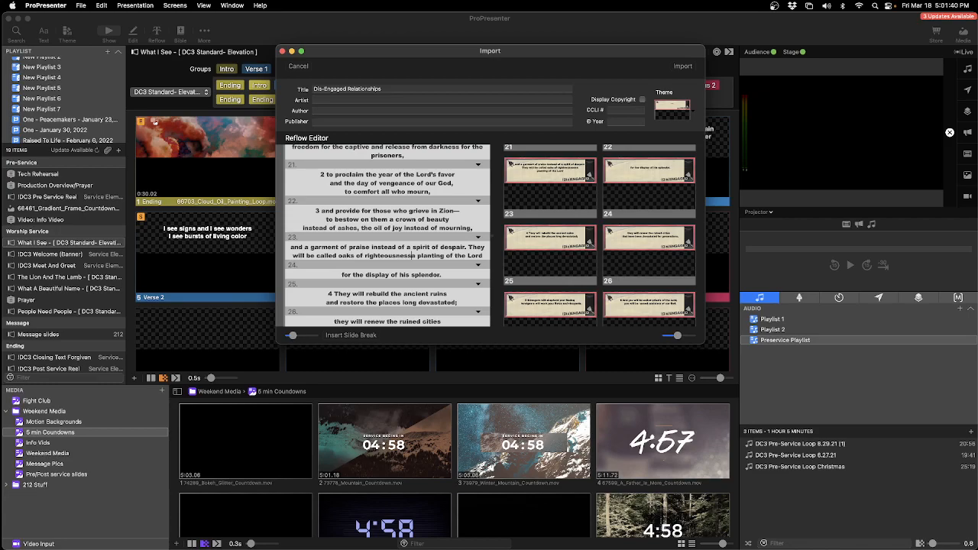
Merge the slide "for the display of his splendor." into slide 23 after "a planting of the Lord"
{"action": "left_click", "coordinate": [339, 275]}
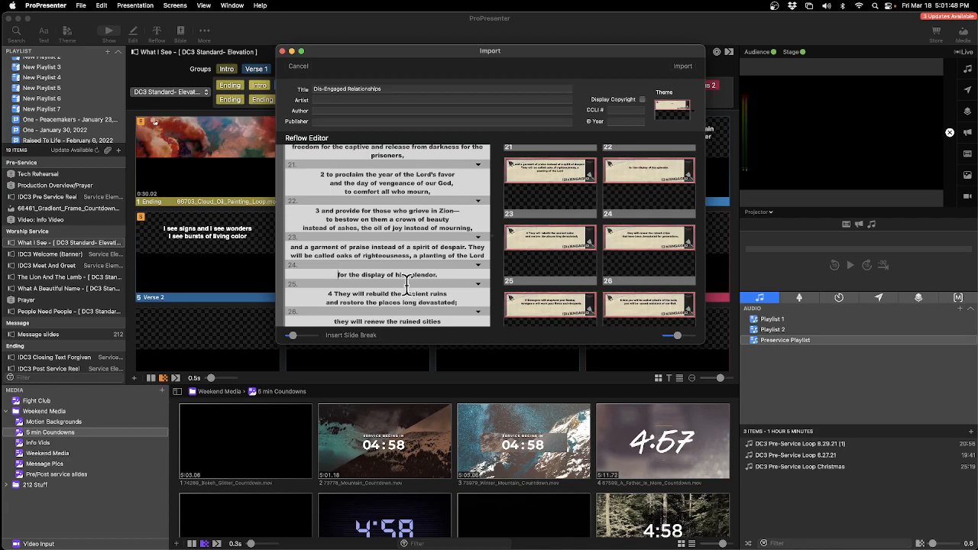
{"action": "key", "text": "BackSpace"}
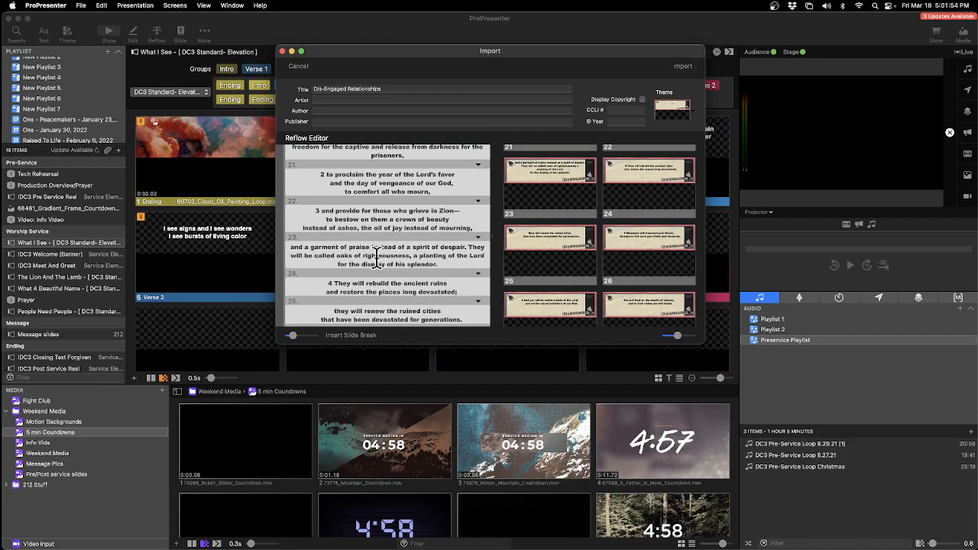
Try to merge slide 23 into slide 22, and split them again before "and a garment of praise"
{"action": "left_click", "coordinate": [291, 247]}
{"action": "key", "text": "BackSpace"}
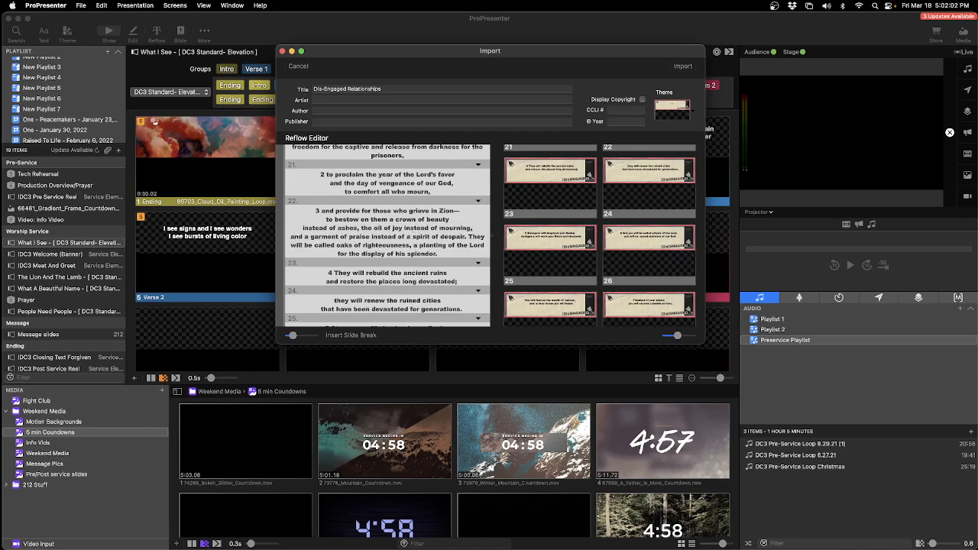
{"action": "scroll", "coordinate": [573, 240], "scroll_direction": "up", "scroll_amount": 3}
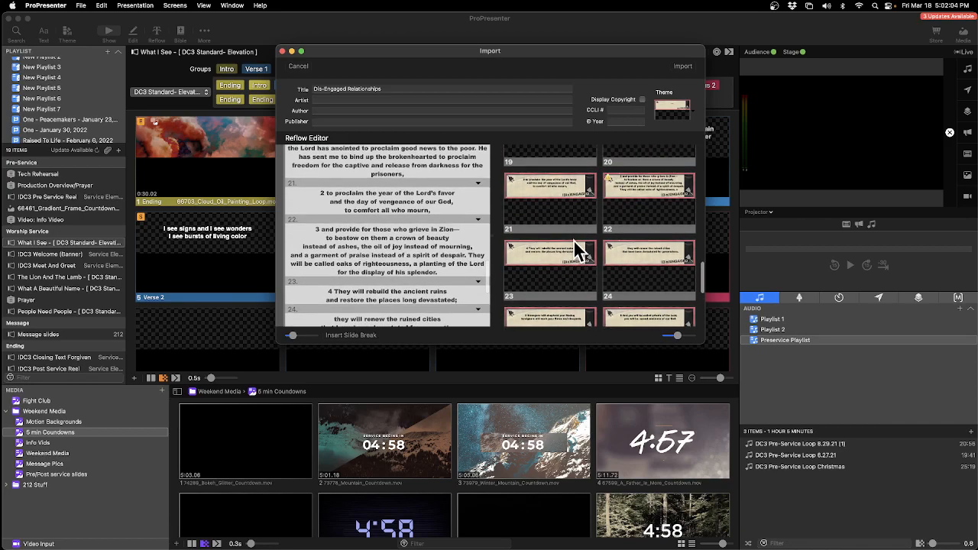
{"action": "key", "text": "super+Return"}
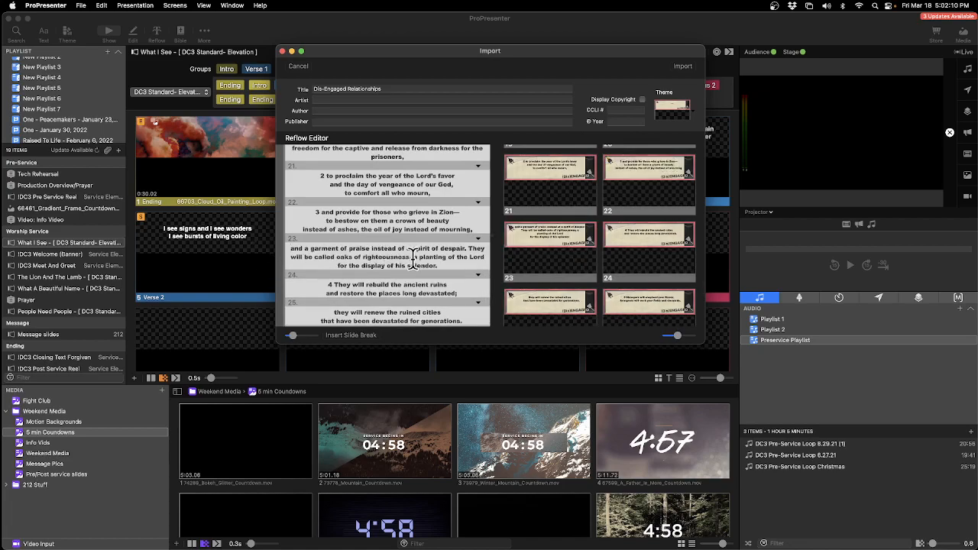
Merge the slide beginning "they will renew the ruined cities" into slide 24, starting it on a new line after "long devastated;"
{"action": "scroll", "coordinate": [408, 260], "scroll_direction": "down", "scroll_amount": 1}
{"action": "scroll", "coordinate": [407, 259], "scroll_direction": "down", "scroll_amount": 3}
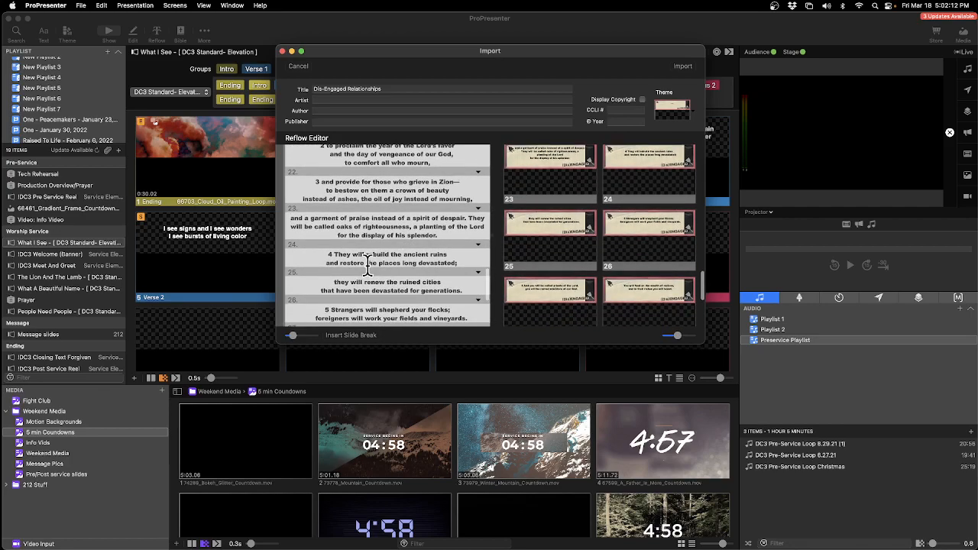
{"action": "key", "text": "BackSpace"}
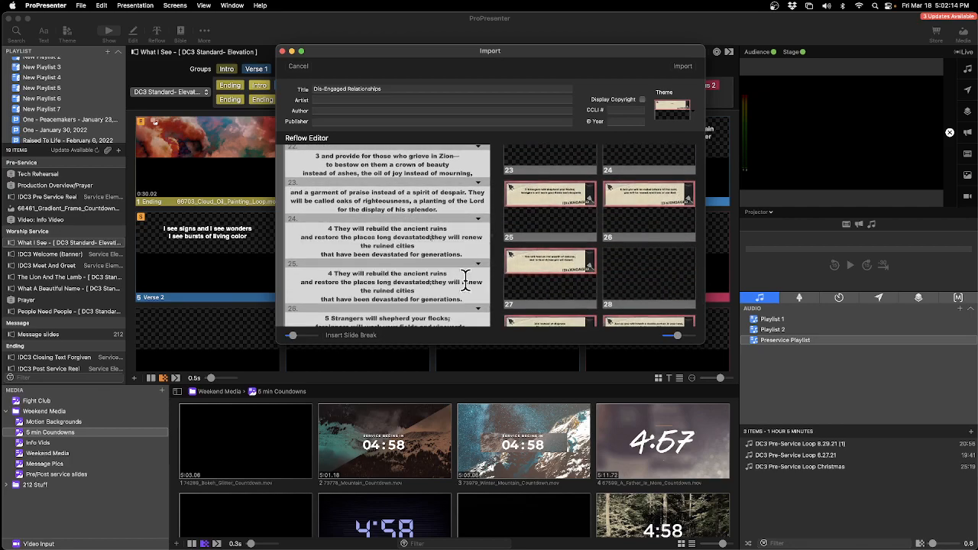
{"action": "key", "text": "Return"}
{"action": "scroll", "coordinate": [626, 252], "scroll_direction": "up", "scroll_amount": 2}
{"action": "scroll", "coordinate": [625, 252], "scroll_direction": "down", "scroll_amount": 2}
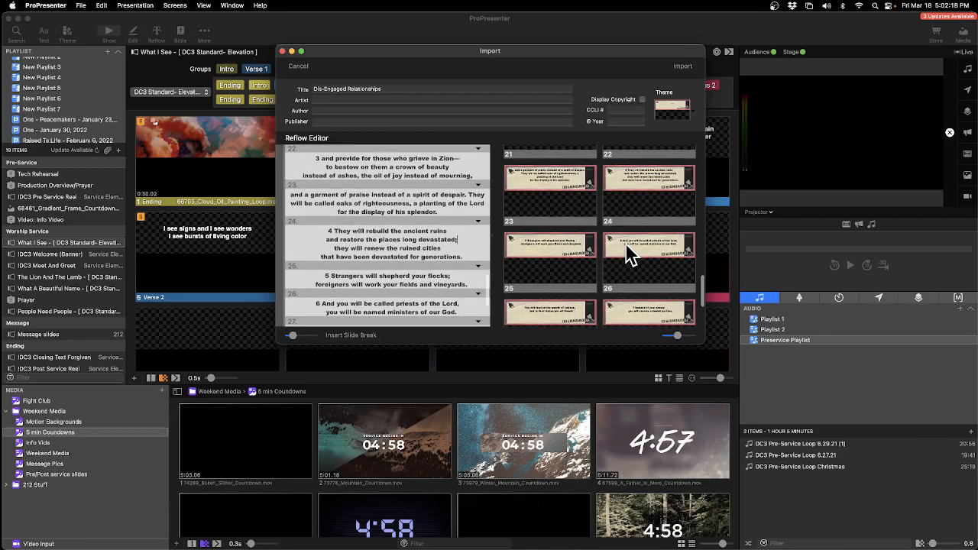
Merge the slide beginning "You will feed on the wealth of nations," into slide 26 on its own line
{"action": "scroll", "coordinate": [626, 252], "scroll_direction": "down", "scroll_amount": 1}
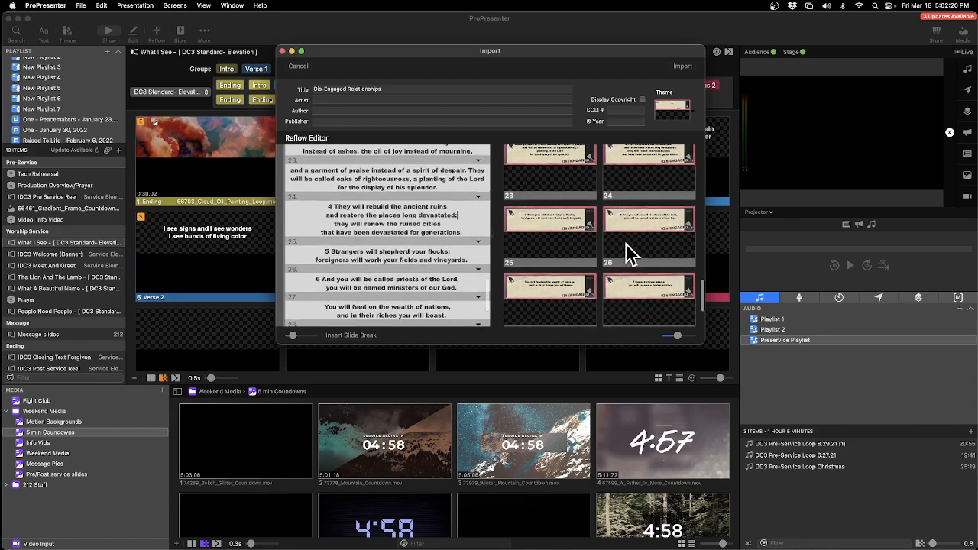
{"action": "scroll", "coordinate": [627, 252], "scroll_direction": "down", "scroll_amount": 4}
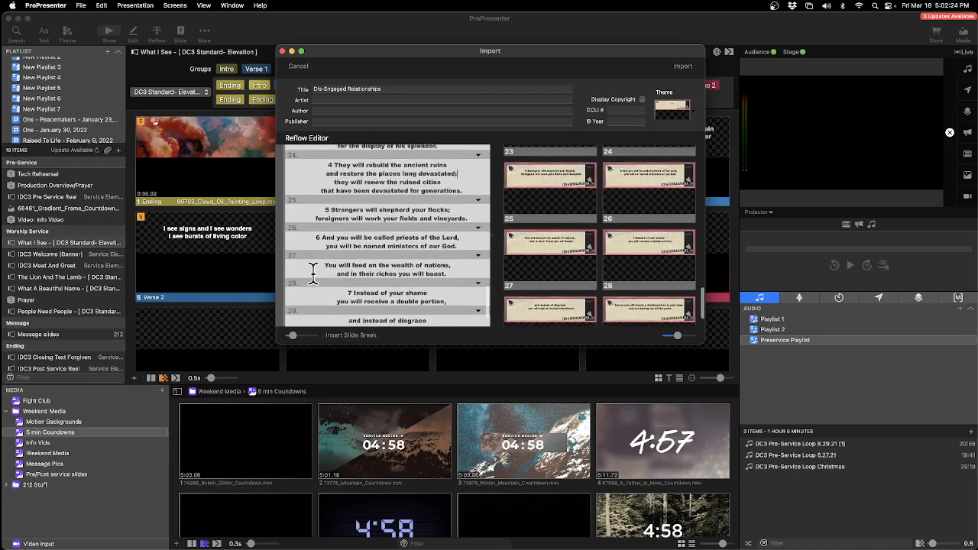
{"action": "left_click", "coordinate": [483, 274]}
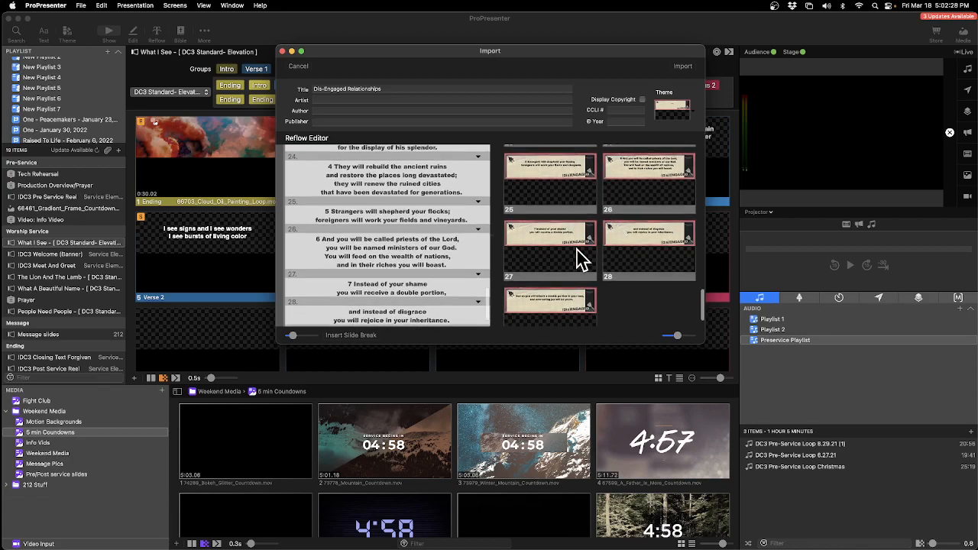
Merge the slides beginning "and instead of disgrace" and "And so you will inherit" into slide 27, each starting on a new line
{"action": "scroll", "coordinate": [588, 258], "scroll_direction": "down", "scroll_amount": 1}
{"action": "scroll", "coordinate": [565, 256], "scroll_direction": "down", "scroll_amount": 1}
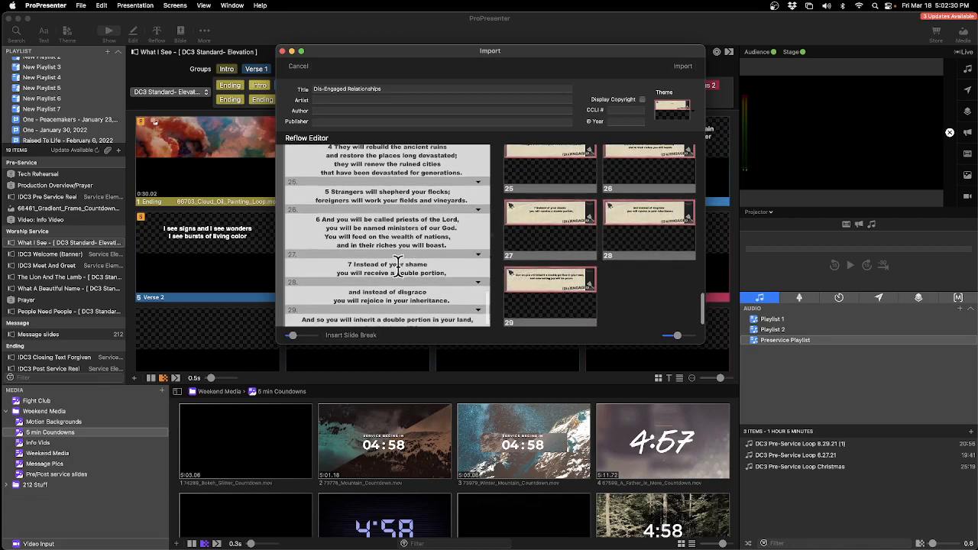
{"action": "left_click", "coordinate": [350, 292]}
{"action": "key", "text": "BackSpace"}
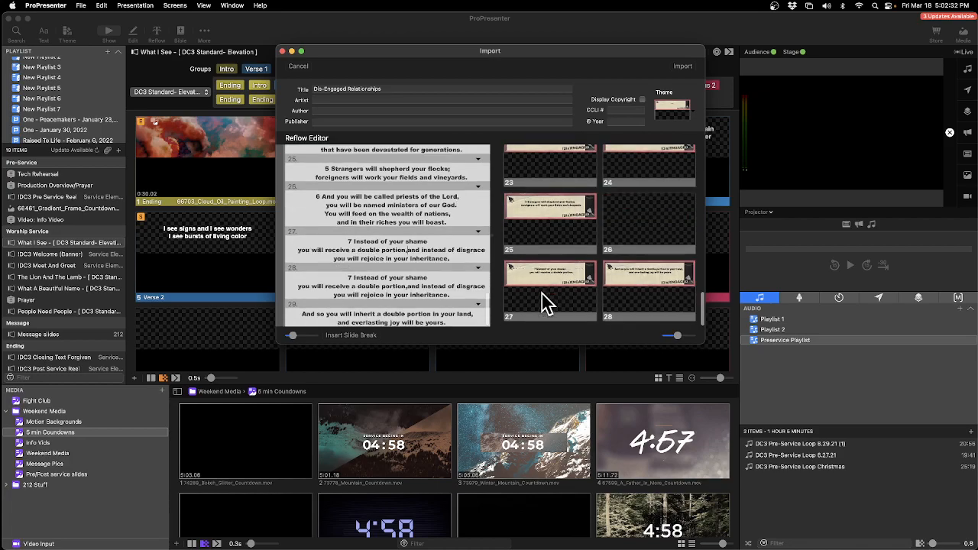
{"action": "key", "text": "Return"}
{"action": "left_click", "coordinate": [298, 317]}
{"action": "key", "text": "BackSpace"}
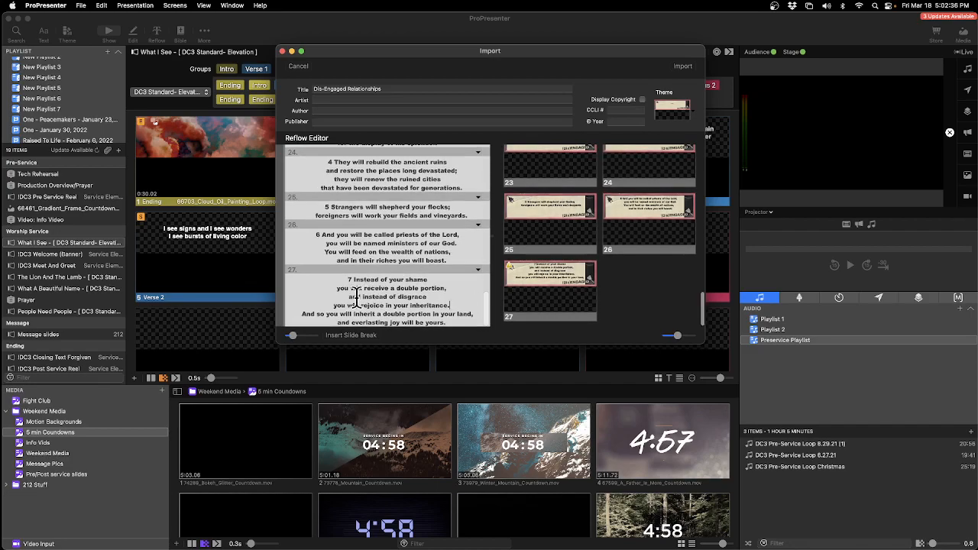
Reflow slide 27 so "7 Instead of your shame you will receive a double portion," and "and instead of disgrace you will rejoice in your inheritance." are single lines
{"action": "left_click", "coordinate": [336, 290]}
{"action": "key", "text": "BackSpace"}
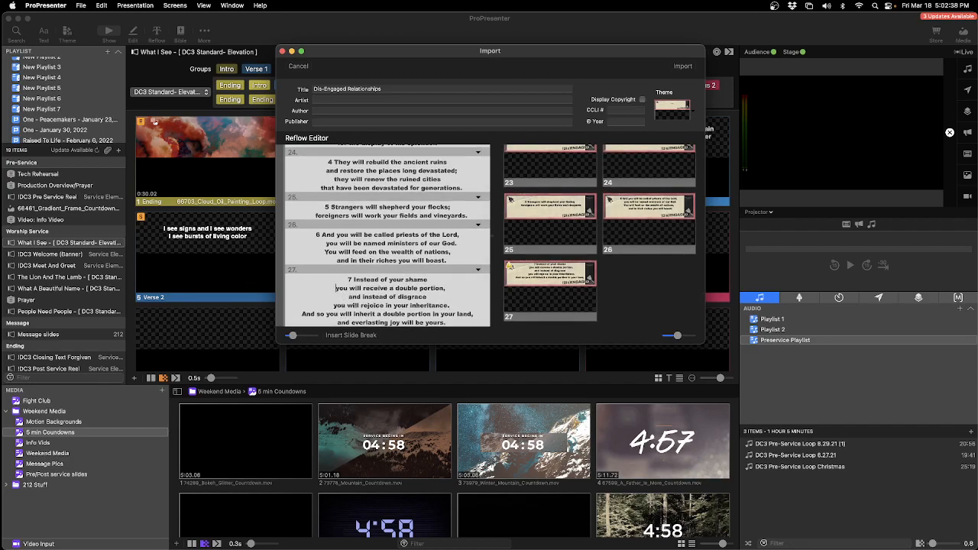
{"action": "key", "text": "BackSpace"}
{"action": "left_click", "coordinate": [348, 297]}
{"action": "key", "text": "BackSpace"}
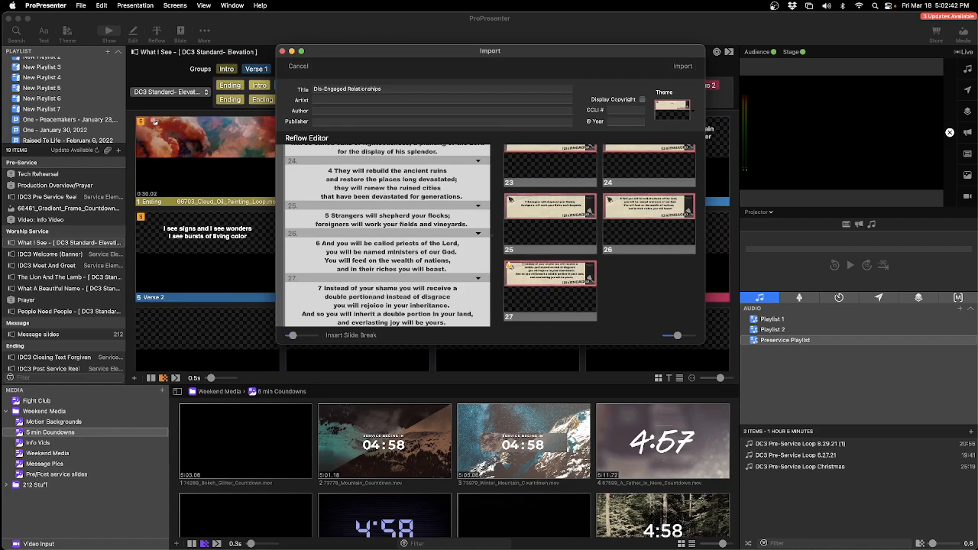
{"action": "type", "text": ","}
{"action": "key", "text": "Return"}
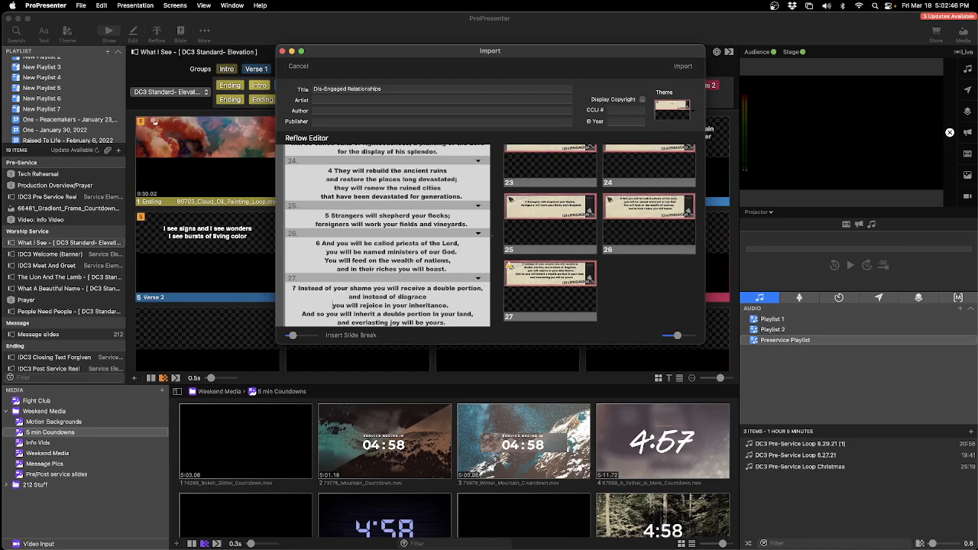
{"action": "key", "text": "BackSpace"}
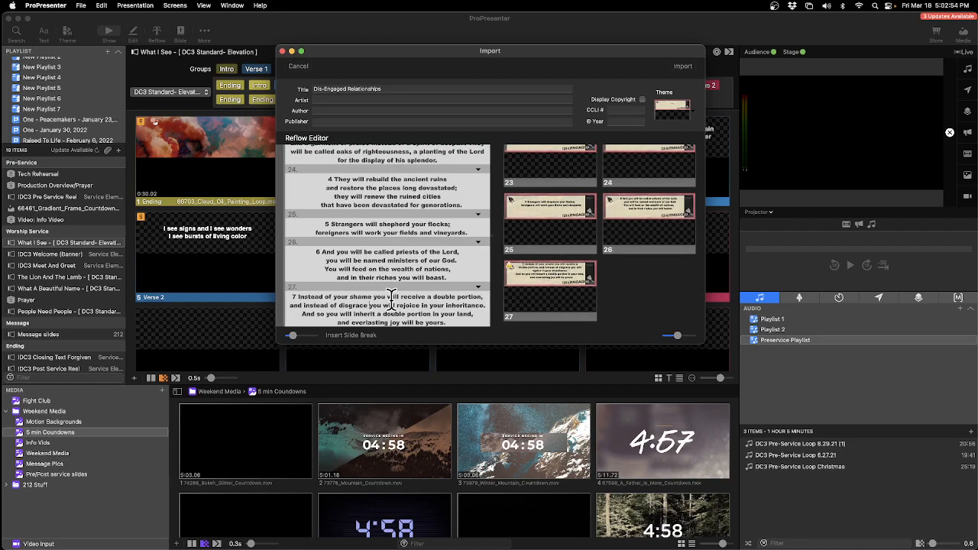
Review the reflowed slides from the Isaiah 61 verses back to the first slide
{"action": "scroll", "coordinate": [391, 296], "scroll_direction": "up", "scroll_amount": 10}
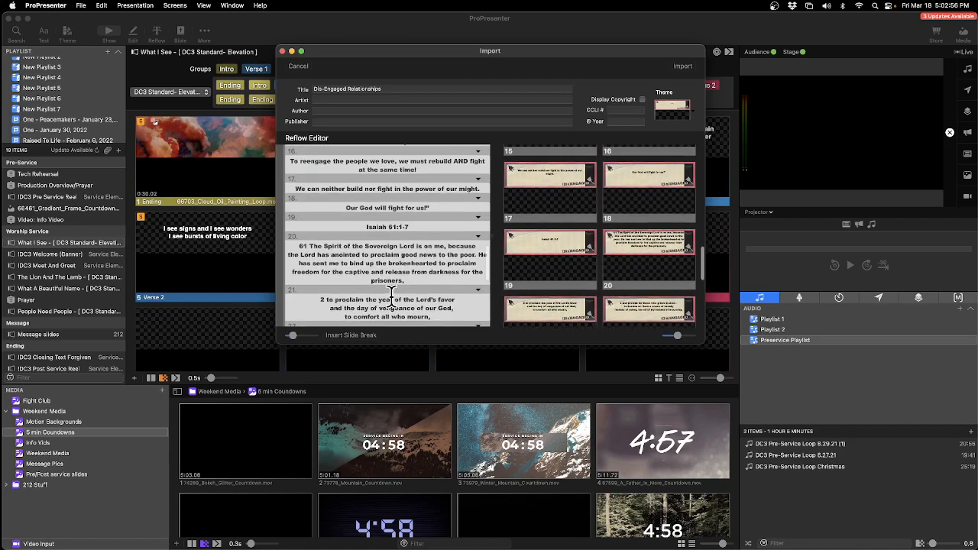
{"action": "scroll", "coordinate": [553, 275], "scroll_direction": "down", "scroll_amount": 2}
{"action": "scroll", "coordinate": [433, 260], "scroll_direction": "up", "scroll_amount": 5}
{"action": "scroll", "coordinate": [585, 269], "scroll_direction": "up", "scroll_amount": 10}
{"action": "scroll", "coordinate": [590, 281], "scroll_direction": "up", "scroll_amount": 5}
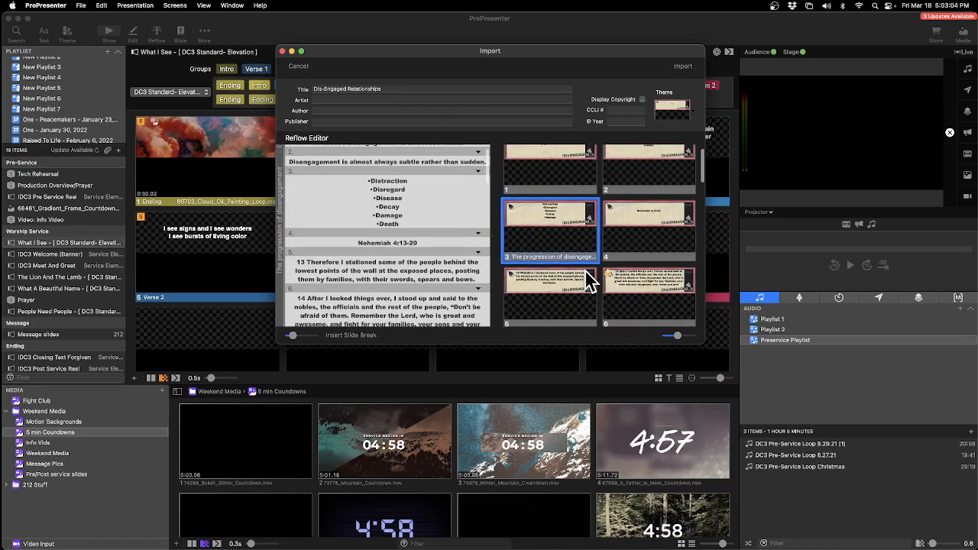
{"action": "scroll", "coordinate": [585, 269], "scroll_direction": "up", "scroll_amount": 2}
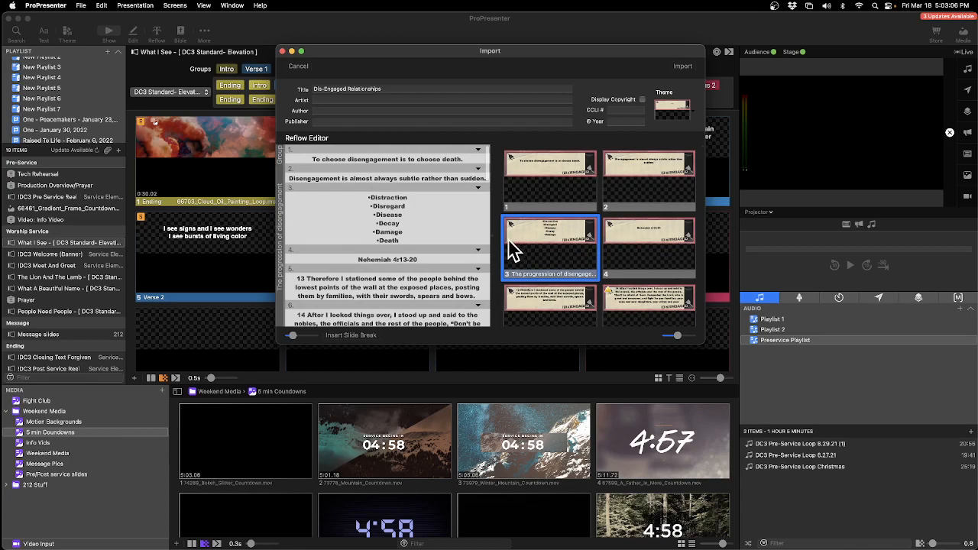
{"action": "scroll", "coordinate": [548, 244], "scroll_direction": "up", "scroll_amount": 1}
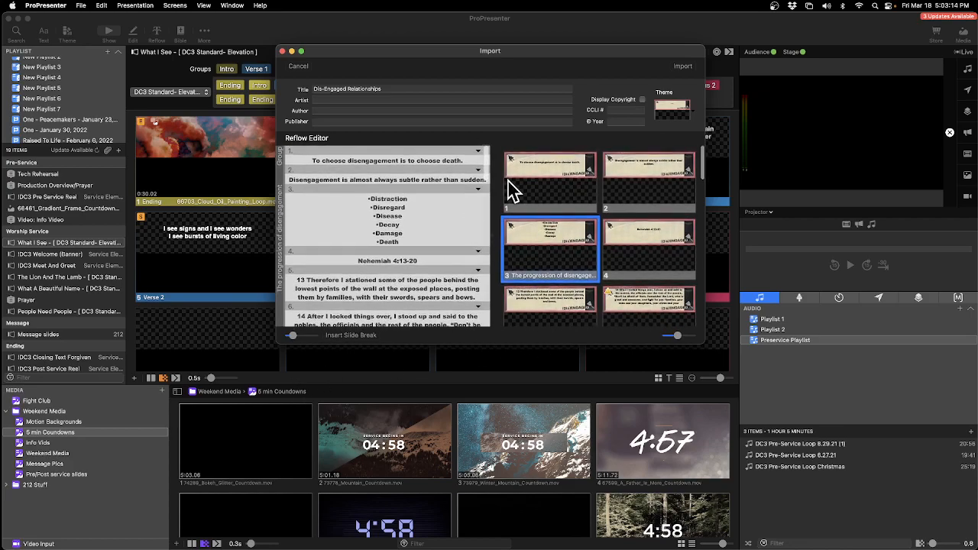
Import the reflowed presentation and open Dis-Engaged Relationships 3rds from the Messages library
{"action": "left_click", "coordinate": [682, 67]}
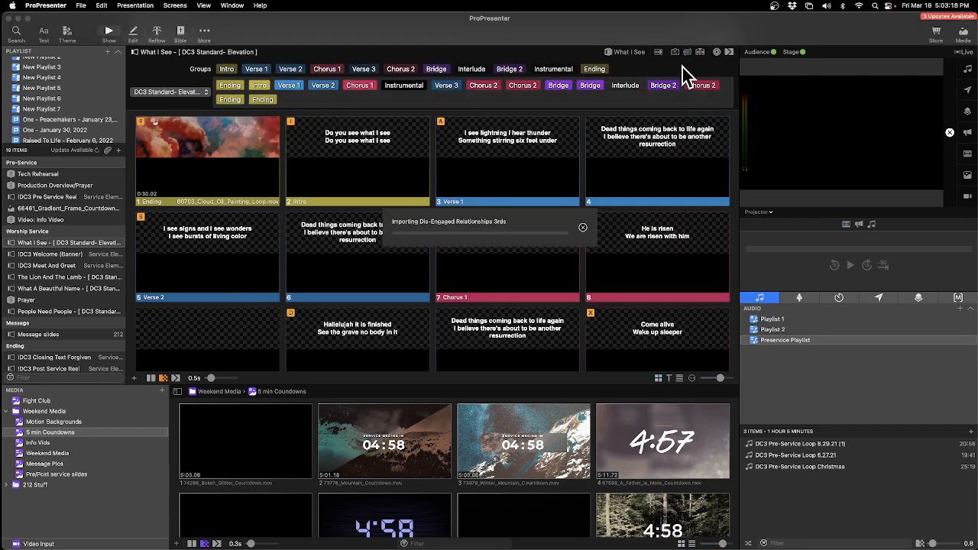
{"action": "scroll", "coordinate": [44, 95], "scroll_direction": "up", "scroll_amount": 3}
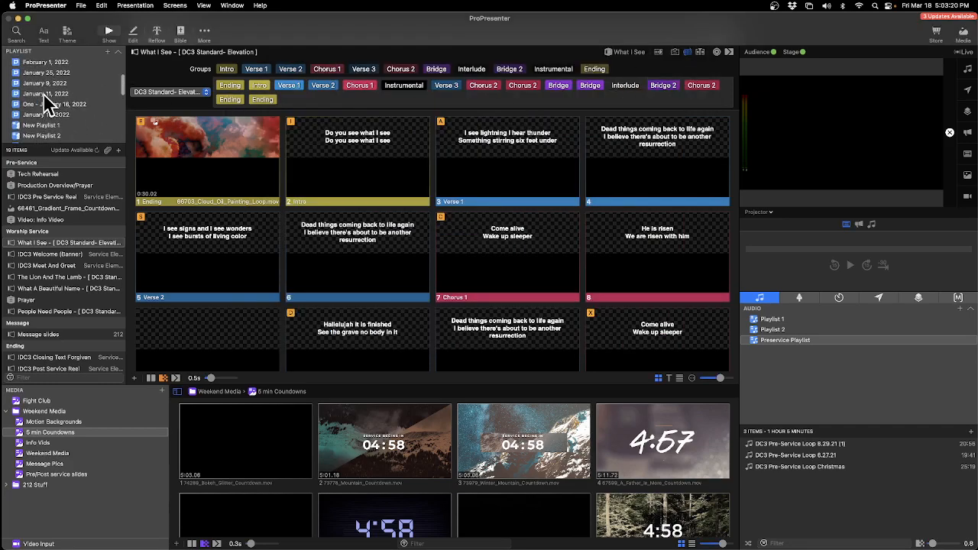
{"action": "scroll", "coordinate": [42, 93], "scroll_direction": "up", "scroll_amount": 3}
{"action": "left_click", "coordinate": [58, 103]}
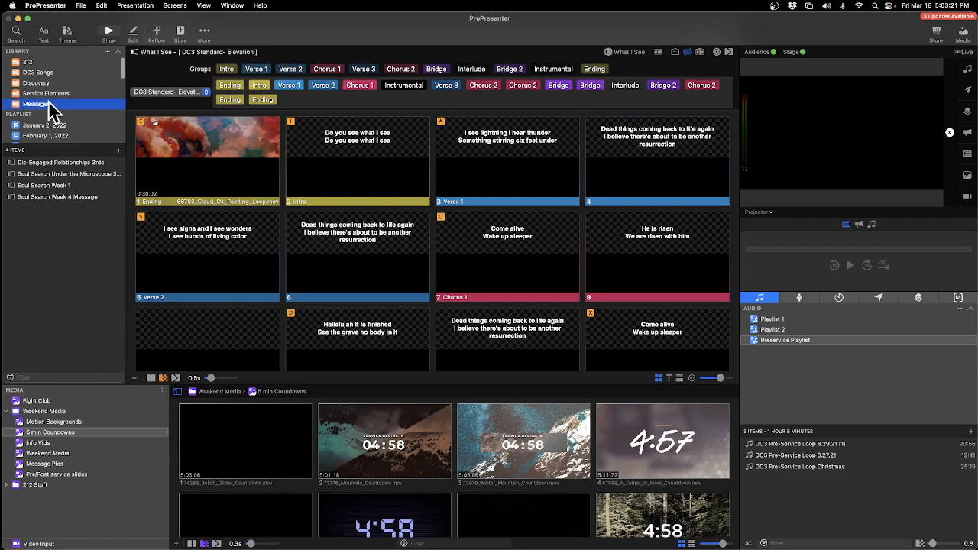
{"action": "left_click", "coordinate": [71, 163]}
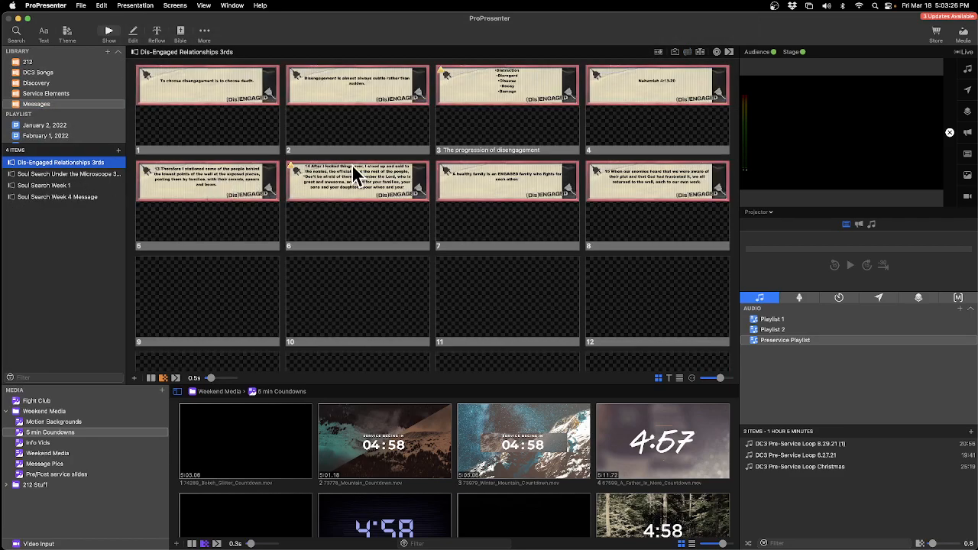
Edit slide 6 and stretch its text box downward to a height of about 515 so the whole verse fits
{"action": "scroll", "coordinate": [356, 165], "scroll_direction": "down", "scroll_amount": 1}
{"action": "right_click", "coordinate": [374, 169]}
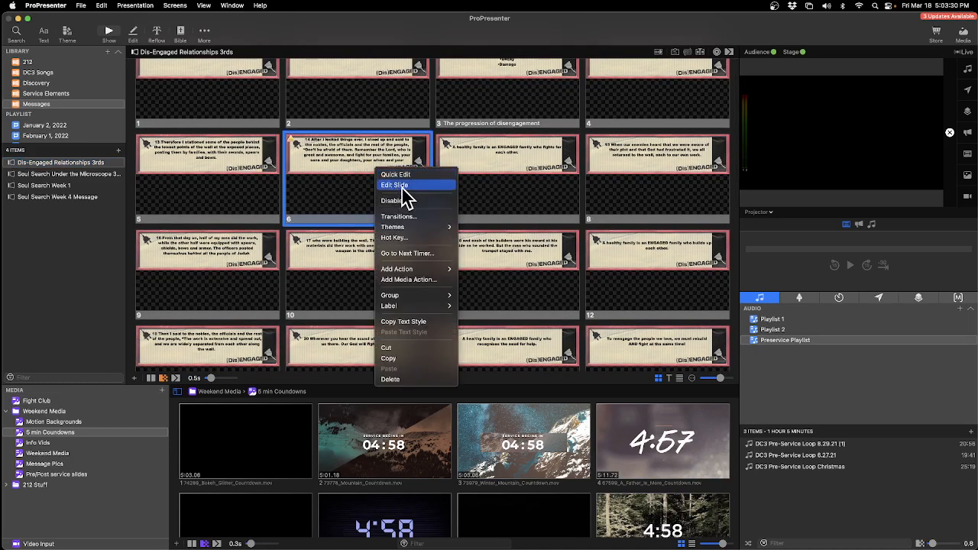
{"action": "left_click", "coordinate": [394, 188]}
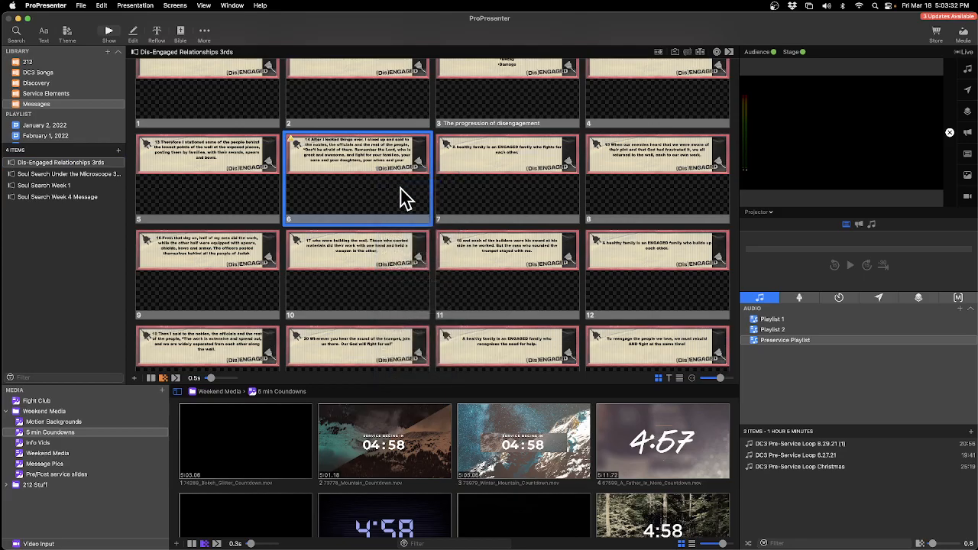
{"action": "double_click", "coordinate": [574, 214]}
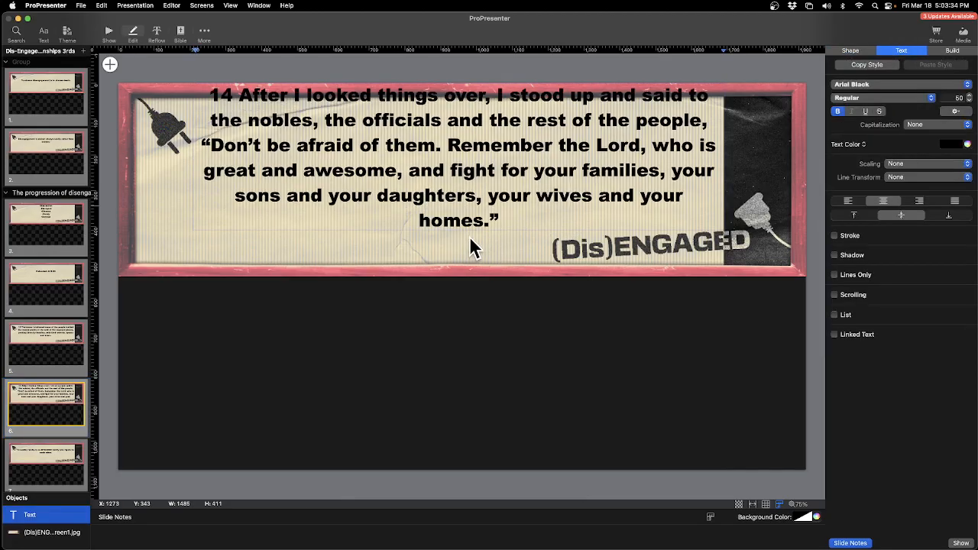
{"action": "left_click", "coordinate": [420, 277]}
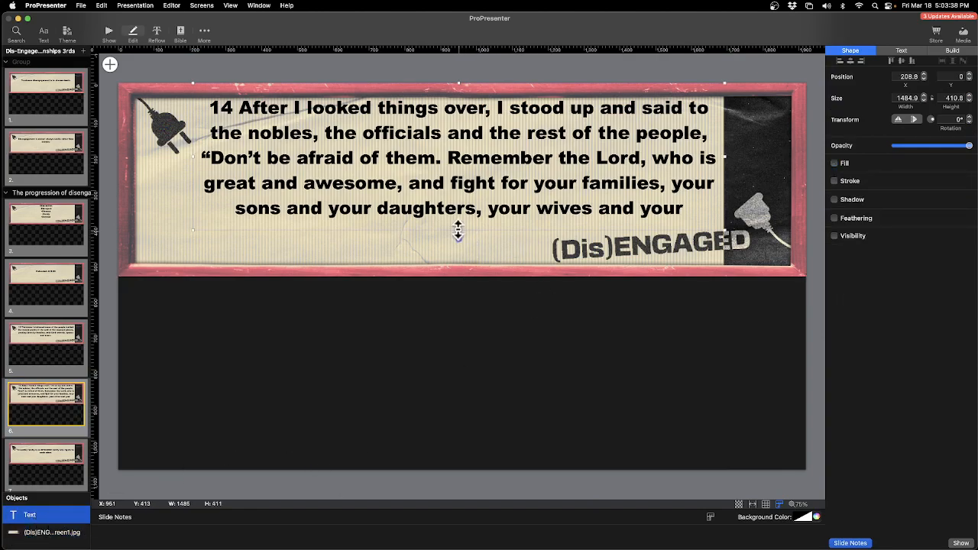
{"action": "left_click", "coordinate": [30, 515]}
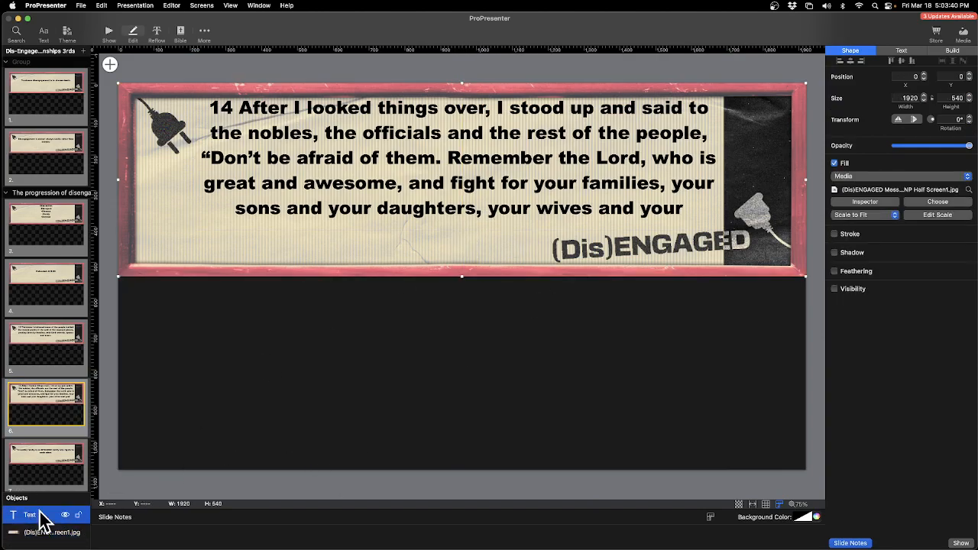
{"action": "left_click_drag", "start_coordinate": [458, 230], "coordinate": [461, 267]}
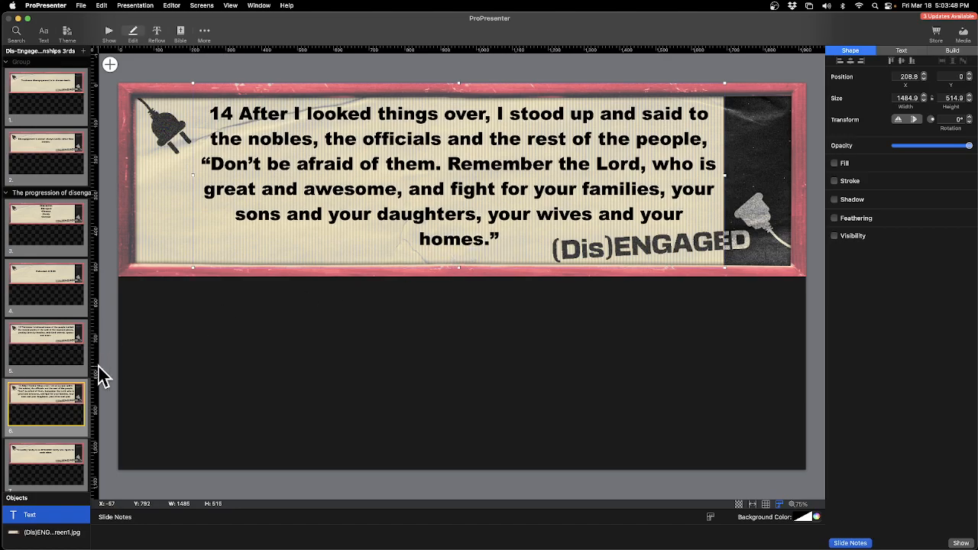
Stretch slide 3's text box downward to the banner's lower edge so all six bullets through Death fit
{"action": "scroll", "coordinate": [60, 413], "scroll_direction": "down", "scroll_amount": 1}
{"action": "scroll", "coordinate": [63, 408], "scroll_direction": "down", "scroll_amount": 10}
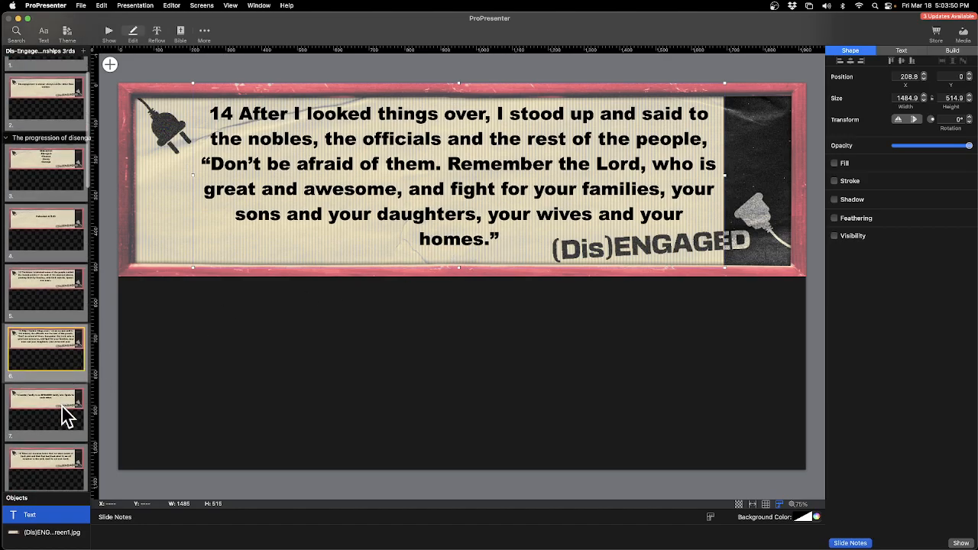
{"action": "scroll", "coordinate": [65, 415], "scroll_direction": "down", "scroll_amount": 7}
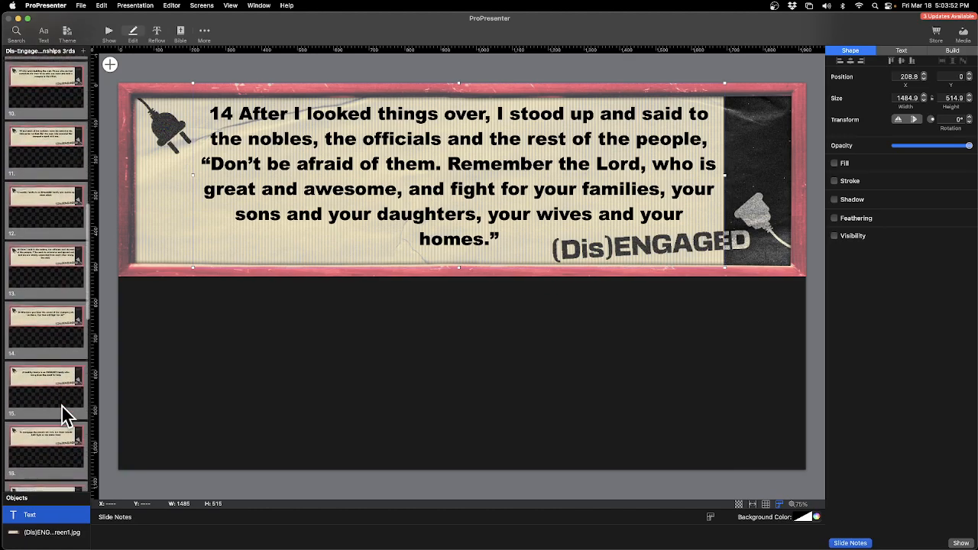
{"action": "scroll", "coordinate": [65, 416], "scroll_direction": "up", "scroll_amount": 10}
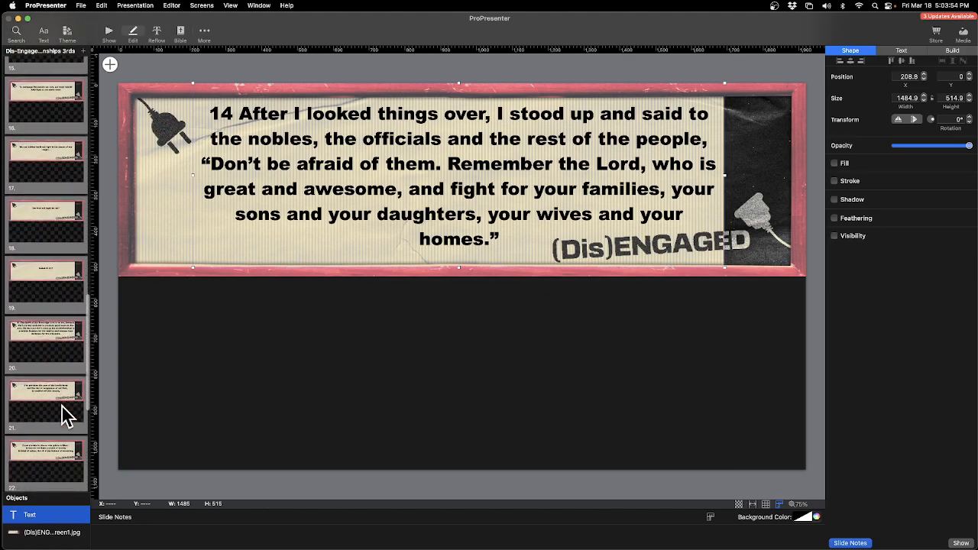
{"action": "scroll", "coordinate": [65, 417], "scroll_direction": "up", "scroll_amount": 8}
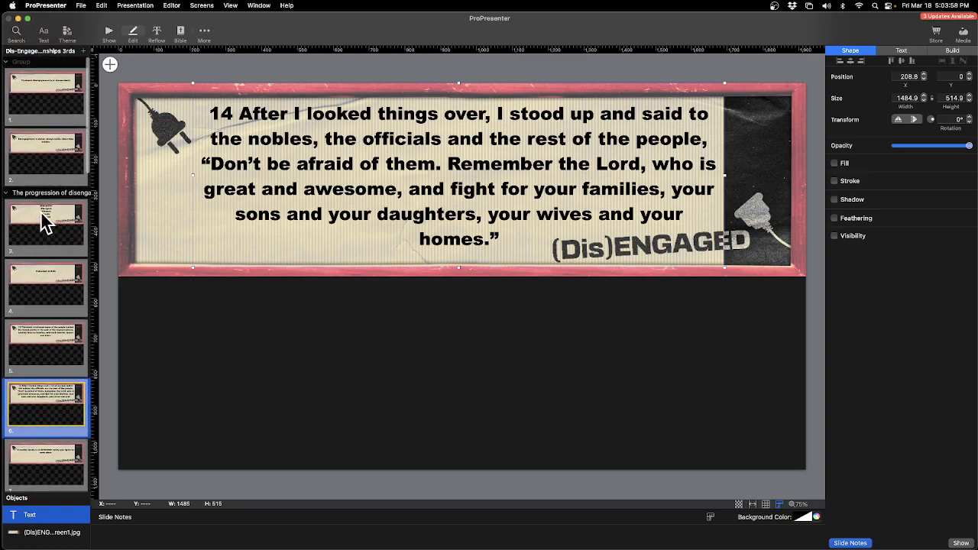
{"action": "left_click", "coordinate": [41, 214]}
{"action": "left_click", "coordinate": [455, 164]}
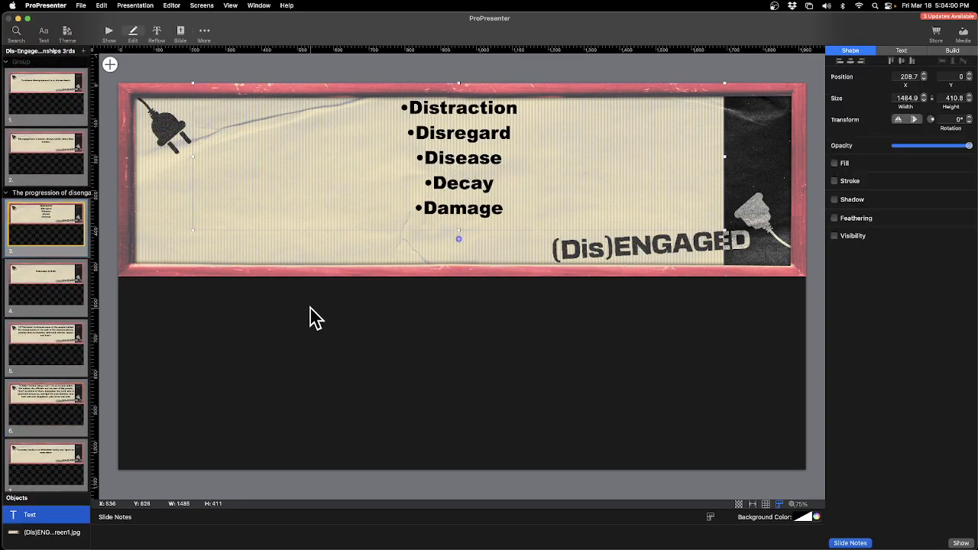
{"action": "left_click_drag", "start_coordinate": [459, 236], "coordinate": [460, 276]}
{"action": "left_click", "coordinate": [501, 371]}
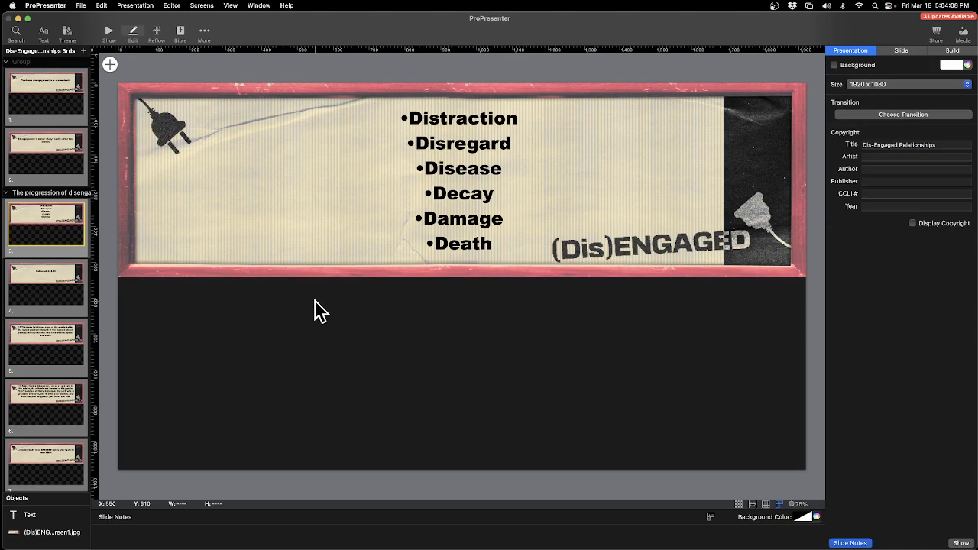
Review the slides from the opening points through the Nehemiah and Isaiah 61 verses for remaining layout problems
{"action": "left_click", "coordinate": [57, 159]}
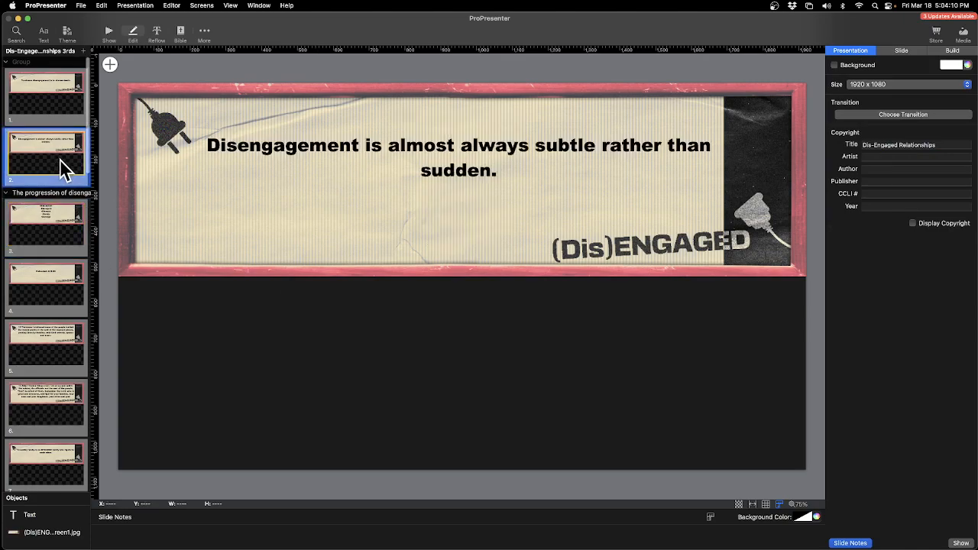
{"action": "left_click", "coordinate": [59, 90]}
{"action": "scroll", "coordinate": [61, 180], "scroll_direction": "down", "scroll_amount": 2}
{"action": "left_click", "coordinate": [61, 168]}
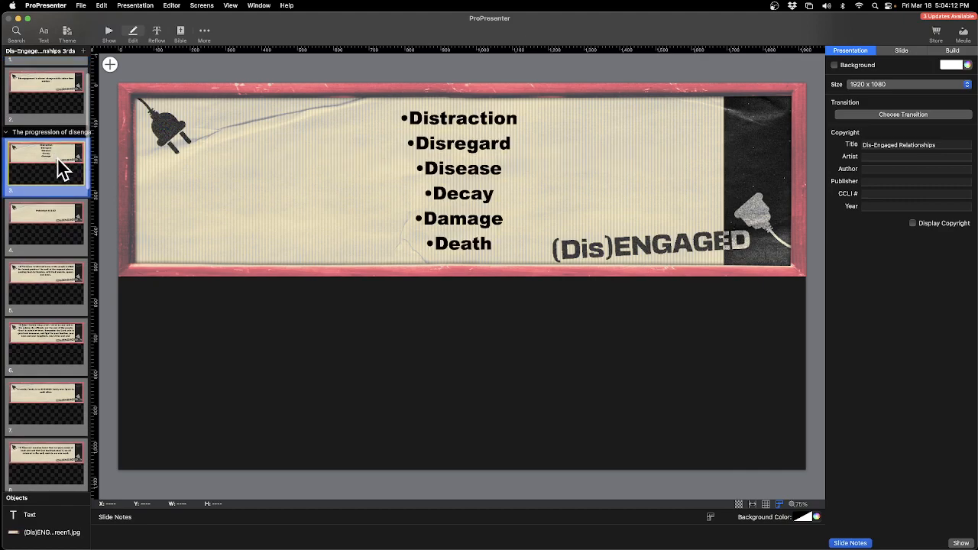
{"action": "scroll", "coordinate": [42, 238], "scroll_direction": "down", "scroll_amount": 15}
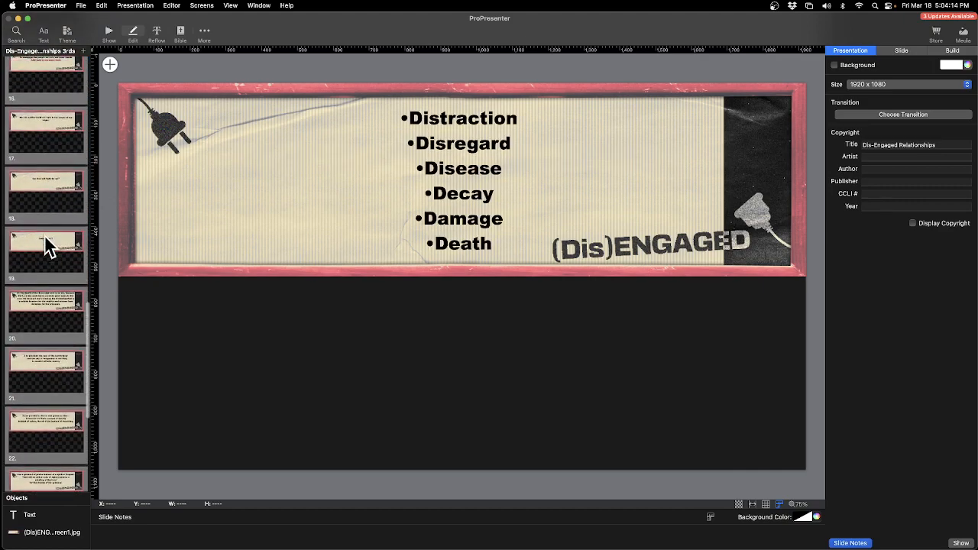
{"action": "scroll", "coordinate": [44, 235], "scroll_direction": "up", "scroll_amount": 1}
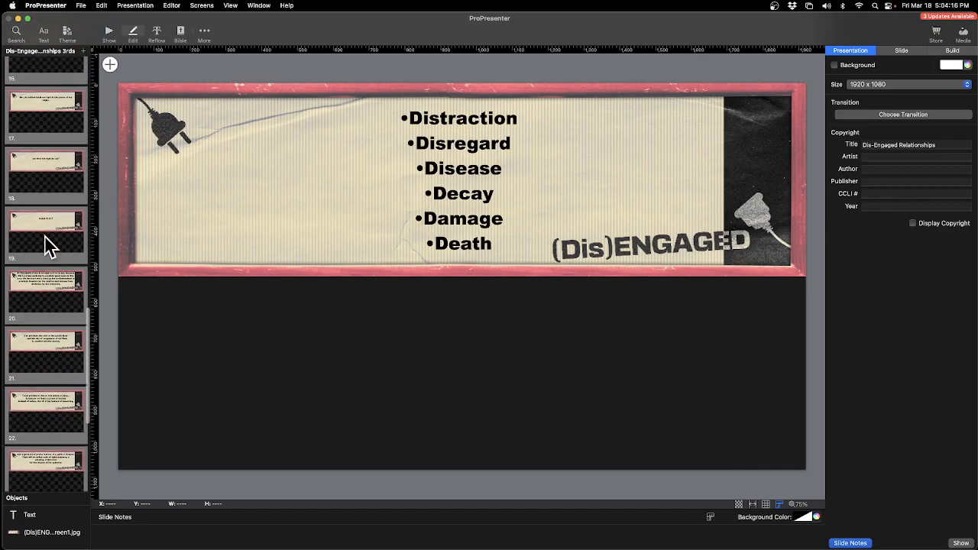
{"action": "right_click", "coordinate": [44, 237]}
{"action": "left_click", "coordinate": [139, 41]}
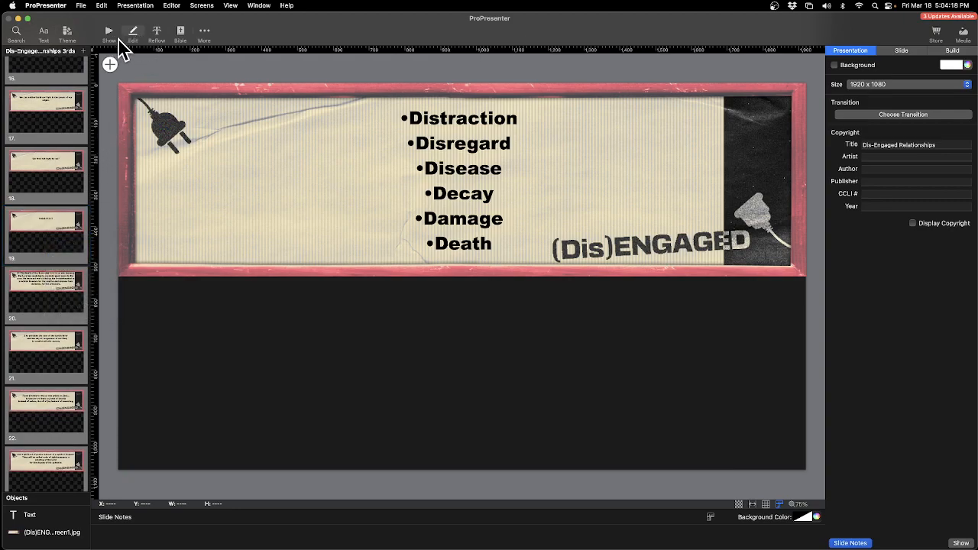
{"action": "left_click", "coordinate": [137, 32]}
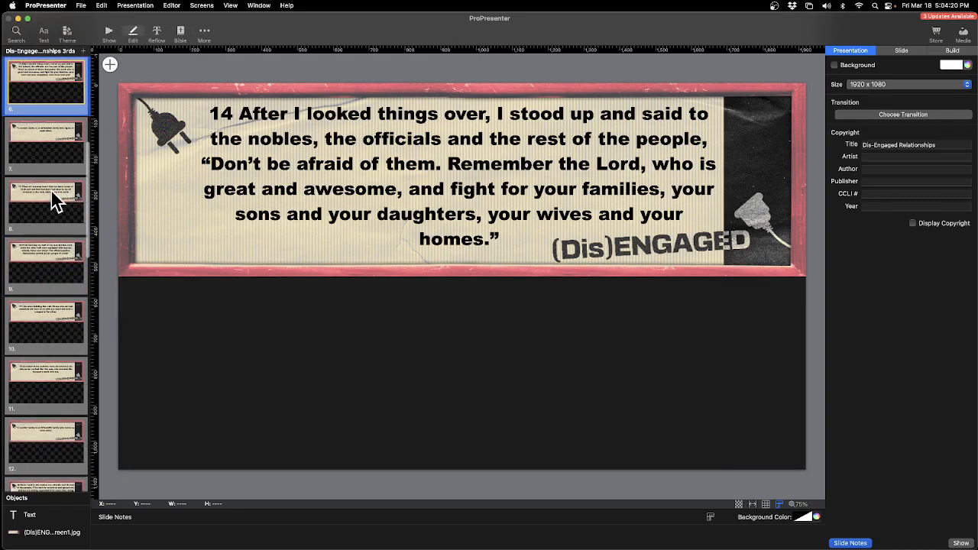
{"action": "scroll", "coordinate": [61, 195], "scroll_direction": "down", "scroll_amount": 4}
{"action": "scroll", "coordinate": [66, 197], "scroll_direction": "up", "scroll_amount": 3}
{"action": "scroll", "coordinate": [61, 213], "scroll_direction": "down", "scroll_amount": 5}
{"action": "scroll", "coordinate": [61, 213], "scroll_direction": "up", "scroll_amount": 5}
{"action": "scroll", "coordinate": [61, 213], "scroll_direction": "up", "scroll_amount": 4}
{"action": "scroll", "coordinate": [61, 211], "scroll_direction": "up", "scroll_amount": 2}
Copy the reference "Nehemiah 4:13-20" from slide 4
{"action": "left_click", "coordinate": [57, 163]}
{"action": "left_click", "coordinate": [546, 157]}
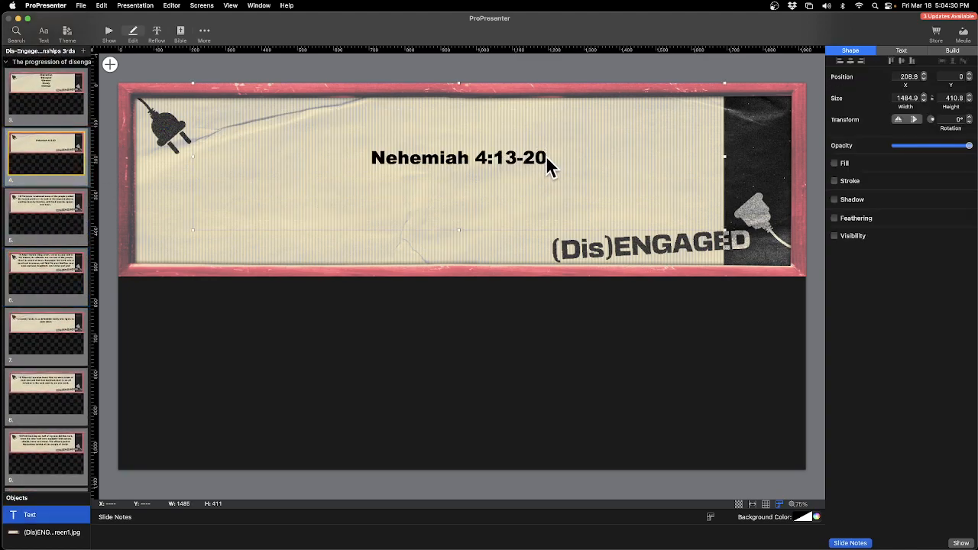
{"action": "left_click", "coordinate": [546, 161]}
{"action": "left_click_drag", "start_coordinate": [546, 158], "coordinate": [369, 160]}
{"action": "key", "text": "super+c"}
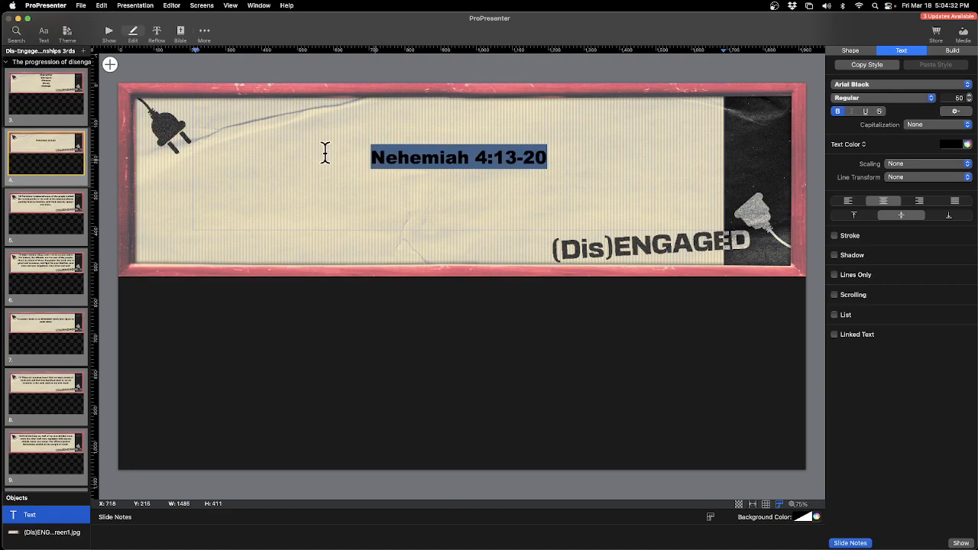
Paste "Nehemiah 4:13-20" after verse 20 on slide 14, separated from the verse by a blank line
{"action": "scroll", "coordinate": [43, 145], "scroll_direction": "down", "scroll_amount": 8}
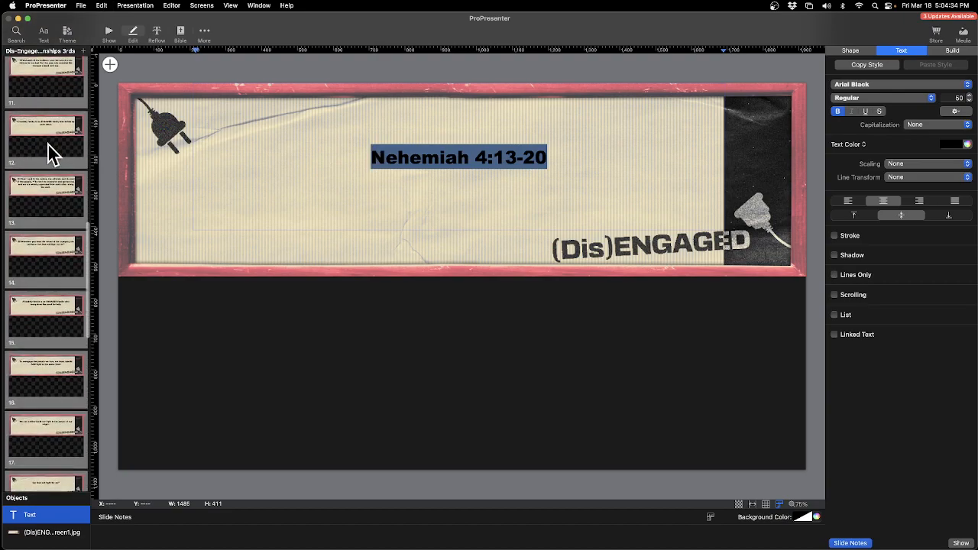
{"action": "scroll", "coordinate": [48, 145], "scroll_direction": "down", "scroll_amount": 2}
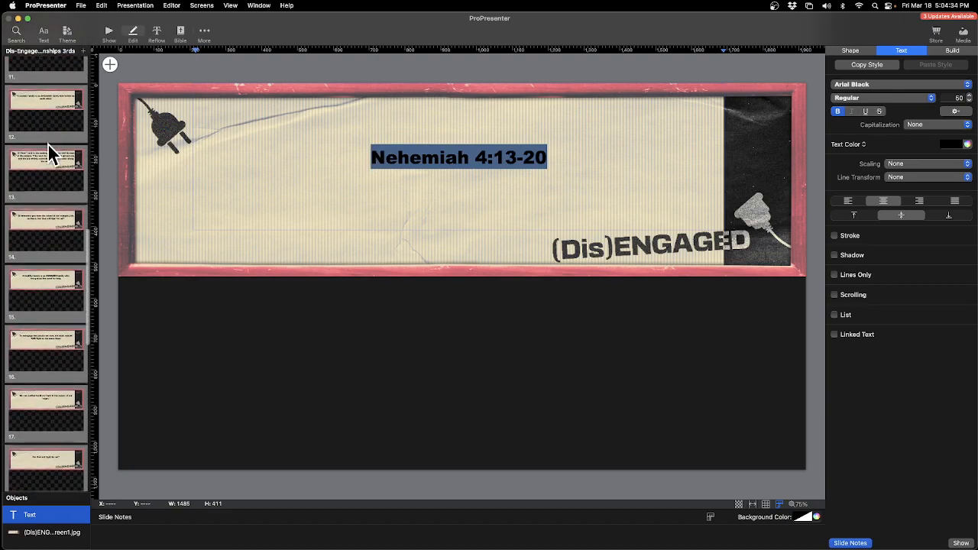
{"action": "left_click", "coordinate": [55, 223]}
{"action": "left_click", "coordinate": [631, 170]}
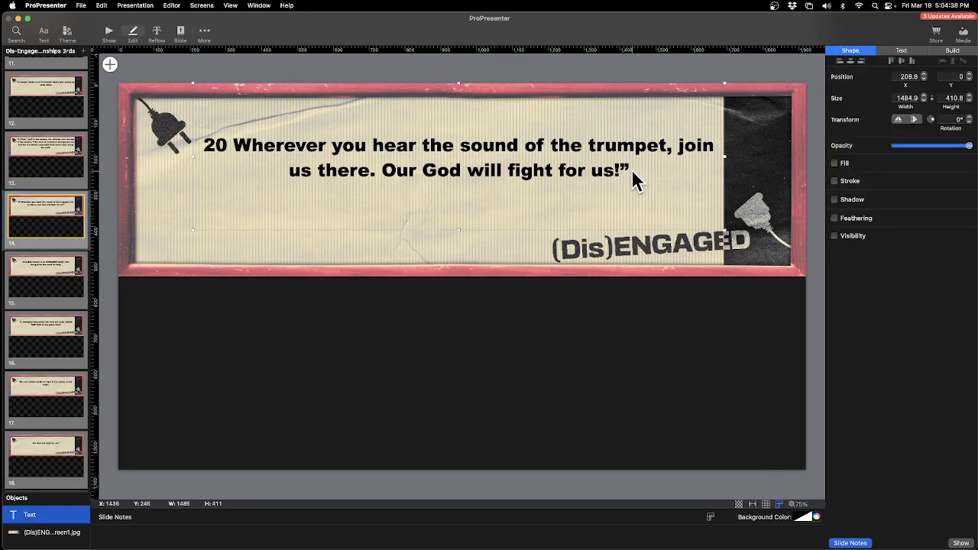
{"action": "left_click", "coordinate": [632, 170]}
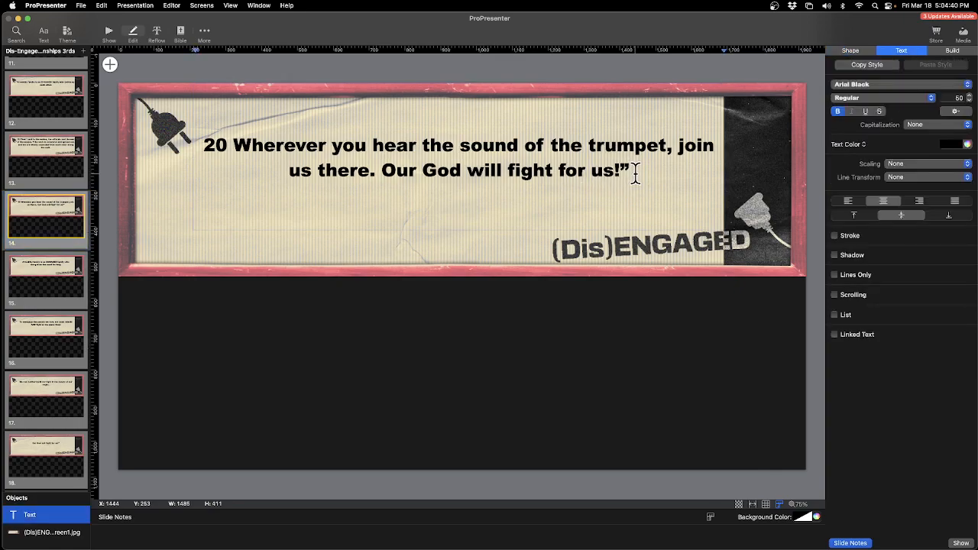
{"action": "right_click", "coordinate": [642, 186]}
{"action": "left_click", "coordinate": [669, 211]}
{"action": "key", "text": "Return"}
{"action": "key", "text": "Return"}
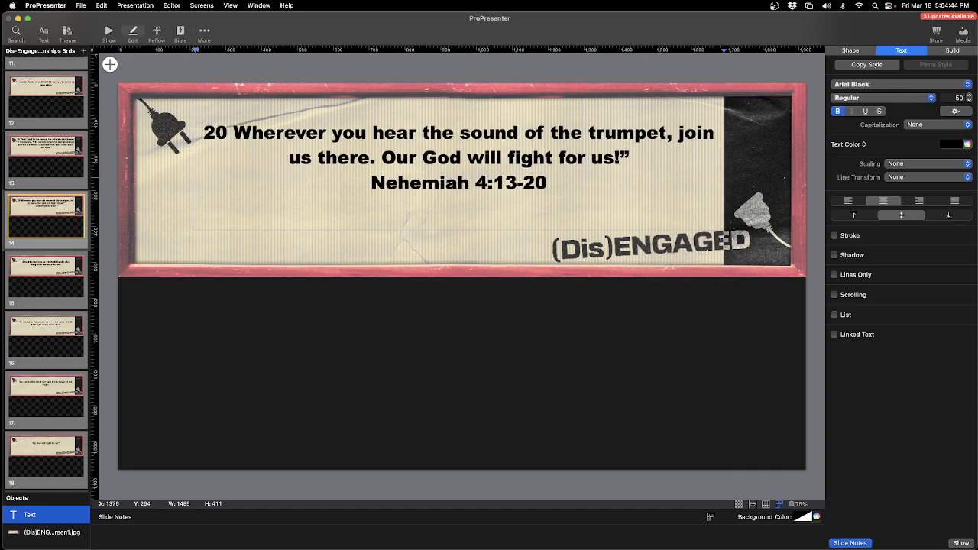
Stretch slide 14's text box slightly downward to center the verse and its reference in the banner
{"action": "left_click", "coordinate": [35, 516]}
{"action": "left_click", "coordinate": [457, 237]}
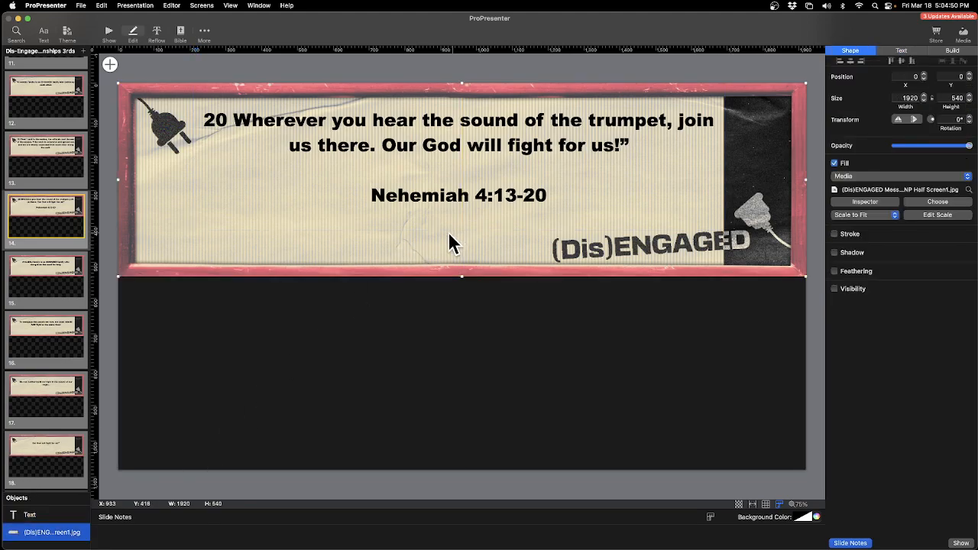
{"action": "left_click", "coordinate": [34, 516]}
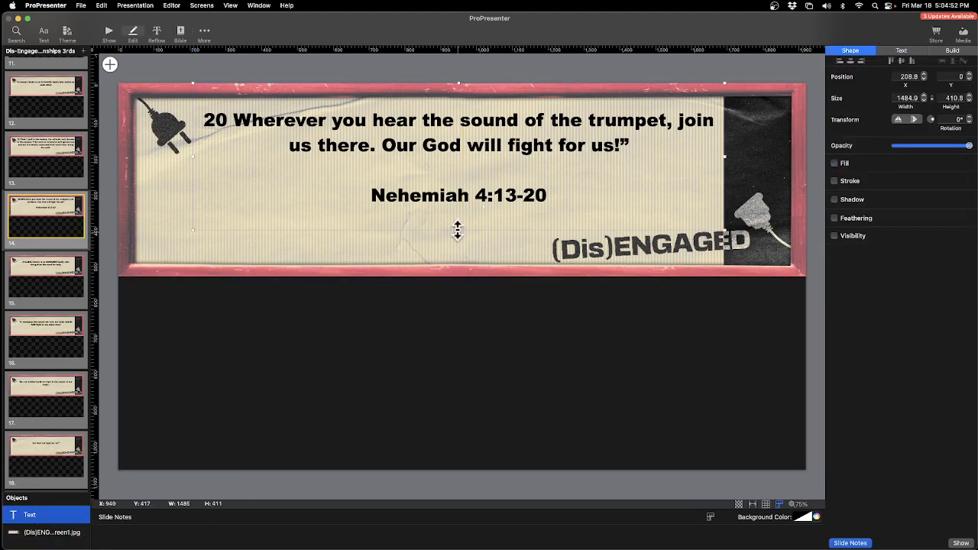
{"action": "left_click_drag", "start_coordinate": [459, 231], "coordinate": [460, 246]}
{"action": "left_click", "coordinate": [390, 334]}
Copy the reference "Isaiah 61:1-7" from slide 19
{"action": "scroll", "coordinate": [41, 266], "scroll_direction": "down", "scroll_amount": 5}
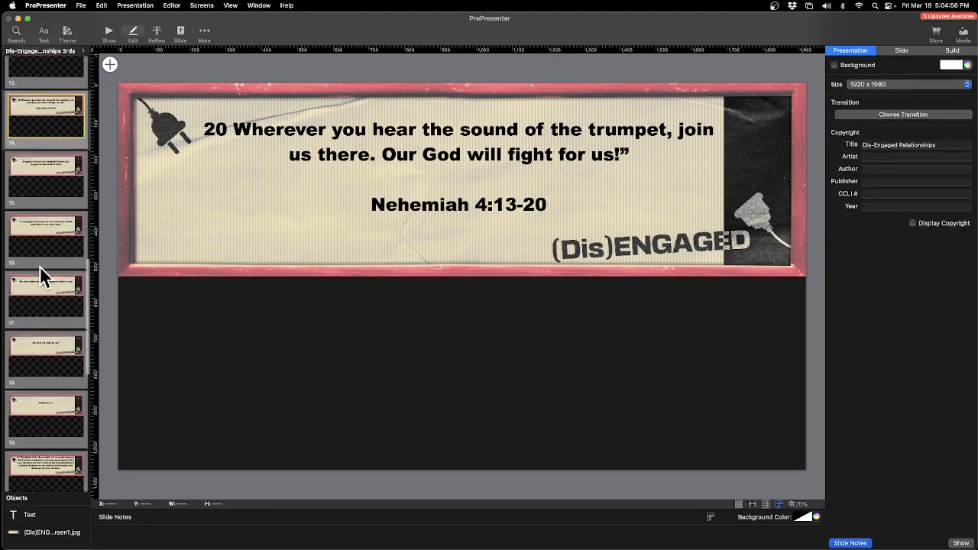
{"action": "scroll", "coordinate": [41, 266], "scroll_direction": "down", "scroll_amount": 2}
{"action": "left_click", "coordinate": [43, 324]}
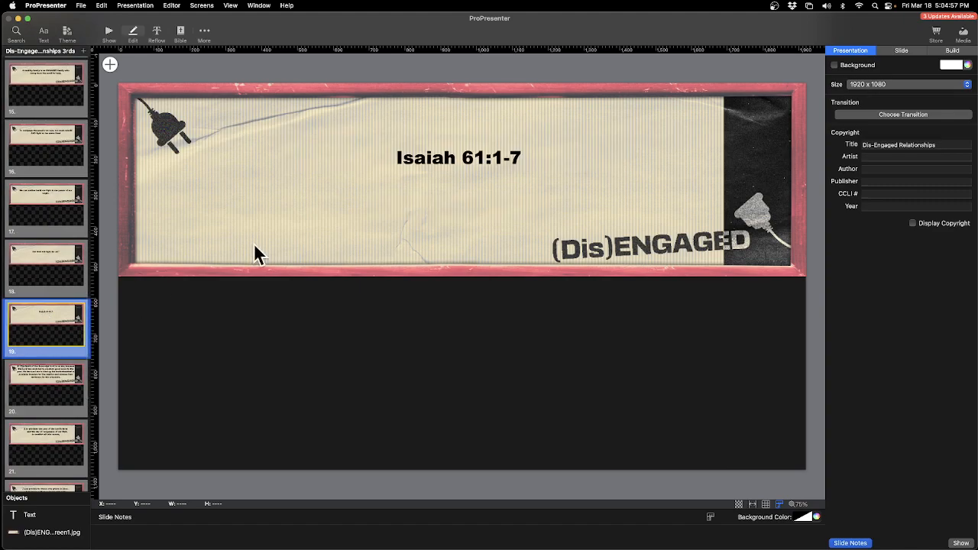
{"action": "left_click", "coordinate": [499, 157]}
{"action": "left_click_drag", "start_coordinate": [529, 157], "coordinate": [247, 170]}
{"action": "key", "text": "super+c"}
Paste "Isaiah 61:1-7" after verse 7 on slide 27, separated from the verse by a blank line
{"action": "scroll", "coordinate": [27, 262], "scroll_direction": "down", "scroll_amount": 6}
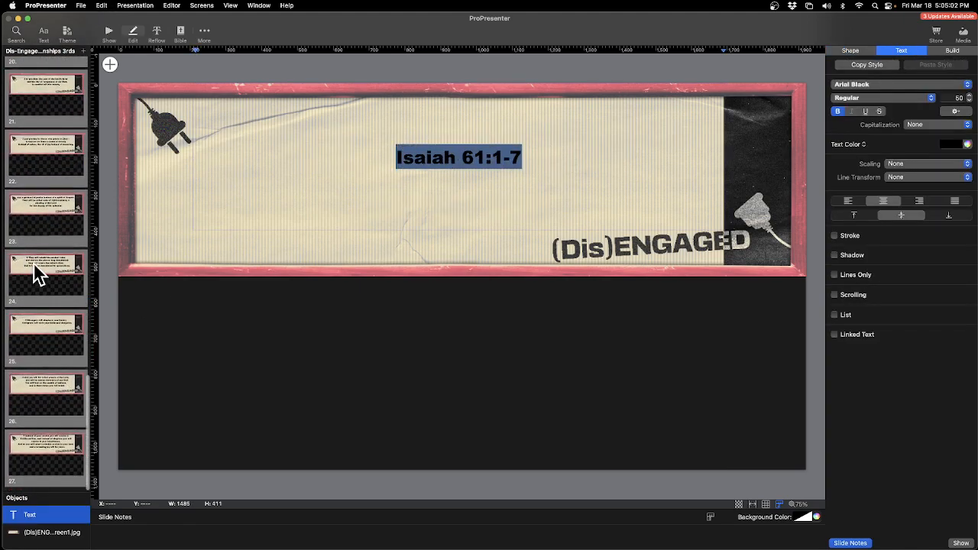
{"action": "left_click", "coordinate": [40, 456]}
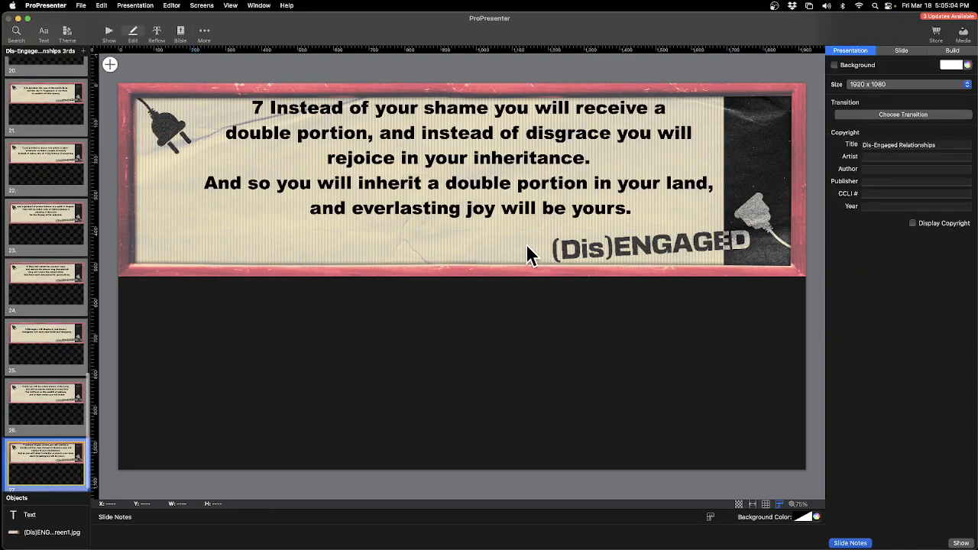
{"action": "double_click", "coordinate": [636, 208]}
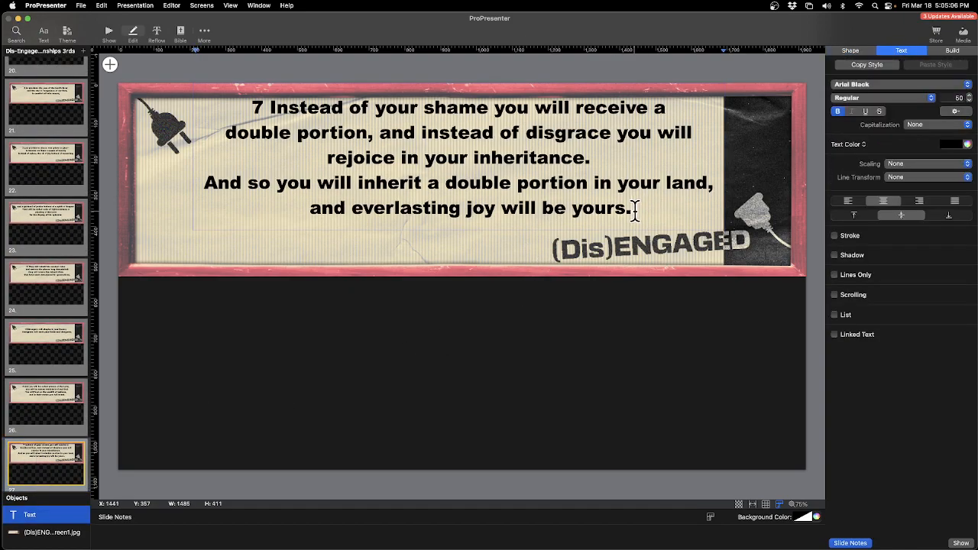
{"action": "right_click", "coordinate": [641, 212]}
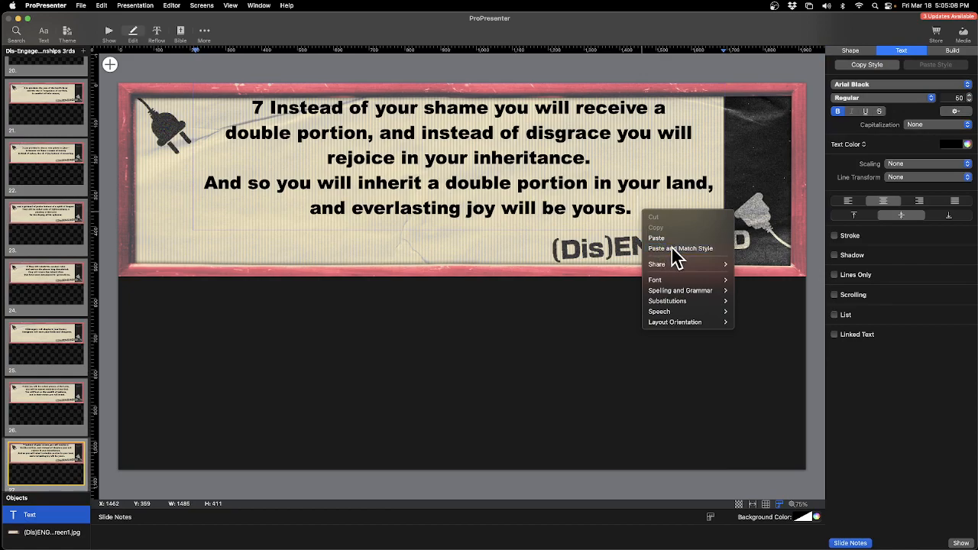
{"action": "left_click", "coordinate": [677, 255]}
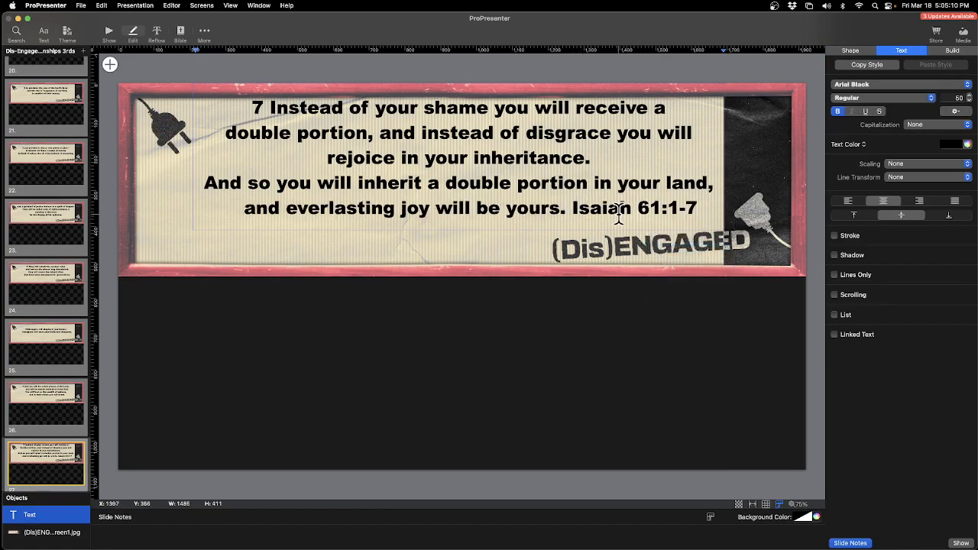
{"action": "key", "text": "Return"}
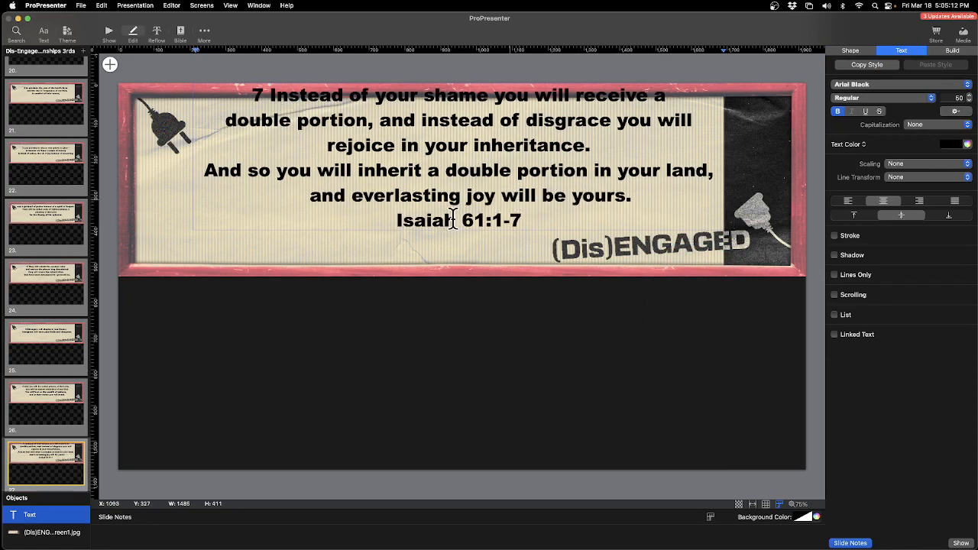
{"action": "key", "text": "Return"}
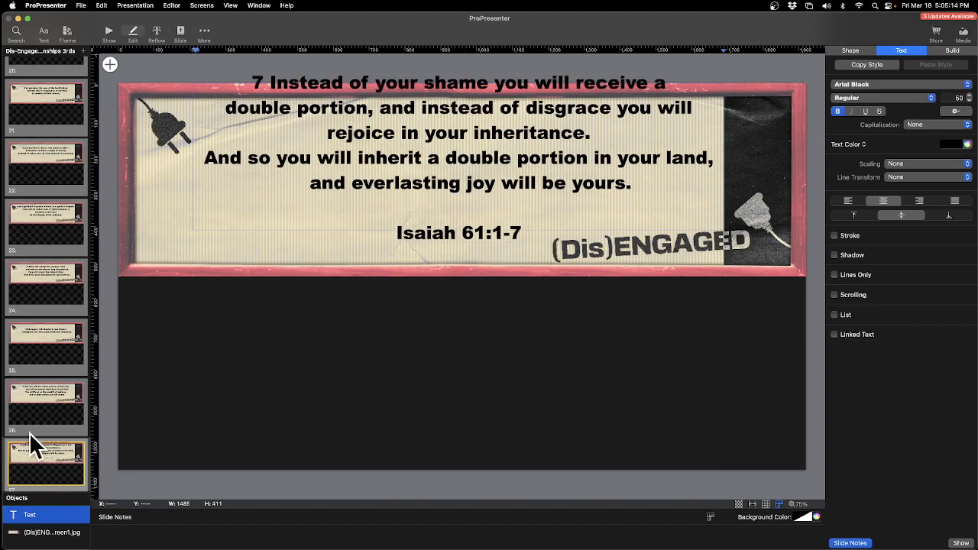
Stretch slide 27's text box downward to a height of 540 so the verse and reference fit the banner
{"action": "left_click", "coordinate": [42, 538]}
{"action": "left_click", "coordinate": [36, 518]}
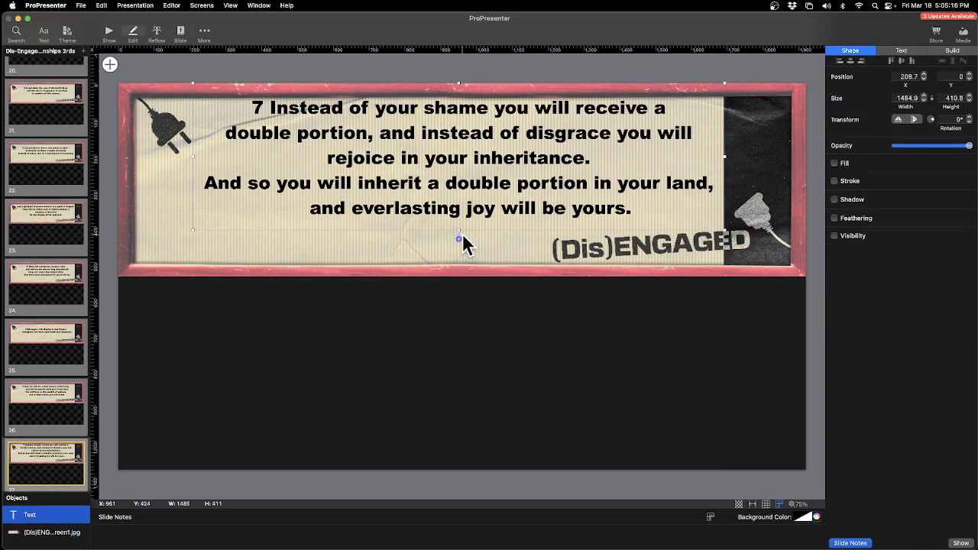
{"action": "left_click_drag", "start_coordinate": [457, 231], "coordinate": [457, 275]}
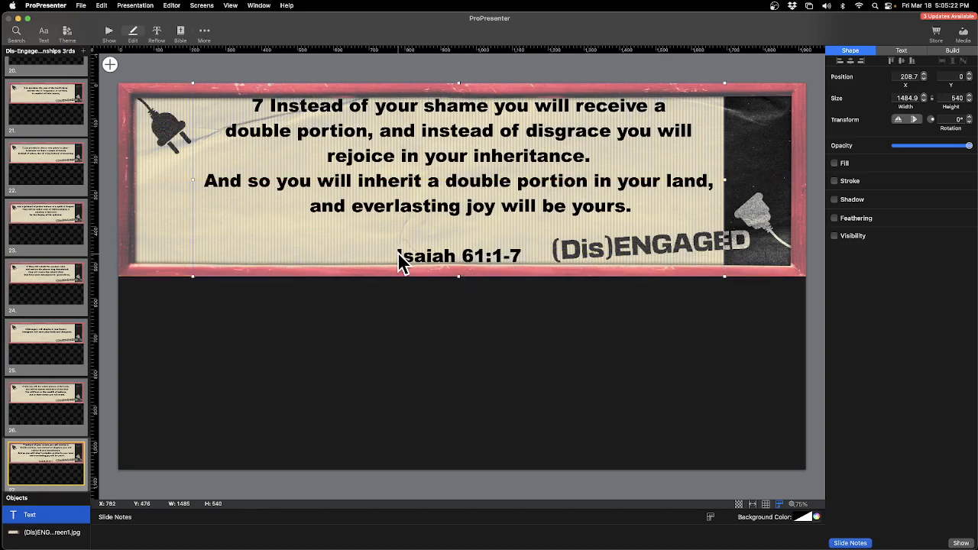
Return to the start of the presentation and check slides 1 and 2
{"action": "scroll", "coordinate": [31, 398], "scroll_direction": "up", "scroll_amount": 20}
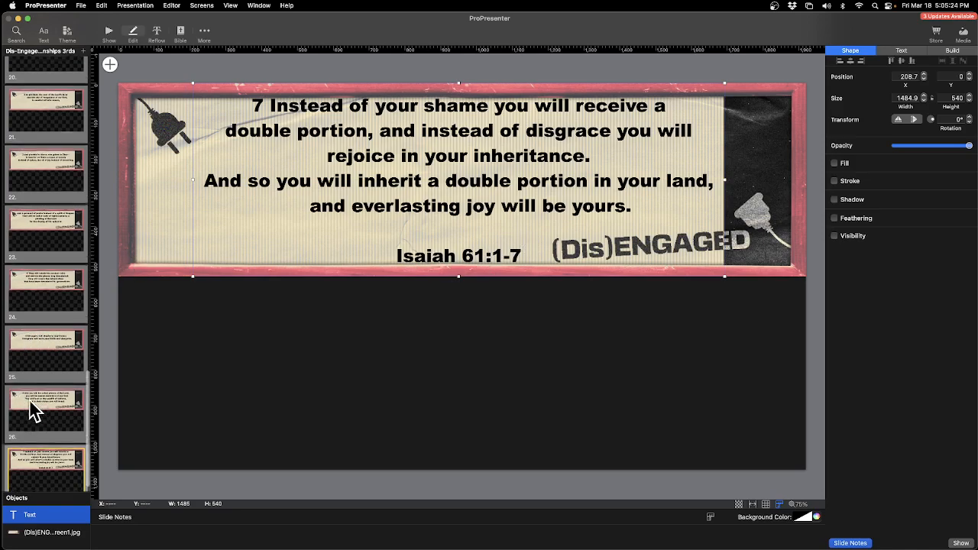
{"action": "scroll", "coordinate": [31, 398], "scroll_direction": "up", "scroll_amount": 2}
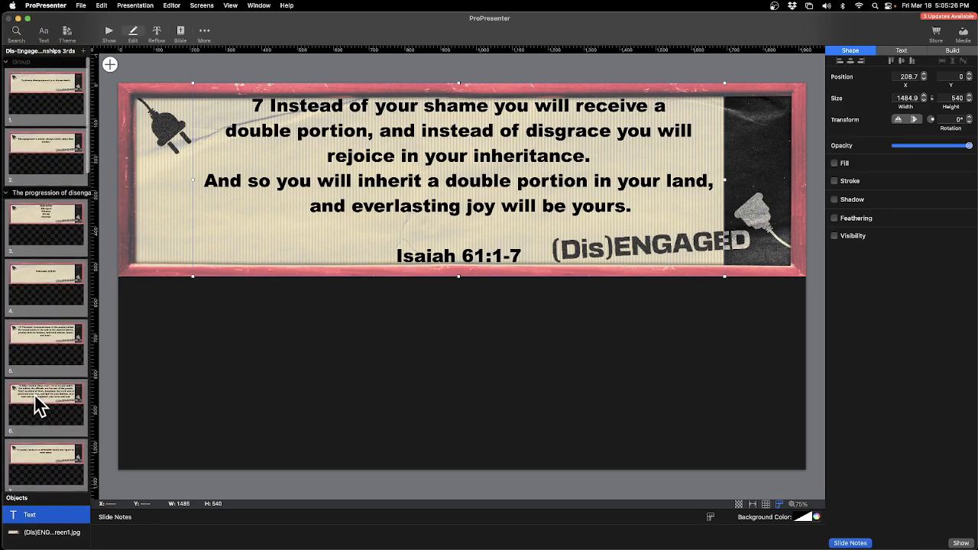
{"action": "left_click", "coordinate": [35, 98]}
{"action": "left_click", "coordinate": [48, 135]}
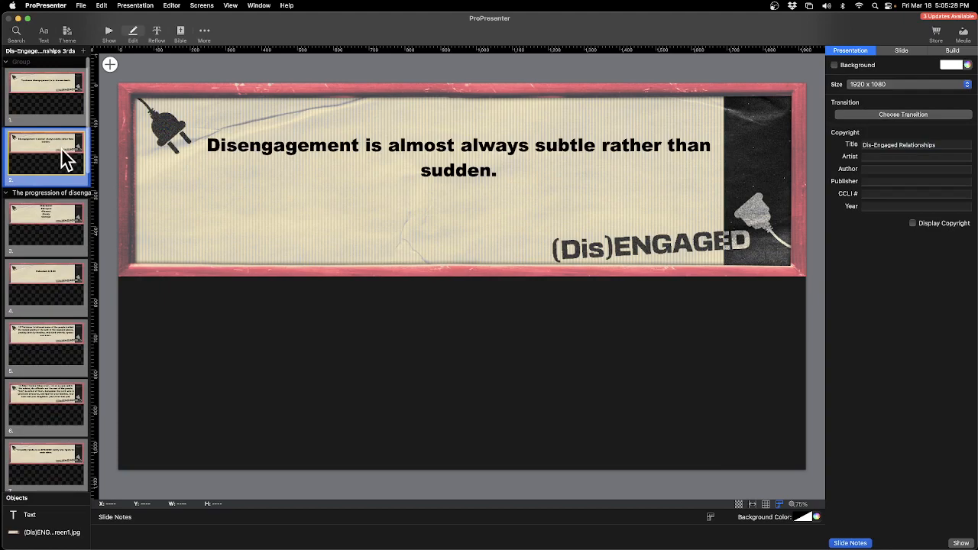
Leave slide editing for the show view and open the Messages library
{"action": "left_click", "coordinate": [111, 33]}
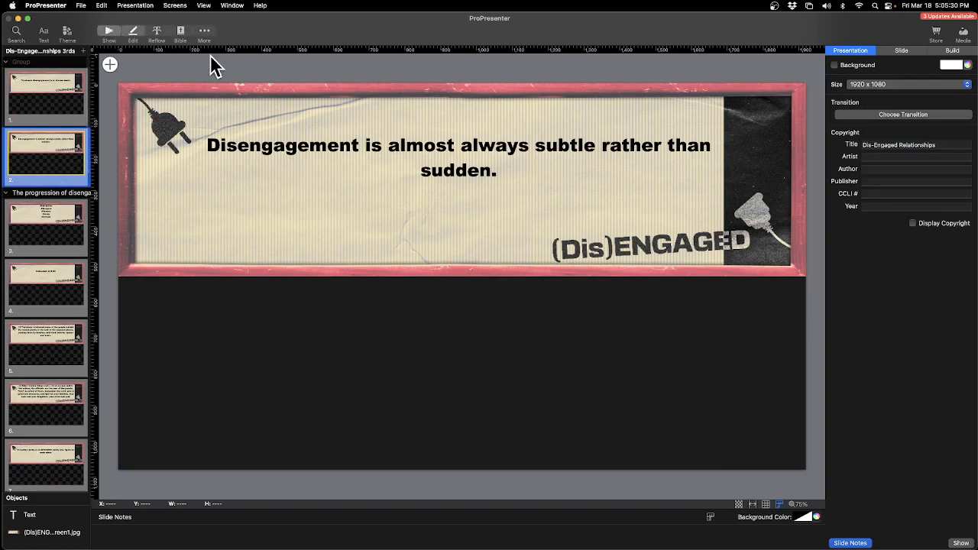
{"action": "scroll", "coordinate": [61, 102], "scroll_direction": "down", "scroll_amount": 5}
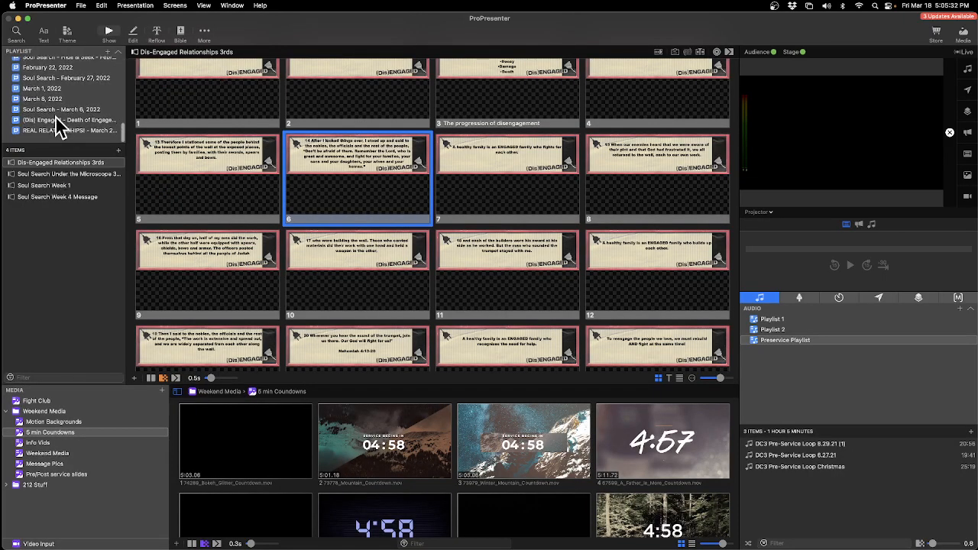
{"action": "left_click", "coordinate": [66, 139]}
{"action": "scroll", "coordinate": [72, 130], "scroll_direction": "up", "scroll_amount": 10}
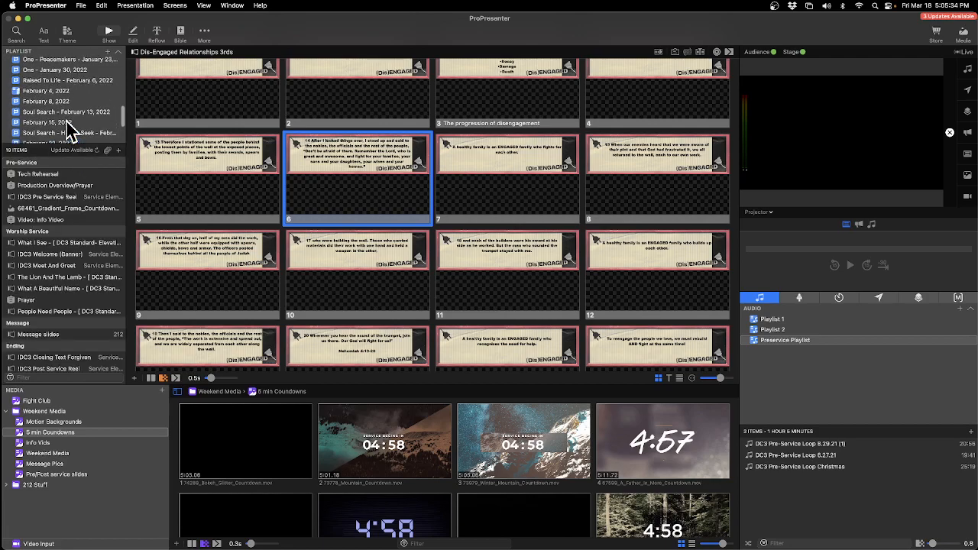
{"action": "scroll", "coordinate": [77, 111], "scroll_direction": "up", "scroll_amount": 3}
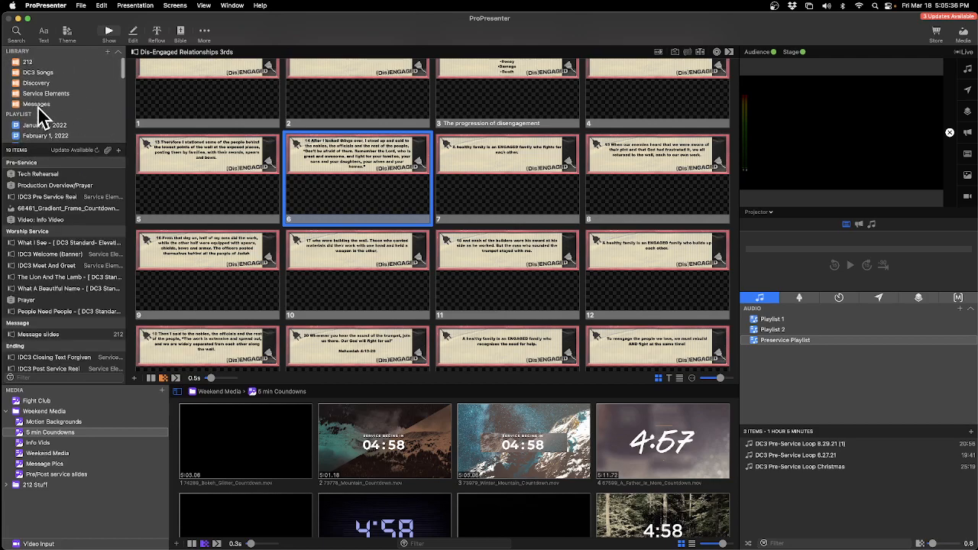
{"action": "left_click", "coordinate": [45, 104]}
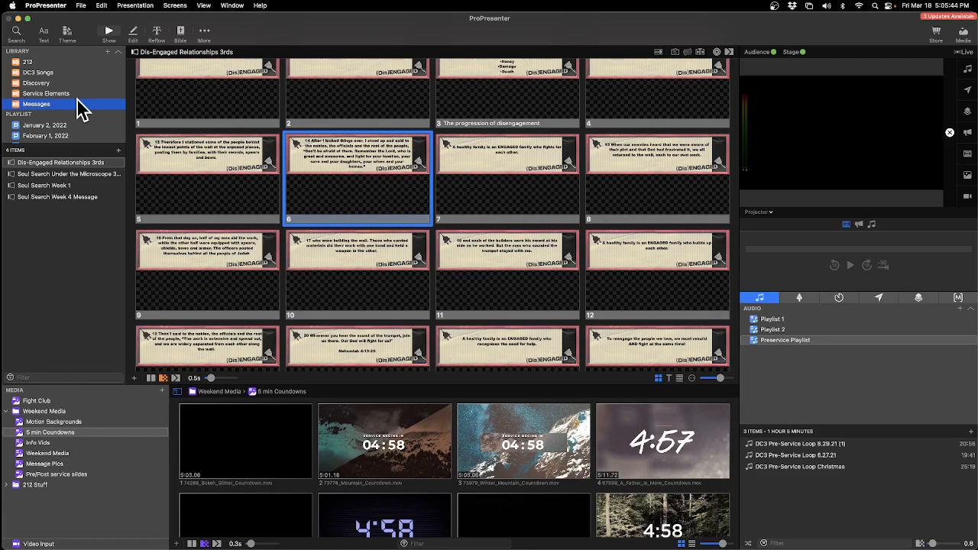
{"action": "scroll", "coordinate": [80, 107], "scroll_direction": "down", "scroll_amount": 1}
{"action": "scroll", "coordinate": [80, 107], "scroll_direction": "up", "scroll_amount": 1}
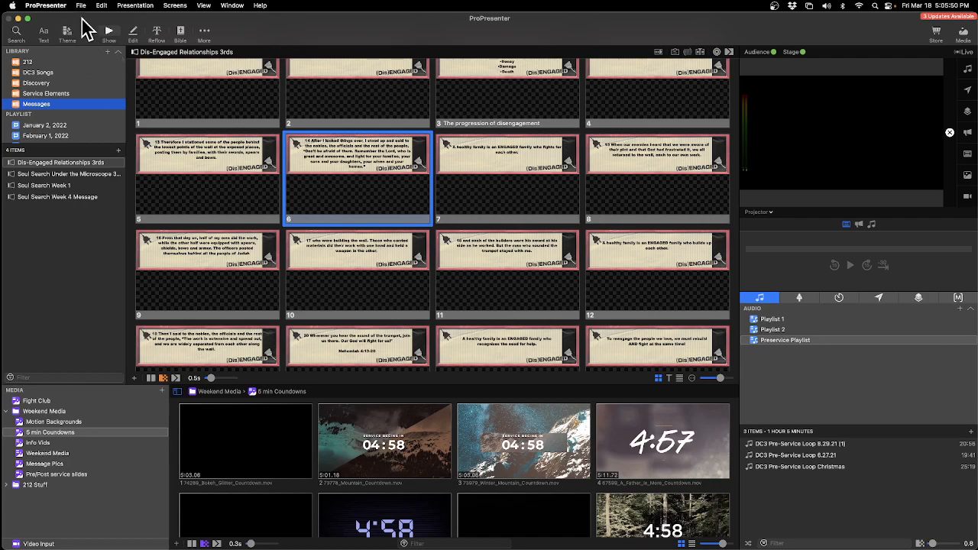
Import the file Dis-Engaged Relationships 3rds.docx from the Downloads folder
{"action": "left_click", "coordinate": [82, 6]}
{"action": "mouse_move", "coordinate": [96, 51]}
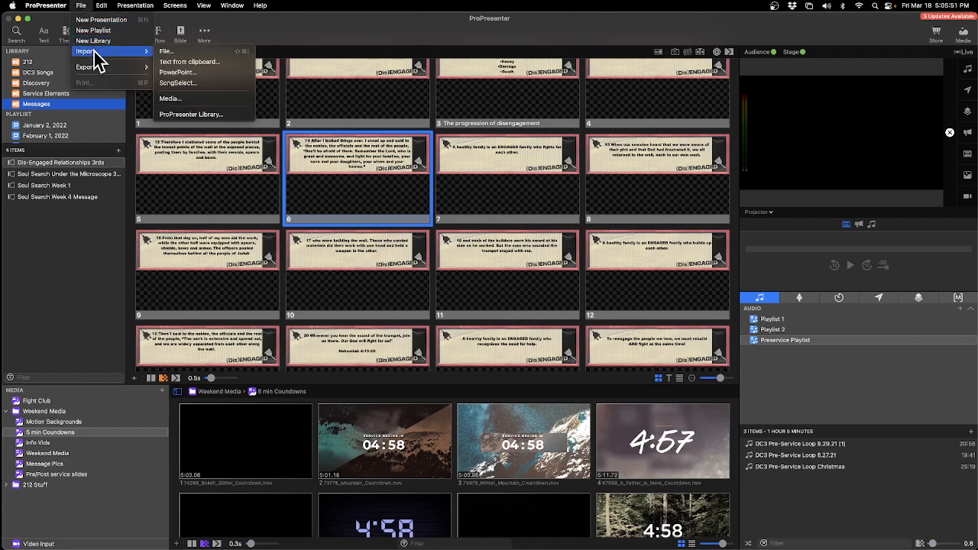
{"action": "left_click", "coordinate": [184, 51]}
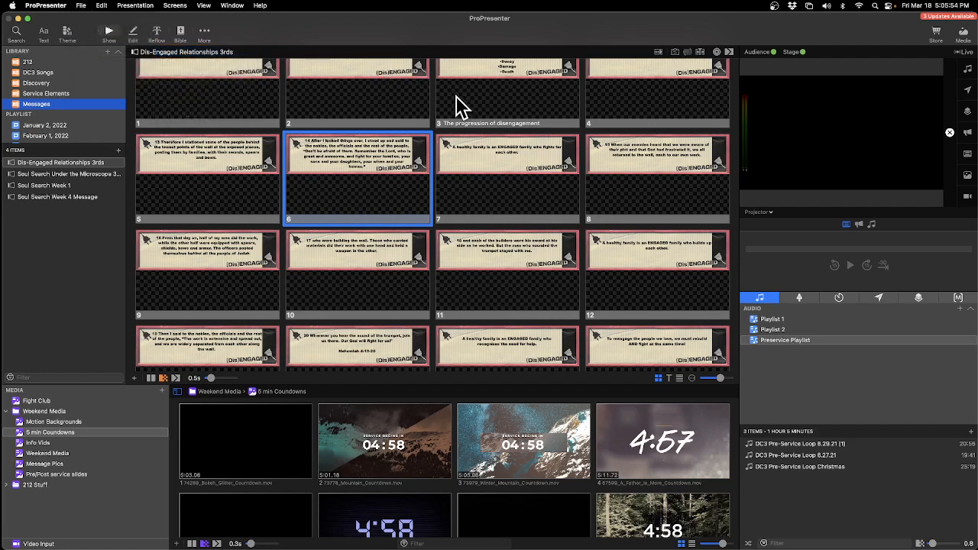
{"action": "left_click", "coordinate": [332, 182]}
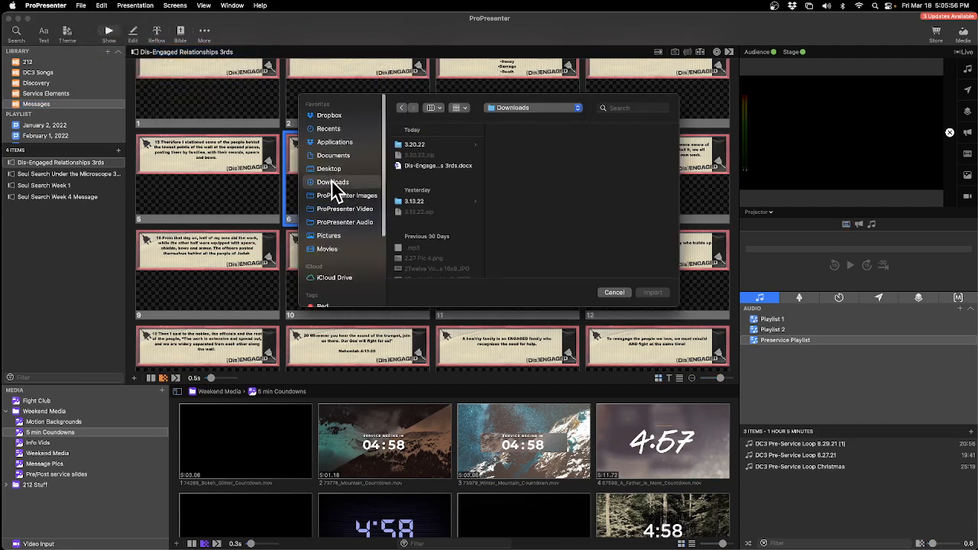
{"action": "left_click", "coordinate": [450, 165]}
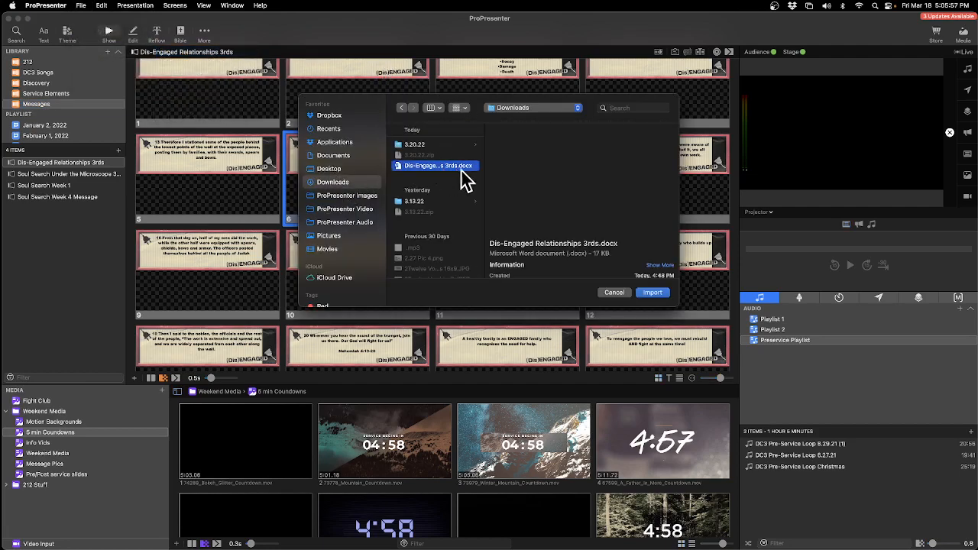
{"action": "left_click", "coordinate": [652, 291]}
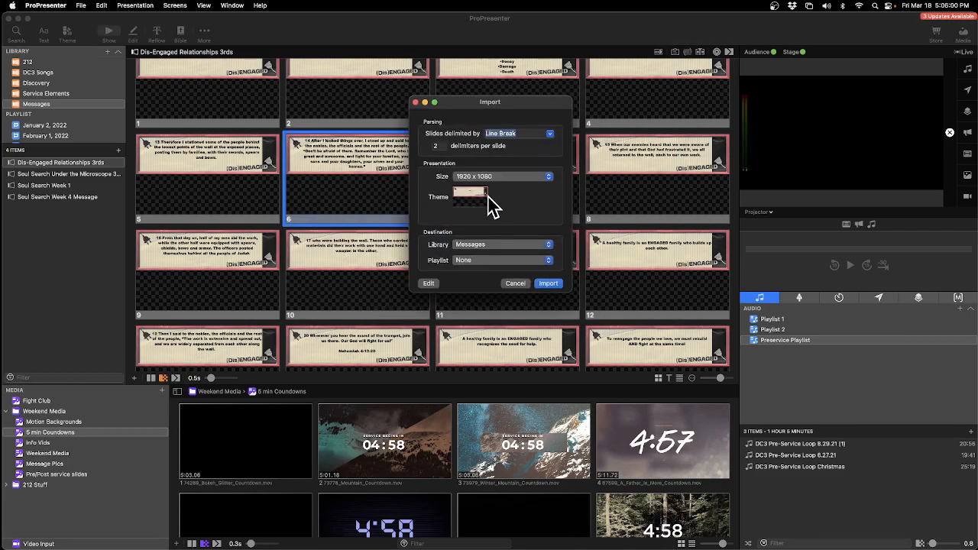
Choose the DisEngaged Verse theme for the import and title the presentation "Dis-Engaged Relationships PG"
{"action": "left_click", "coordinate": [482, 194]}
{"action": "mouse_move", "coordinate": [517, 299]}
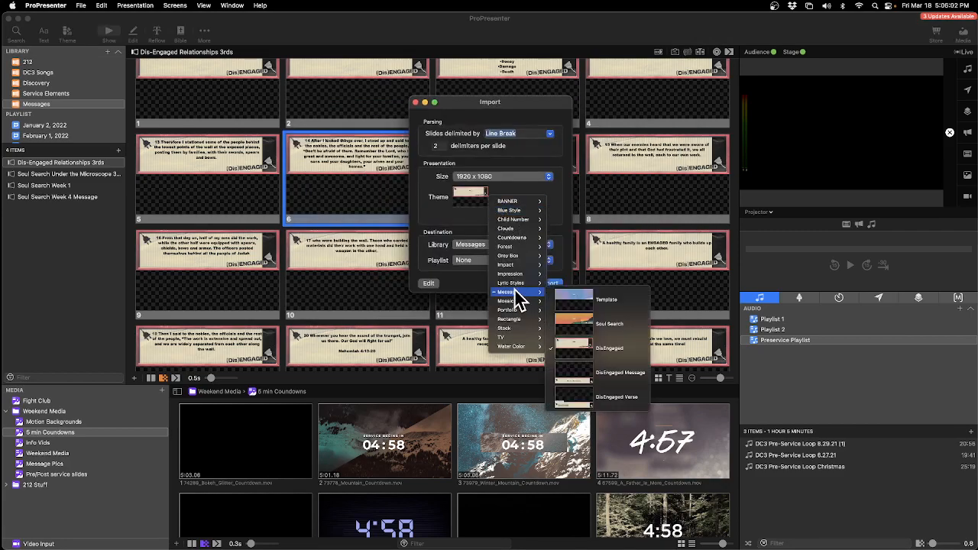
{"action": "left_click", "coordinate": [621, 398]}
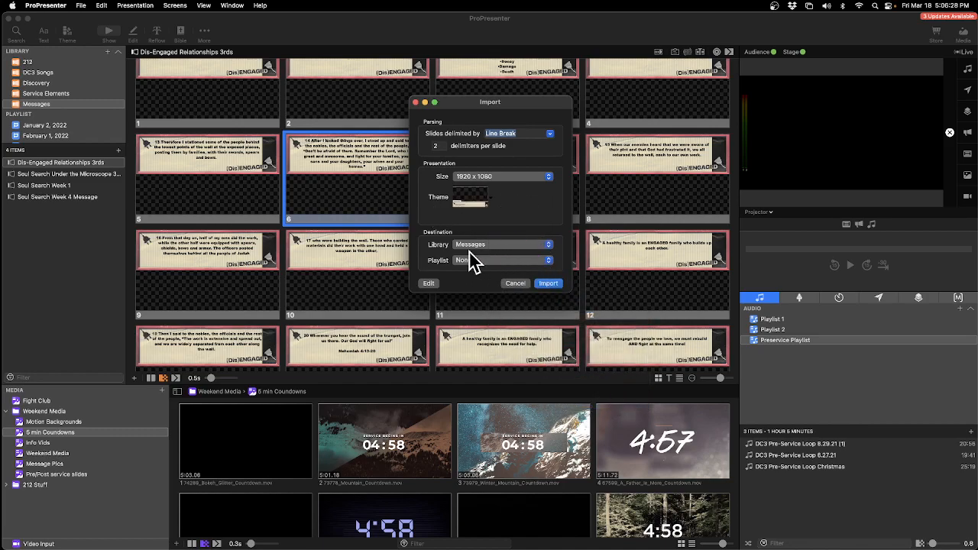
{"action": "left_click", "coordinate": [432, 283]}
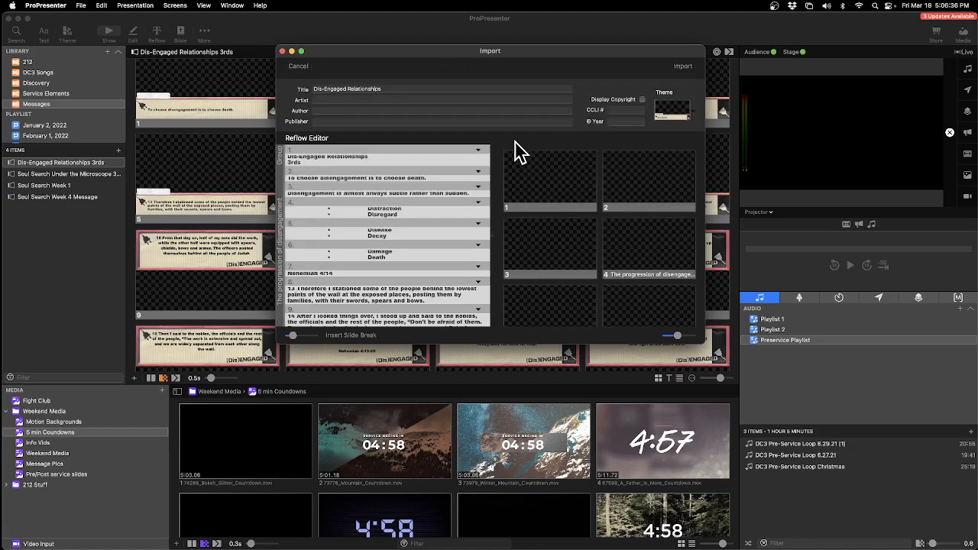
{"action": "left_click", "coordinate": [402, 88]}
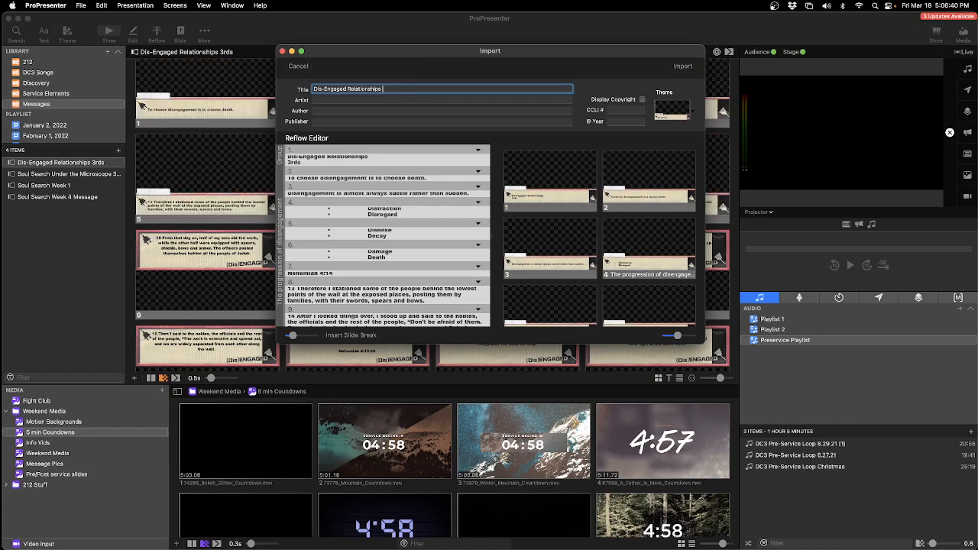
{"action": "type", "text": "PG"}
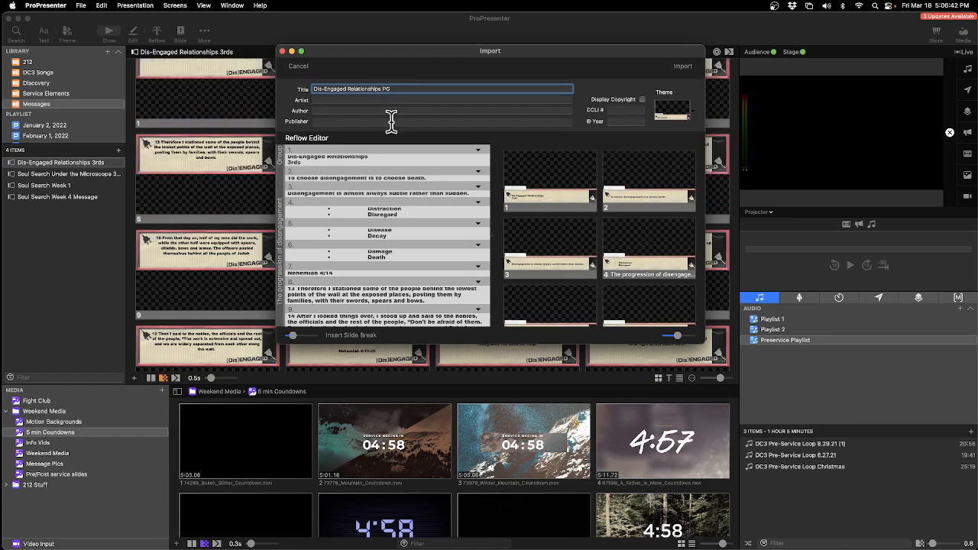
Delete the first slide, containing only the sermon title, from the imported slides
{"action": "scroll", "coordinate": [399, 173], "scroll_direction": "down", "scroll_amount": 2}
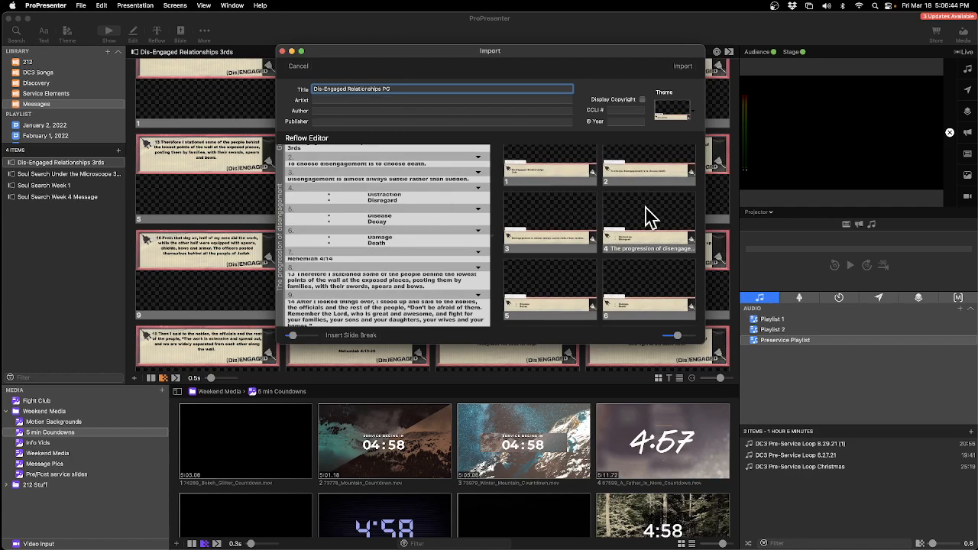
{"action": "scroll", "coordinate": [413, 225], "scroll_direction": "down", "scroll_amount": 2}
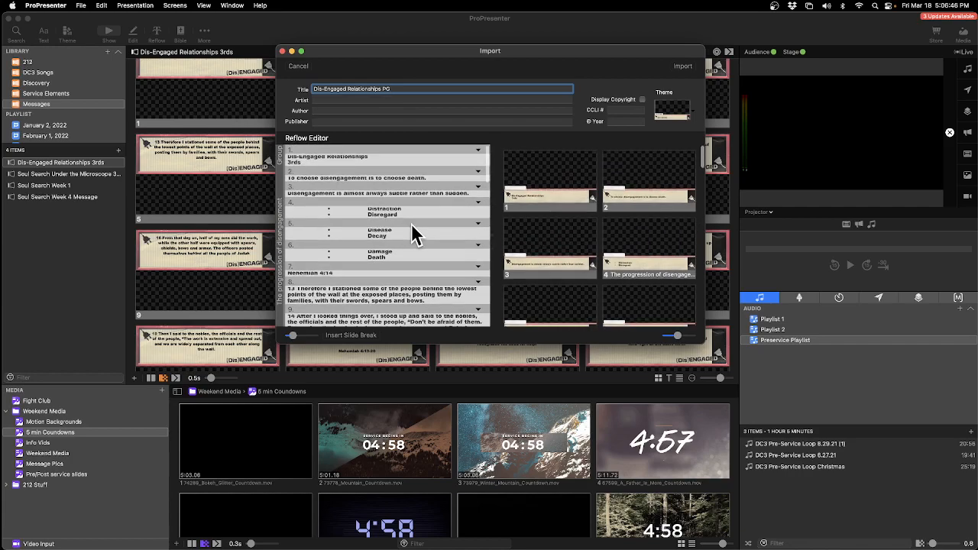
{"action": "scroll", "coordinate": [409, 223], "scroll_direction": "up", "scroll_amount": 2}
{"action": "right_click", "coordinate": [563, 185]}
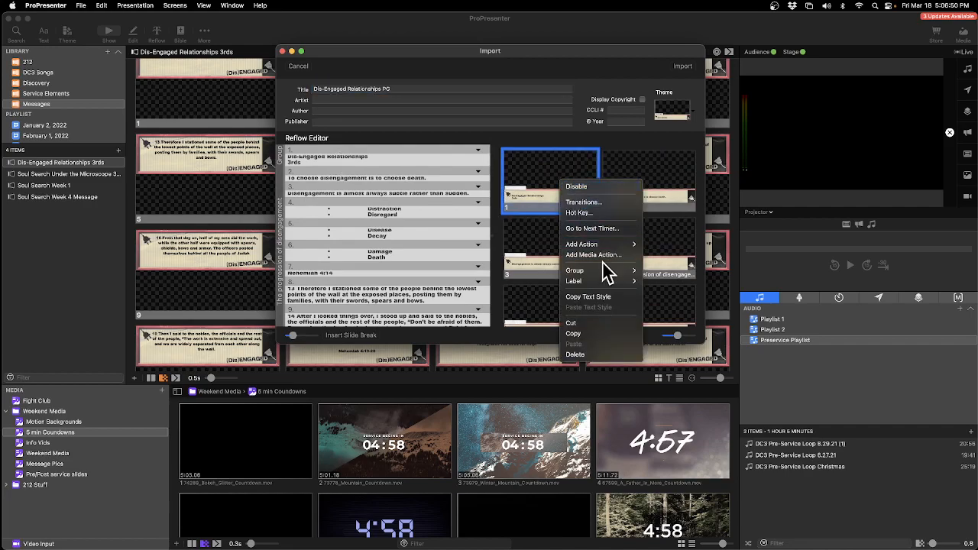
{"action": "left_click", "coordinate": [597, 357]}
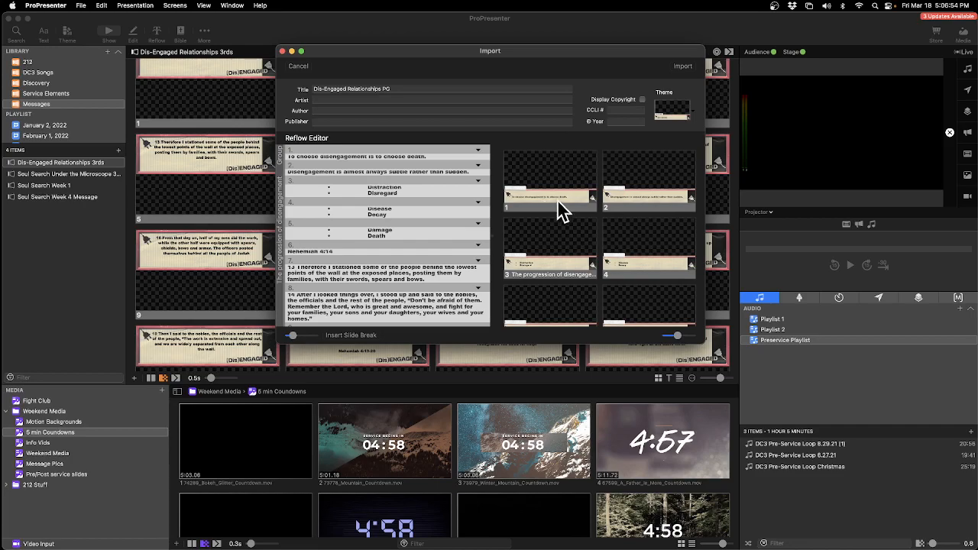
Review the text and slide breaks of the imported slides, from the disengagement progression through the Isaiah 61 verses
{"action": "scroll", "coordinate": [617, 219], "scroll_direction": "down", "scroll_amount": 4}
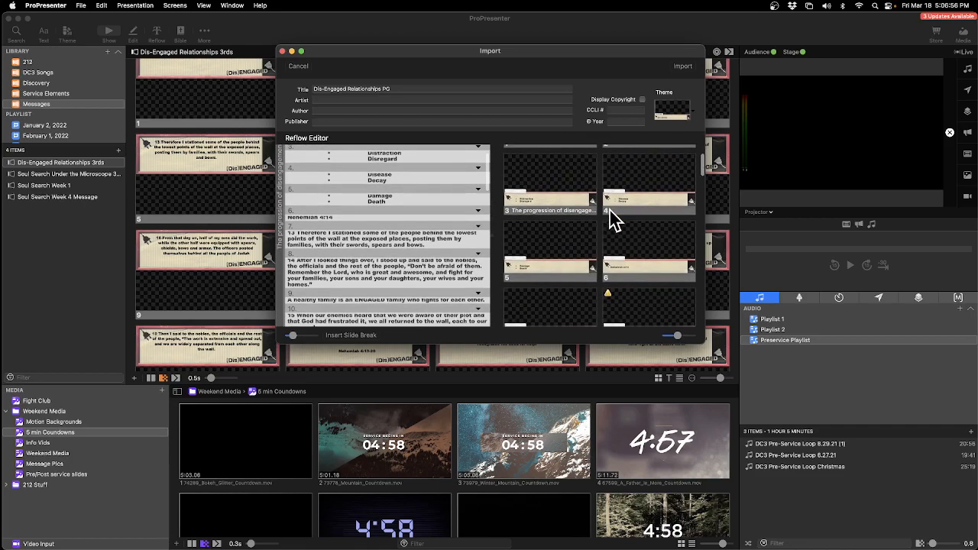
{"action": "scroll", "coordinate": [592, 218], "scroll_direction": "down", "scroll_amount": 3}
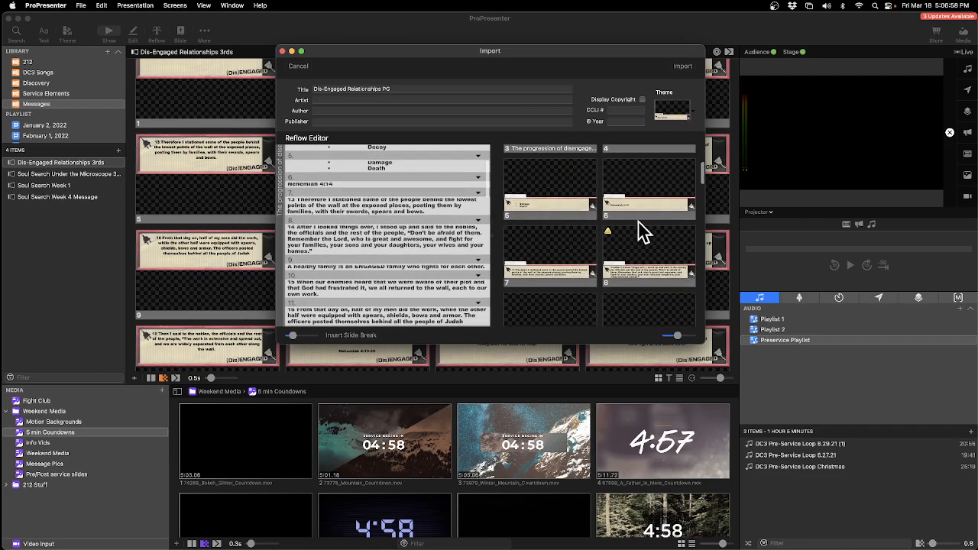
{"action": "scroll", "coordinate": [458, 246], "scroll_direction": "down", "scroll_amount": 1}
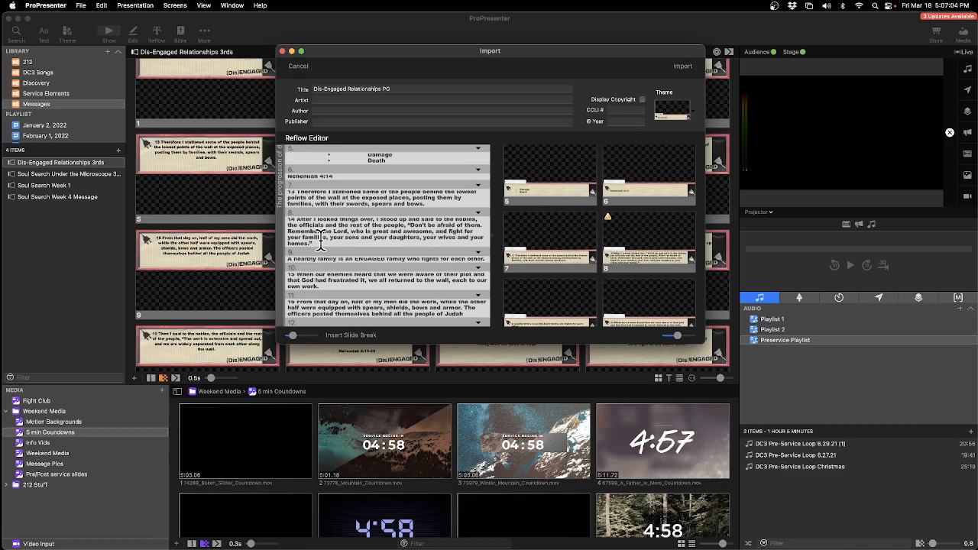
{"action": "scroll", "coordinate": [349, 243], "scroll_direction": "down", "scroll_amount": 3}
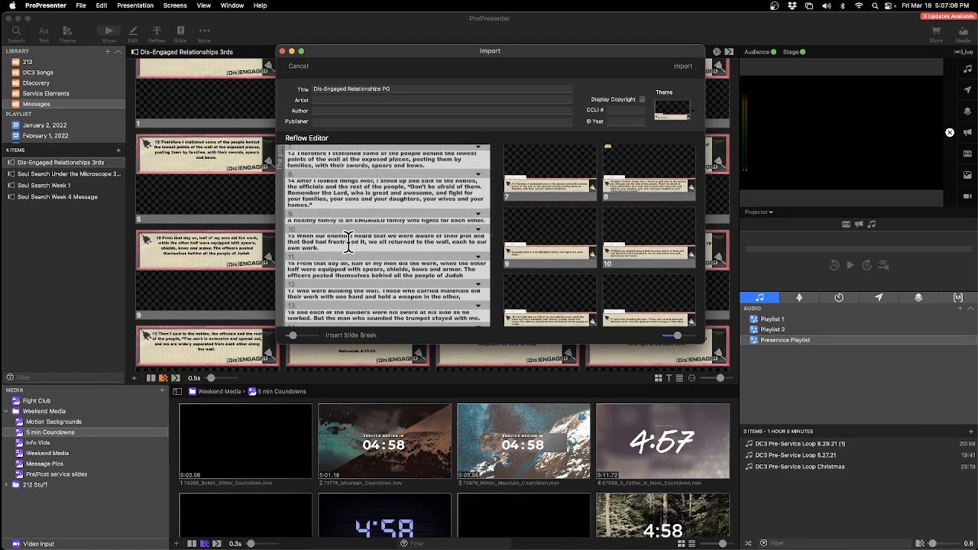
{"action": "scroll", "coordinate": [349, 243], "scroll_direction": "down", "scroll_amount": 3}
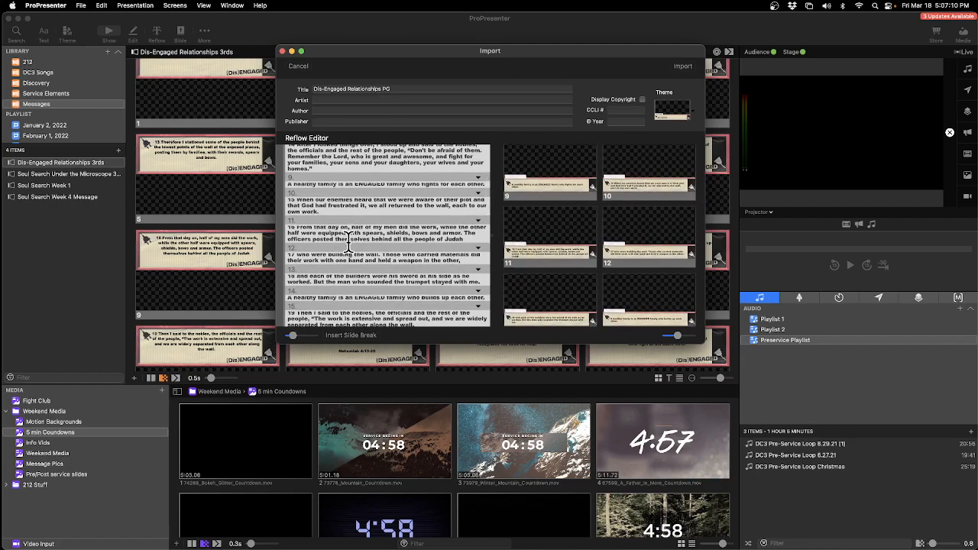
{"action": "scroll", "coordinate": [348, 243], "scroll_direction": "down", "scroll_amount": 2}
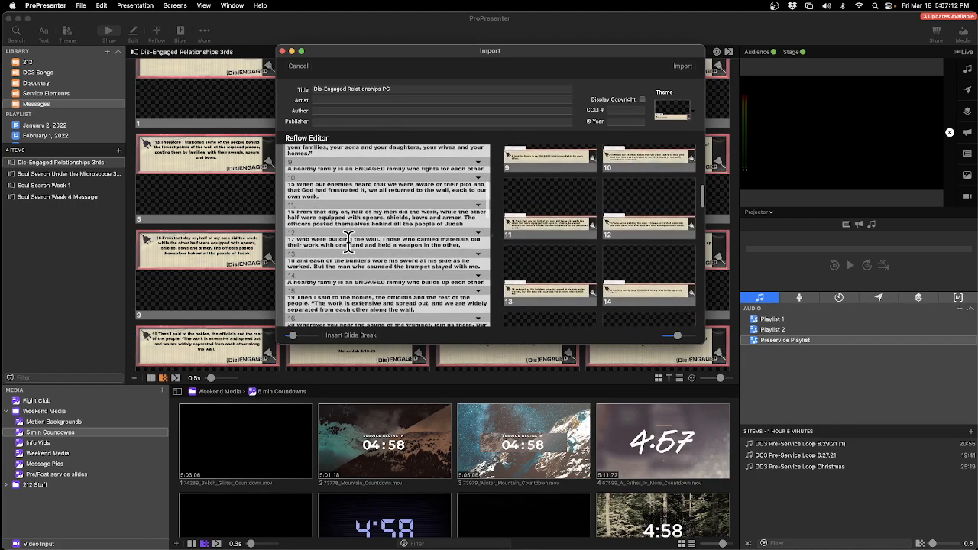
{"action": "scroll", "coordinate": [349, 243], "scroll_direction": "down", "scroll_amount": 2}
{"action": "scroll", "coordinate": [348, 243], "scroll_direction": "down", "scroll_amount": 3}
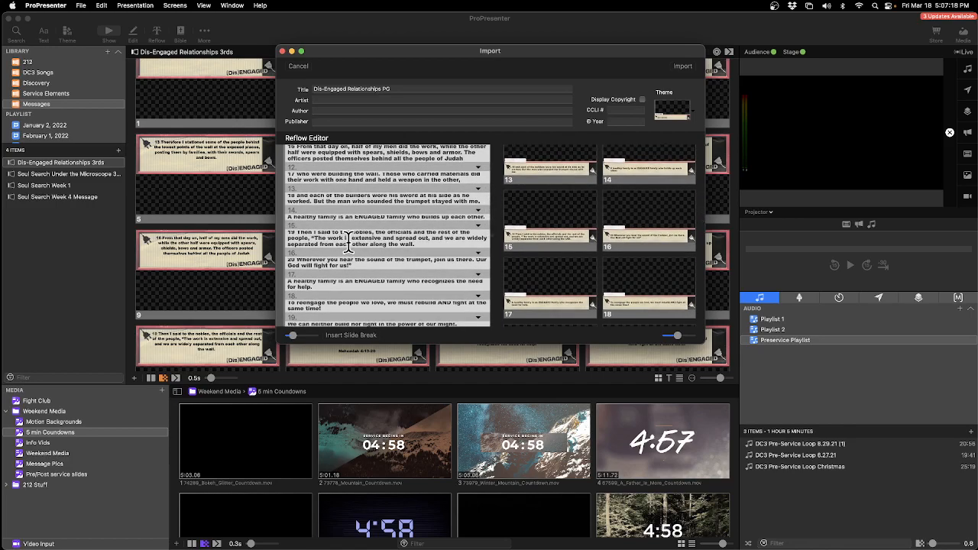
{"action": "scroll", "coordinate": [349, 243], "scroll_direction": "down", "scroll_amount": 5}
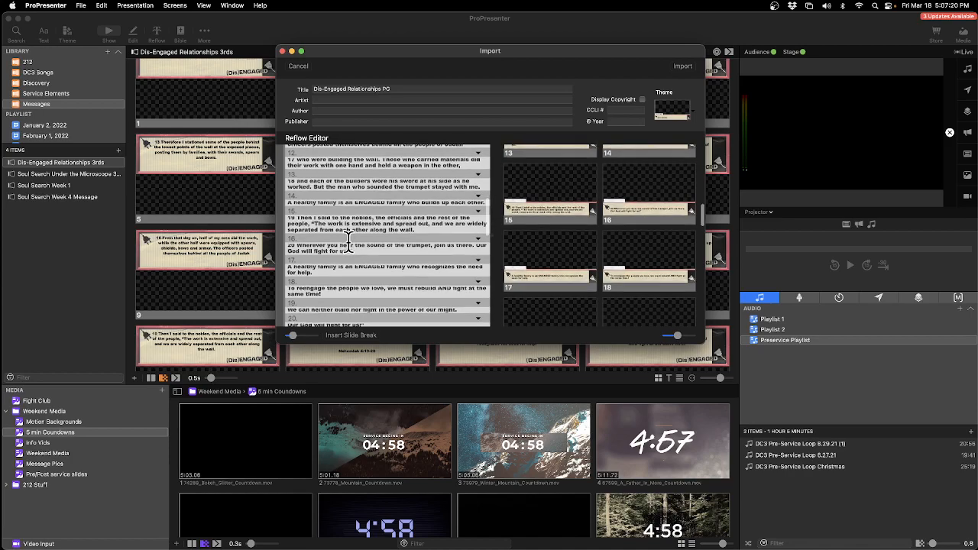
{"action": "scroll", "coordinate": [359, 234], "scroll_direction": "down", "scroll_amount": 6}
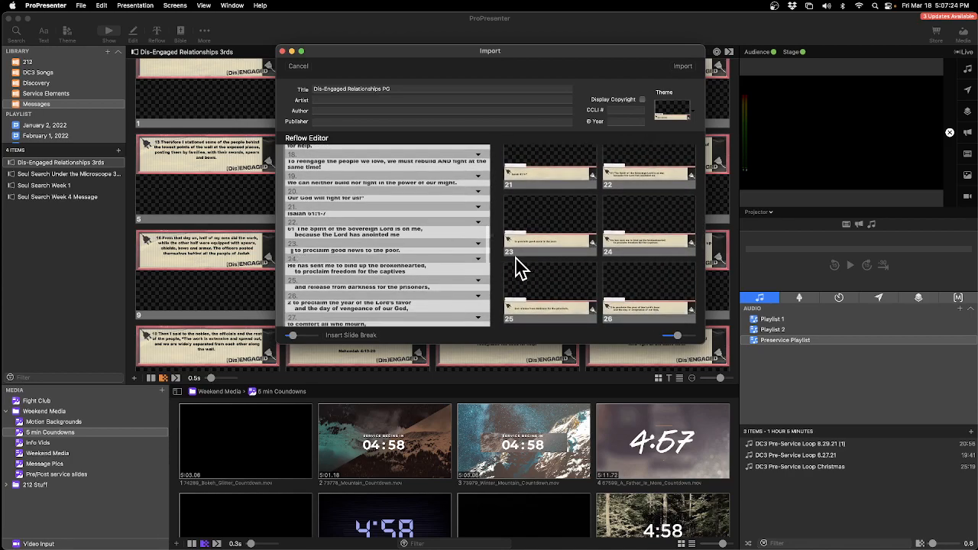
Merge the line "to proclaim good news to the poor." from slide 23 into slide 22
{"action": "key", "text": "BackSpace"}
{"action": "key", "text": "BackSpace"}
{"action": "key", "text": "BackSpace"}
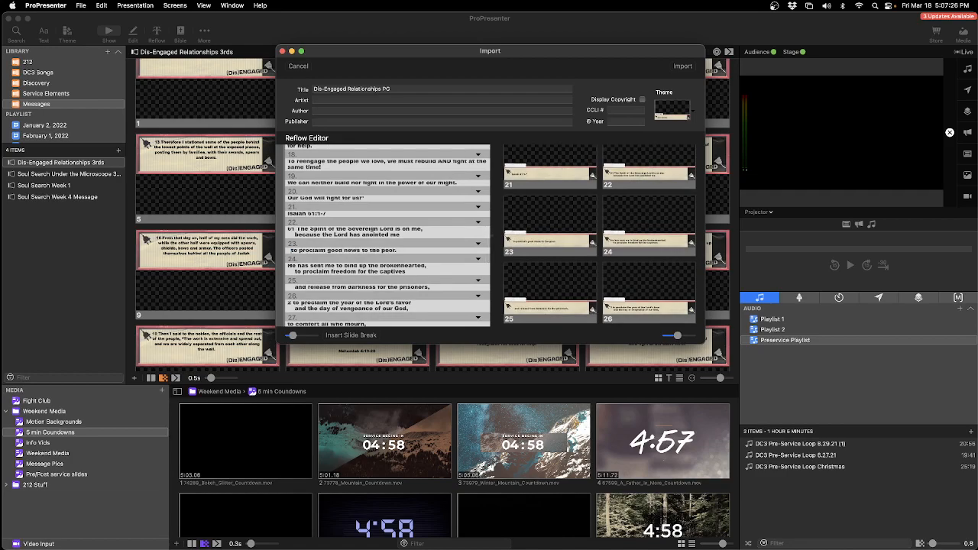
{"action": "key", "text": "BackSpace"}
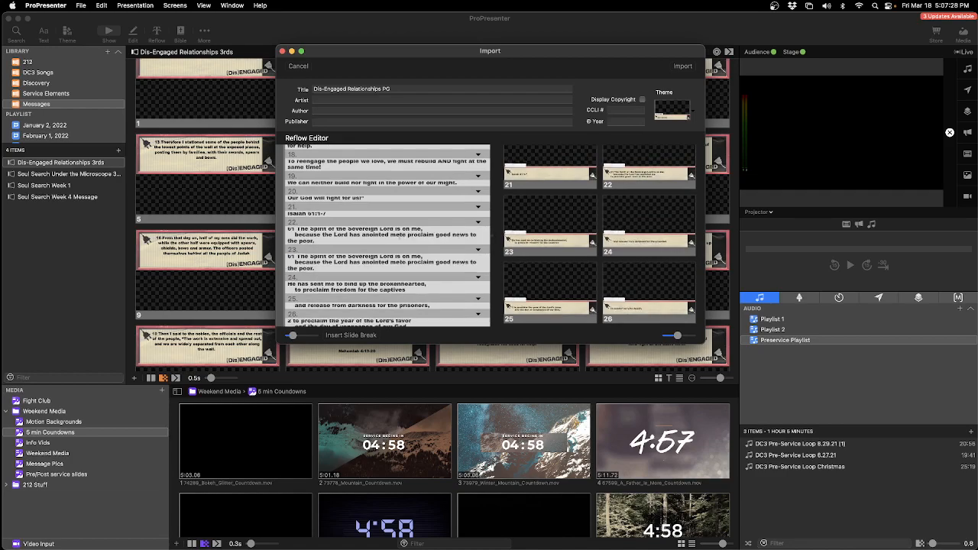
{"action": "key", "text": "BackSpace"}
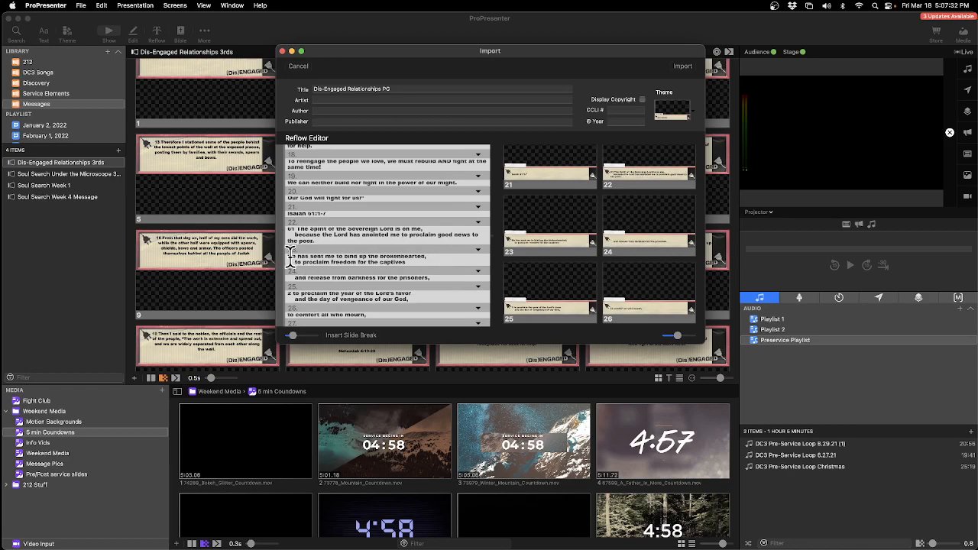
Remove the line break and indent before "the Lord has anointed me" on slide 22 so the verse runs continuously
{"action": "key", "text": "BackSpace"}
{"action": "key", "text": "BackSpace"}
{"action": "key", "text": "BackSpace"}
{"action": "key", "text": "BackSpace"}
{"action": "key", "text": "BackSpace"}
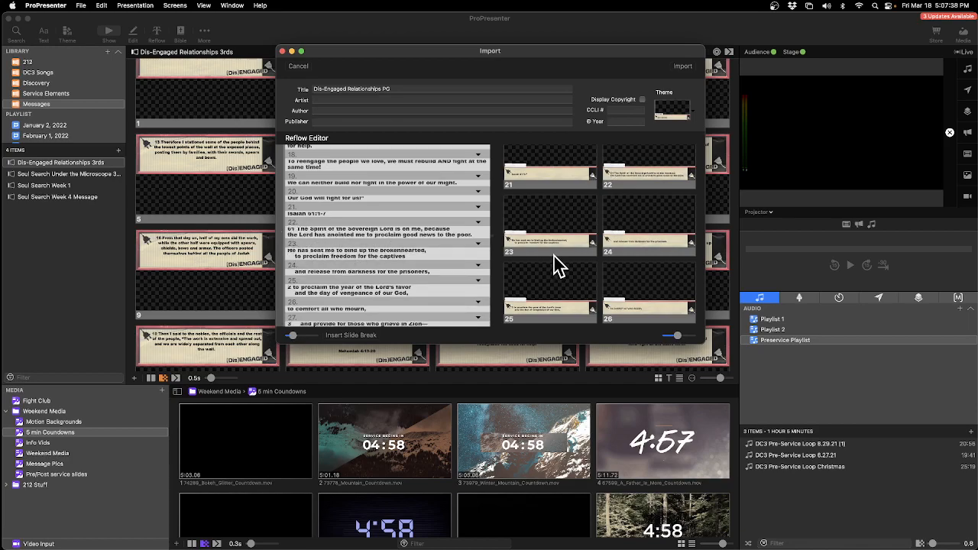
Merge "He has sent me to bind up the brokenhearted" into slide 22 and join "to proclaim freedom for the captives" onto it
{"action": "key", "text": "Delete"}
{"action": "key", "text": "Delete"}
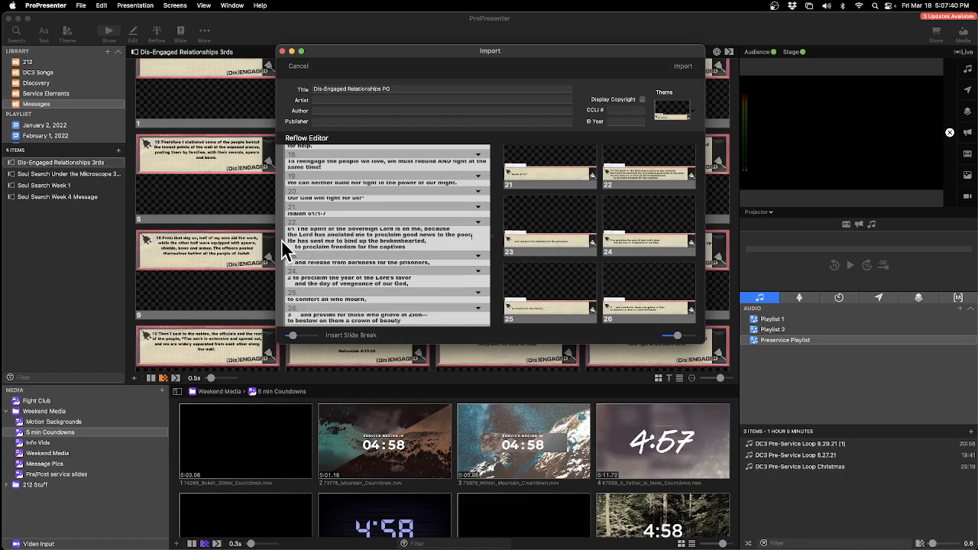
{"action": "key", "text": "BackSpace"}
{"action": "key", "text": "BackSpace"}
{"action": "key", "text": "BackSpace"}
{"action": "key", "text": "BackSpace"}
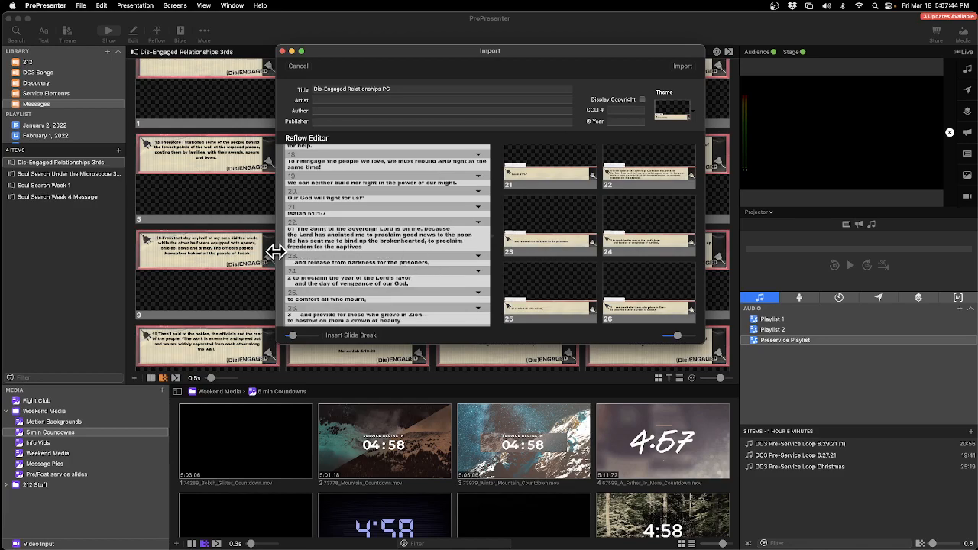
Run "He has sent me" on from the preceding line and merge "and release from darkness for the prisoners," into slide 22 as continuous text
{"action": "left_click", "coordinate": [474, 234]}
{"action": "key", "text": "Delete"}
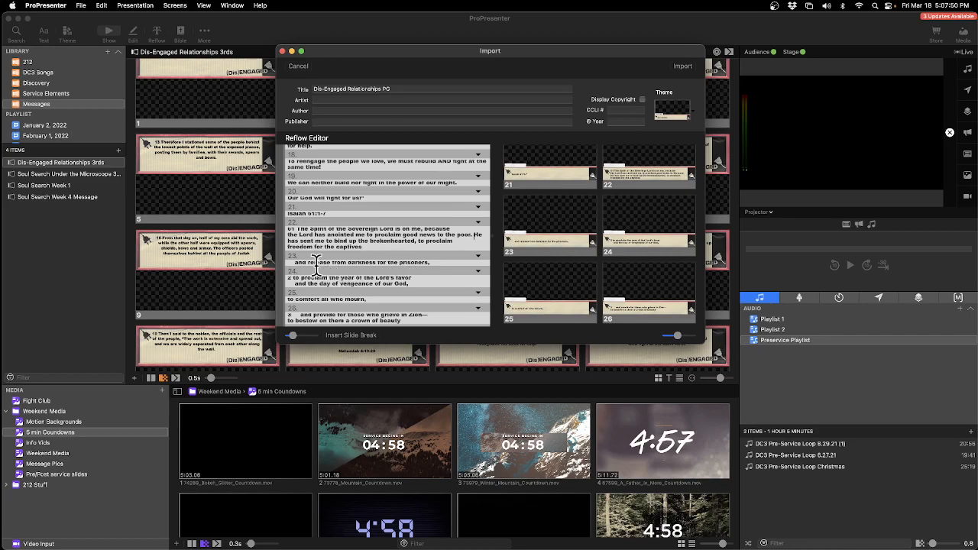
{"action": "key", "text": "BackSpace"}
{"action": "key", "text": "BackSpace"}
{"action": "key", "text": "BackSpace"}
{"action": "key", "text": "BackSpace"}
{"action": "key", "text": "BackSpace"}
{"action": "key", "text": "Return"}
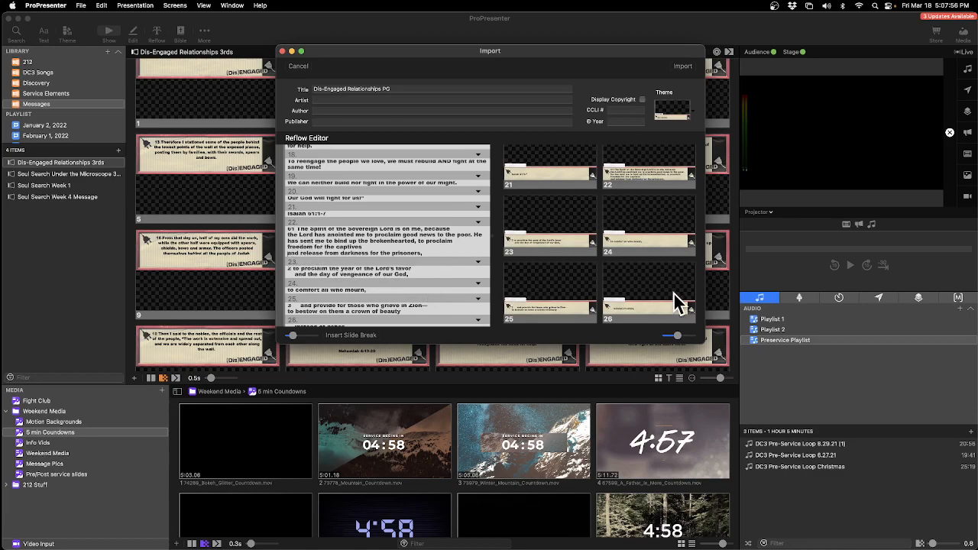
{"action": "key", "text": "BackSpace"}
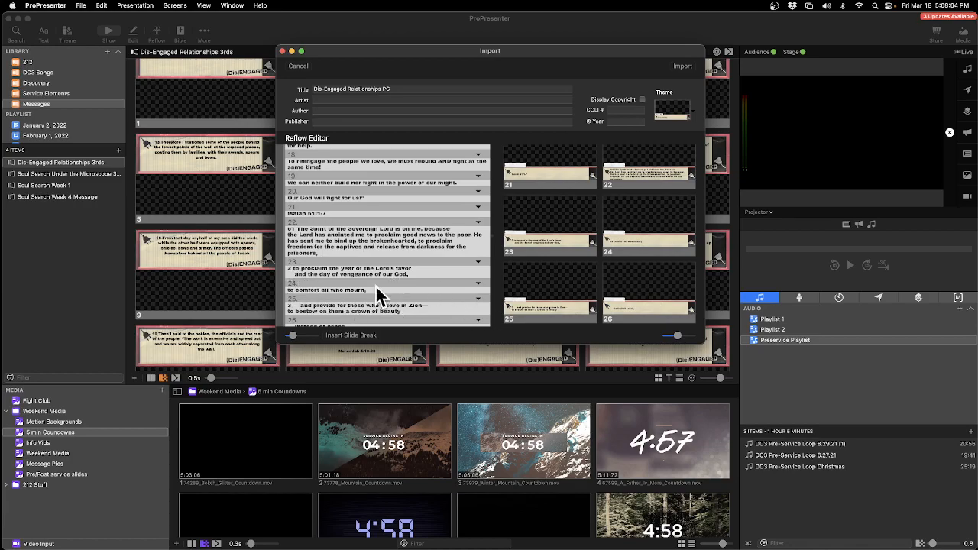
Merge "to comfort all who mourn," into slide 23 and remove the line breaks and indent so verse 2 runs continuously
{"action": "key", "text": "BackSpace"}
{"action": "key", "text": "Return"}
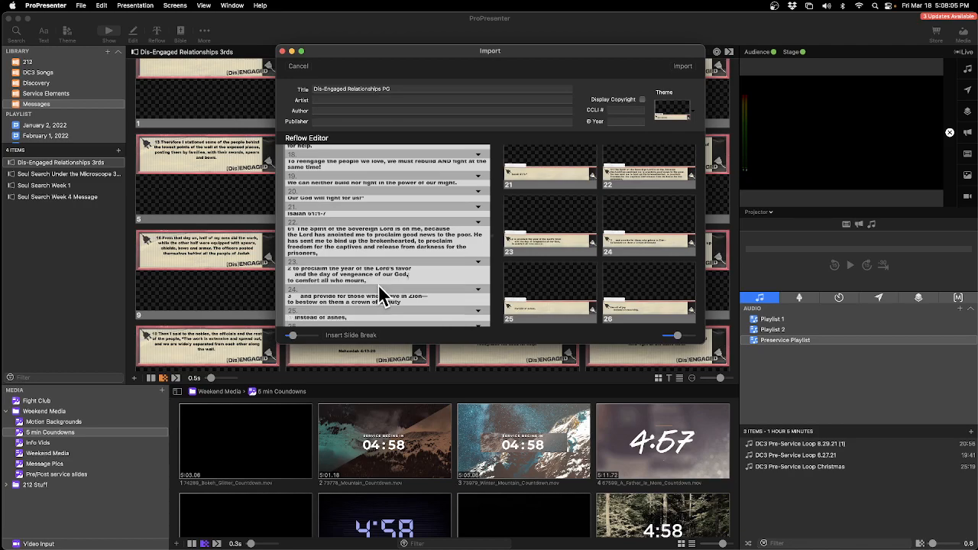
{"action": "key", "text": "BackSpace"}
{"action": "left_click", "coordinate": [286, 283]}
{"action": "key", "text": "BackSpace"}
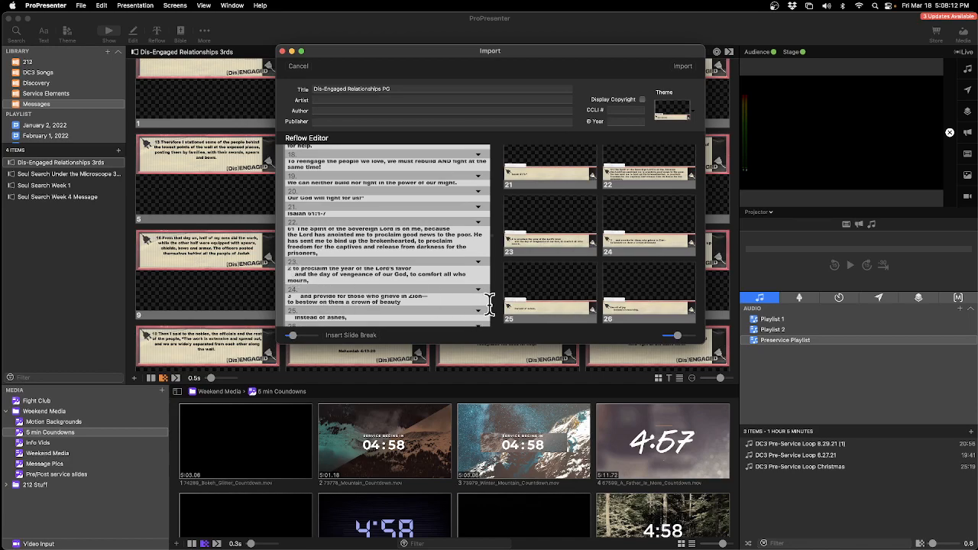
{"action": "key", "text": "BackSpace"}
{"action": "key", "text": "BackSpace"}
{"action": "key", "text": "BackSpace"}
{"action": "key", "text": "BackSpace"}
{"action": "key", "text": "BackSpace"}
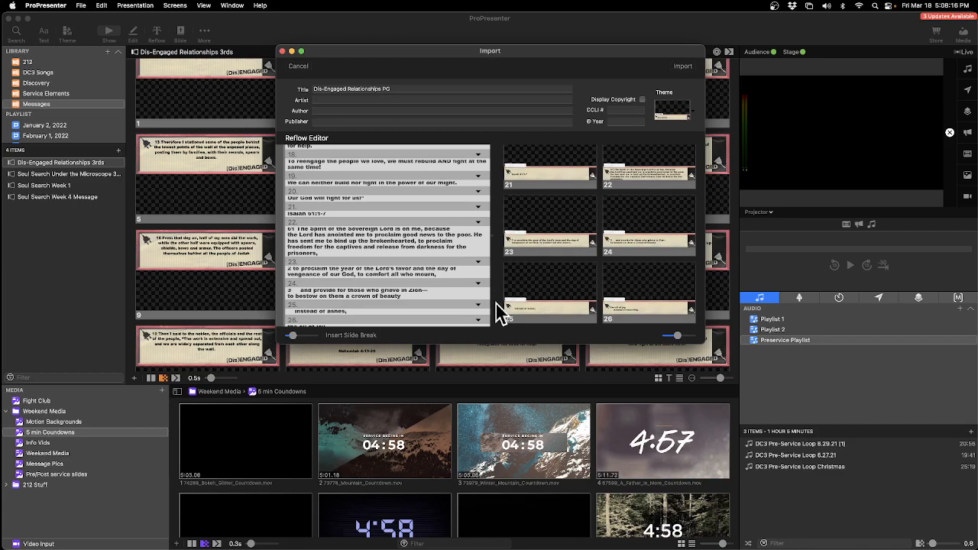
Remove the extra spaces after verse number 3 on slide 24 and join "to bestow on them a crown of beauty" onto the first line
{"action": "scroll", "coordinate": [398, 290], "scroll_direction": "down", "scroll_amount": 2}
{"action": "scroll", "coordinate": [428, 233], "scroll_direction": "up", "scroll_amount": 2}
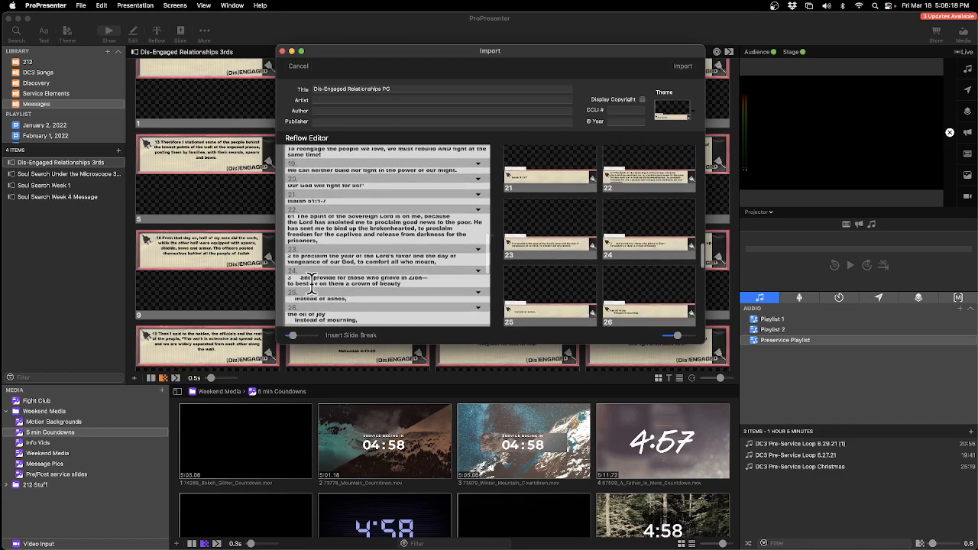
{"action": "key", "text": "BackSpace"}
{"action": "key", "text": "BackSpace"}
{"action": "key", "text": "BackSpace"}
{"action": "key", "text": "BackSpace"}
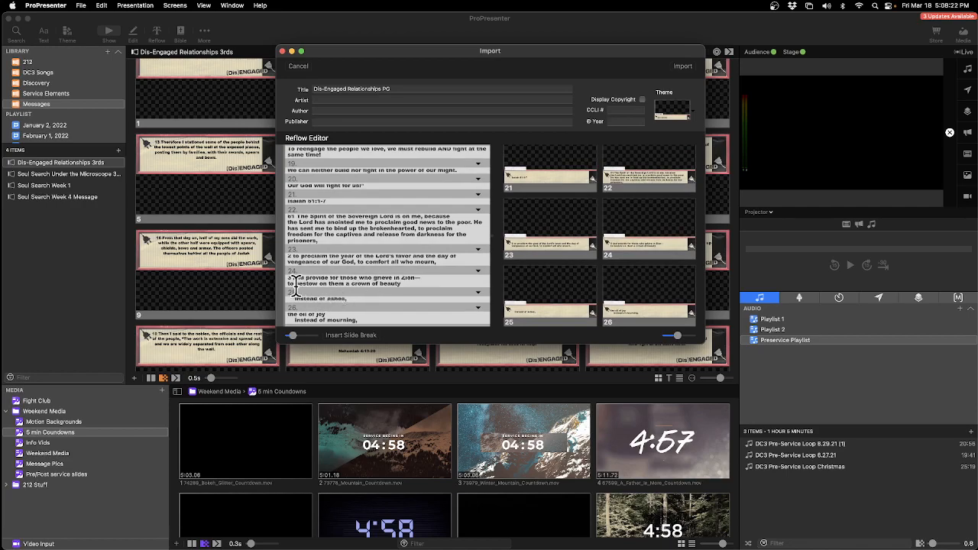
{"action": "key", "text": "BackSpace"}
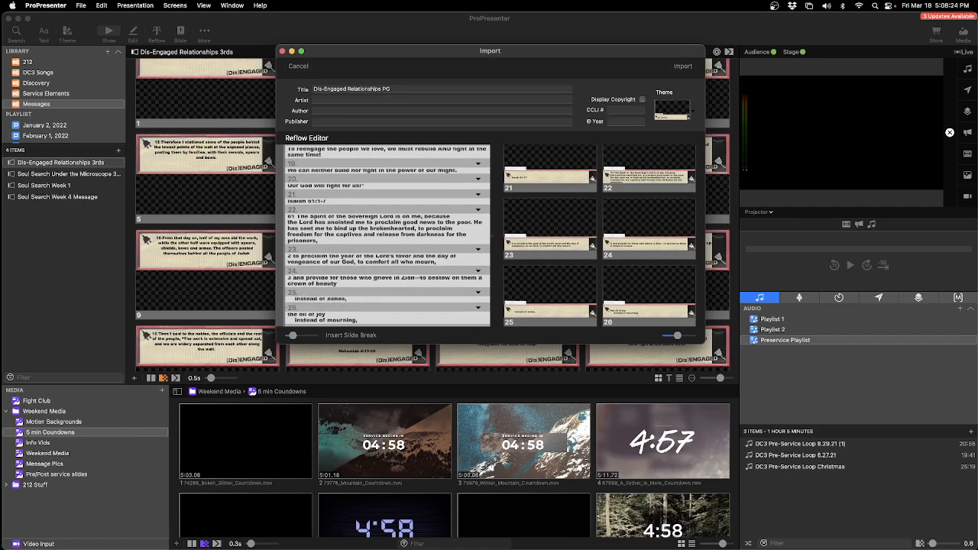
{"action": "key", "text": "BackSpace"}
Switch to the Word sermon document, check how the Isaiah 61:1-7 verses are grouped, and return to ProPresenter
{"action": "mouse_move", "coordinate": [562, 544]}
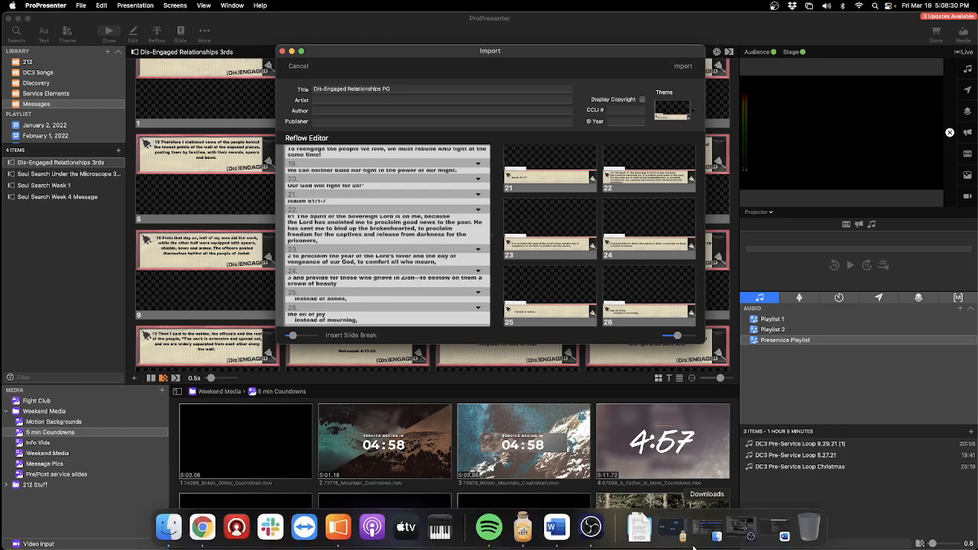
{"action": "left_click", "coordinate": [775, 531]}
{"action": "scroll", "coordinate": [498, 222], "scroll_direction": "down", "scroll_amount": 8}
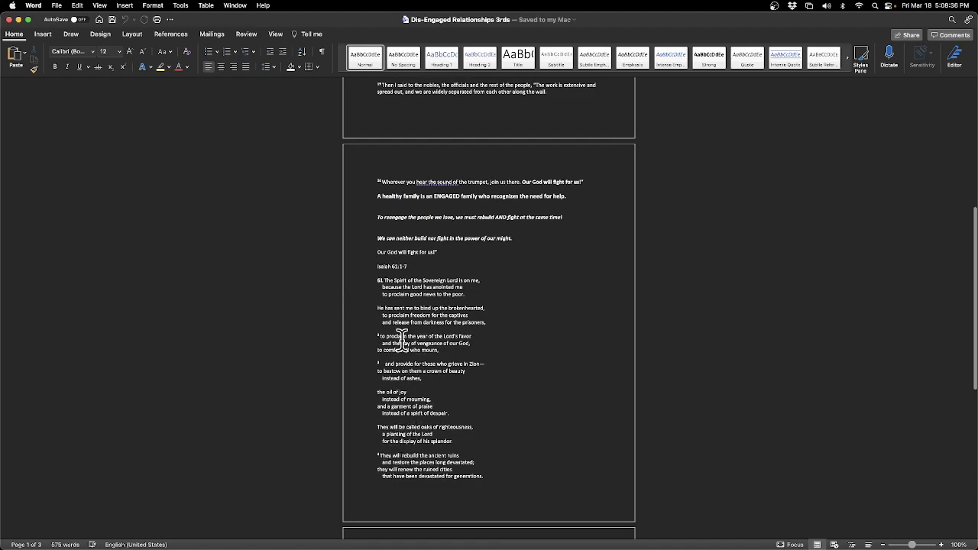
{"action": "scroll", "coordinate": [405, 347], "scroll_direction": "down", "scroll_amount": 2}
{"action": "scroll", "coordinate": [404, 367], "scroll_direction": "down", "scroll_amount": 5}
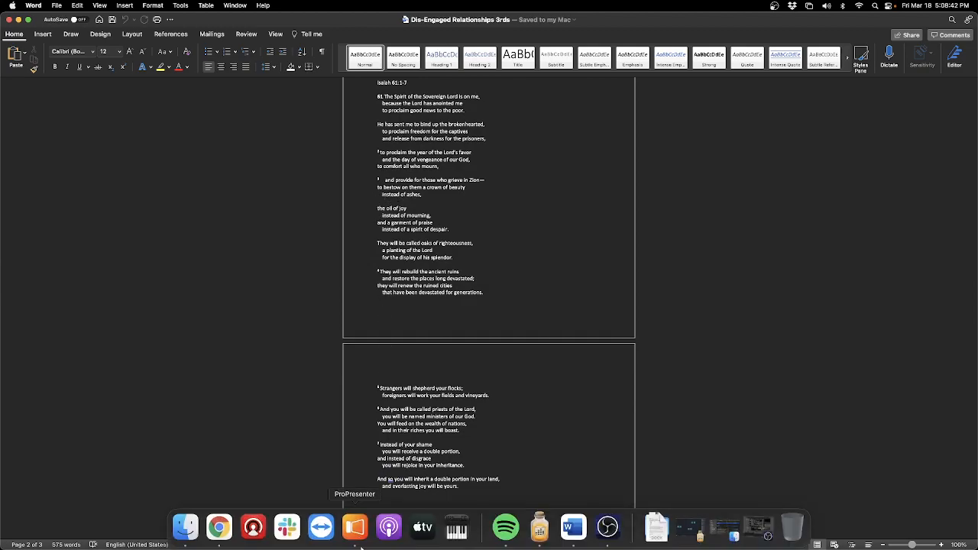
{"action": "left_click", "coordinate": [368, 536]}
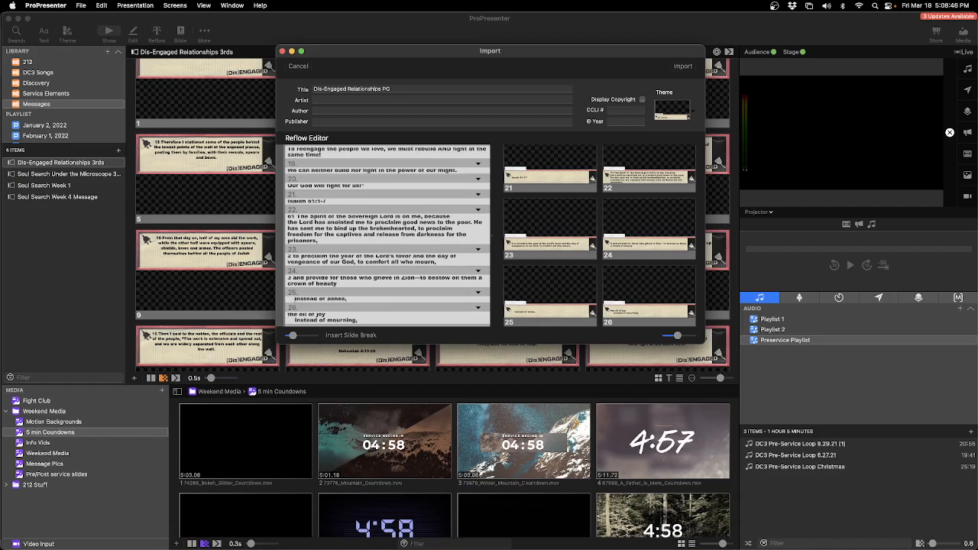
Merge "instead of ashes," and "the oil of joy instead of mourning," into slide 24 as continuous text
{"action": "key", "text": "BackSpace"}
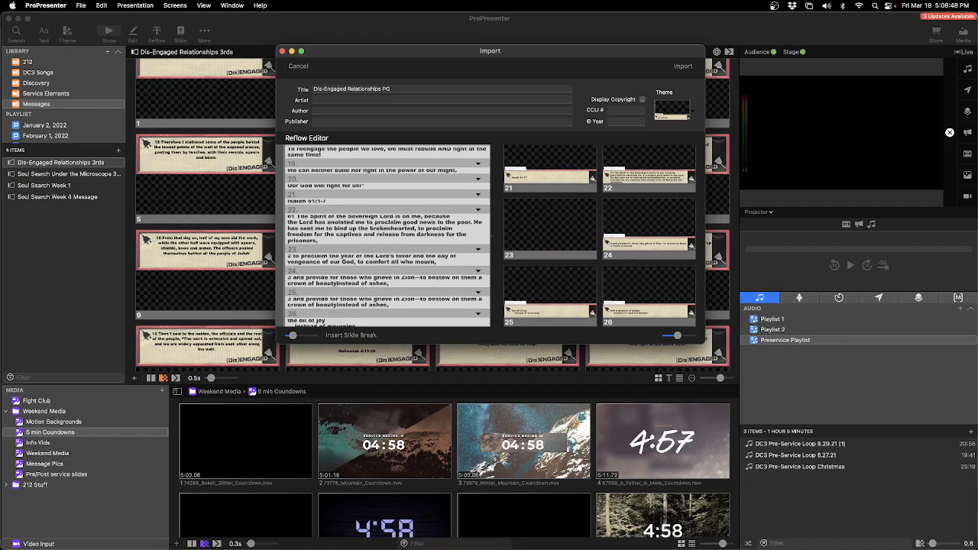
{"action": "left_click", "coordinate": [287, 299]}
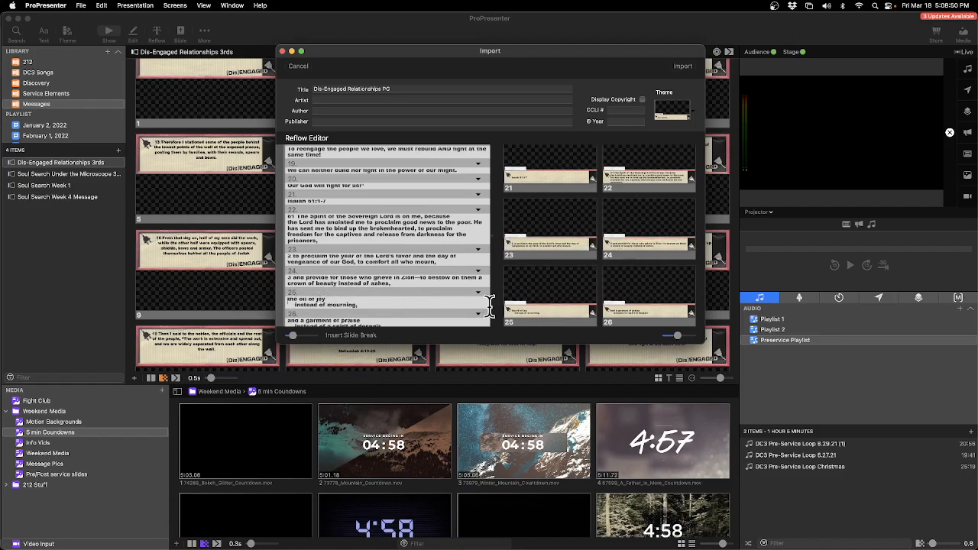
{"action": "key", "text": "BackSpace"}
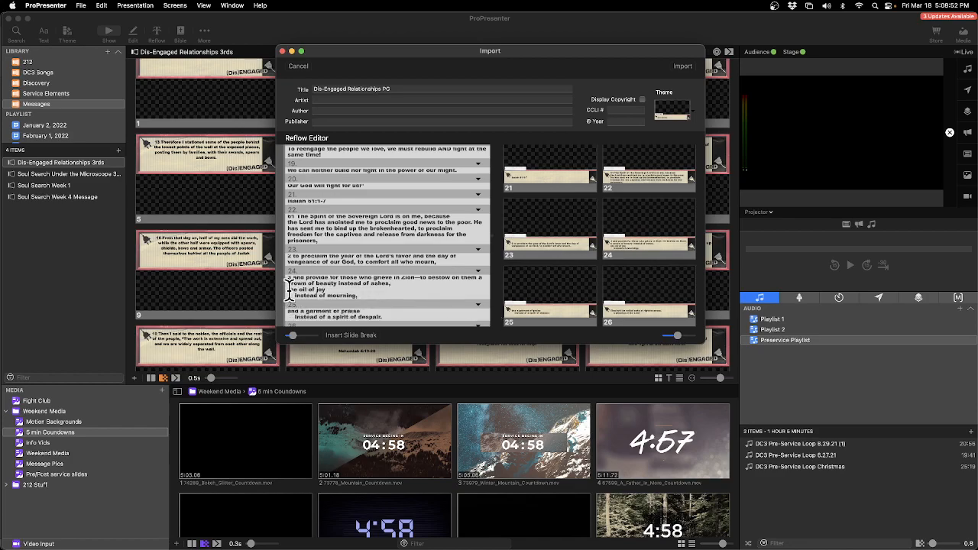
{"action": "key", "text": "Delete"}
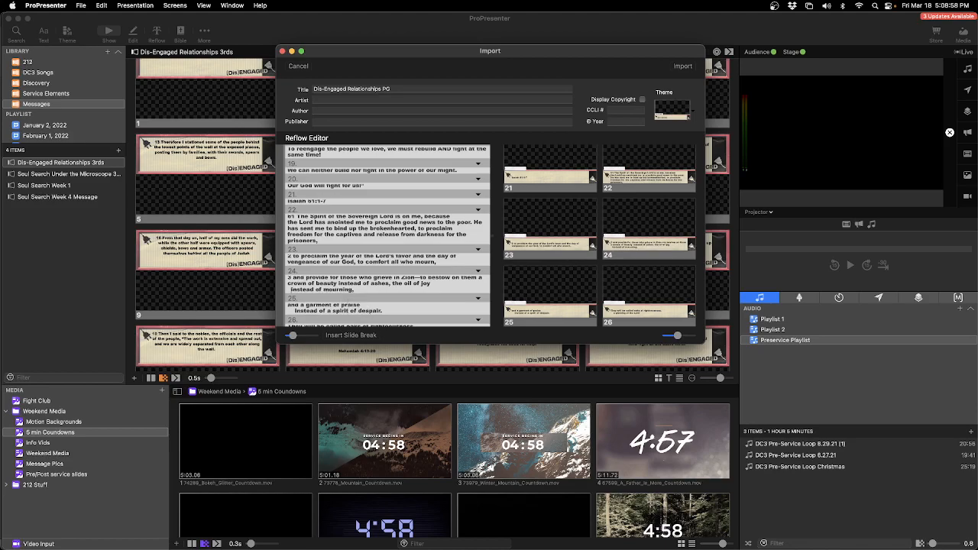
{"action": "key", "text": "BackSpace"}
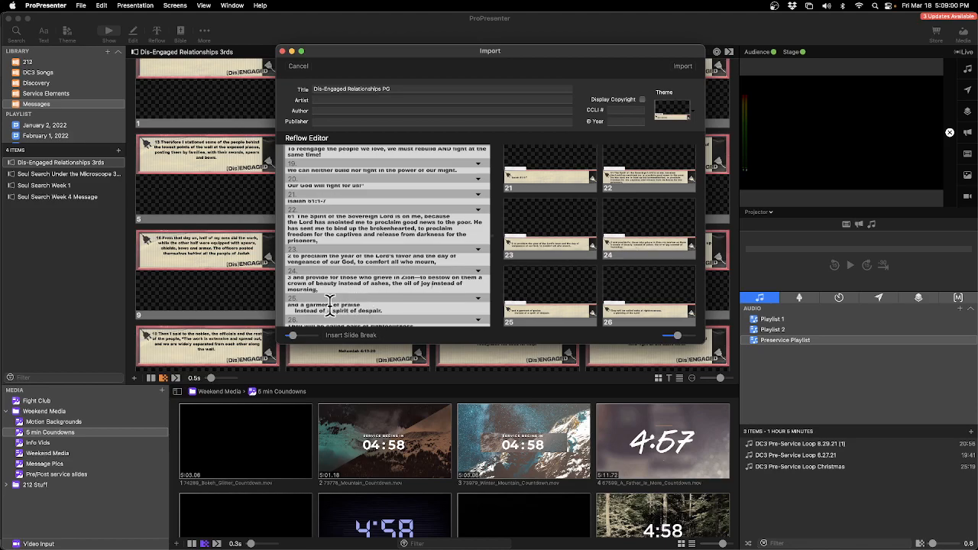
Merge "and a garment of praise instead of a spirit of despair." into slide 24, removing its line breaks and indent
{"action": "left_click", "coordinate": [480, 297]}
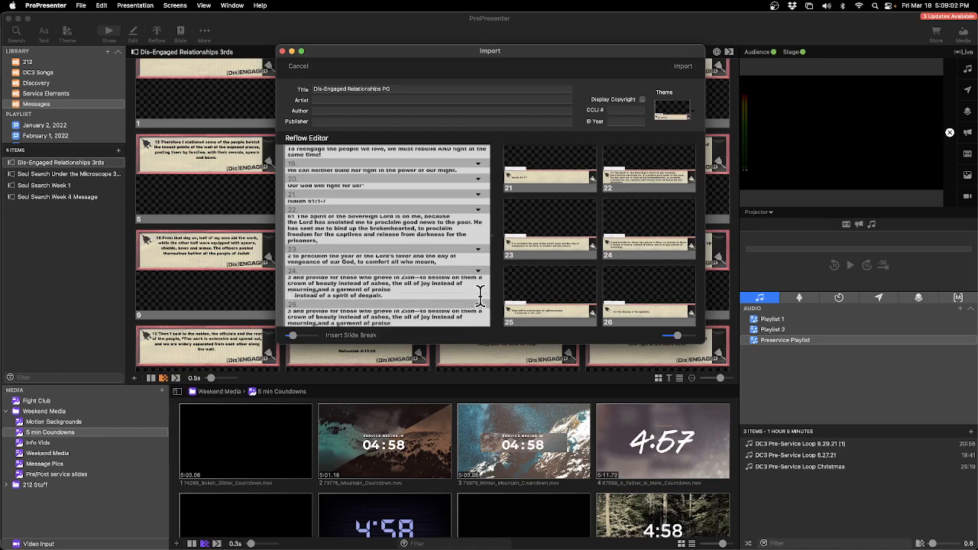
{"action": "left_click", "coordinate": [290, 295]}
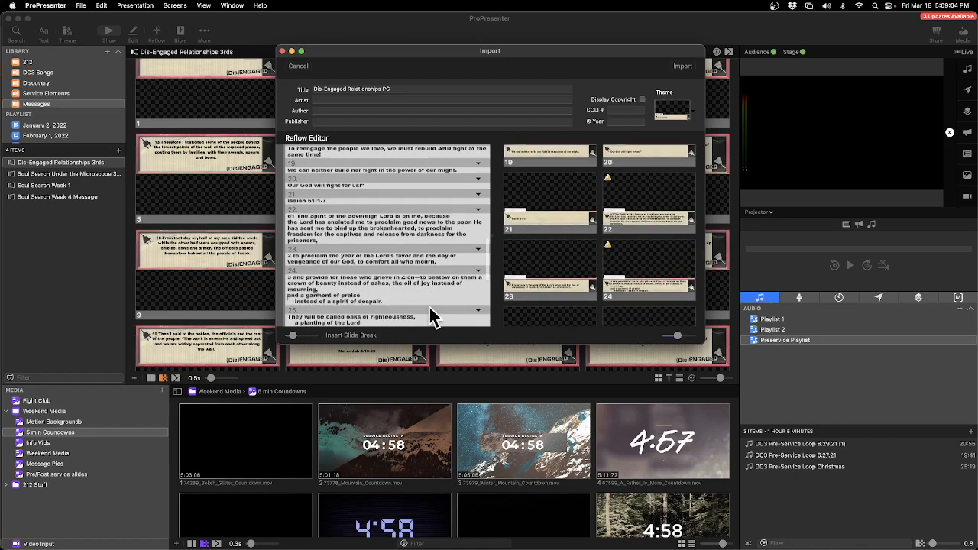
{"action": "key", "text": "BackSpace"}
{"action": "key", "text": "BackSpace"}
{"action": "key", "text": "BackSpace"}
{"action": "key", "text": "BackSpace"}
{"action": "key", "text": "BackSpace"}
{"action": "key", "text": "BackSpace"}
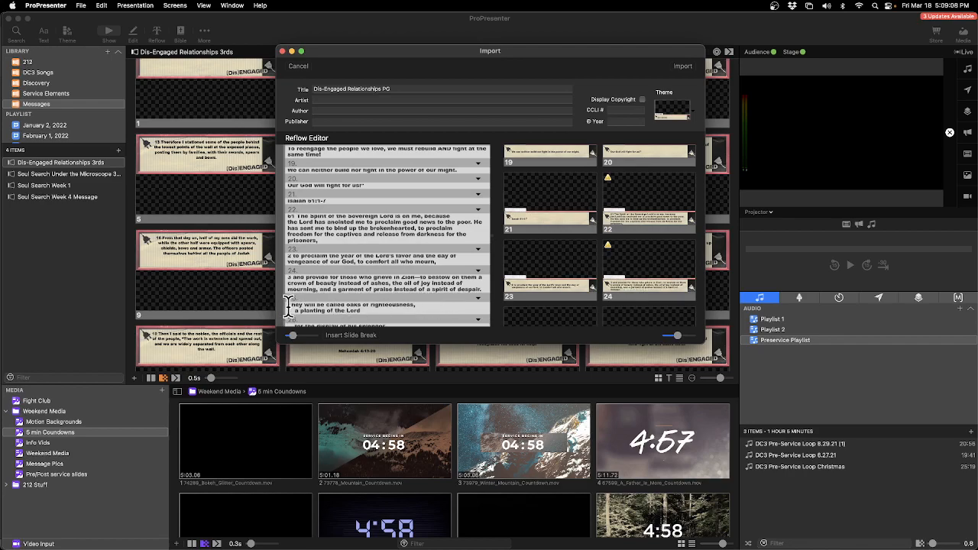
Merge "They will be called oaks of righteousness, a planting of the Lord" into slide 24 on a single line
{"action": "left_click", "coordinate": [288, 306]}
{"action": "key", "text": "BackSpace"}
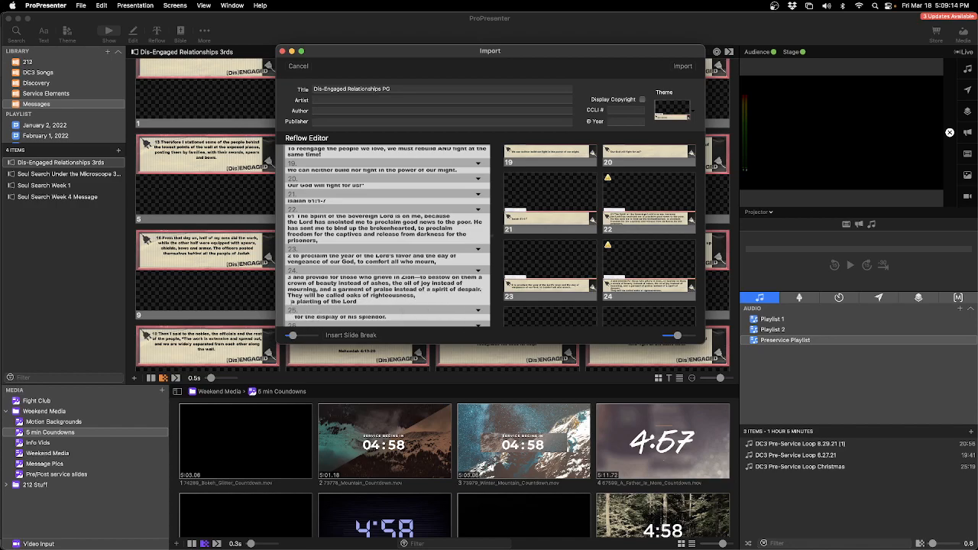
{"action": "key", "text": "BackSpace"}
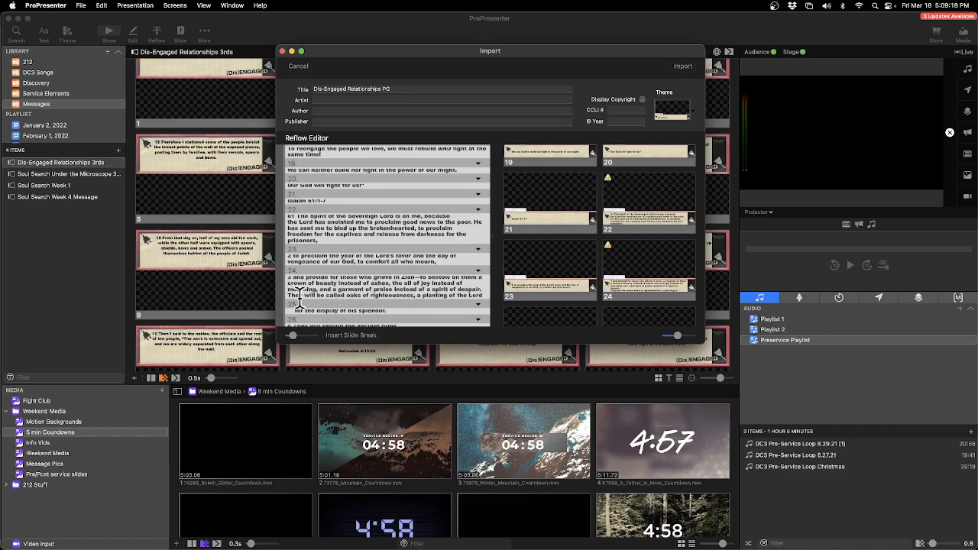
Merge "for the display of his splendor." into slide 24 and remove its indent
{"action": "scroll", "coordinate": [552, 285], "scroll_direction": "down", "scroll_amount": 2}
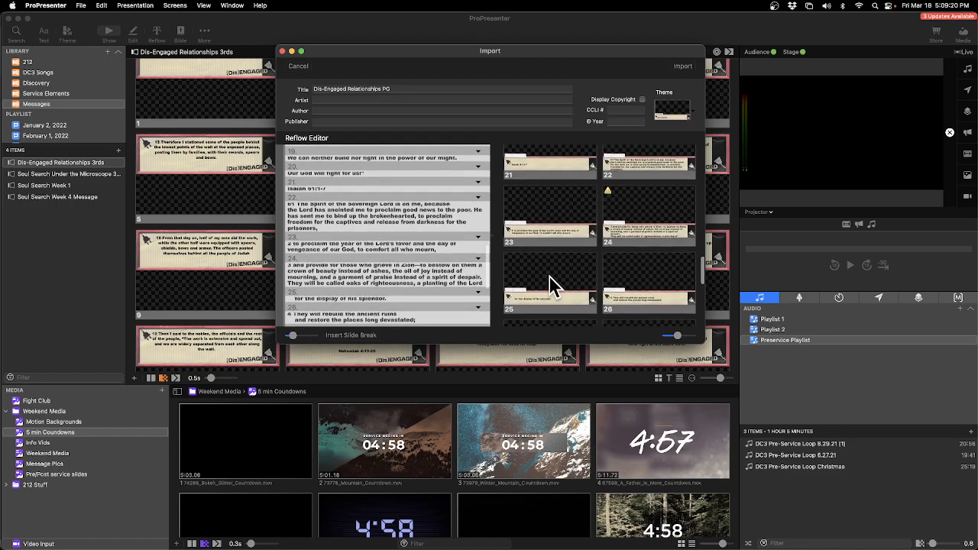
{"action": "left_click", "coordinate": [290, 283]}
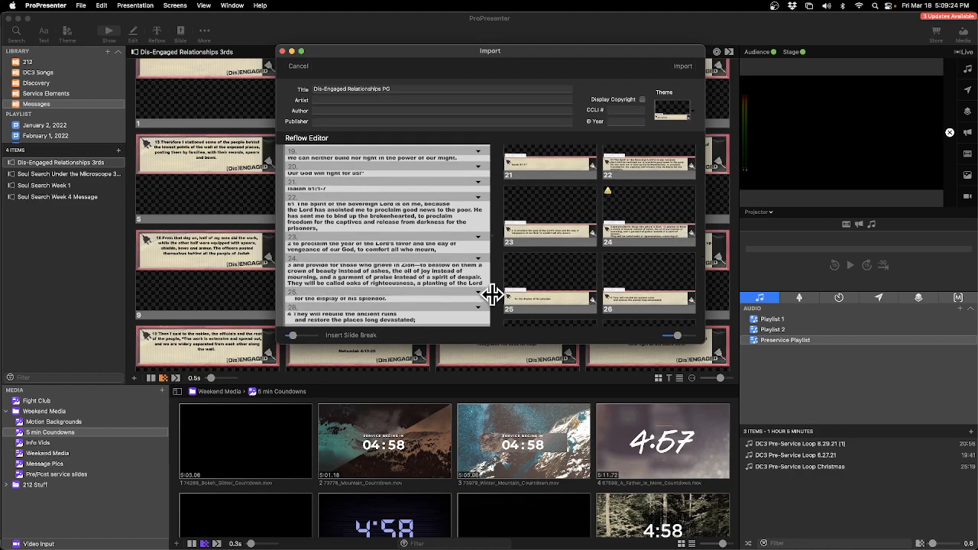
{"action": "key", "text": "BackSpace"}
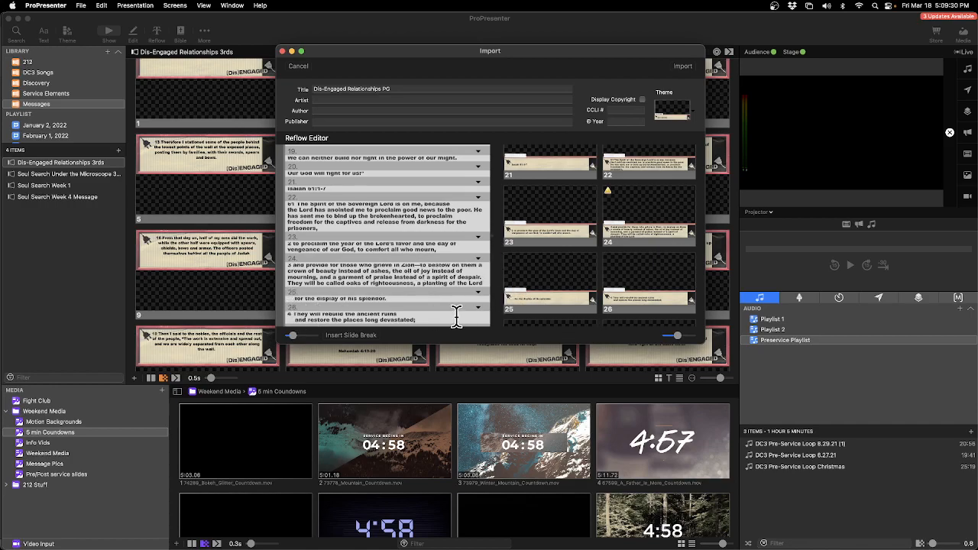
{"action": "key", "text": "BackSpace"}
{"action": "left_click", "coordinate": [470, 278]}
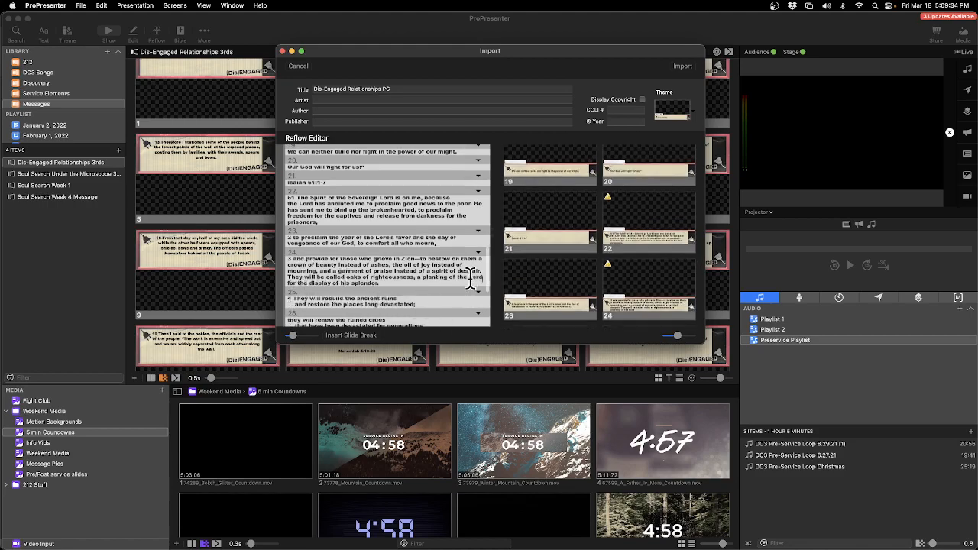
{"action": "key", "text": "BackSpace"}
Insert a slide break on slide 24 before "They will be called oaks of righteousness"
{"action": "scroll", "coordinate": [579, 269], "scroll_direction": "down", "scroll_amount": 1}
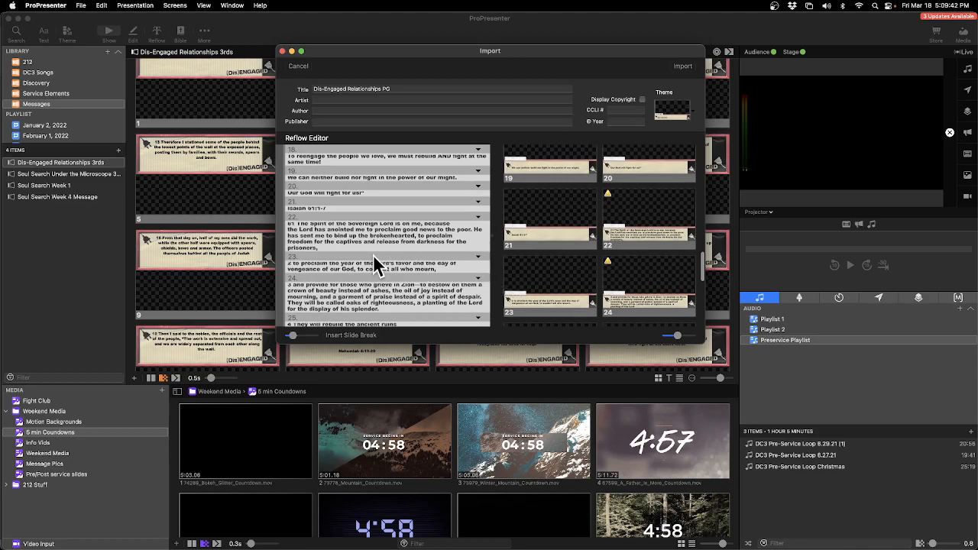
{"action": "scroll", "coordinate": [309, 267], "scroll_direction": "down", "scroll_amount": 4}
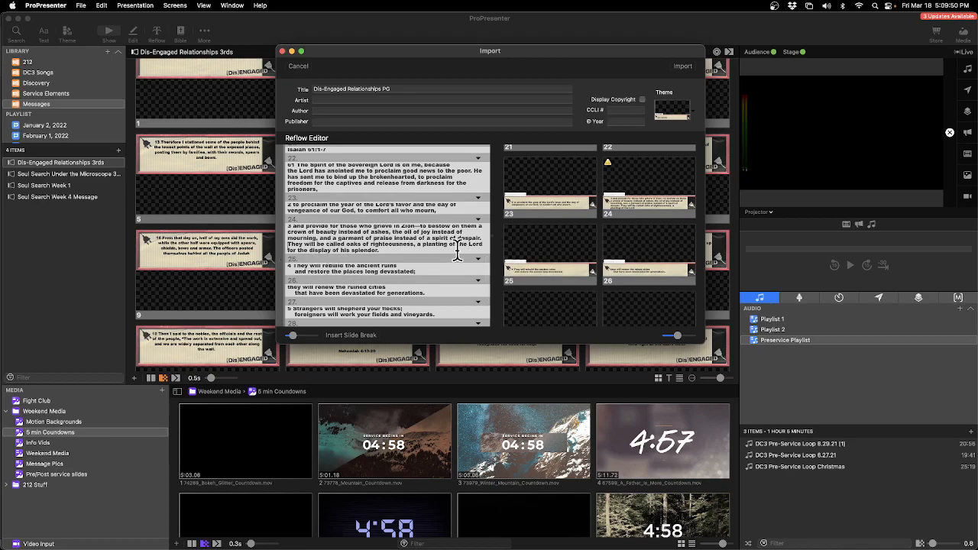
{"action": "key", "text": "alt+Return"}
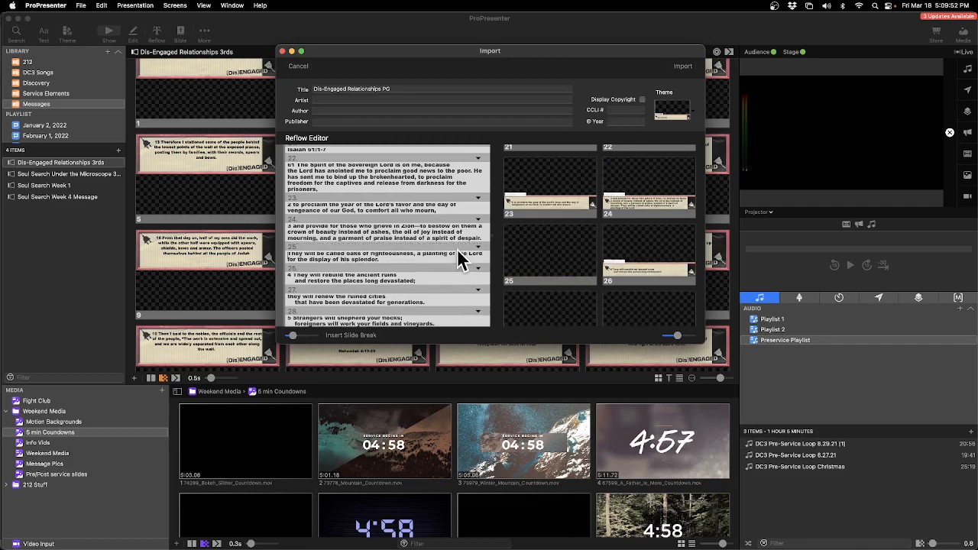
Join "for the display of his splendor." onto its preceding line and merge the "They will be called oaks of righteousness" passage back into slide 24
{"action": "scroll", "coordinate": [457, 249], "scroll_direction": "down", "scroll_amount": 2}
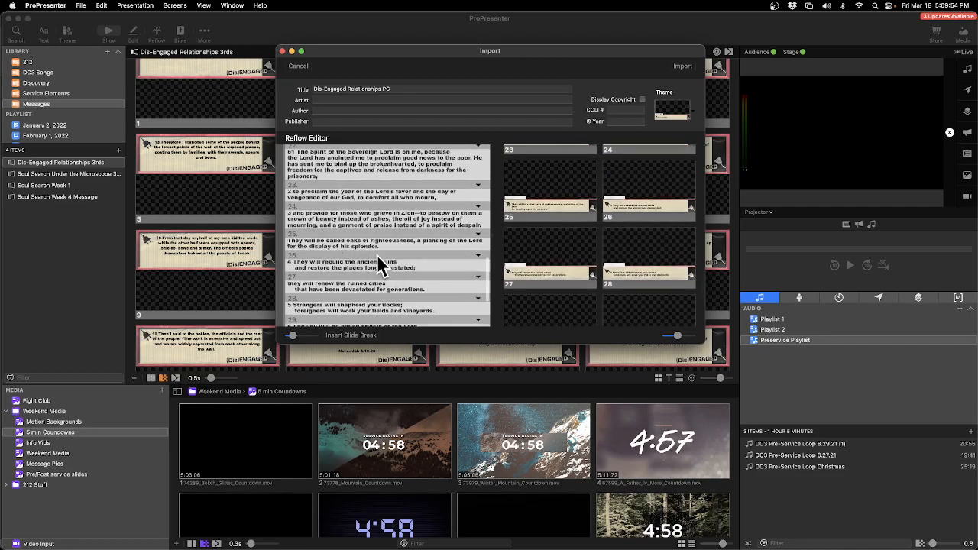
{"action": "scroll", "coordinate": [388, 257], "scroll_direction": "up", "scroll_amount": 1}
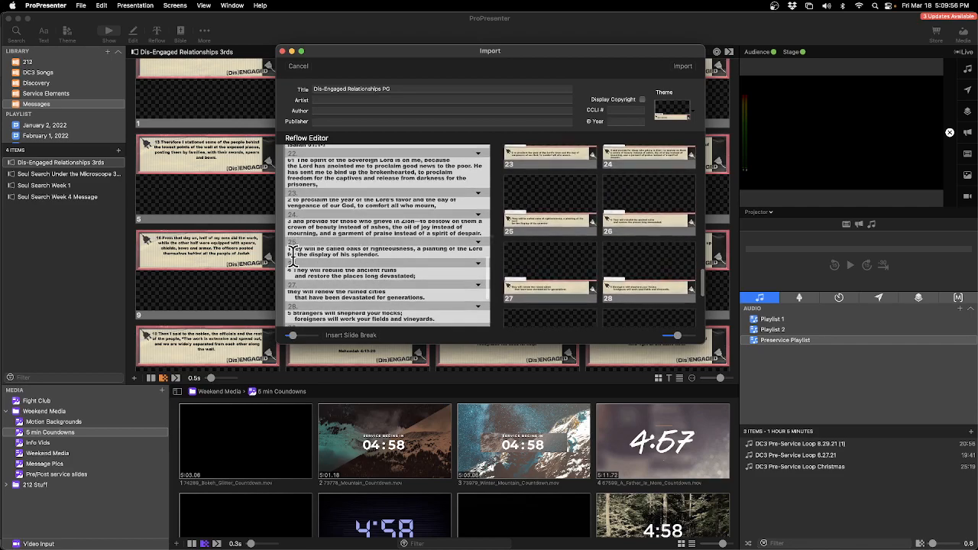
{"action": "key", "text": "BackSpace"}
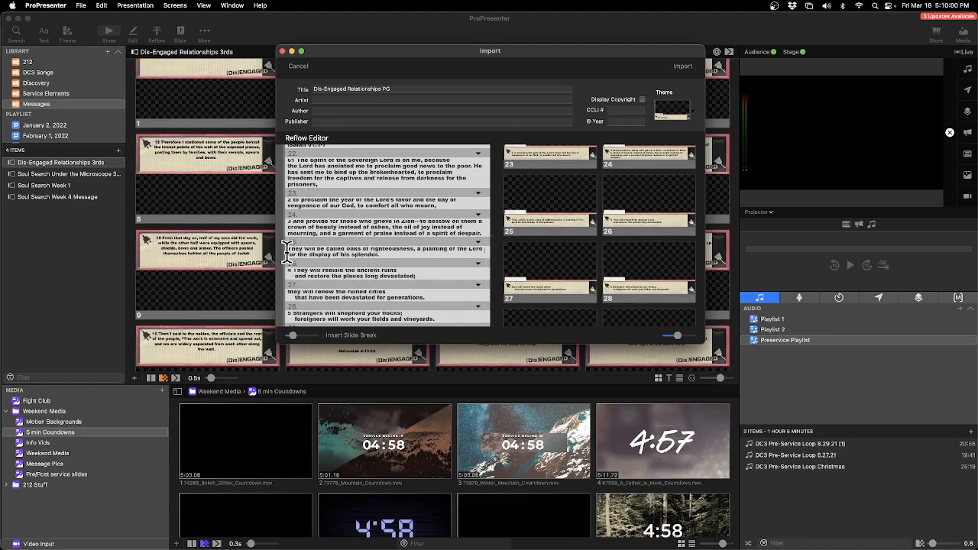
{"action": "key", "text": "BackSpace"}
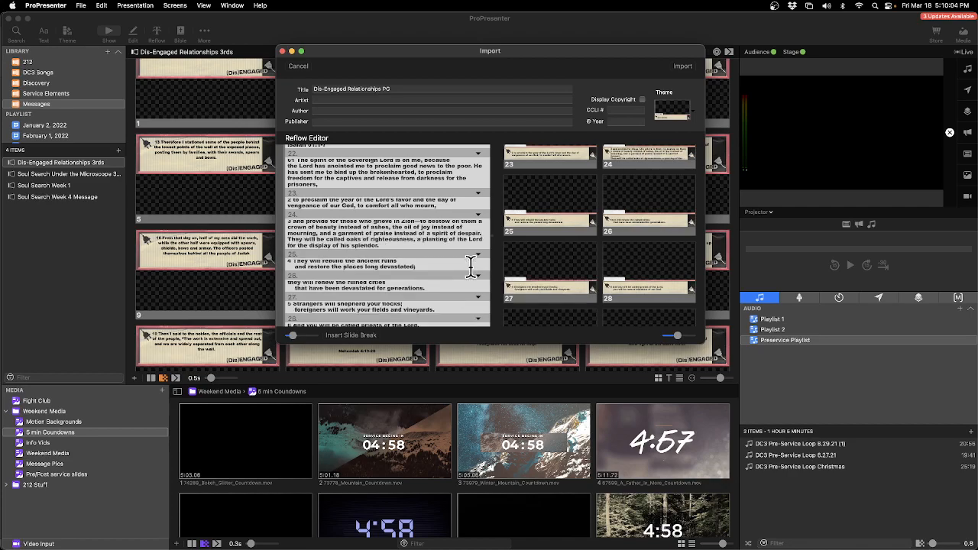
{"action": "key", "text": "BackSpace"}
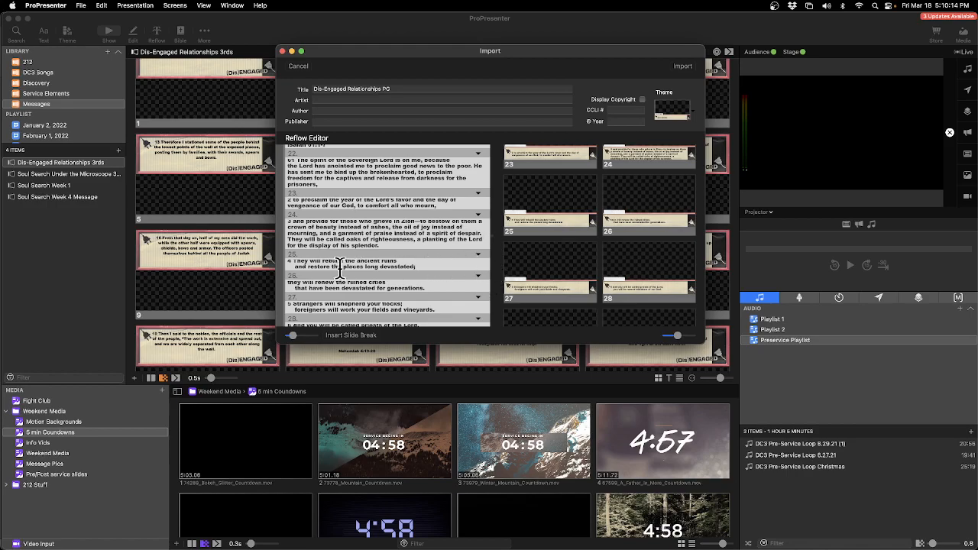
Merge "they will renew the ruined cities that have been devastated for generations." into slide 25 with the rest of verse 4
{"action": "left_click", "coordinate": [477, 277]}
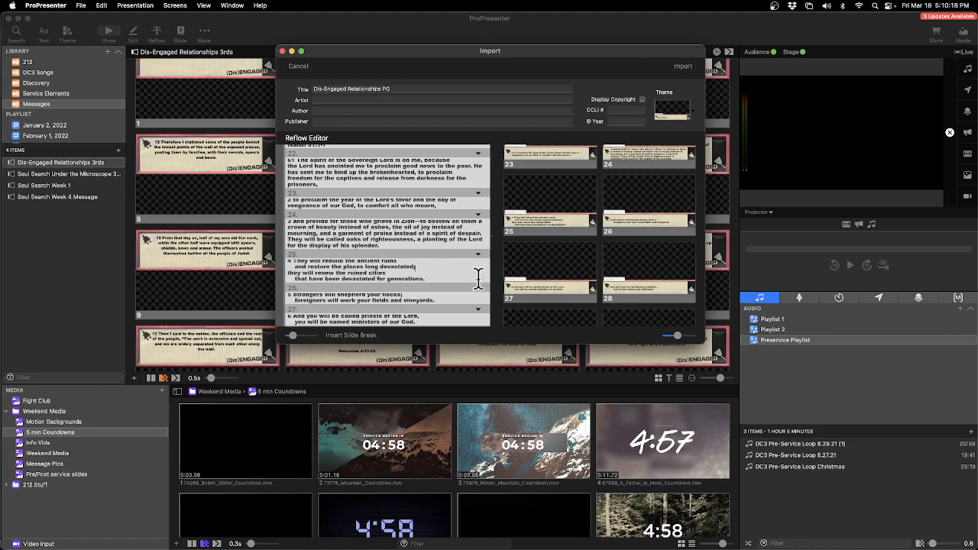
{"action": "scroll", "coordinate": [295, 297], "scroll_direction": "down", "scroll_amount": 1}
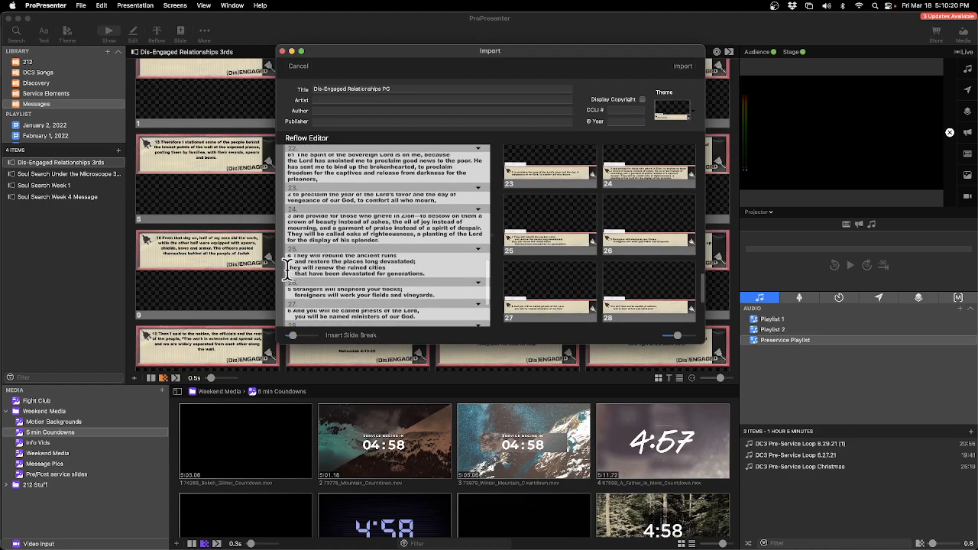
Merge all the verse 7 passages into one slide and both verse 6 passages into another
{"action": "scroll", "coordinate": [360, 269], "scroll_direction": "down", "scroll_amount": 5}
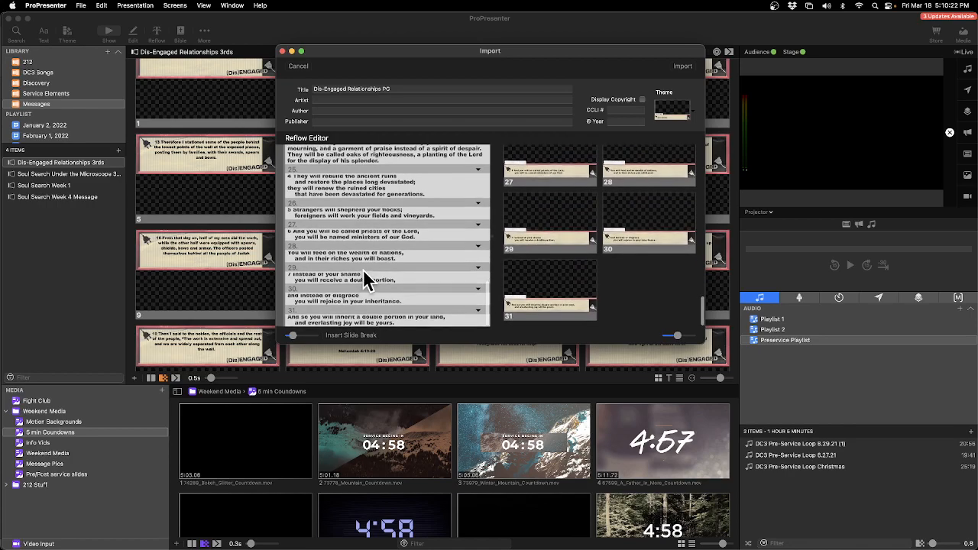
{"action": "left_click", "coordinate": [295, 295]}
{"action": "key", "text": "BackSpace"}
{"action": "left_click", "coordinate": [289, 317]}
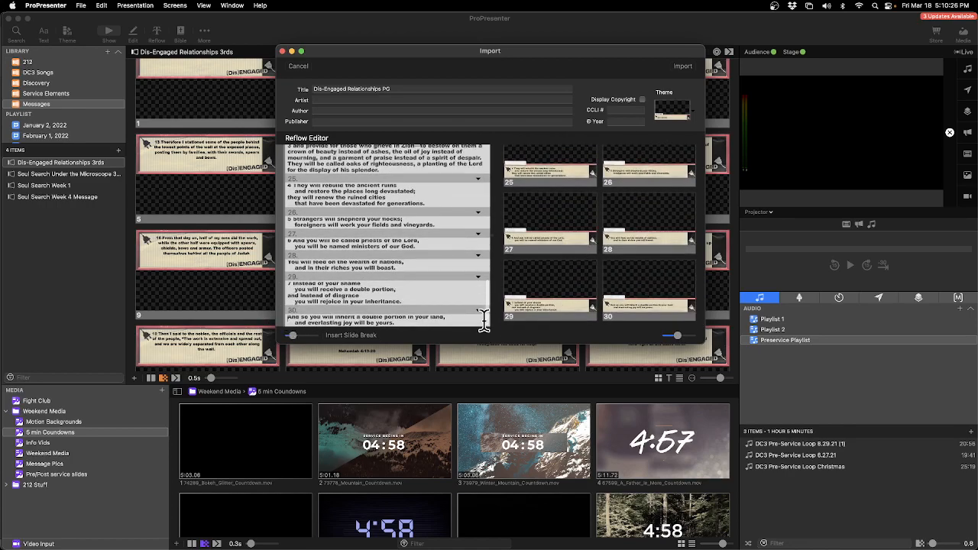
{"action": "key", "text": "BackSpace"}
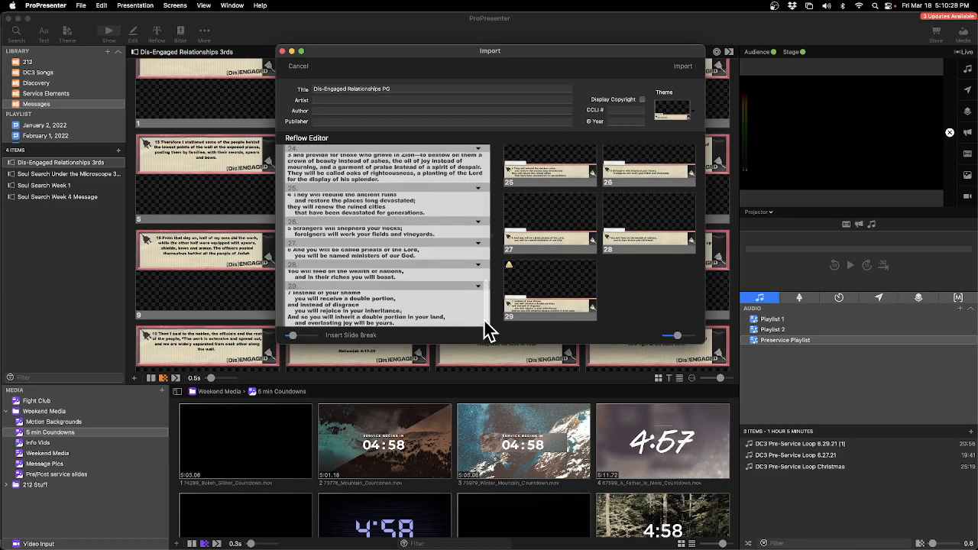
{"action": "left_click", "coordinate": [289, 271]}
{"action": "key", "text": "BackSpace"}
Review the reflowed slides and import the presentation as a new version of the existing file
{"action": "scroll", "coordinate": [382, 279], "scroll_direction": "up", "scroll_amount": 10}
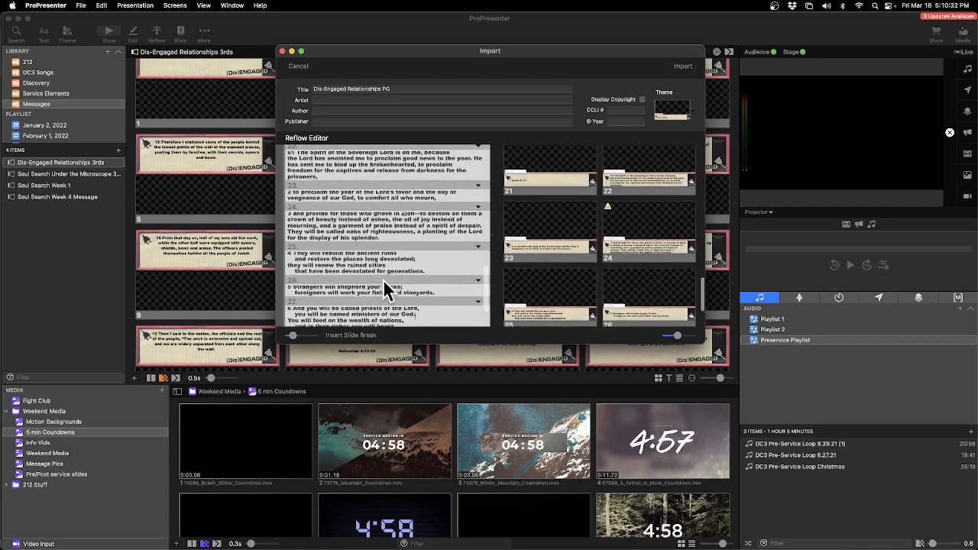
{"action": "scroll", "coordinate": [383, 279], "scroll_direction": "up", "scroll_amount": 5}
{"action": "scroll", "coordinate": [383, 280], "scroll_direction": "up", "scroll_amount": 10}
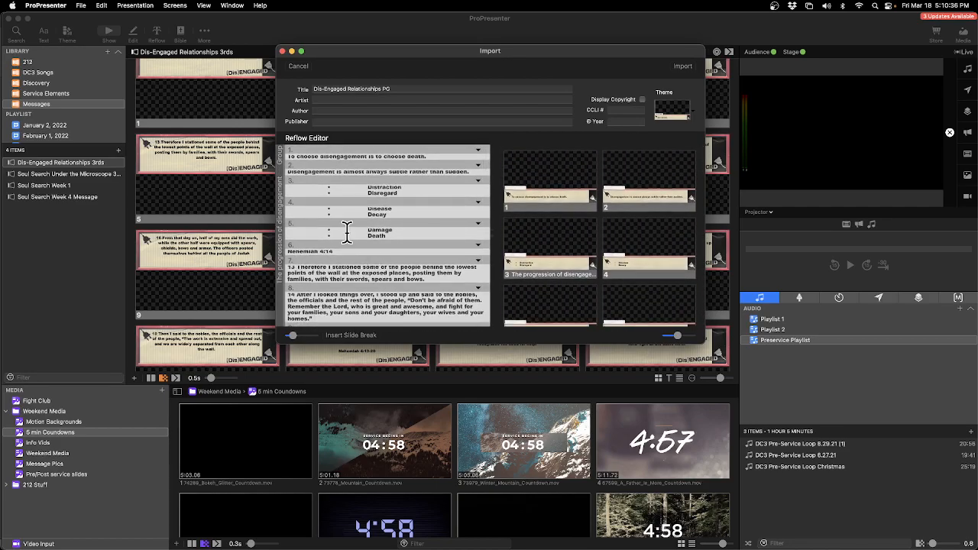
{"action": "scroll", "coordinate": [376, 281], "scroll_direction": "down", "scroll_amount": 6}
{"action": "scroll", "coordinate": [371, 311], "scroll_direction": "down", "scroll_amount": 5}
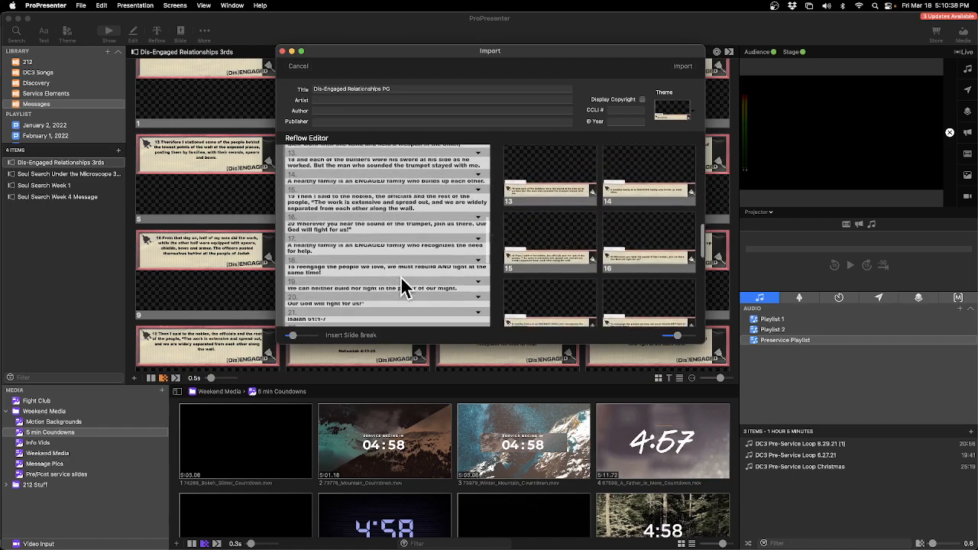
{"action": "left_click", "coordinate": [682, 67]}
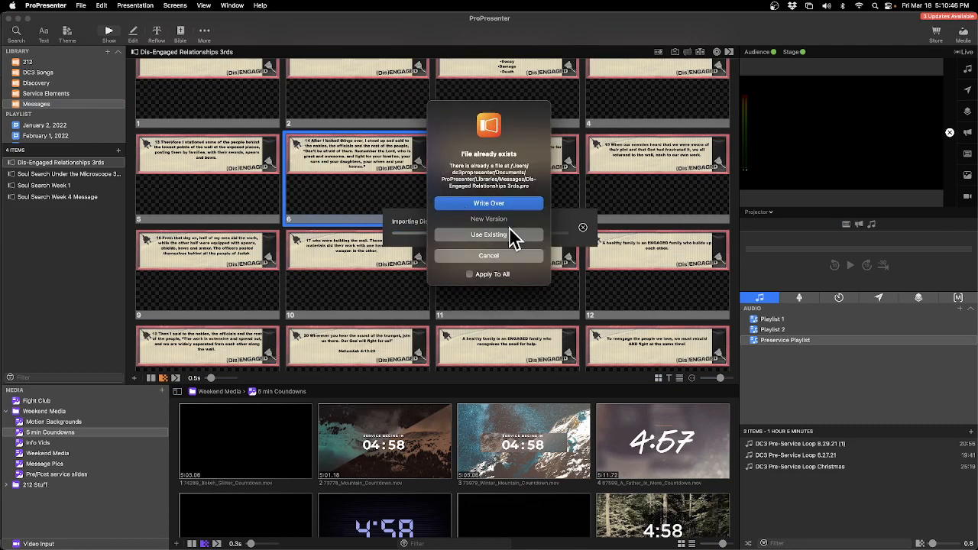
{"action": "left_click", "coordinate": [506, 220]}
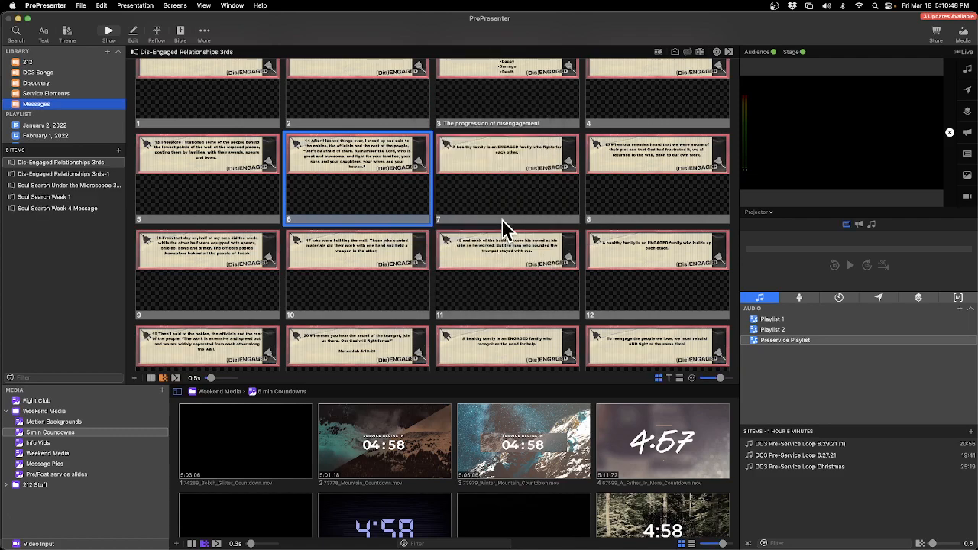
Rename the newly imported presentation in the Messages library to "Dis-Engaged Relationships 3rds PG"
{"action": "left_click", "coordinate": [93, 175]}
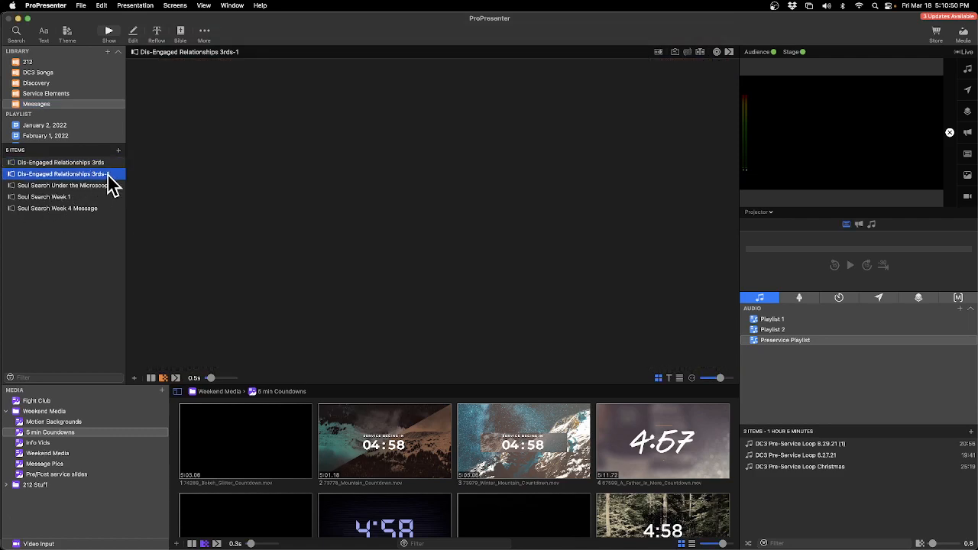
{"action": "right_click", "coordinate": [102, 176]}
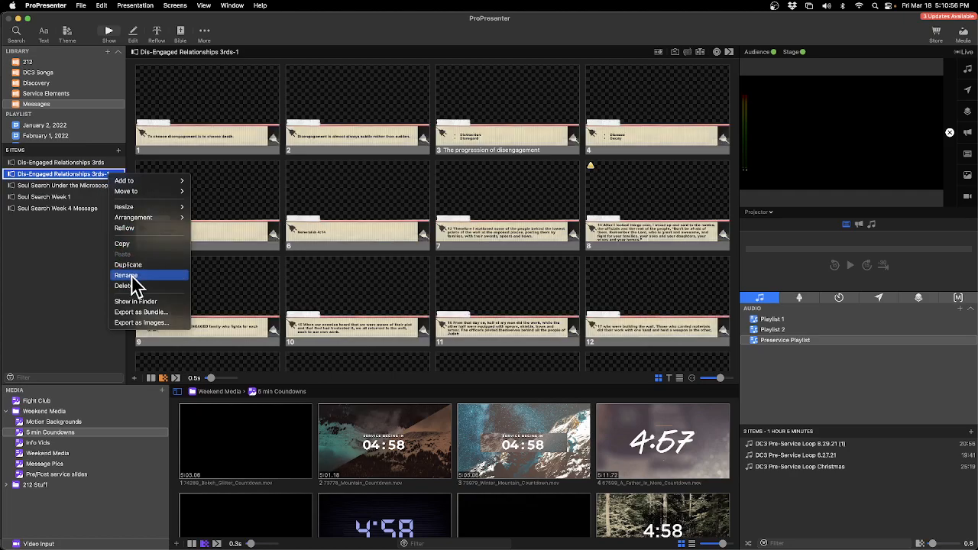
{"action": "left_click", "coordinate": [131, 276]}
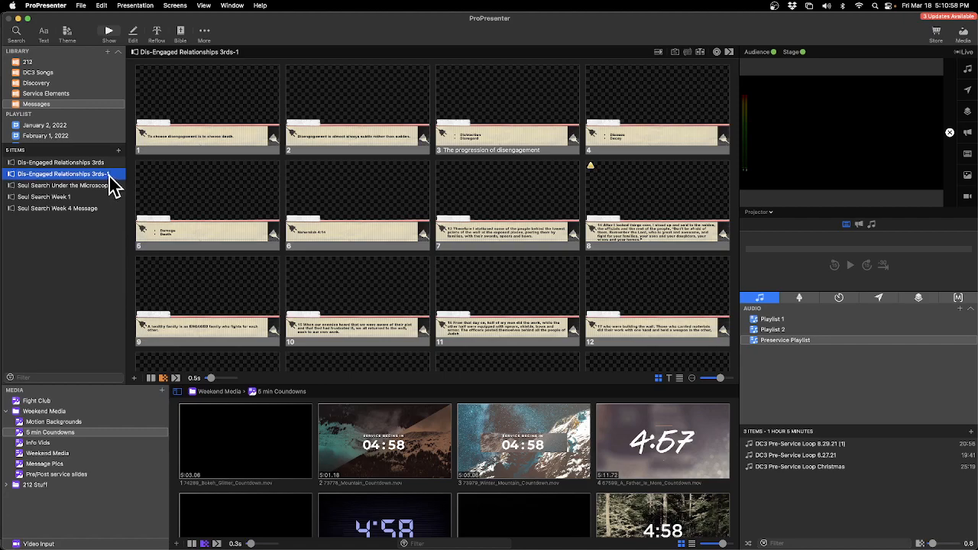
{"action": "right_click", "coordinate": [110, 175]}
{"action": "left_click", "coordinate": [139, 275]}
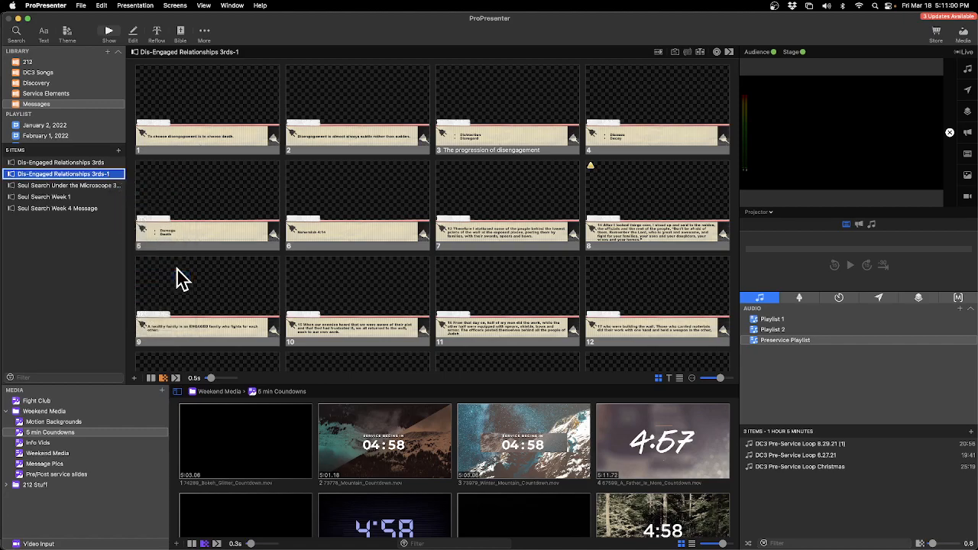
{"action": "key", "text": "BackSpace"}
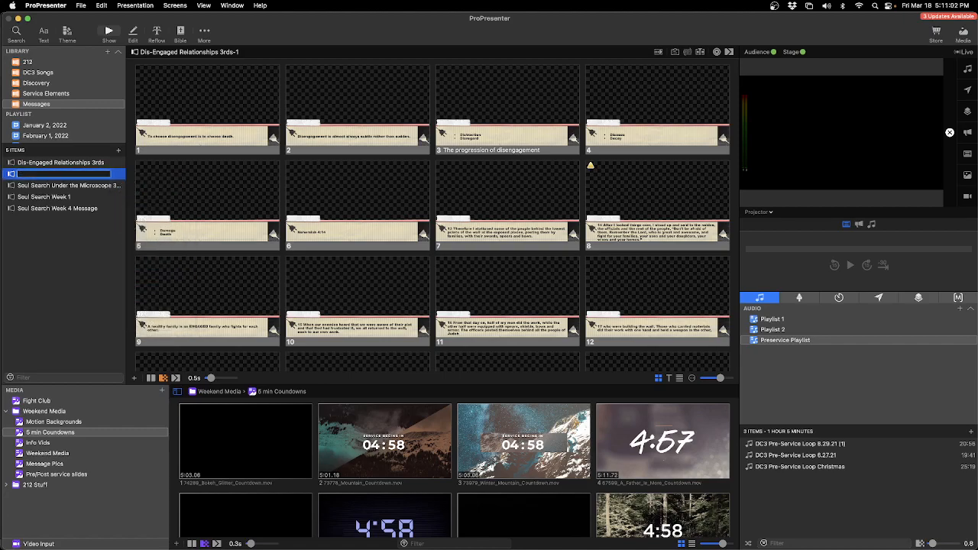
{"action": "key", "text": "Return"}
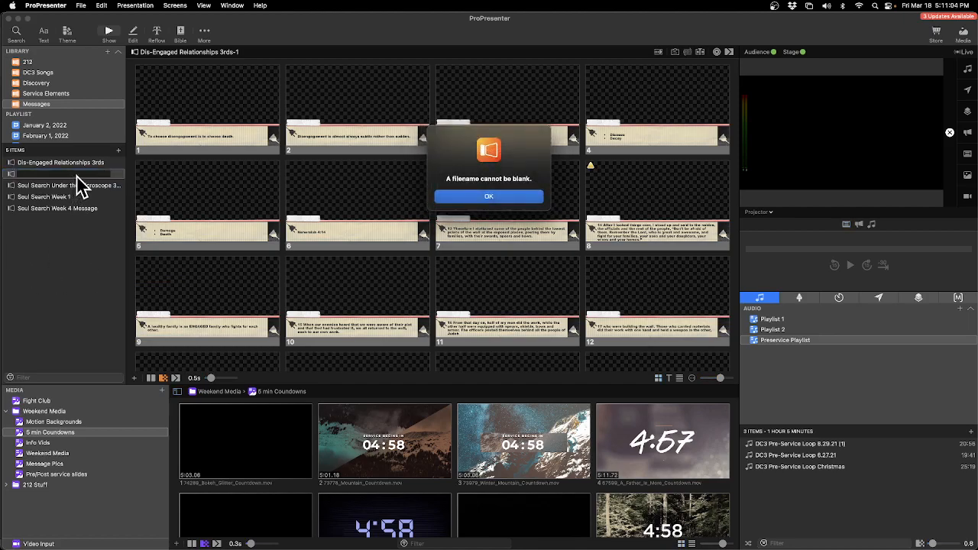
{"action": "left_click", "coordinate": [443, 199]}
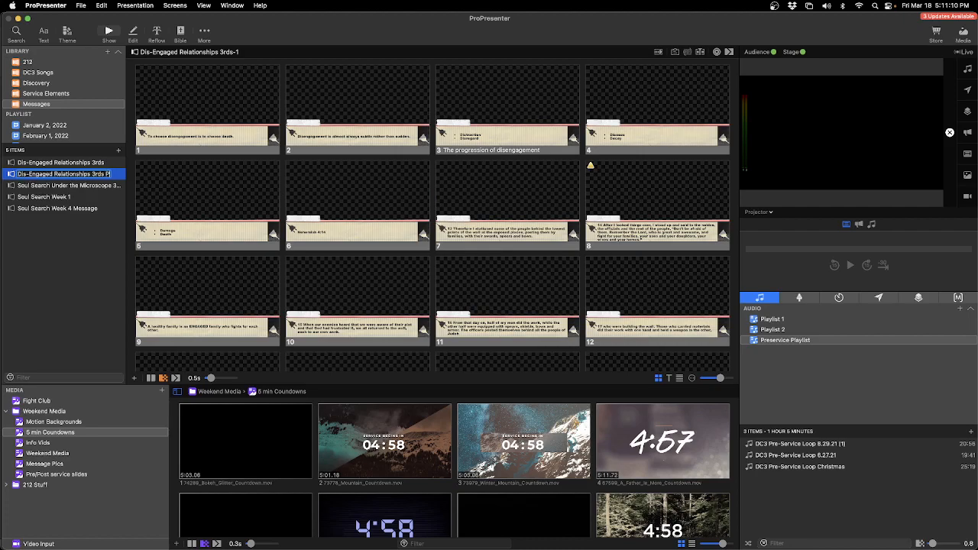
{"action": "key", "text": "Return"}
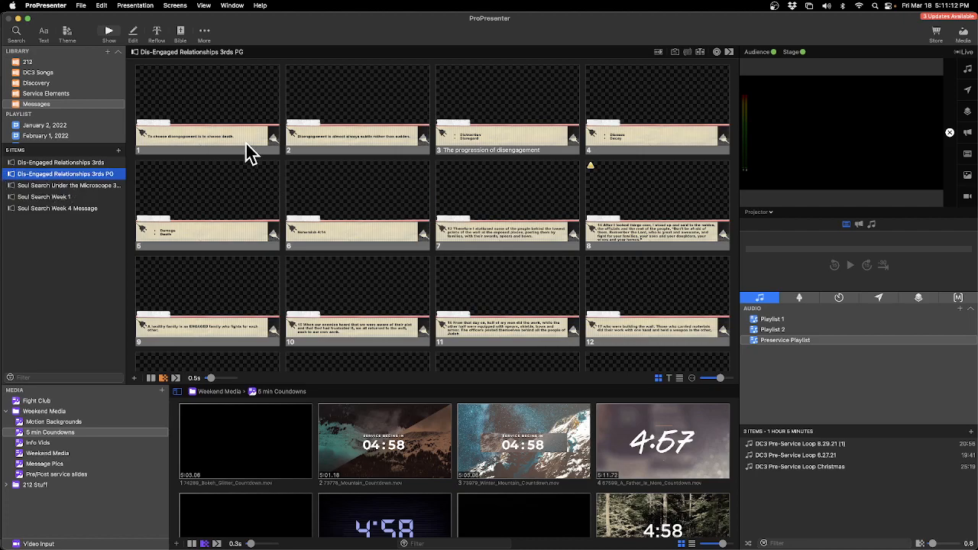
Open the PG presentation for reflow and join "and restore the places long devastated;" onto the first line of verse 4 on slide 25
{"action": "left_click", "coordinate": [163, 35]}
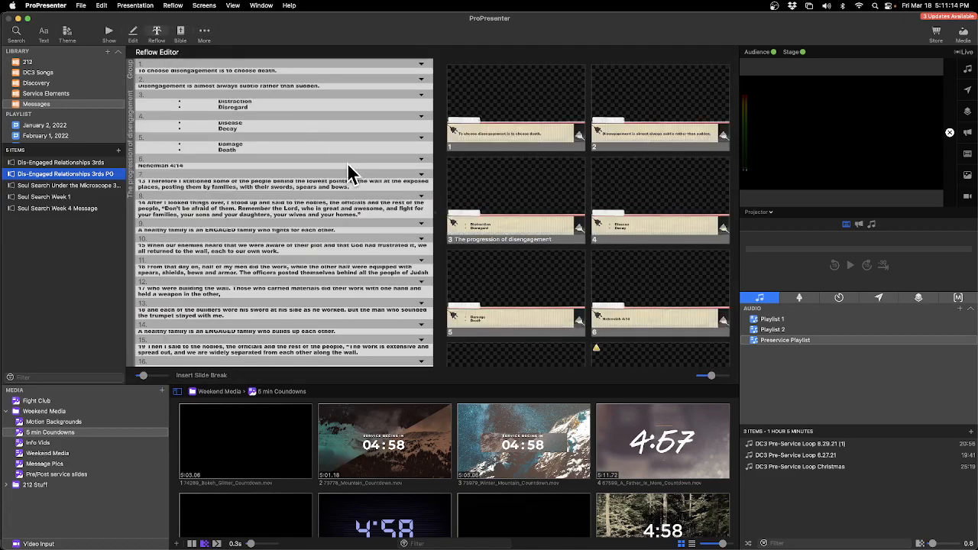
{"action": "scroll", "coordinate": [337, 176], "scroll_direction": "down", "scroll_amount": 10}
{"action": "scroll", "coordinate": [321, 174], "scroll_direction": "down", "scroll_amount": 8}
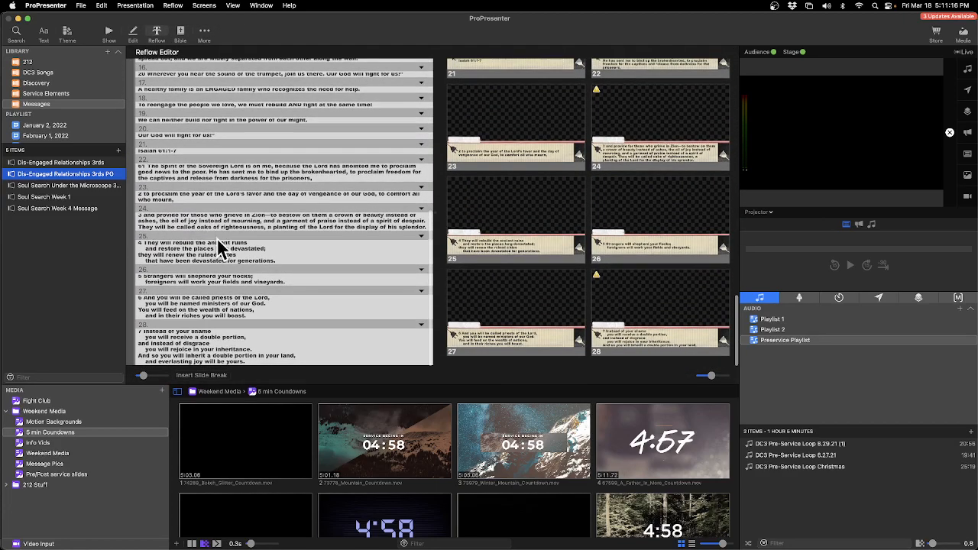
{"action": "left_click", "coordinate": [145, 254]}
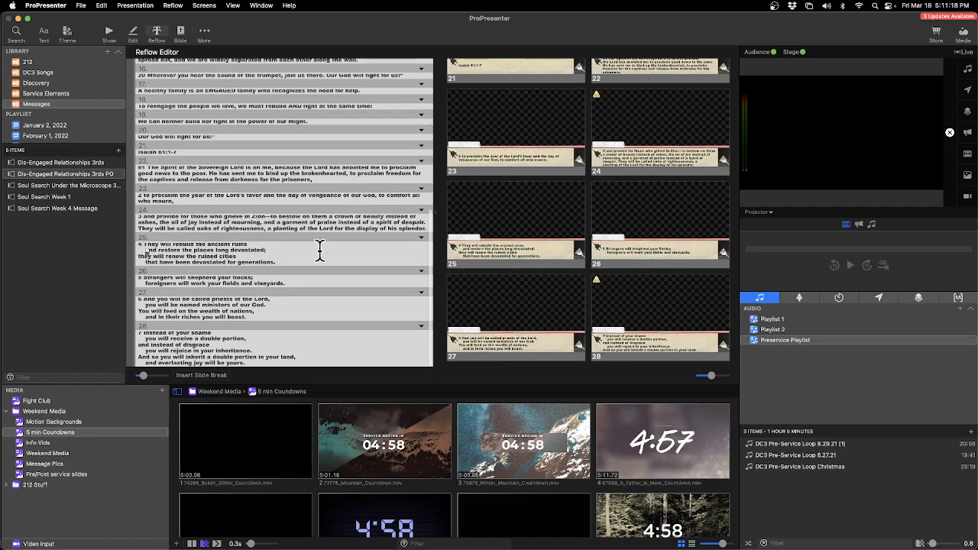
{"action": "key", "text": "BackSpace"}
{"action": "key", "text": "BackSpace"}
{"action": "key", "text": "BackSpace"}
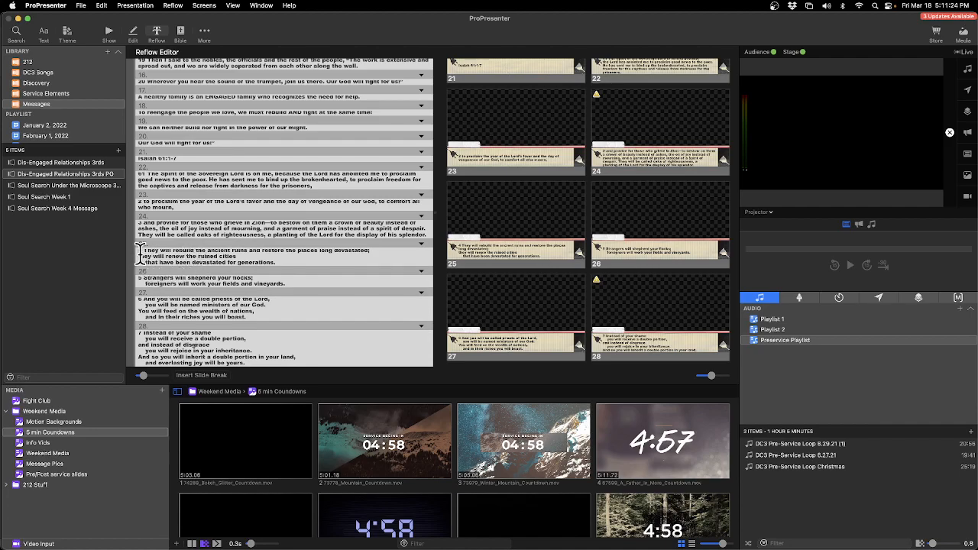
Join "they will renew the ruined cities" and "that have been devastated for generations." into slide 25's running text without indents
{"action": "key", "text": "BackSpace"}
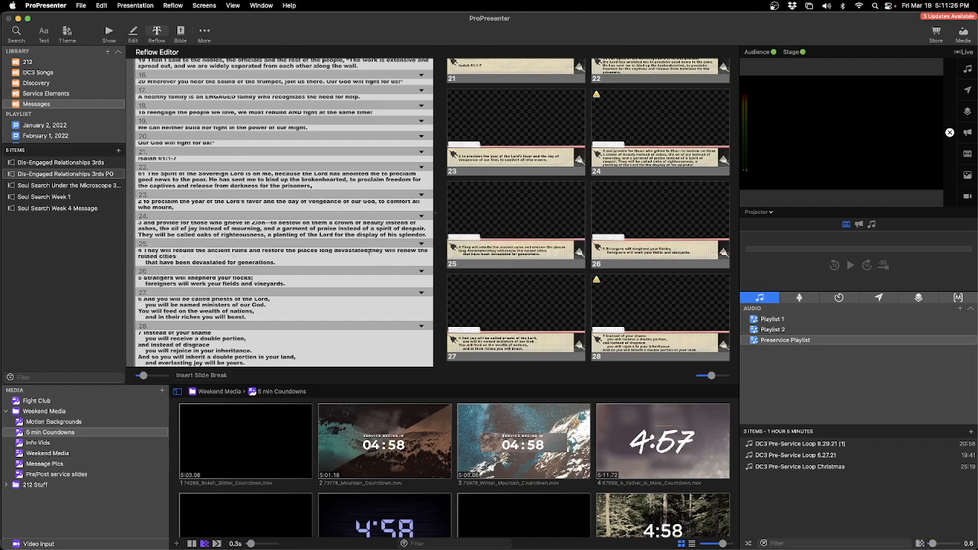
{"action": "key", "text": "BackSpace"}
{"action": "key", "text": "BackSpace"}
{"action": "key", "text": "BackSpace"}
{"action": "key", "text": "BackSpace"}
{"action": "key", "text": "BackSpace"}
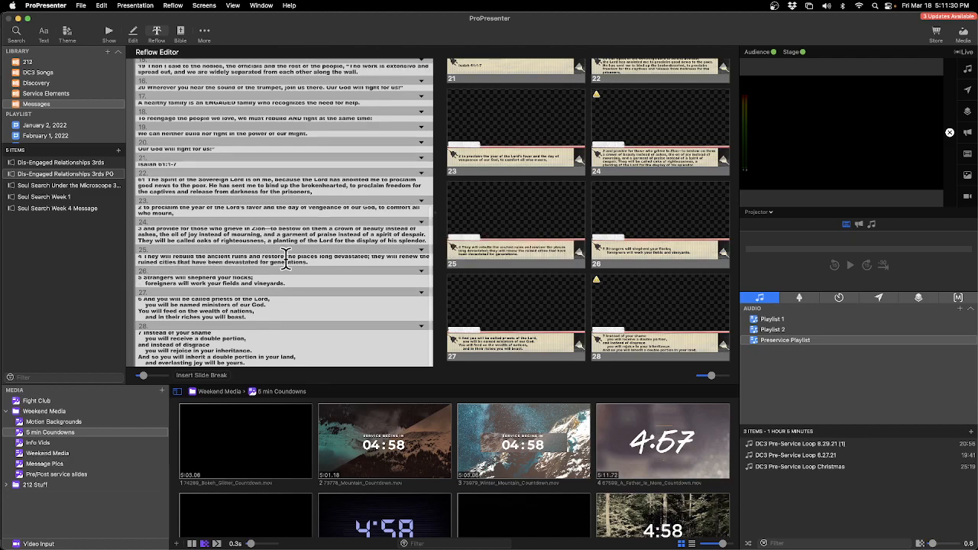
Join "foreigners will work your fields and vineyards." onto the first line of verse 5 on slide 26
{"action": "key", "text": "BackSpace"}
{"action": "key", "text": "BackSpace"}
{"action": "key", "text": "BackSpace"}
{"action": "key", "text": "BackSpace"}
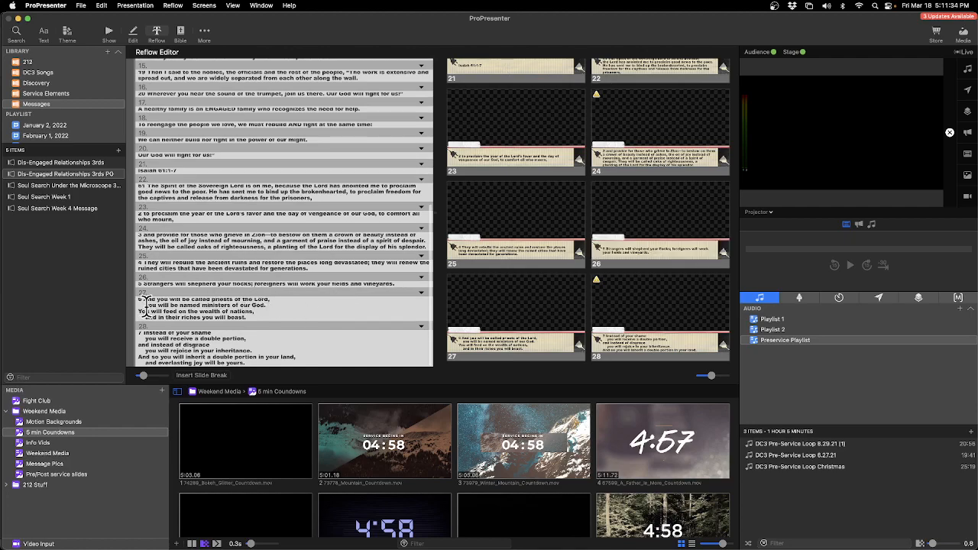
Join "you will be named ministers of our God." onto the first line of verse 6 on slide 27
{"action": "key", "text": "BackSpace"}
{"action": "key", "text": "BackSpace"}
{"action": "key", "text": "BackSpace"}
{"action": "key", "text": "BackSpace"}
{"action": "key", "text": "BackSpace"}
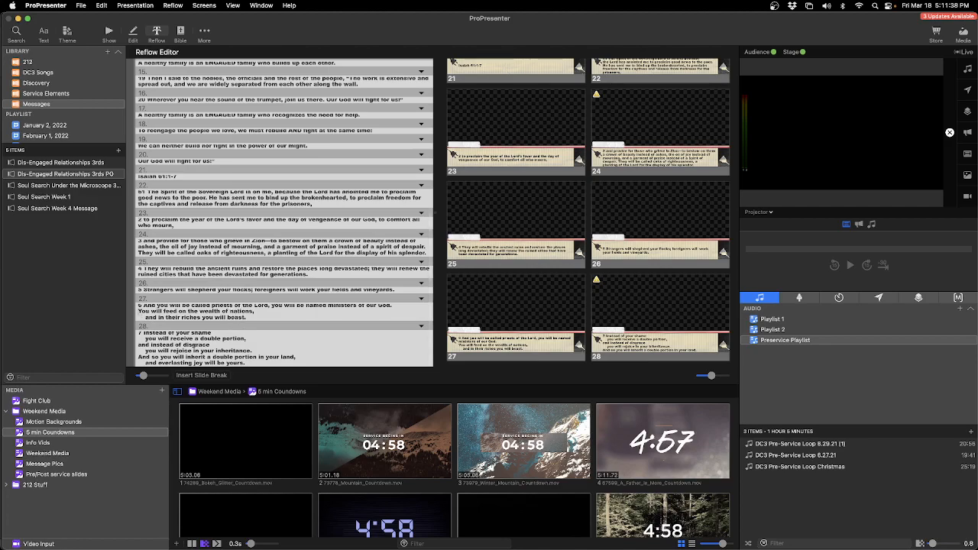
Join "You will feed on the wealth of nations," and "and in their riches you will boast." into slide 27's running text
{"action": "key", "text": "BackSpace"}
{"action": "key", "text": "BackSpace"}
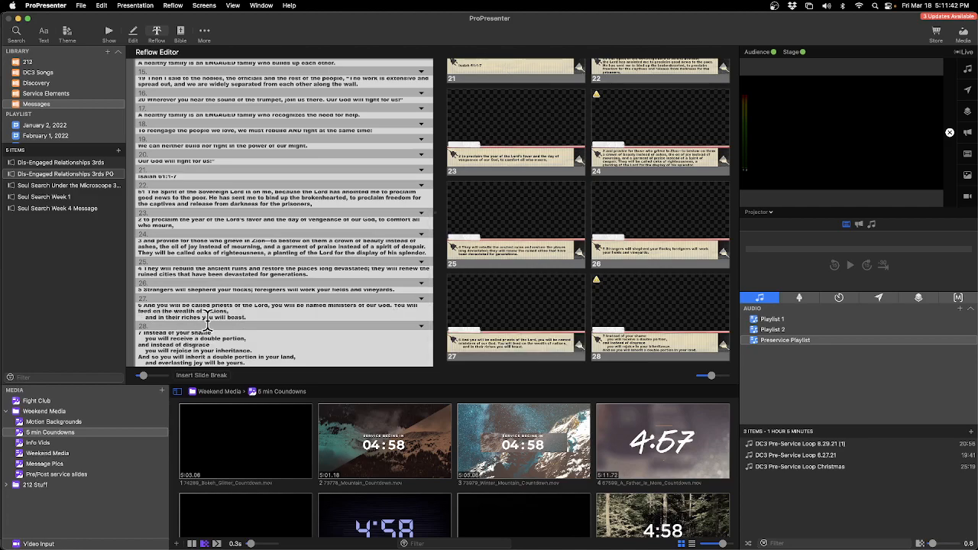
{"action": "key", "text": "BackSpace"}
{"action": "key", "text": "BackSpace"}
{"action": "key", "text": "BackSpace"}
{"action": "key", "text": "BackSpace"}
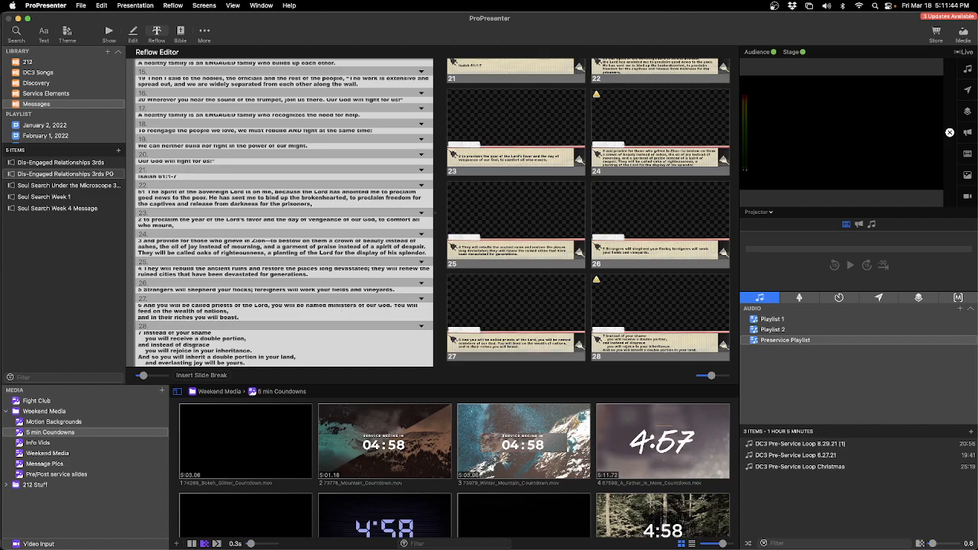
{"action": "key", "text": "BackSpace"}
{"action": "key", "text": "BackSpace"}
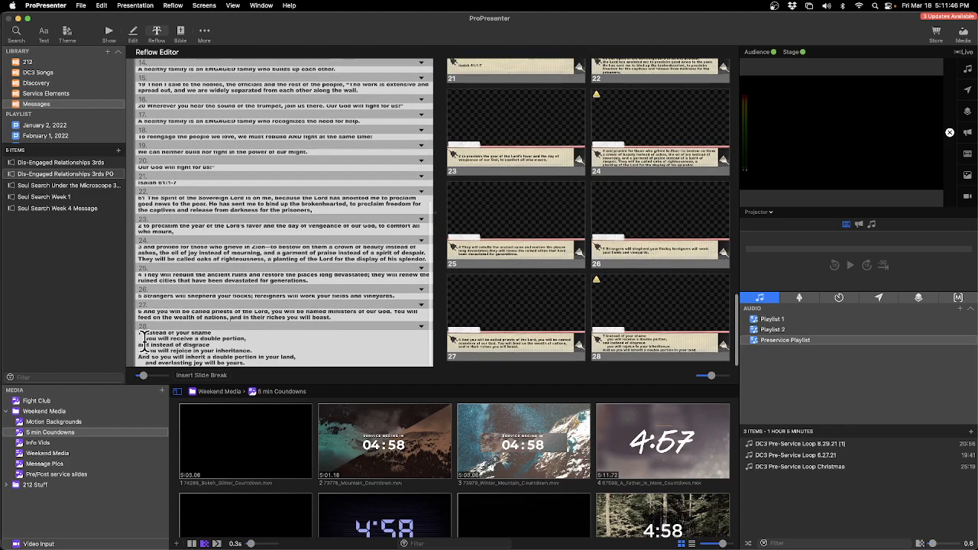
Join the verse 7 lines on slide 28 from "Instead of your shame" through "you will rejoice in your inheritance." into running text
{"action": "key", "text": "BackSpace"}
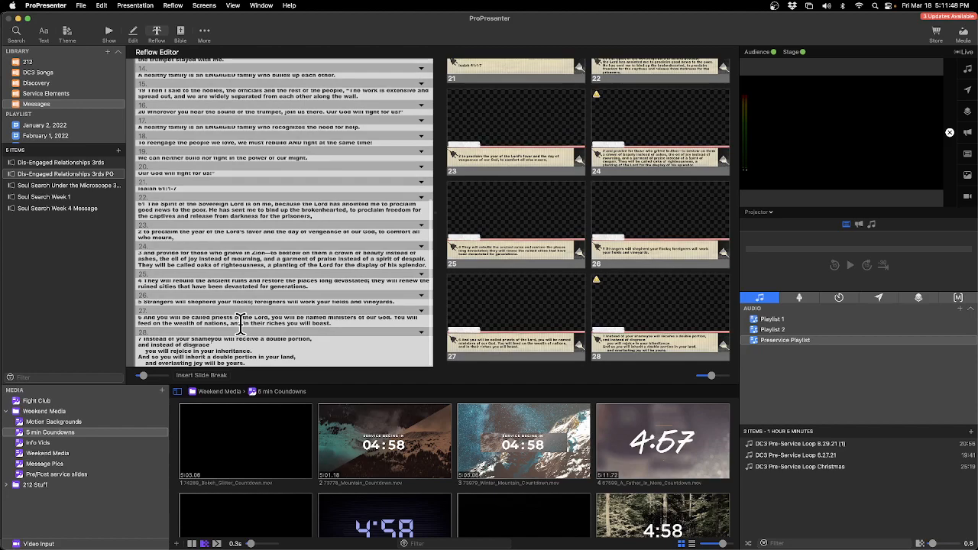
{"action": "key", "text": "BackSpace"}
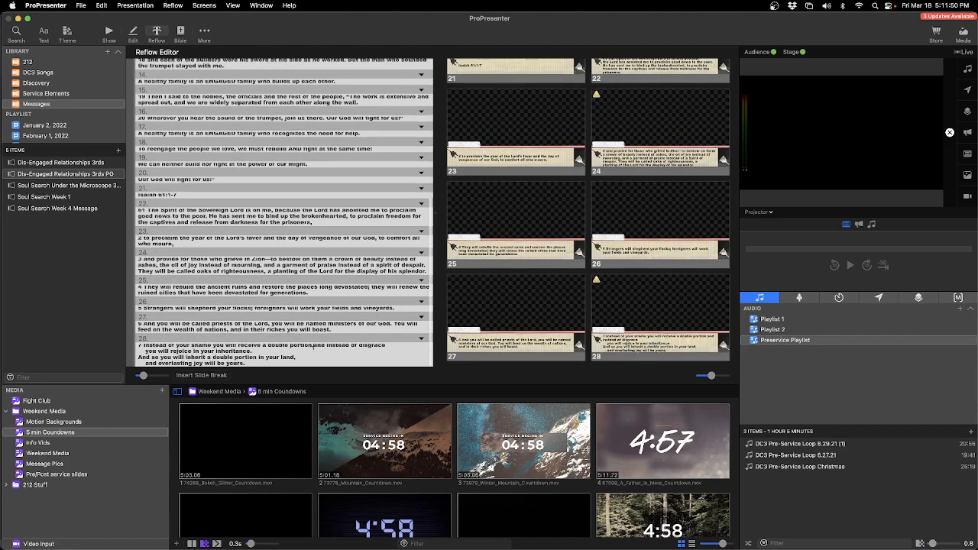
{"action": "key", "text": "BackSpace"}
{"action": "key", "text": "BackSpace"}
{"action": "key", "text": "BackSpace"}
{"action": "key", "text": "BackSpace"}
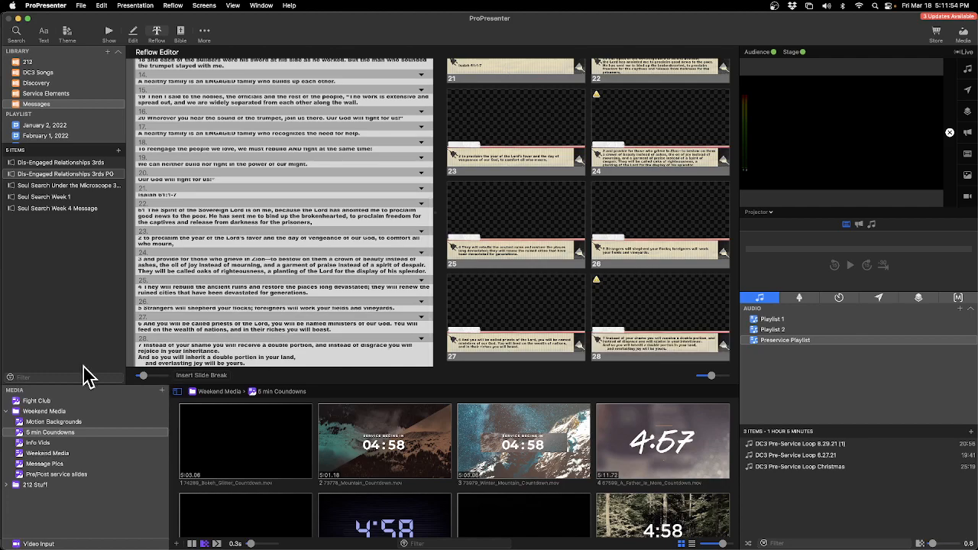
Join "And so you will inherit a double portion in your land," and "and everlasting joy will be yours." into slide 28's running text
{"action": "key", "text": "BackSpace"}
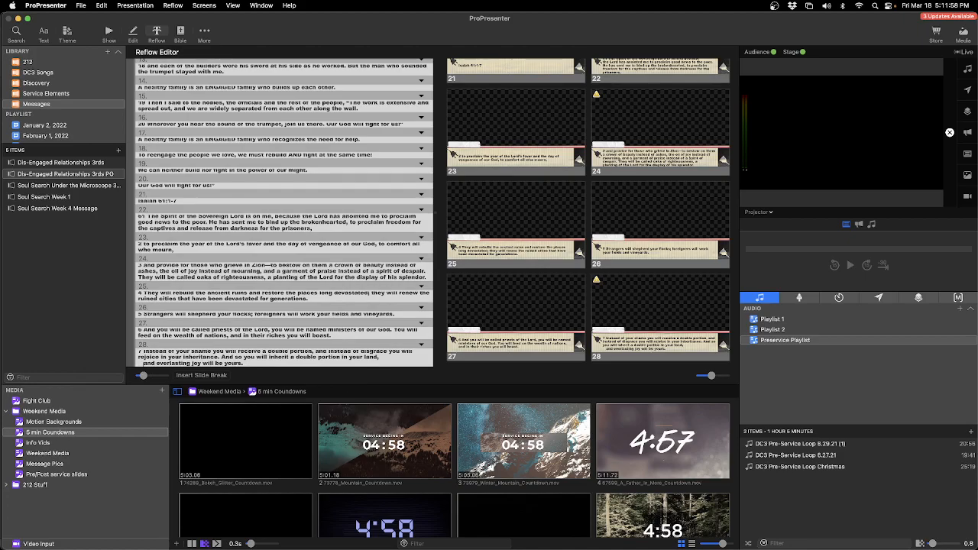
{"action": "key", "text": "BackSpace"}
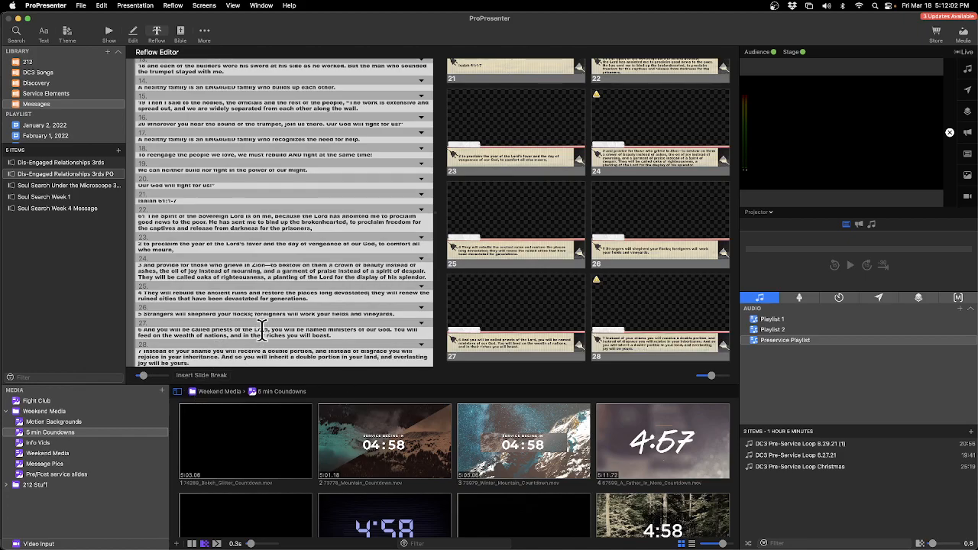
{"action": "scroll", "coordinate": [262, 322], "scroll_direction": "up", "scroll_amount": 10}
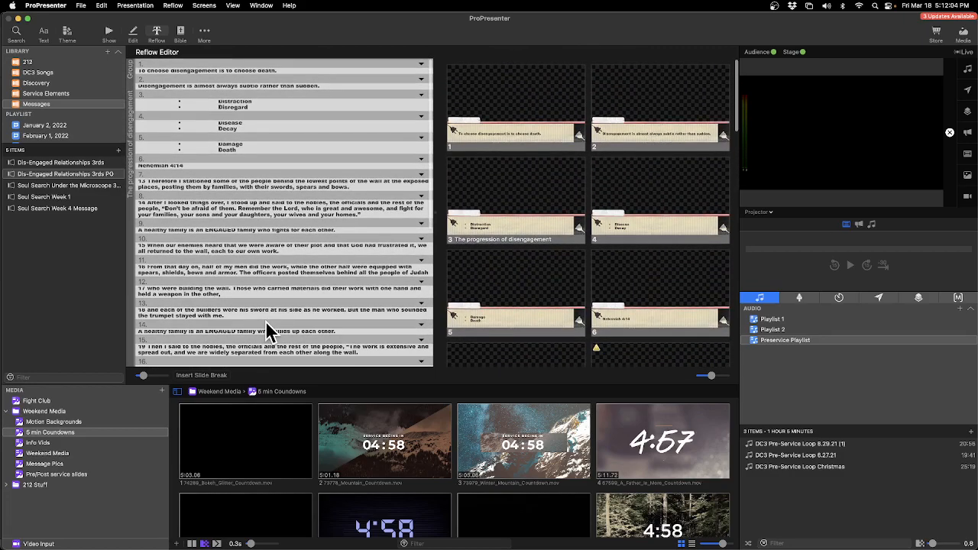
Open slide 6 for editing and copy its "Nehemiah 4:14" text
{"action": "scroll", "coordinate": [681, 291], "scroll_direction": "down", "scroll_amount": 5}
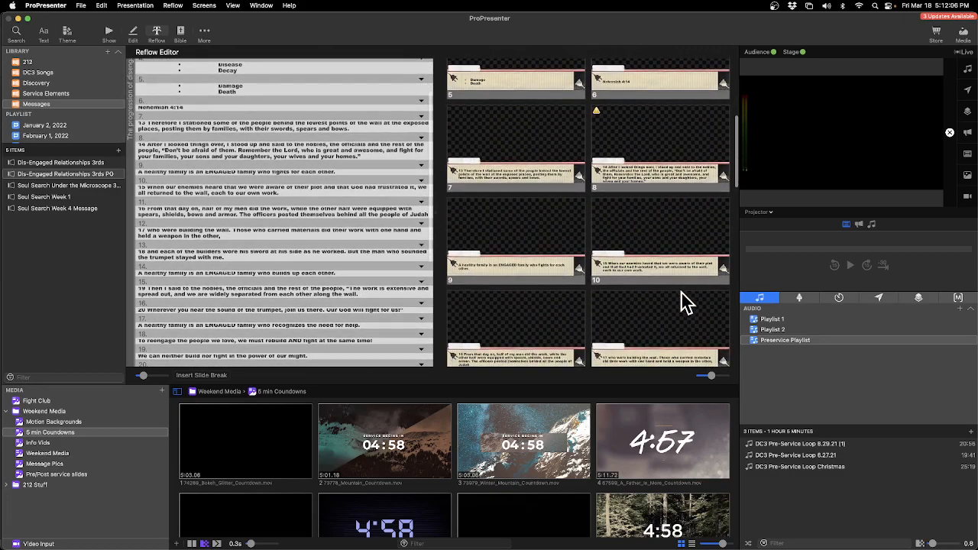
{"action": "scroll", "coordinate": [657, 292], "scroll_direction": "up", "scroll_amount": 2}
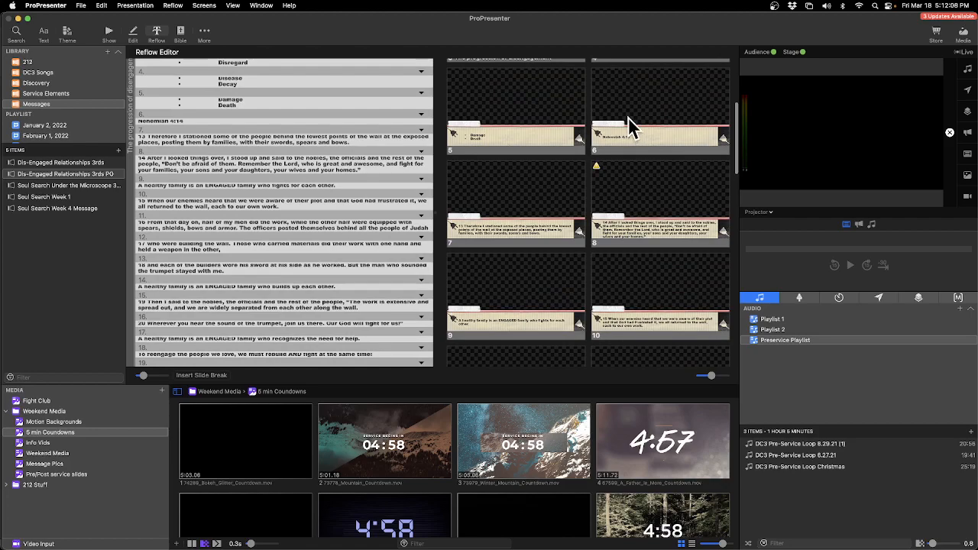
{"action": "right_click", "coordinate": [629, 120]}
{"action": "left_click", "coordinate": [361, 226]}
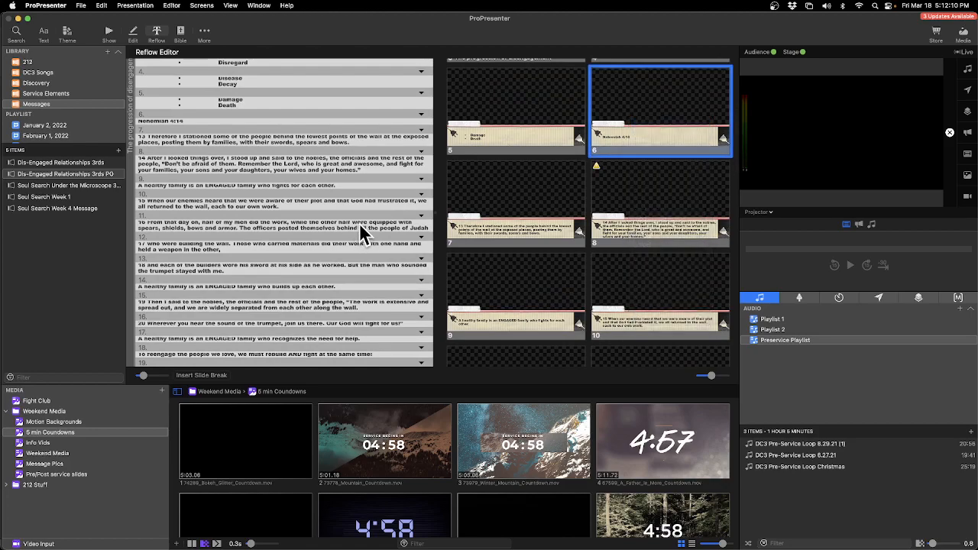
{"action": "left_click", "coordinate": [317, 430]}
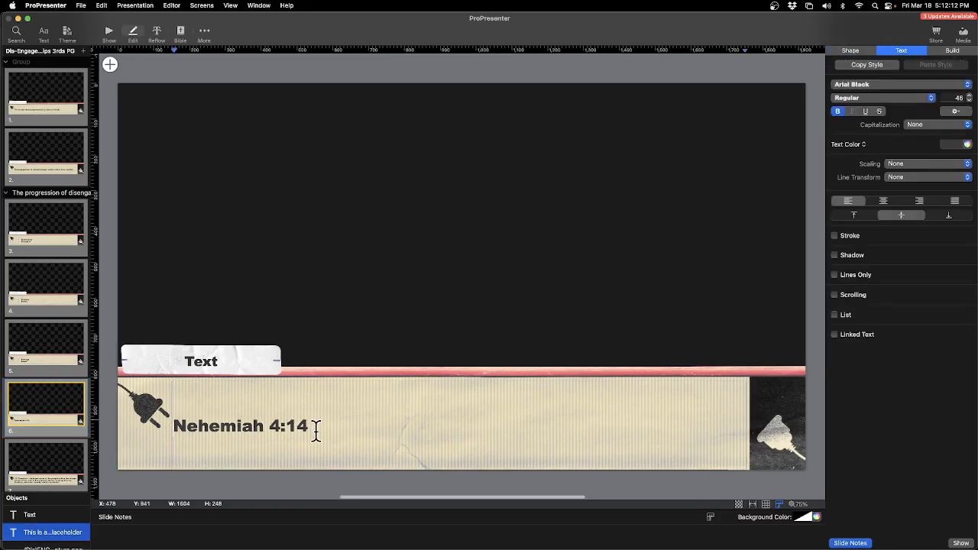
{"action": "left_click_drag", "start_coordinate": [311, 431], "coordinate": [169, 435]}
{"action": "key", "text": "super+c"}
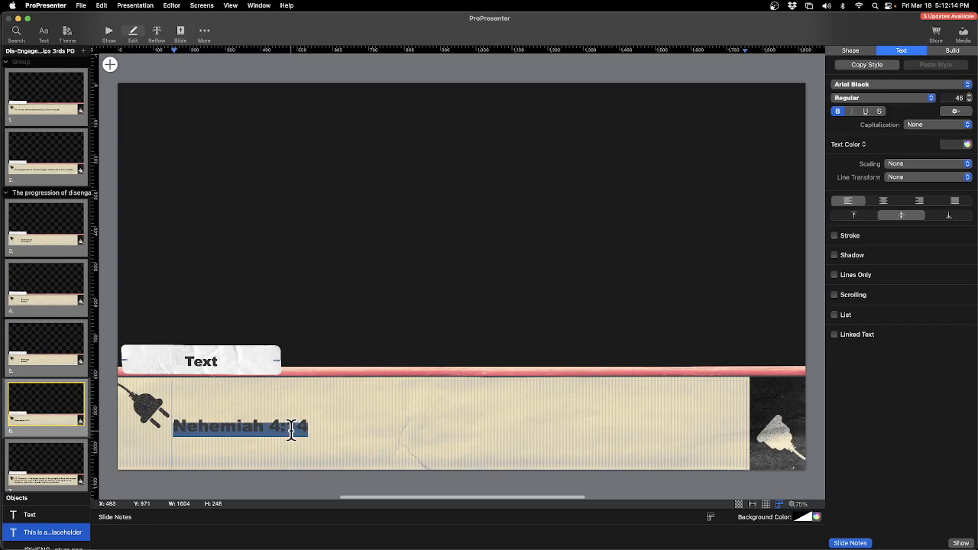
Replace the placeholder in slide 6's title tab with "Nehemiah 4:14", matching the tab's style, and copy the restyled text
{"action": "left_click", "coordinate": [204, 361]}
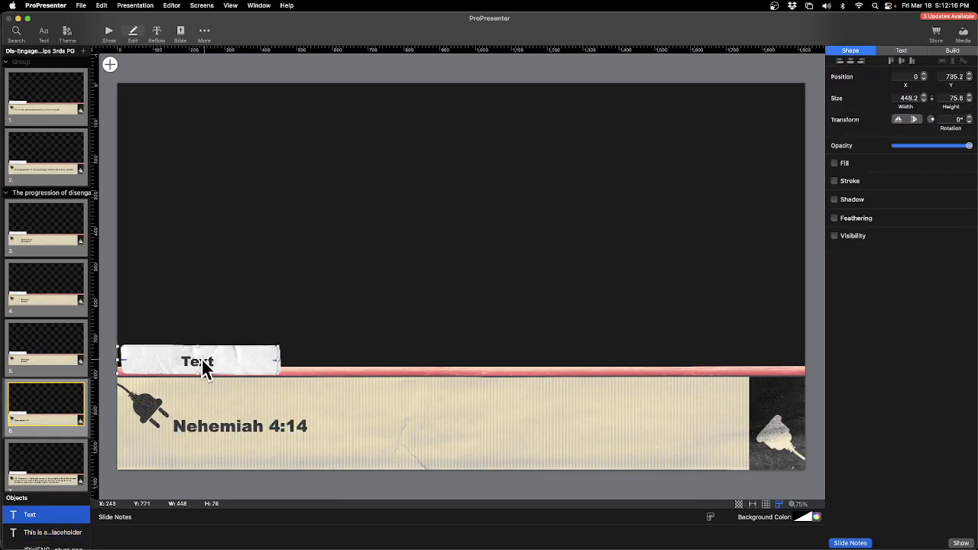
{"action": "double_click", "coordinate": [204, 363]}
{"action": "right_click", "coordinate": [208, 368]}
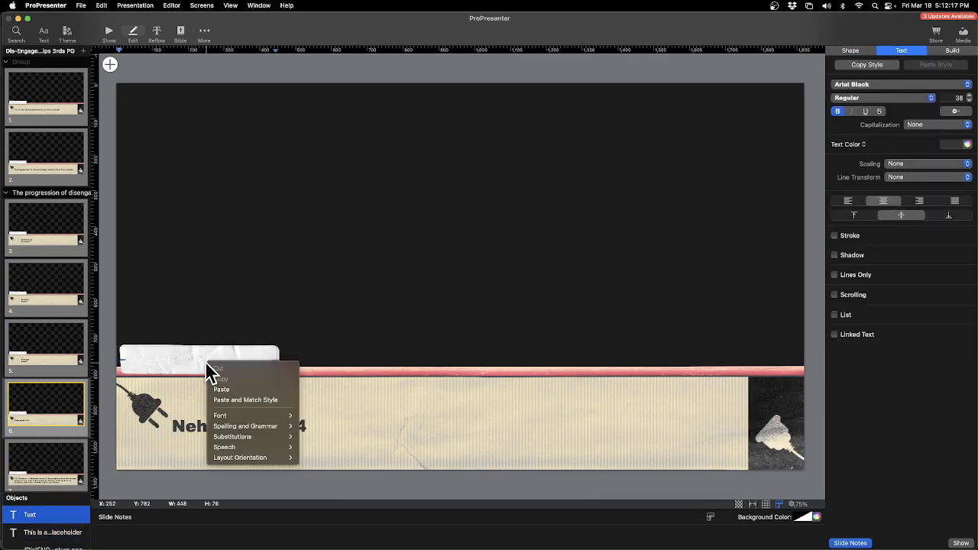
{"action": "left_click", "coordinate": [245, 400]}
{"action": "left_click_drag", "start_coordinate": [252, 362], "coordinate": [134, 363]}
{"action": "key", "text": "super+c"}
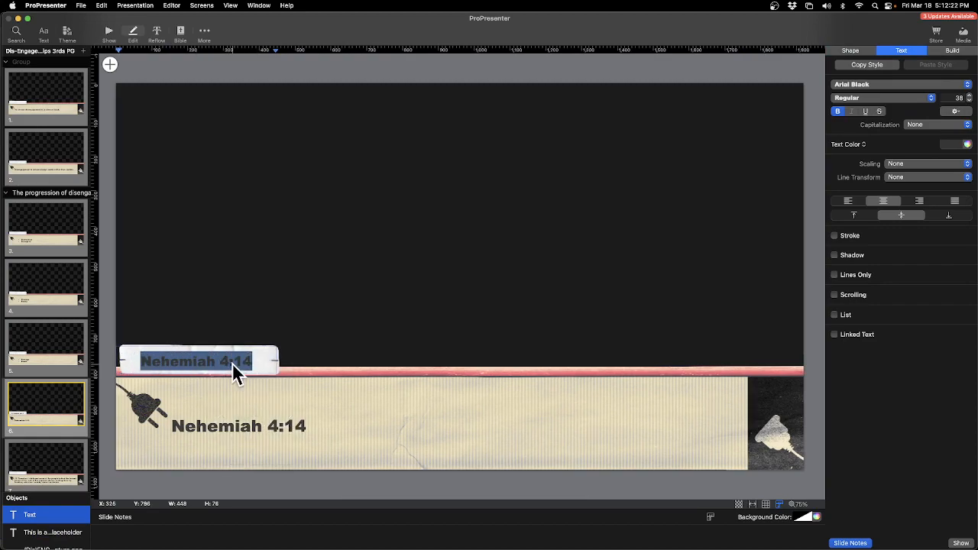
Replace the placeholder in slide 7's title tab with the copied "Nehemiah 4:14"
{"action": "scroll", "coordinate": [44, 393], "scroll_direction": "down", "scroll_amount": 1}
{"action": "left_click", "coordinate": [56, 426]}
{"action": "left_click", "coordinate": [188, 364]}
{"action": "left_click", "coordinate": [195, 360]}
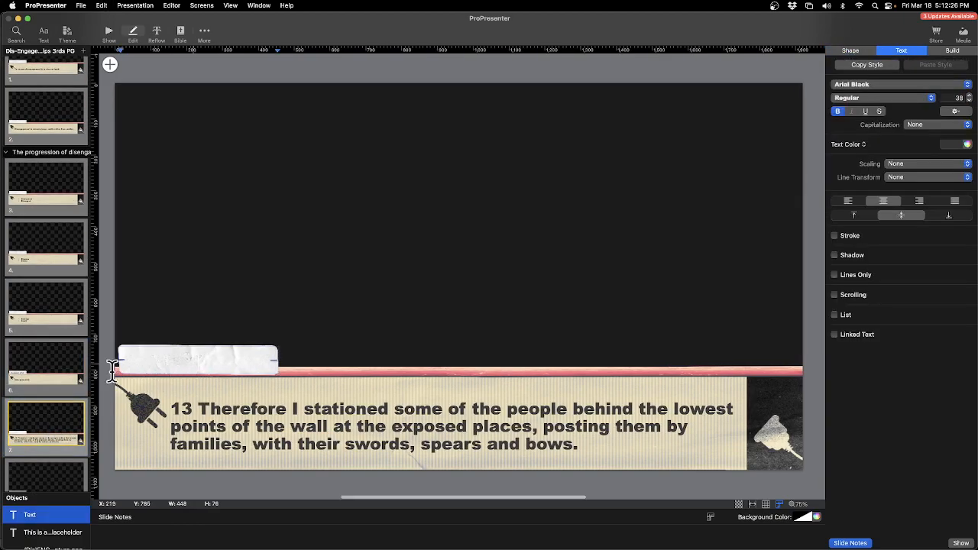
{"action": "key", "text": "super+v"}
Put the "Nehemiah 4:14" reference in the title tab of slide 8, the verse 14 slide
{"action": "scroll", "coordinate": [68, 374], "scroll_direction": "down", "scroll_amount": 4}
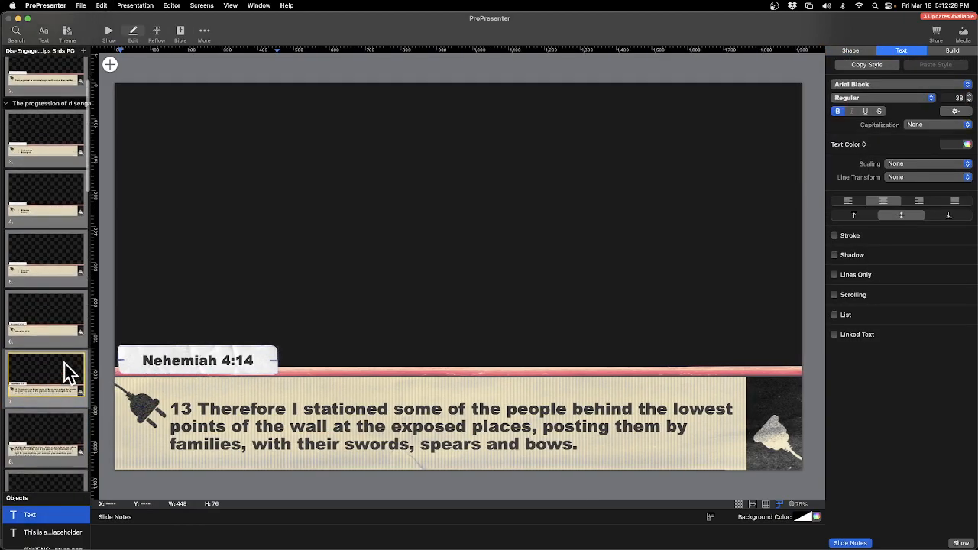
{"action": "left_click", "coordinate": [46, 386]}
{"action": "left_click", "coordinate": [189, 364]}
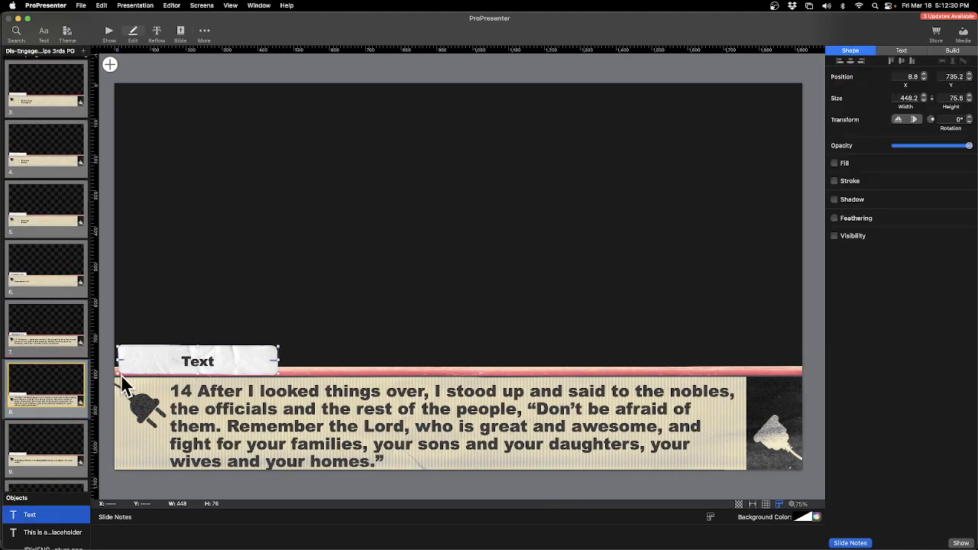
{"action": "left_click", "coordinate": [124, 373]}
{"action": "key", "text": "super+v"}
Put "Nehemiah 4:14" in the title tab of slide 9, the "fights for each other" slide
{"action": "scroll", "coordinate": [55, 392], "scroll_direction": "down", "scroll_amount": 2}
{"action": "left_click", "coordinate": [56, 382]}
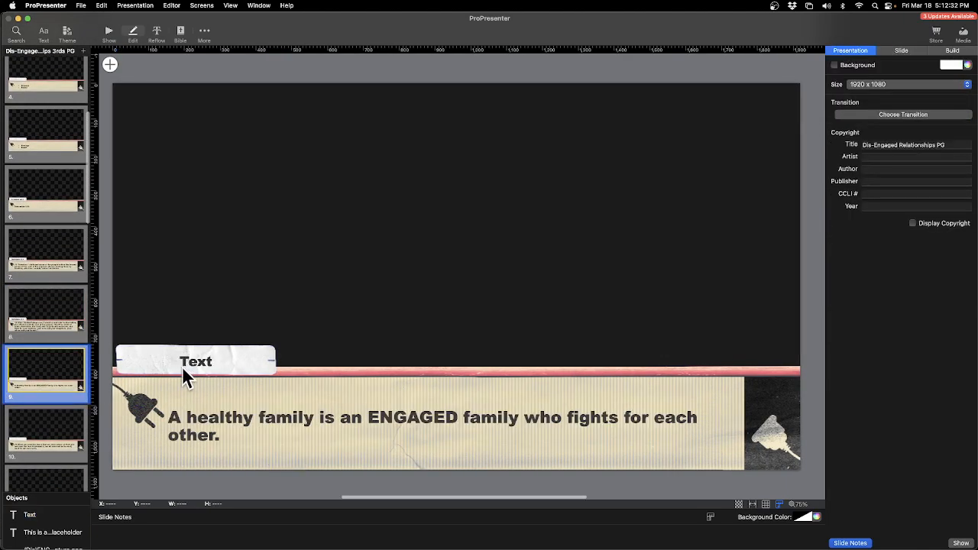
{"action": "left_click", "coordinate": [202, 365]}
{"action": "left_click", "coordinate": [200, 361]}
{"action": "key", "text": "super+v"}
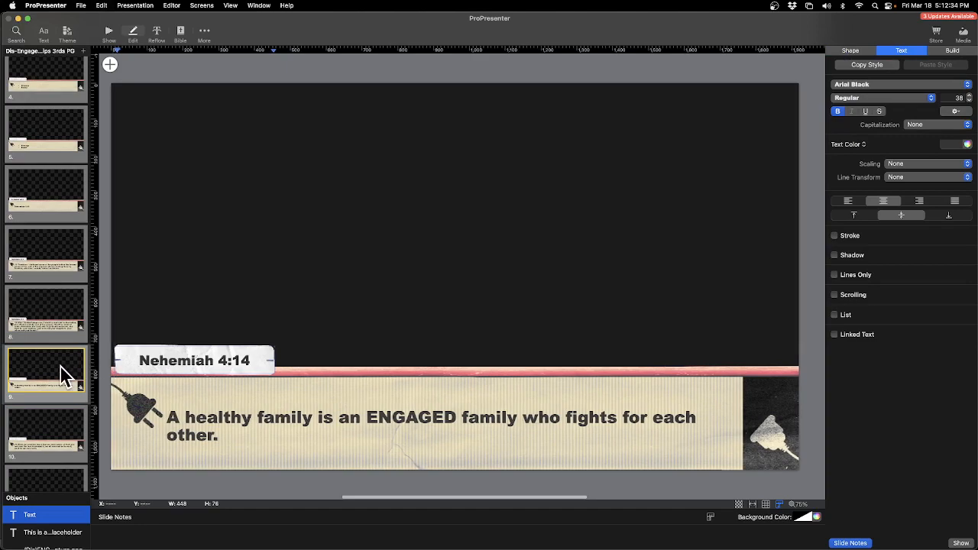
Replace the title tab placeholder on slide 10, the verse 15 slide, with "Nehemiah 4:14"
{"action": "scroll", "coordinate": [64, 375], "scroll_direction": "down", "scroll_amount": 3}
{"action": "left_click", "coordinate": [61, 378]}
{"action": "left_click", "coordinate": [197, 360]}
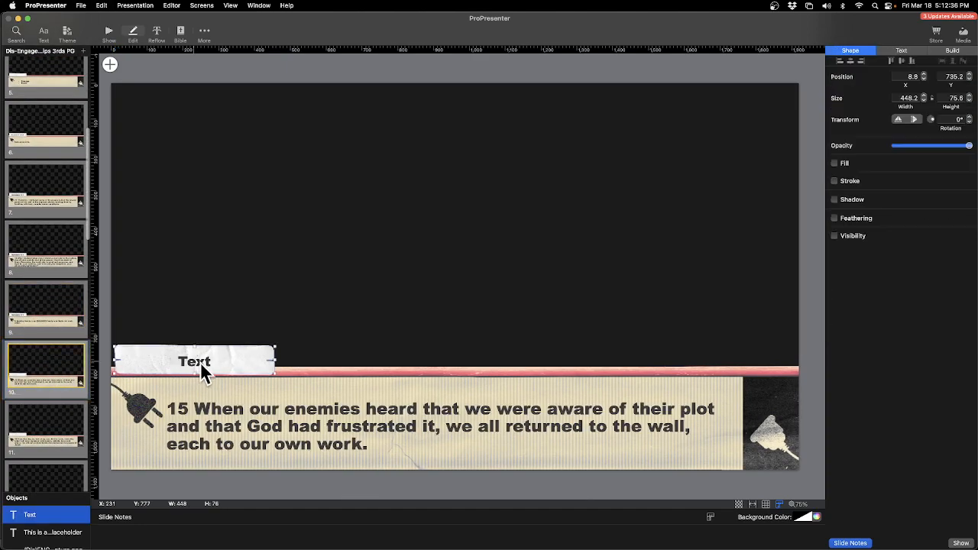
{"action": "left_click", "coordinate": [200, 362]}
{"action": "key", "text": "super+v"}
Replace the title tab placeholder on slide 11, the verse 16 slide, with "Nehemiah 4:14"
{"action": "scroll", "coordinate": [46, 375], "scroll_direction": "down", "scroll_amount": 2}
{"action": "left_click", "coordinate": [52, 382]}
{"action": "left_click", "coordinate": [183, 358]}
{"action": "left_click", "coordinate": [135, 362]}
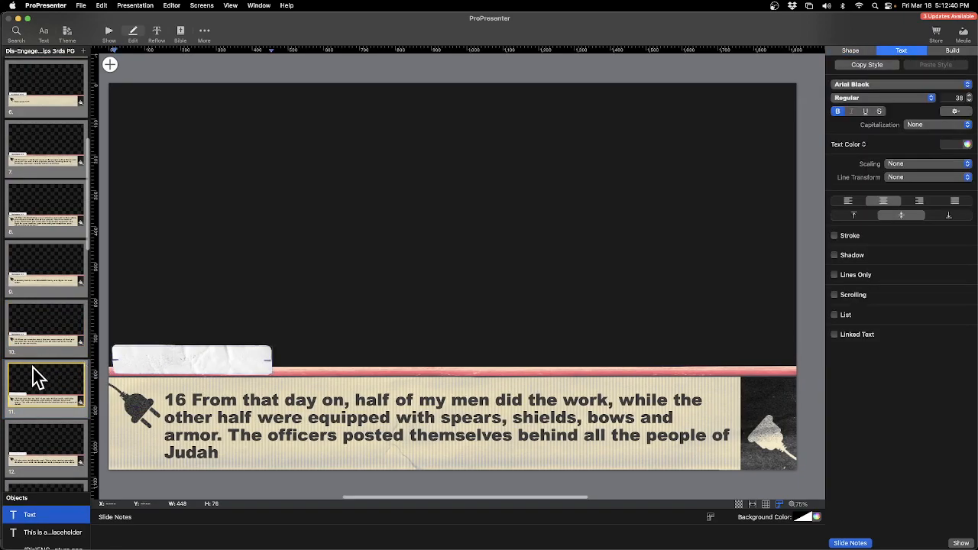
{"action": "key", "text": "super+v"}
Replace the title tab placeholder on slide 12, the verse 17 slide, with "Nehemiah 4:14"
{"action": "scroll", "coordinate": [35, 376], "scroll_direction": "down", "scroll_amount": 2}
{"action": "left_click", "coordinate": [38, 380]}
{"action": "left_click", "coordinate": [194, 359]}
{"action": "left_click", "coordinate": [193, 359]}
{"action": "key", "text": "super+v"}
Replace the title tab placeholder on slide 13, the verse 18 slide, with "Nehemiah 4:14"
{"action": "scroll", "coordinate": [39, 375], "scroll_direction": "down", "scroll_amount": 2}
{"action": "left_click", "coordinate": [67, 387]}
{"action": "left_click", "coordinate": [183, 368]}
{"action": "left_click", "coordinate": [178, 366]}
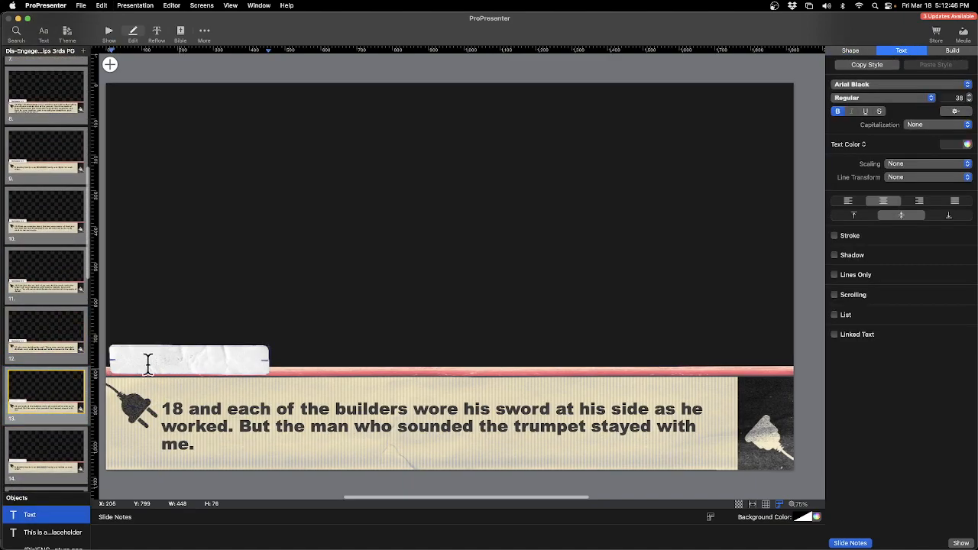
{"action": "key", "text": "super+v"}
Skip slide 14 and put "Nehemiah 4:14" in the title tabs of slides 15 and 16, the verse 19 and 20 slides
{"action": "scroll", "coordinate": [40, 359], "scroll_direction": "down", "scroll_amount": 2}
{"action": "scroll", "coordinate": [40, 359], "scroll_direction": "down", "scroll_amount": 2}
{"action": "left_click", "coordinate": [40, 359]}
{"action": "left_click", "coordinate": [193, 359]}
{"action": "left_click", "coordinate": [194, 359]}
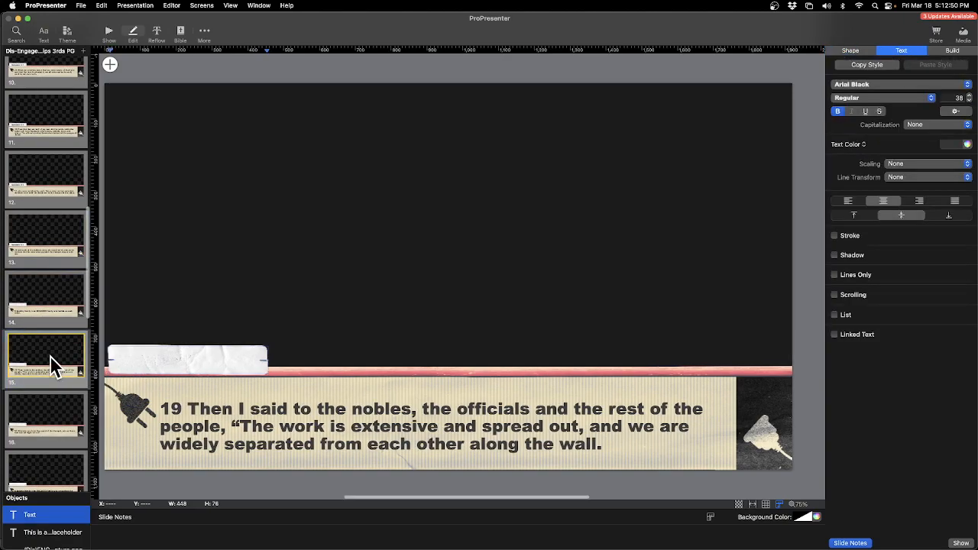
{"action": "key", "text": "super+v"}
{"action": "left_click", "coordinate": [46, 401]}
{"action": "double_click", "coordinate": [179, 361]}
{"action": "key", "text": "super+v"}
Open slide 21 and copy its "Isaiah 61:1-7" text
{"action": "scroll", "coordinate": [46, 352], "scroll_direction": "down", "scroll_amount": 5}
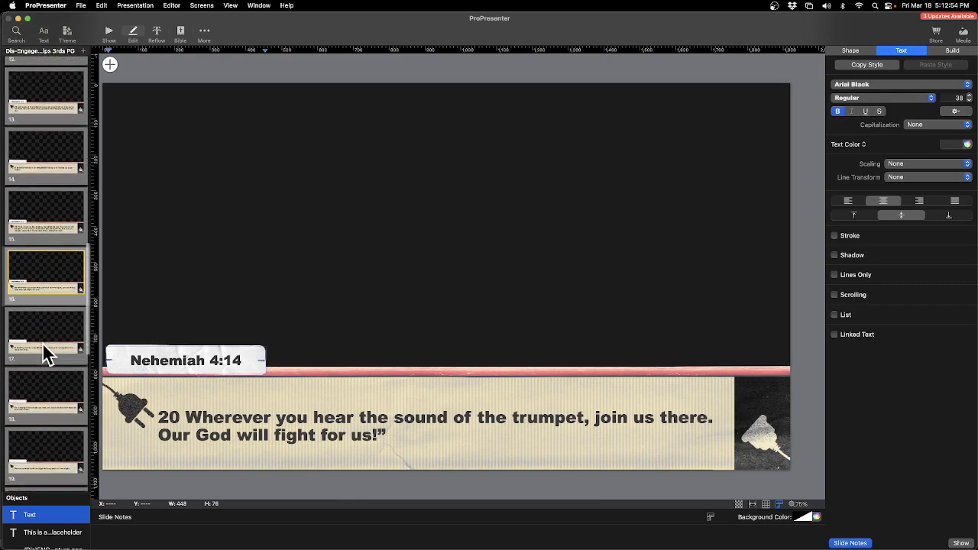
{"action": "scroll", "coordinate": [43, 344], "scroll_direction": "down", "scroll_amount": 4}
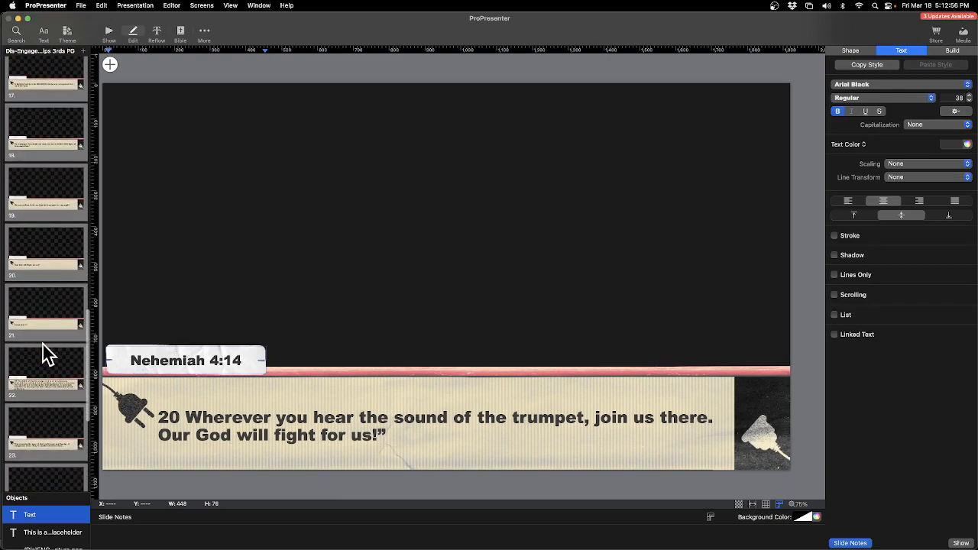
{"action": "left_click", "coordinate": [46, 317]}
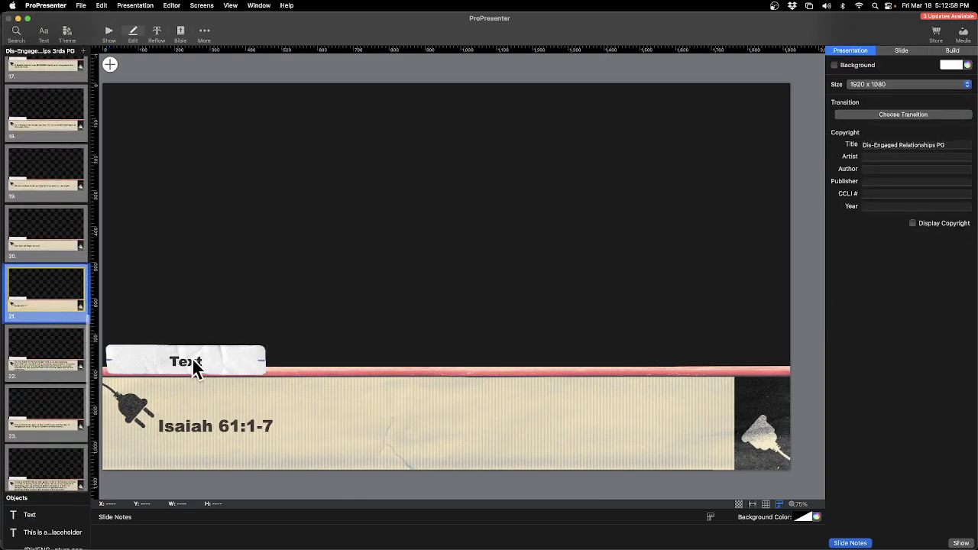
{"action": "left_click", "coordinate": [232, 424]}
{"action": "double_click", "coordinate": [267, 428]}
{"action": "left_click_drag", "start_coordinate": [272, 426], "coordinate": [144, 424]}
{"action": "key", "text": "super+c"}
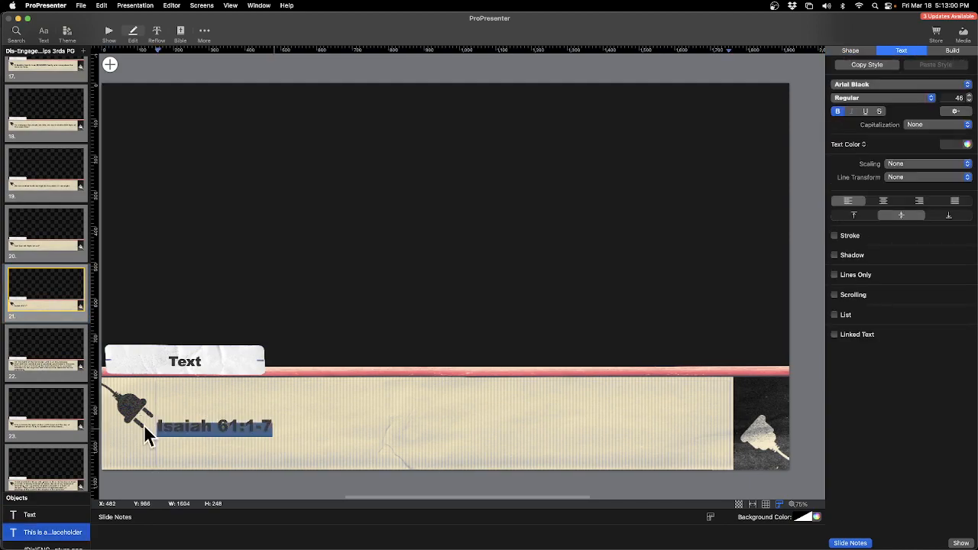
Replace the placeholder in slide 21's title tab with "Isaiah 61:1-7", matching the tab's style, and copy the restyled text
{"action": "left_click", "coordinate": [197, 365]}
{"action": "double_click", "coordinate": [194, 366]}
{"action": "right_click", "coordinate": [192, 370]}
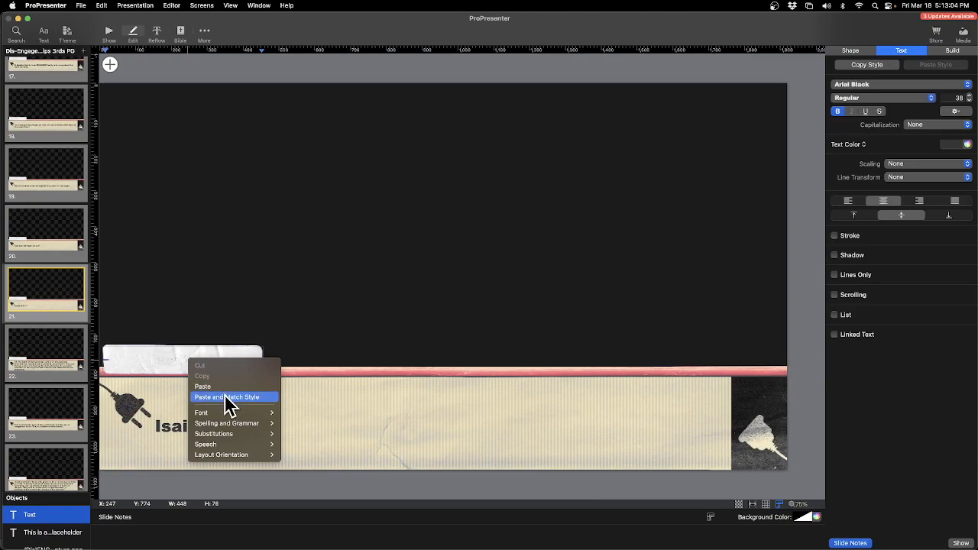
{"action": "left_click", "coordinate": [203, 396]}
{"action": "left_click_drag", "start_coordinate": [230, 363], "coordinate": [132, 365]}
{"action": "key", "text": "super+c"}
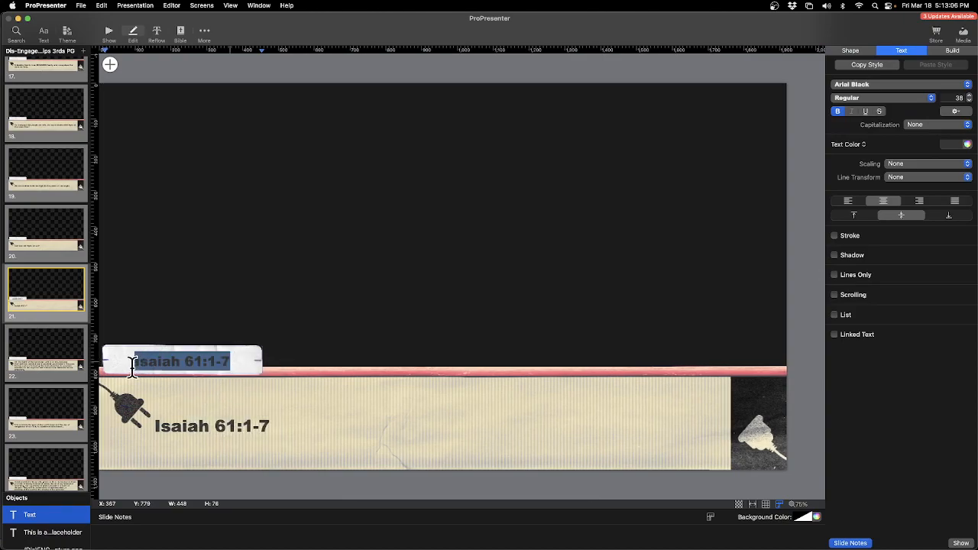
Replace the title tab placeholders on slides 22 and 23 with the copied "Isaiah 61:1-7"
{"action": "left_click", "coordinate": [48, 353]}
{"action": "left_click", "coordinate": [141, 361]}
{"action": "key", "text": "super+v"}
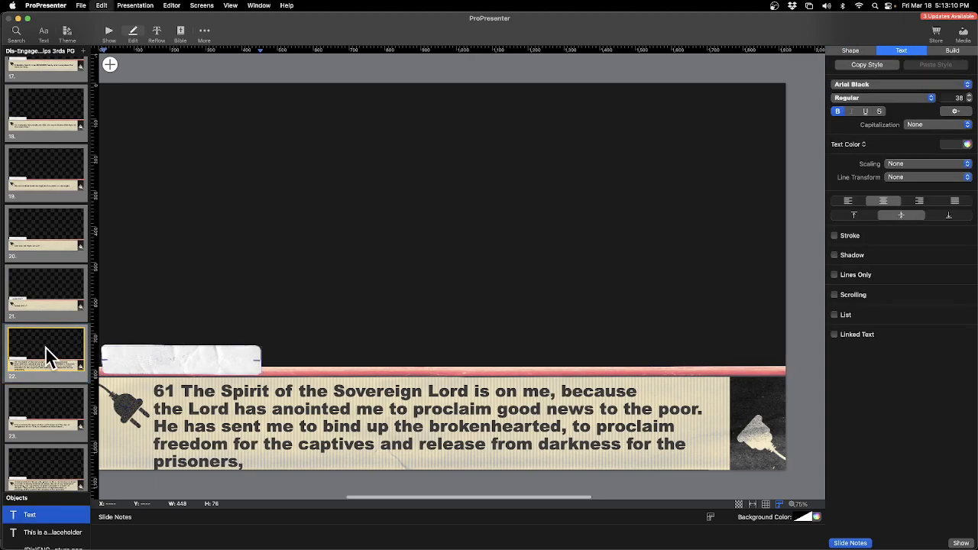
{"action": "scroll", "coordinate": [37, 347], "scroll_direction": "down", "scroll_amount": 2}
{"action": "left_click", "coordinate": [53, 355]}
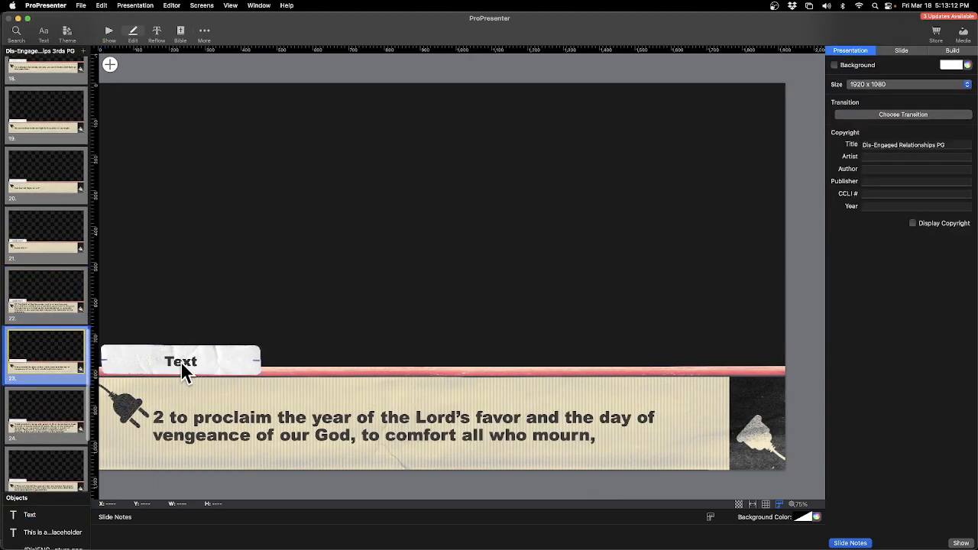
{"action": "left_click", "coordinate": [181, 360]}
{"action": "key", "text": "super+v"}
Put "Isaiah 61:1-7" in the title tab of slide 24, the verse 3 slide
{"action": "scroll", "coordinate": [42, 382], "scroll_direction": "down", "scroll_amount": 1}
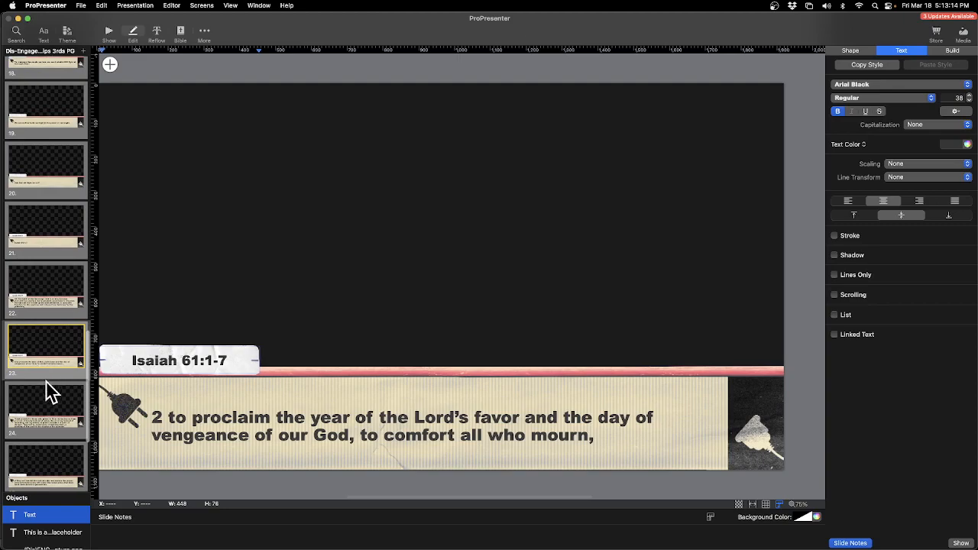
{"action": "left_click", "coordinate": [47, 405]}
{"action": "left_click", "coordinate": [194, 357]}
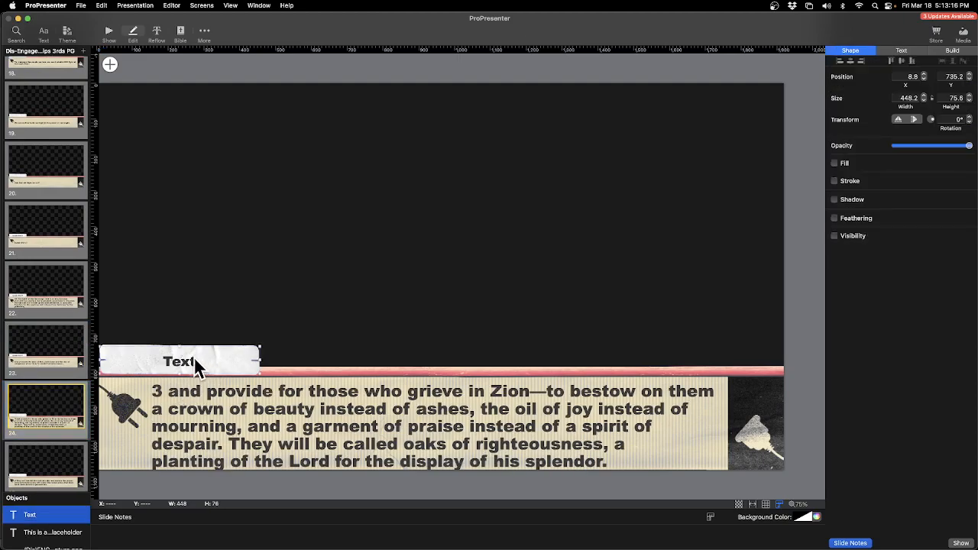
{"action": "left_click", "coordinate": [191, 360]}
{"action": "key", "text": "super+v"}
Put "Isaiah 61:1-7" in the title tabs of slides 25 and 26, the verse 4 and 5 slides
{"action": "scroll", "coordinate": [66, 371], "scroll_direction": "down", "scroll_amount": 3}
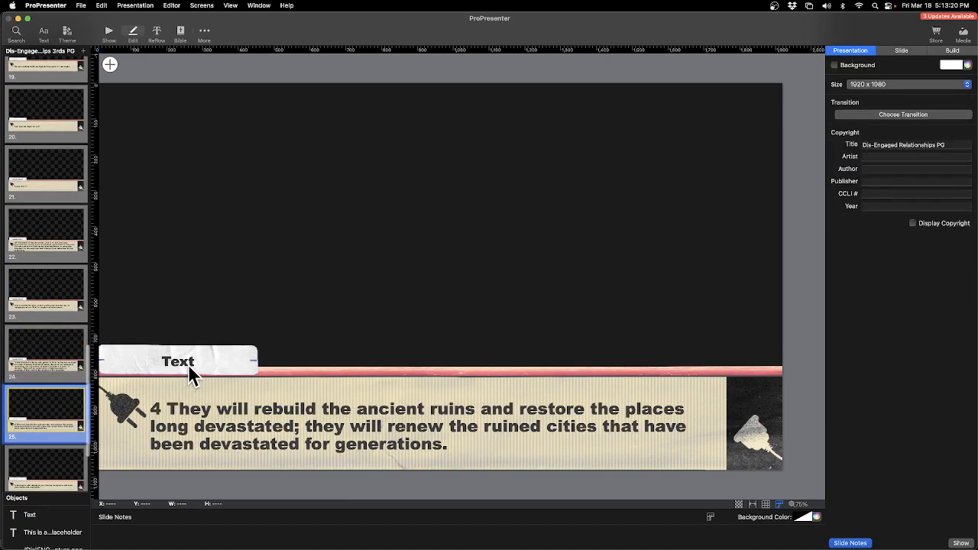
{"action": "double_click", "coordinate": [188, 363]}
{"action": "key", "text": "super+v"}
{"action": "scroll", "coordinate": [67, 370], "scroll_direction": "down", "scroll_amount": 4}
{"action": "left_click", "coordinate": [77, 391]}
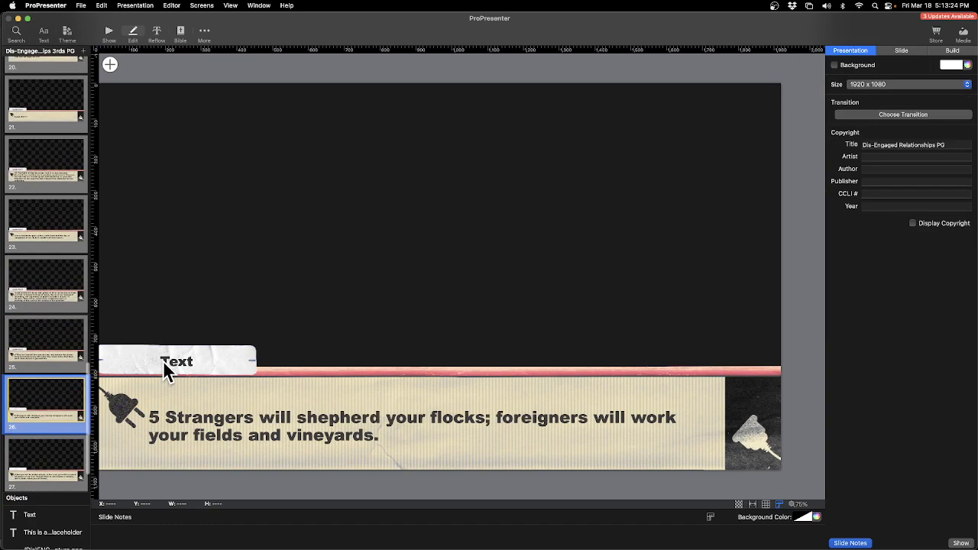
{"action": "double_click", "coordinate": [162, 360]}
{"action": "key", "text": "super+v"}
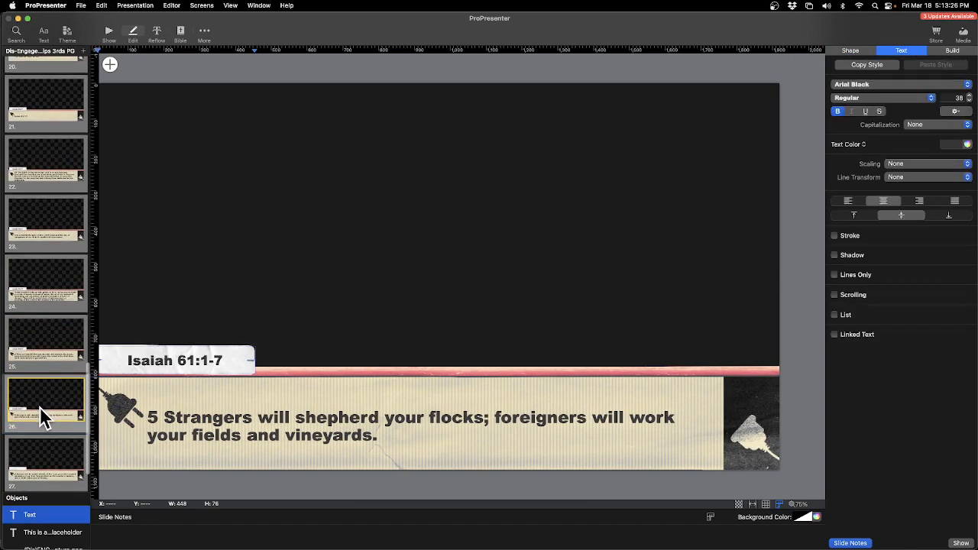
Replace the title tab placeholder on slide 28, the verse 7 slide, with "Isaiah 61:1-7"
{"action": "scroll", "coordinate": [47, 458], "scroll_direction": "down", "scroll_amount": 2}
{"action": "left_click", "coordinate": [36, 448]}
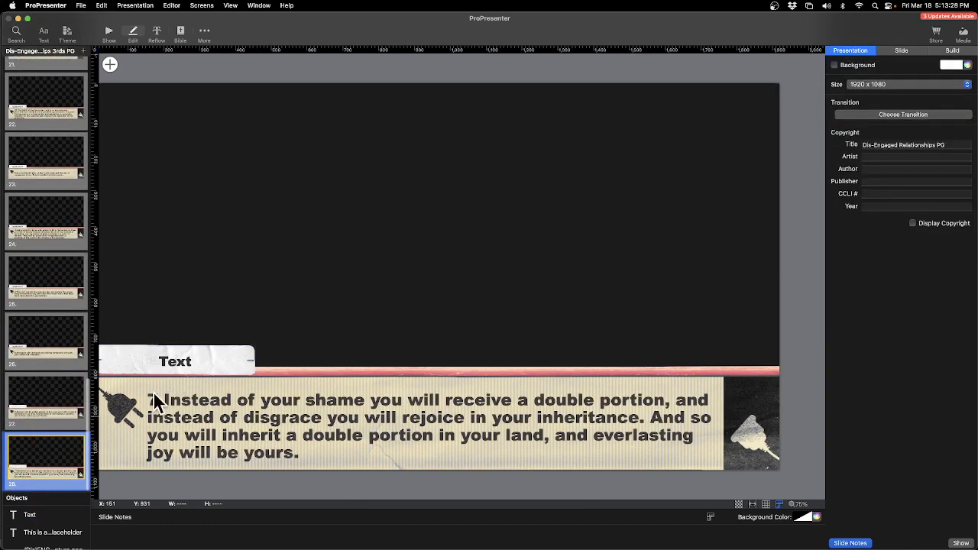
{"action": "double_click", "coordinate": [166, 360]}
{"action": "key", "text": "super+v"}
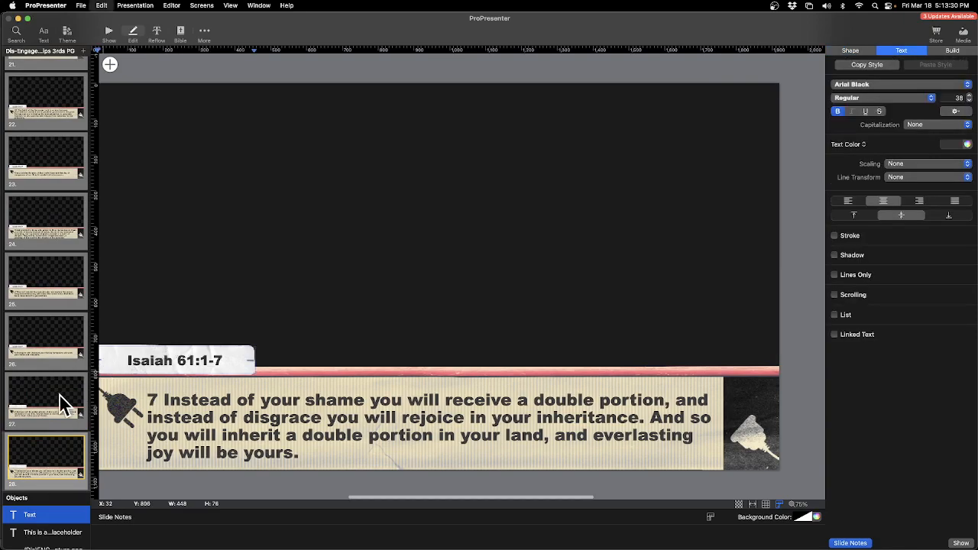
Put "Isaiah 61:1-7" in the title tab of slide 27, the verse 6 slide, and return to the presentation's Show view
{"action": "left_click", "coordinate": [60, 396]}
{"action": "double_click", "coordinate": [185, 364]}
{"action": "key", "text": "super+v"}
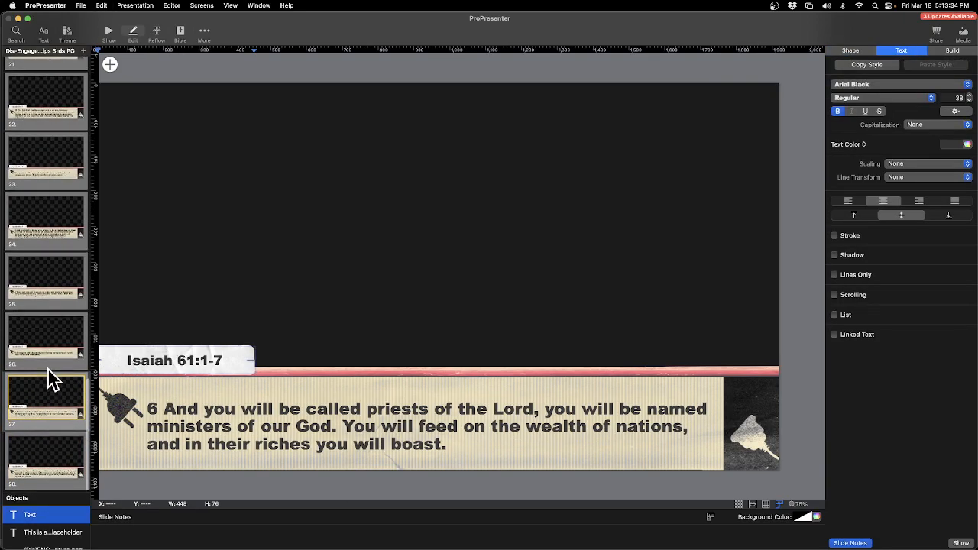
{"action": "scroll", "coordinate": [48, 370], "scroll_direction": "up", "scroll_amount": 2}
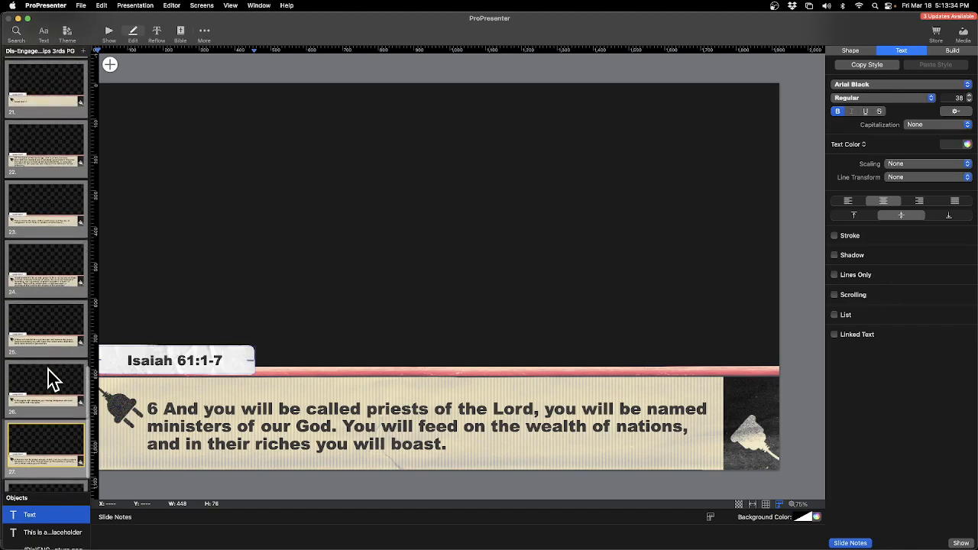
{"action": "left_click", "coordinate": [109, 35]}
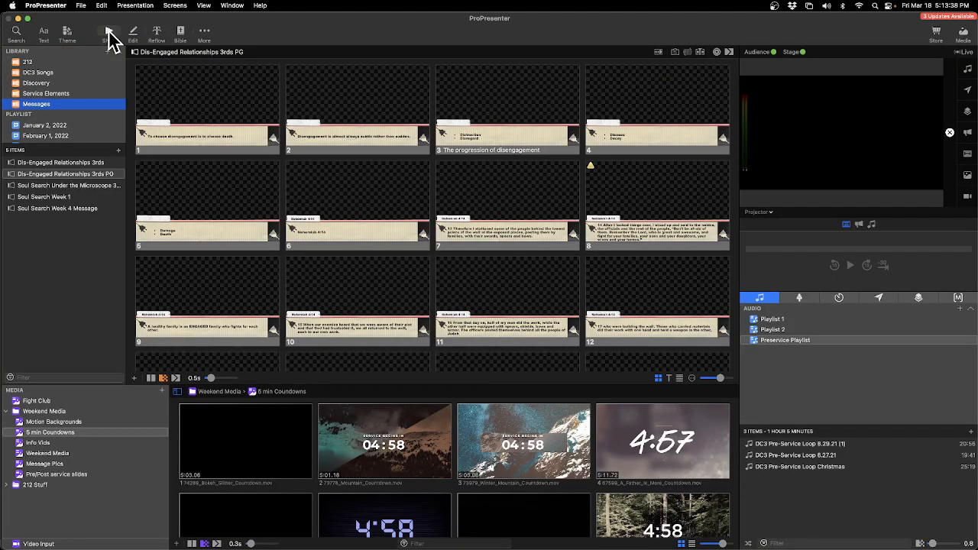
Delete the two slides that hold only a scripture reference: slide 6 (Nehemiah 4:14) and the Isaiah 61:1-7 slide 20
{"action": "right_click", "coordinate": [335, 196]}
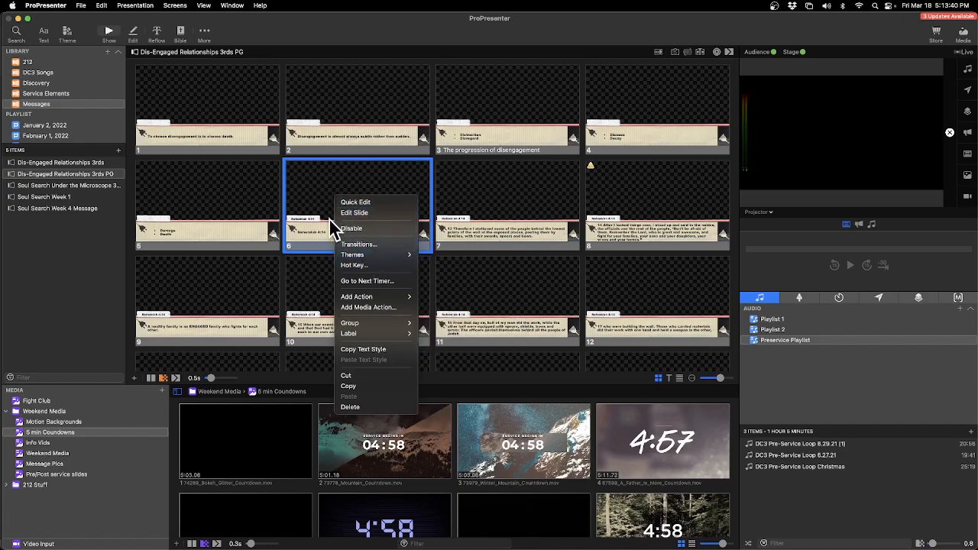
{"action": "left_click", "coordinate": [376, 407]}
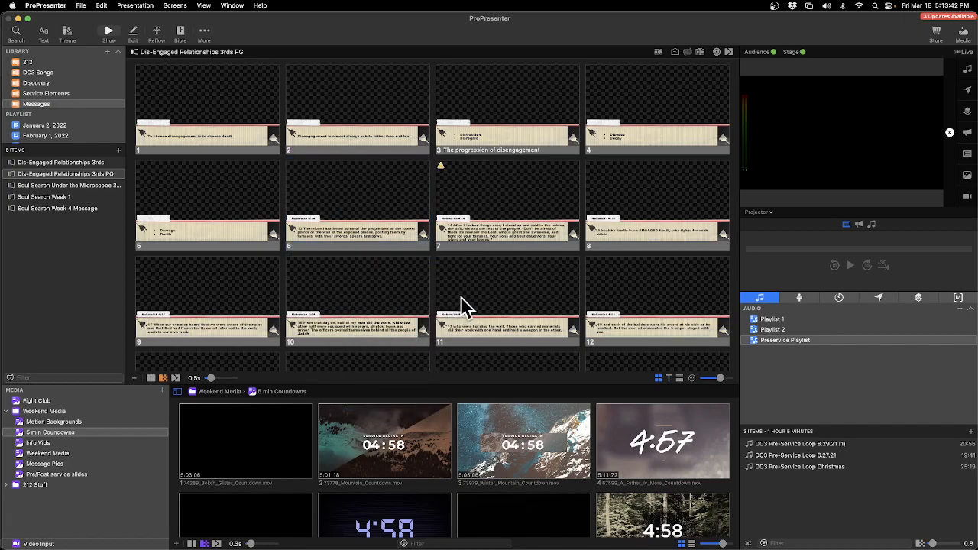
{"action": "scroll", "coordinate": [474, 297], "scroll_direction": "down", "scroll_amount": 5}
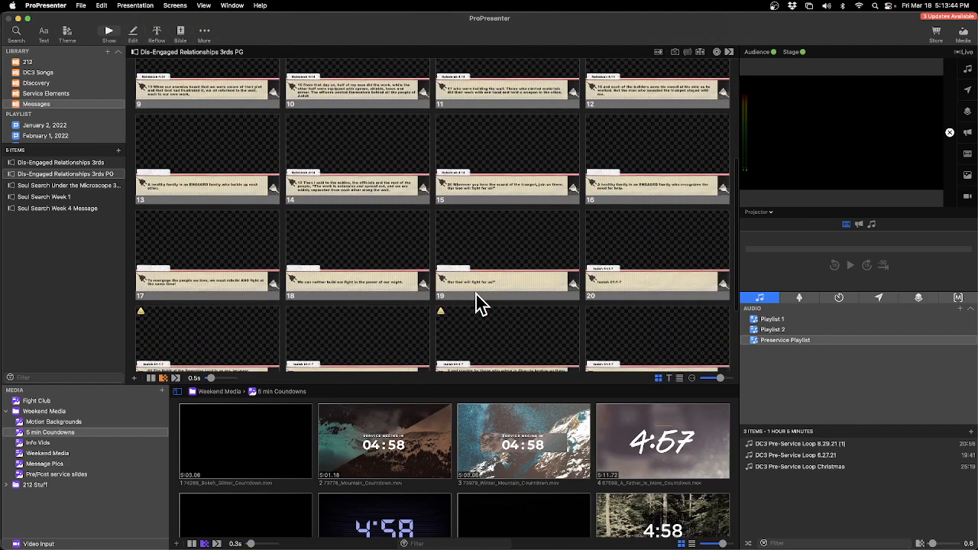
{"action": "right_click", "coordinate": [651, 243]}
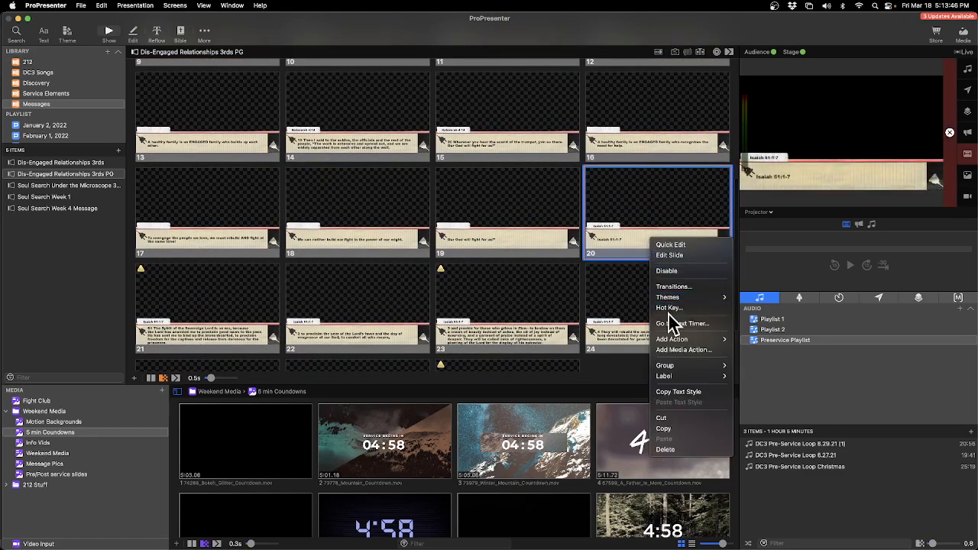
{"action": "left_click", "coordinate": [677, 449]}
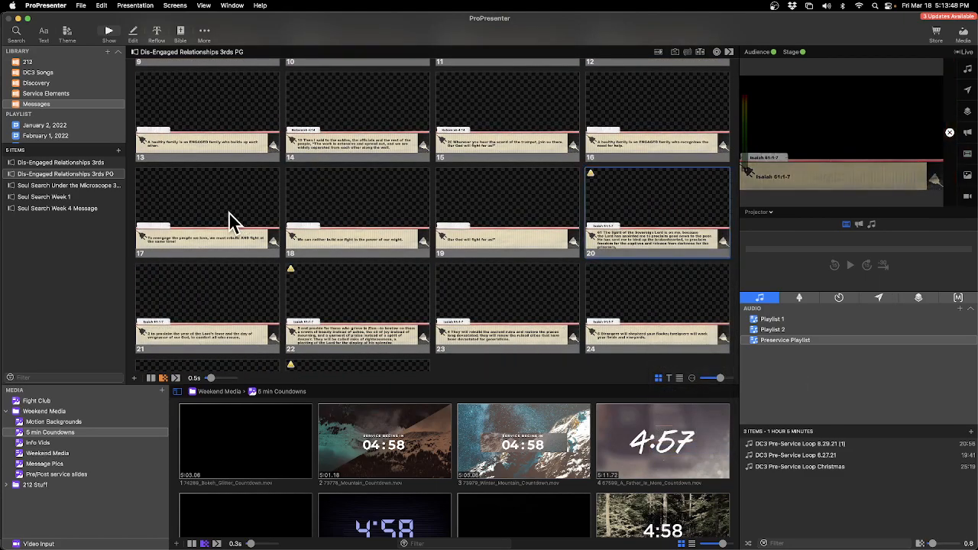
Apply the DisEngaged Message slide from the Message theme to the non-scripture slides 1 to 5, 13 and 16 to 19
{"action": "scroll", "coordinate": [231, 215], "scroll_direction": "up", "scroll_amount": 5}
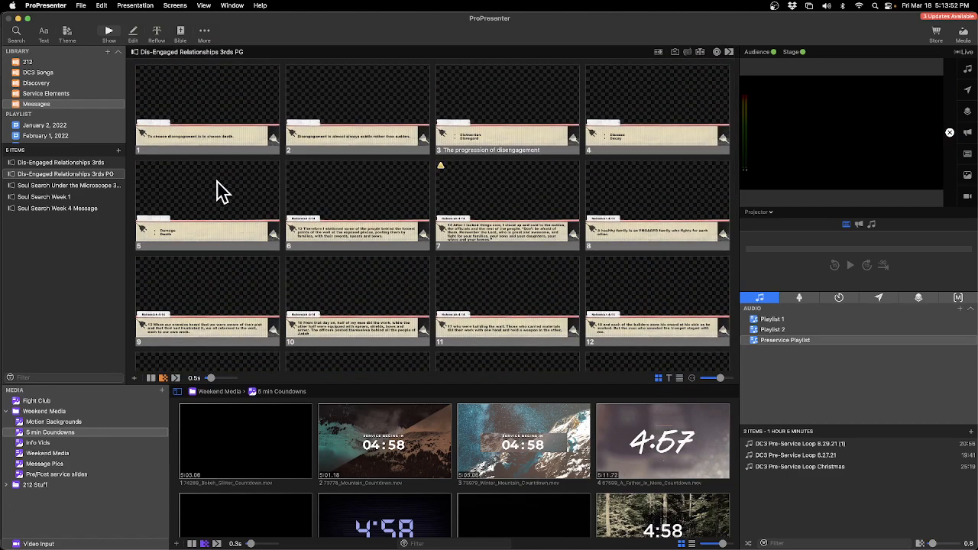
{"action": "left_click", "coordinate": [210, 119]}
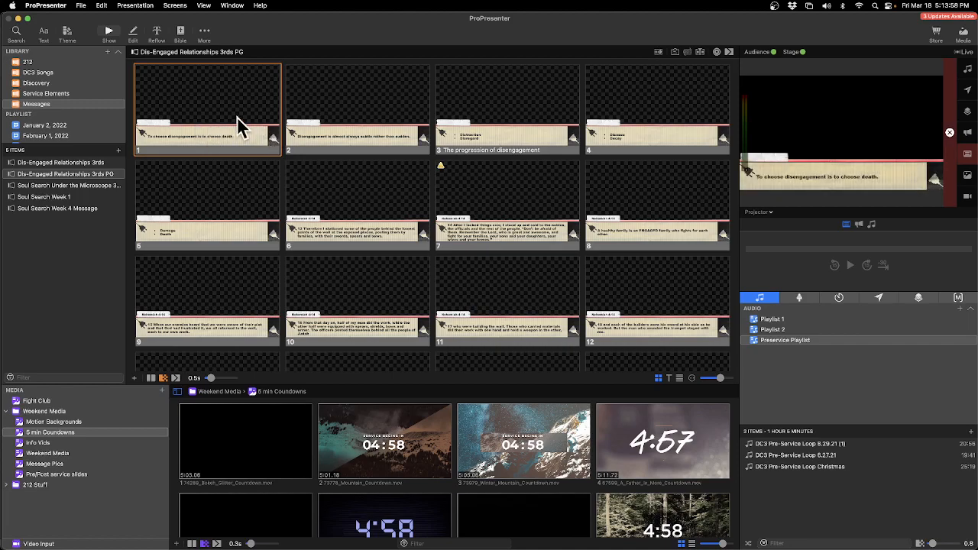
{"action": "left_click", "coordinate": [237, 117]}
{"action": "left_click", "coordinate": [349, 114], "text": "shift"}
{"action": "left_click", "coordinate": [473, 116], "text": "shift"}
{"action": "left_click", "coordinate": [656, 121], "text": "shift"}
{"action": "left_click", "coordinate": [166, 203], "text": "shift"}
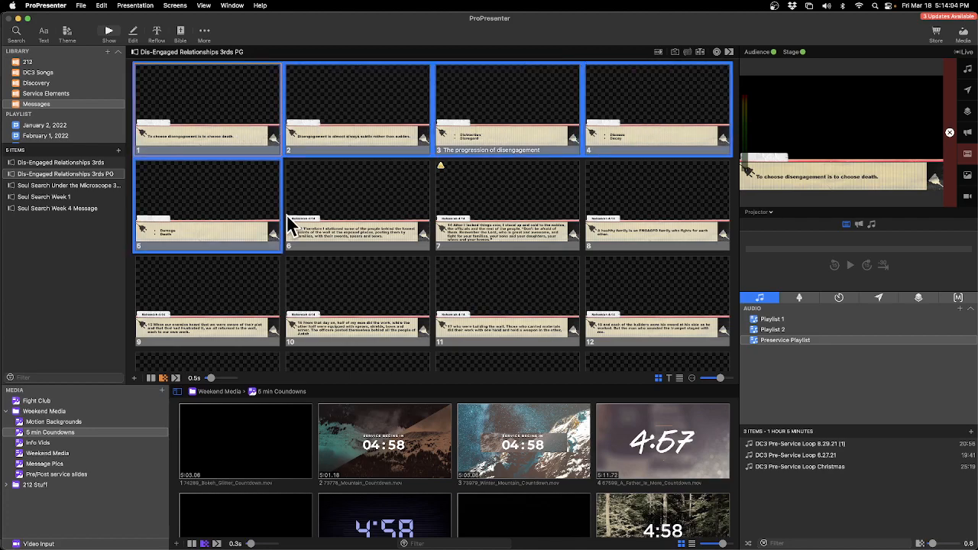
{"action": "scroll", "coordinate": [290, 219], "scroll_direction": "down", "scroll_amount": 3}
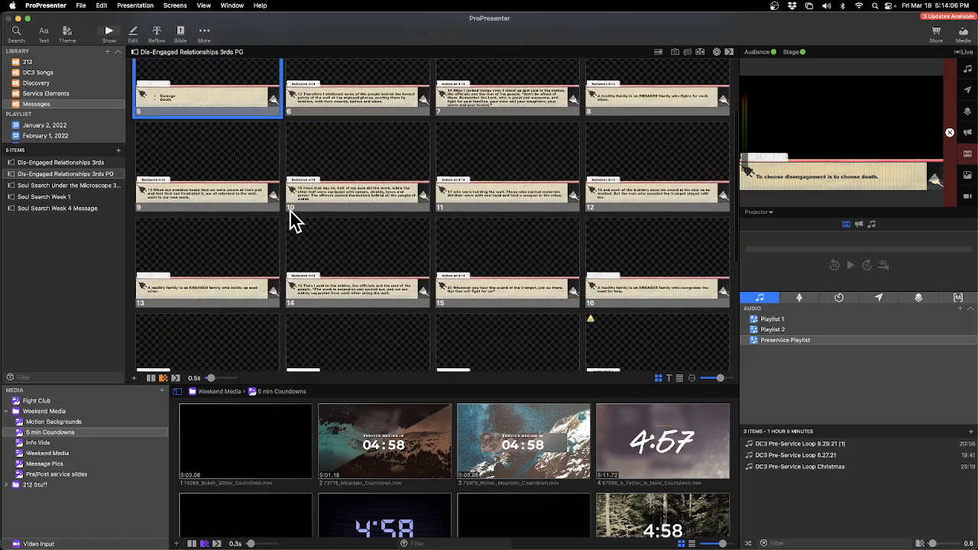
{"action": "scroll", "coordinate": [290, 219], "scroll_direction": "down", "scroll_amount": 2}
{"action": "left_click", "coordinate": [212, 256], "text": "super"}
{"action": "left_click", "coordinate": [642, 244], "text": "super"}
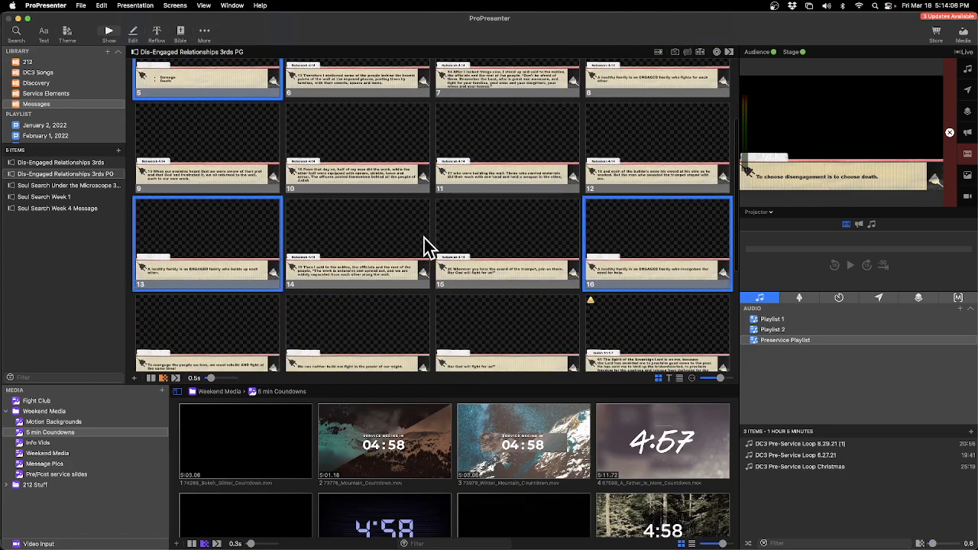
{"action": "scroll", "coordinate": [236, 291], "scroll_direction": "down", "scroll_amount": 2}
{"action": "left_click", "coordinate": [231, 280], "text": "super"}
{"action": "left_click", "coordinate": [344, 278], "text": "super"}
{"action": "left_click", "coordinate": [489, 279], "text": "super"}
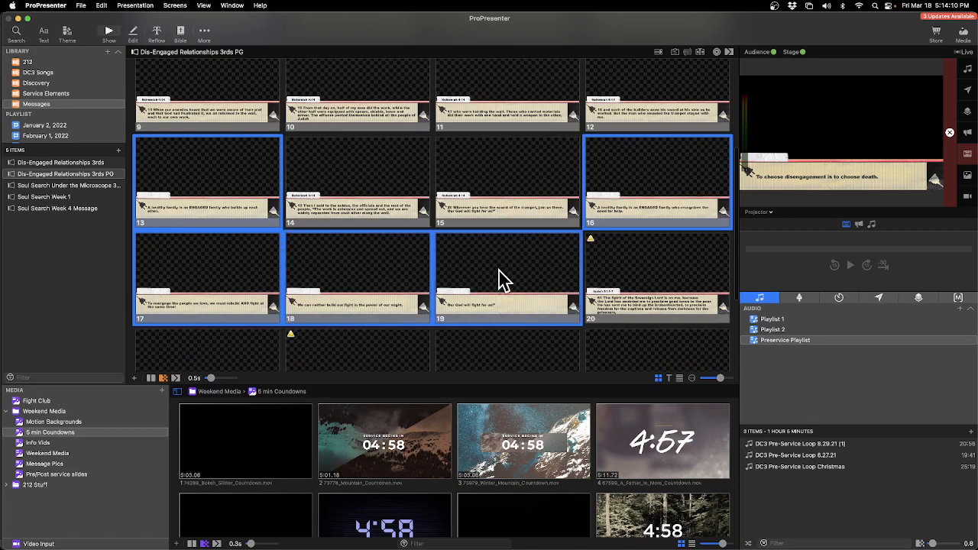
{"action": "scroll", "coordinate": [520, 280], "scroll_direction": "down", "scroll_amount": 3}
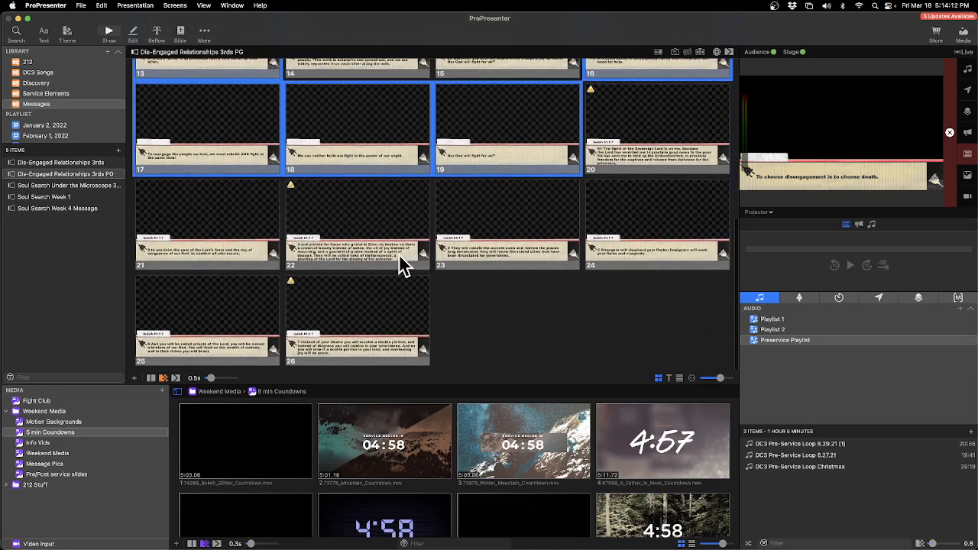
{"action": "scroll", "coordinate": [399, 267], "scroll_direction": "up", "scroll_amount": 2}
{"action": "scroll", "coordinate": [481, 272], "scroll_direction": "up", "scroll_amount": 4}
{"action": "scroll", "coordinate": [480, 273], "scroll_direction": "up", "scroll_amount": 2}
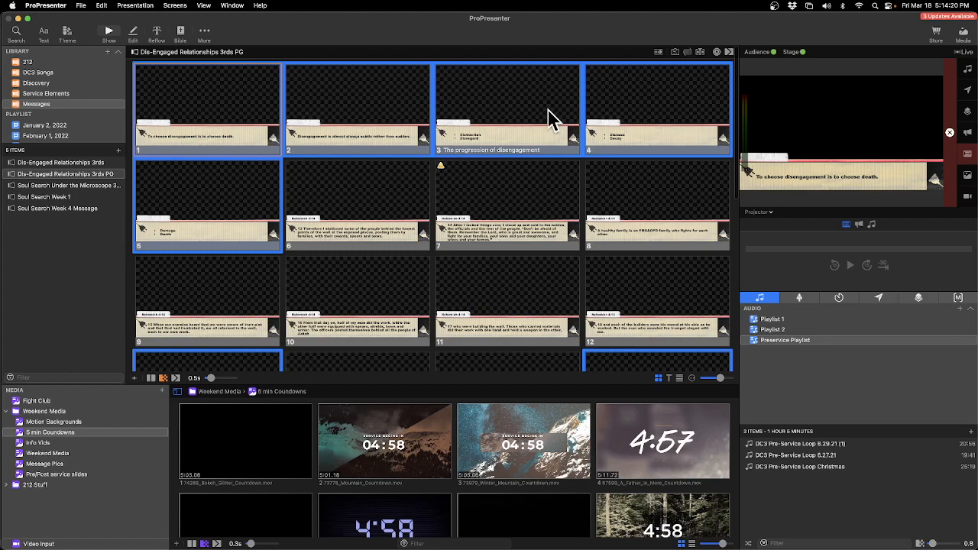
{"action": "right_click", "coordinate": [219, 199]}
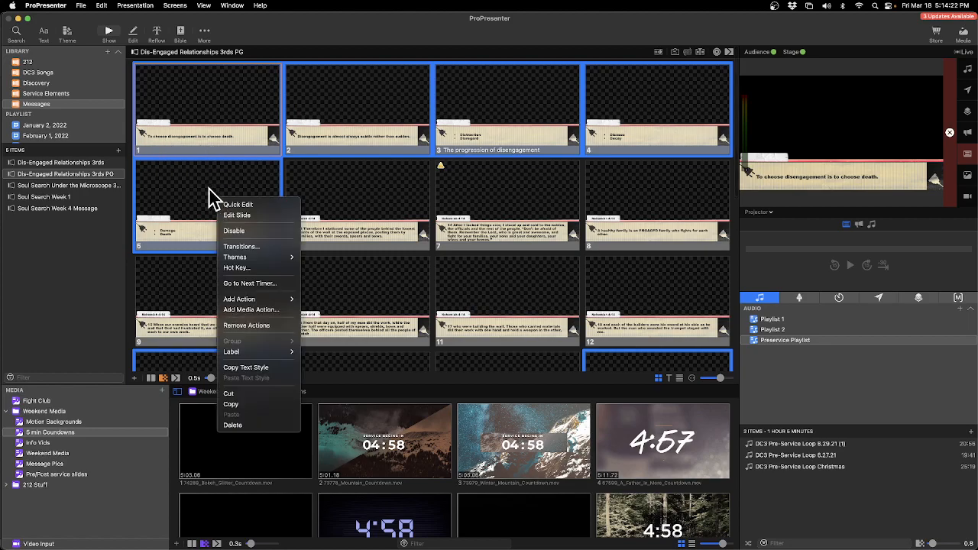
{"action": "right_click", "coordinate": [351, 119]}
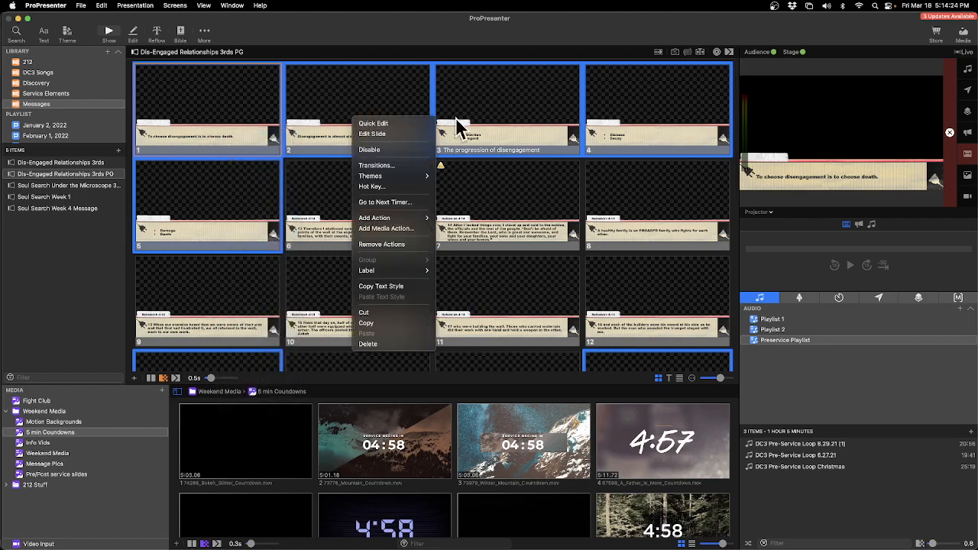
{"action": "right_click", "coordinate": [155, 201]}
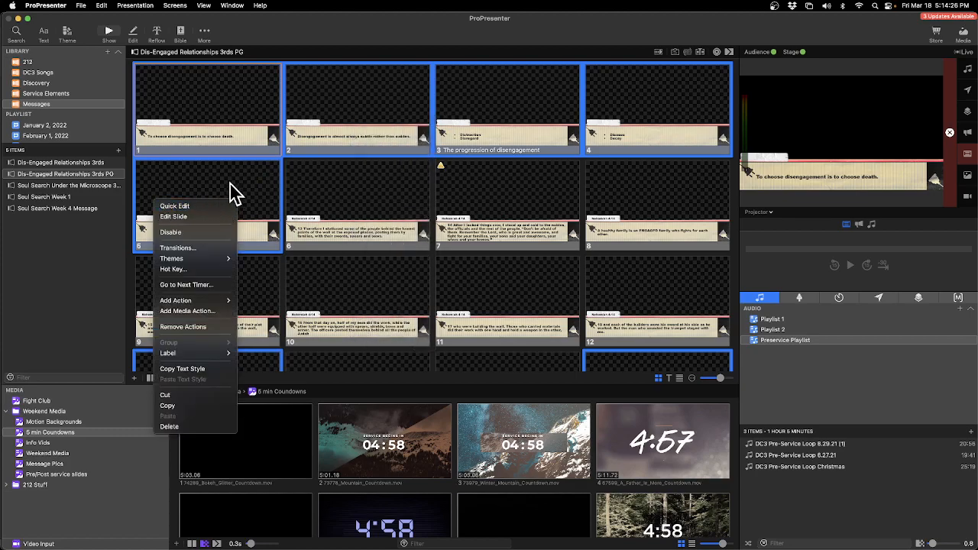
{"action": "mouse_move", "coordinate": [215, 258]}
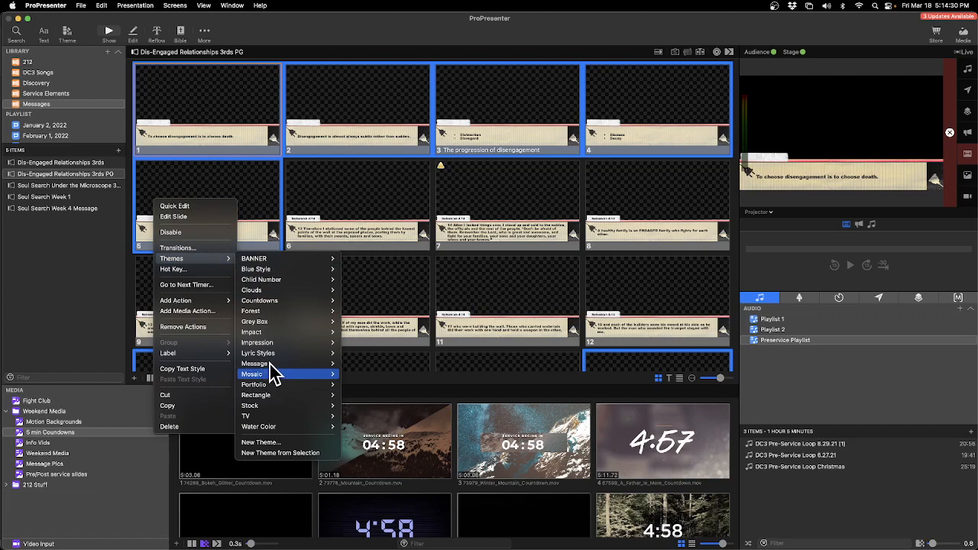
{"action": "mouse_move", "coordinate": [270, 365]}
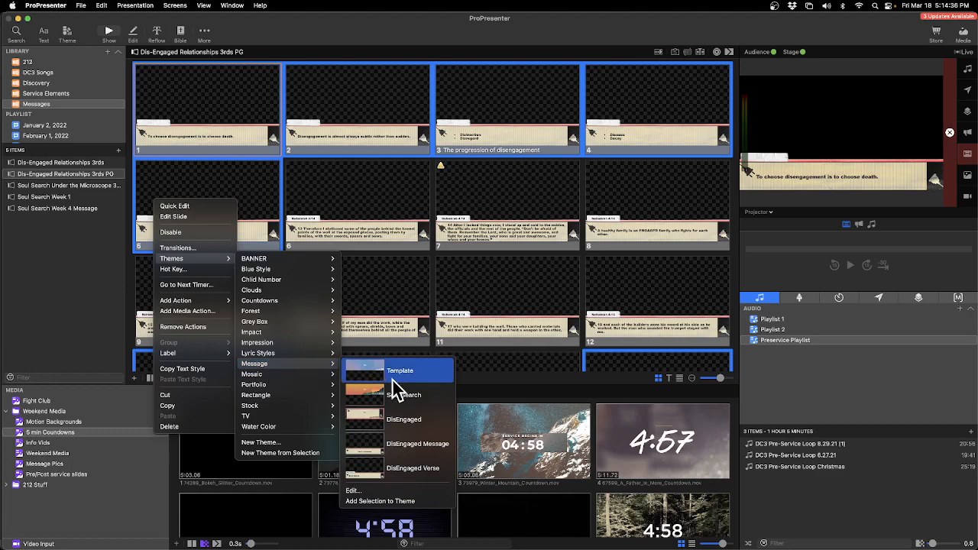
{"action": "left_click", "coordinate": [422, 451]}
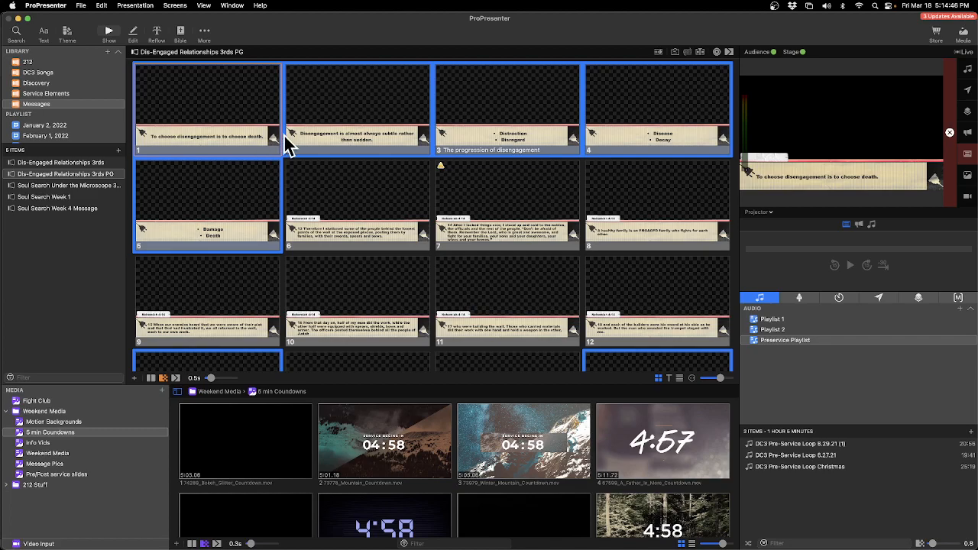
Check the restyled slides, showing slides 13 and 16 to 18 on the audience output, and clear the output
{"action": "scroll", "coordinate": [676, 131], "scroll_direction": "down", "scroll_amount": 2}
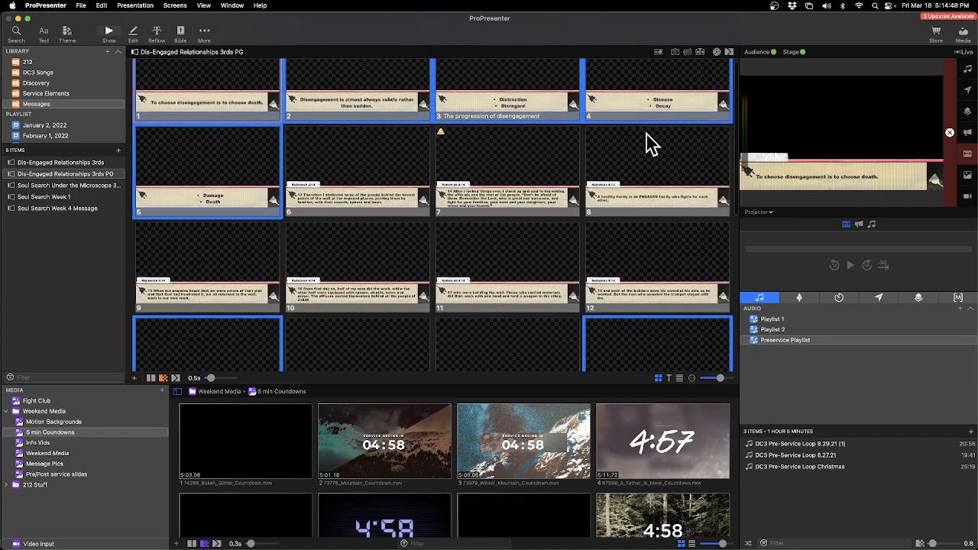
{"action": "scroll", "coordinate": [306, 181], "scroll_direction": "up", "scroll_amount": 2}
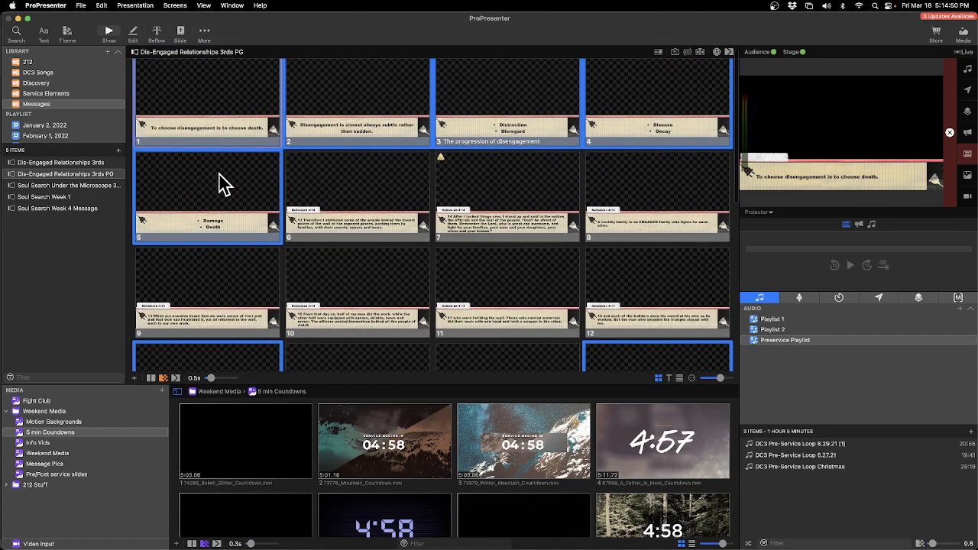
{"action": "scroll", "coordinate": [380, 122], "scroll_direction": "down", "scroll_amount": 10}
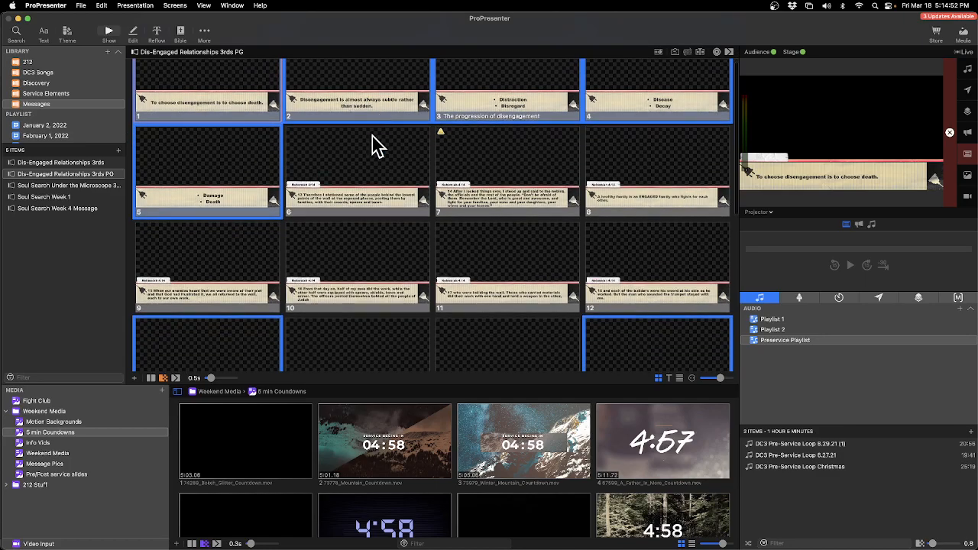
{"action": "scroll", "coordinate": [557, 181], "scroll_direction": "down", "scroll_amount": 3}
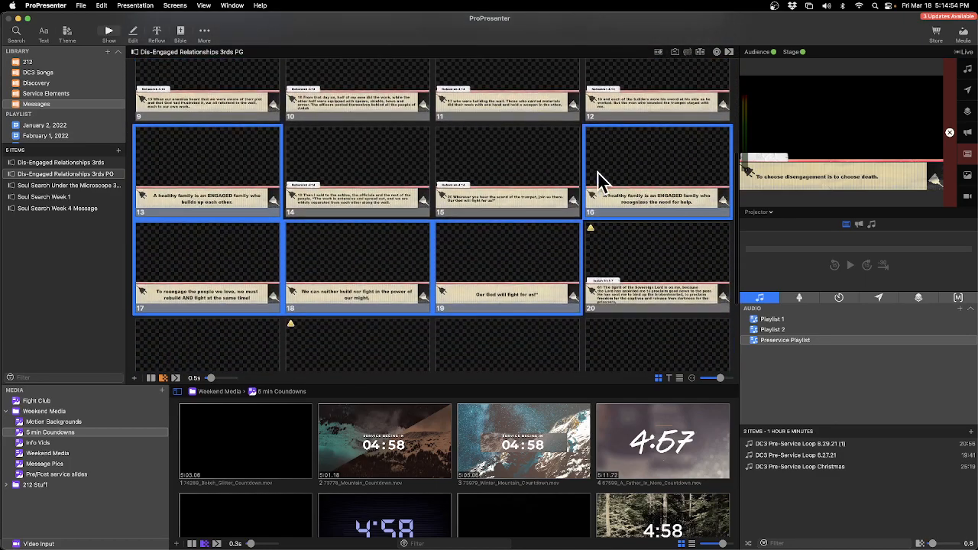
{"action": "scroll", "coordinate": [498, 213], "scroll_direction": "down", "scroll_amount": 2}
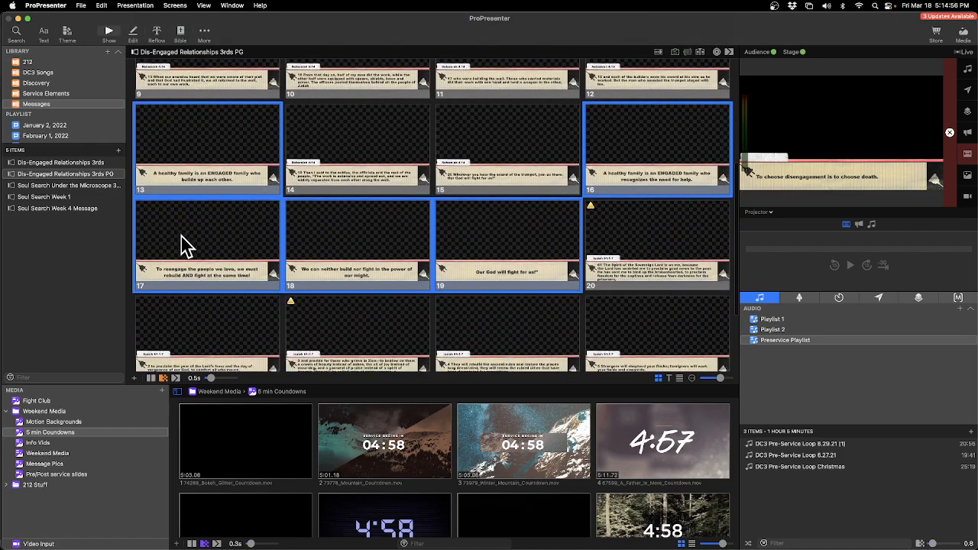
{"action": "scroll", "coordinate": [485, 230], "scroll_direction": "down", "scroll_amount": 3}
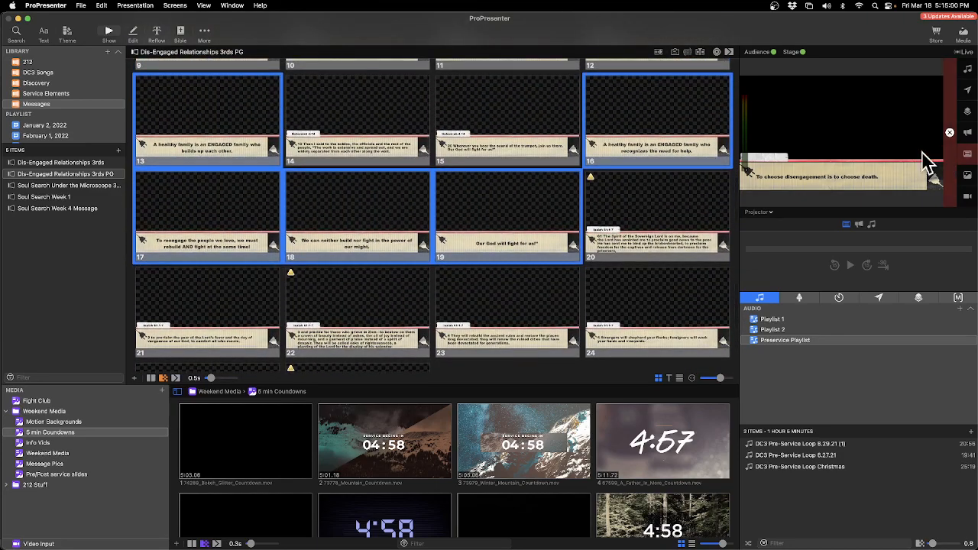
{"action": "left_click", "coordinate": [965, 154]}
{"action": "scroll", "coordinate": [340, 205], "scroll_direction": "up", "scroll_amount": 3}
{"action": "left_click", "coordinate": [170, 207]}
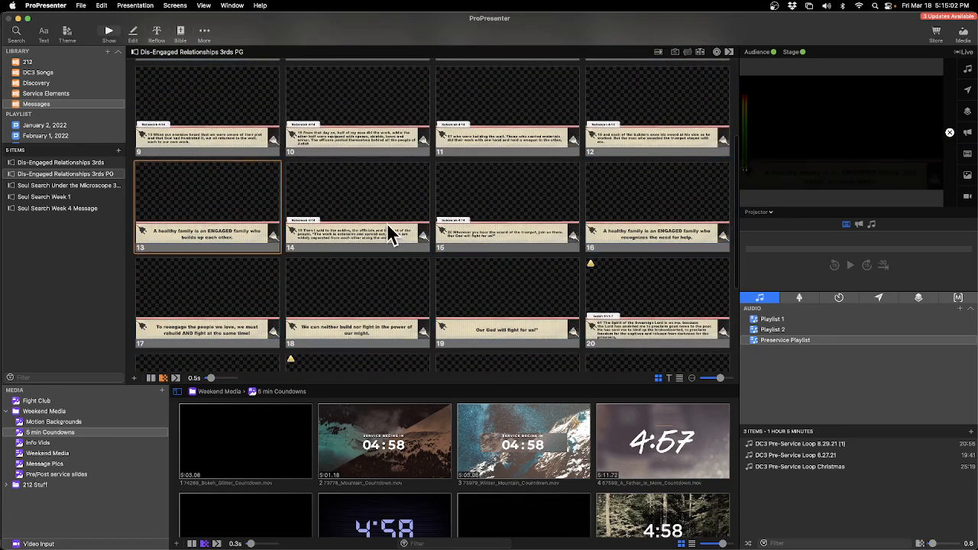
{"action": "scroll", "coordinate": [646, 213], "scroll_direction": "down", "scroll_amount": 1}
{"action": "left_click", "coordinate": [649, 207]}
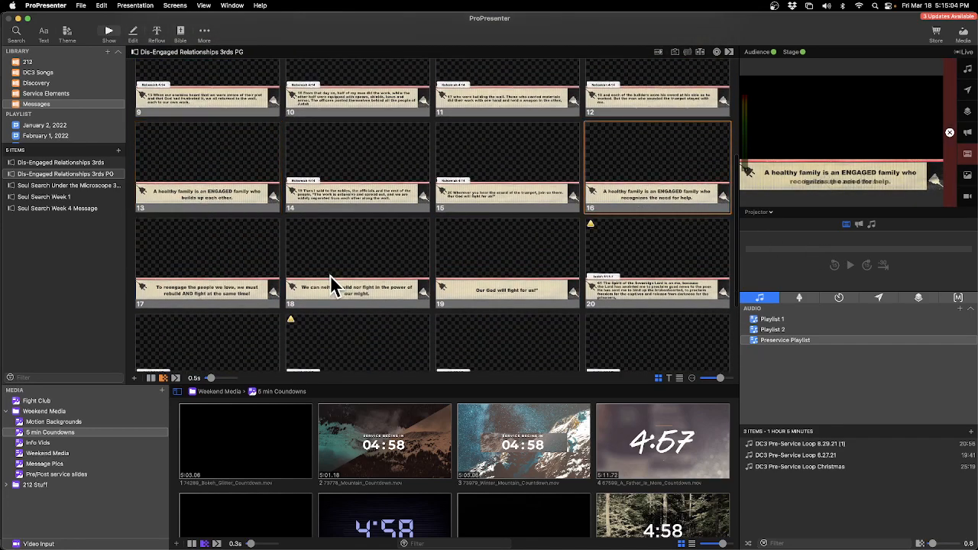
{"action": "key", "text": "Right"}
{"action": "key", "text": "Right"}
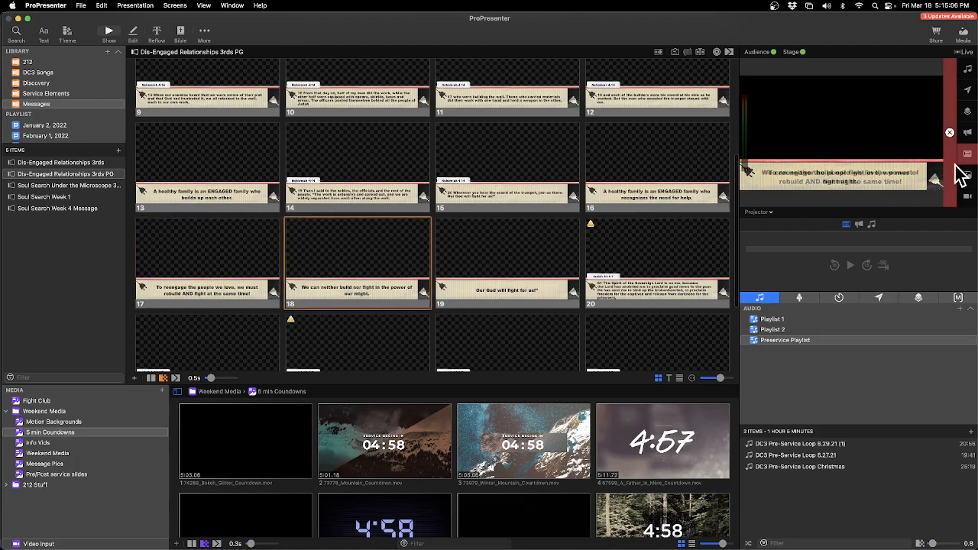
{"action": "left_click", "coordinate": [966, 156]}
{"action": "scroll", "coordinate": [447, 270], "scroll_direction": "up", "scroll_amount": 5}
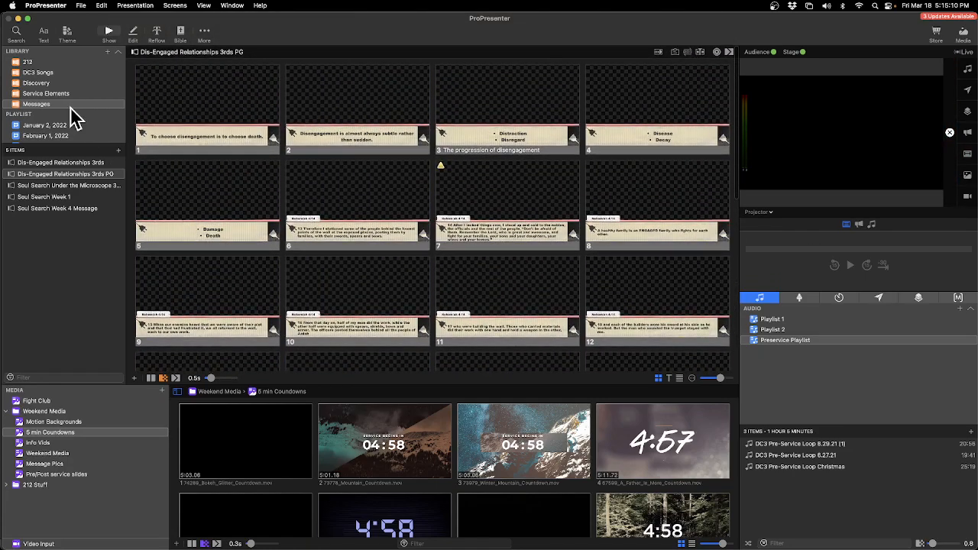
In the REAL RELATIONSHIPS! March playlist, unlink the Message slides presentation from the Message item
{"action": "scroll", "coordinate": [68, 130], "scroll_direction": "down", "scroll_amount": 5}
{"action": "left_click", "coordinate": [60, 136]}
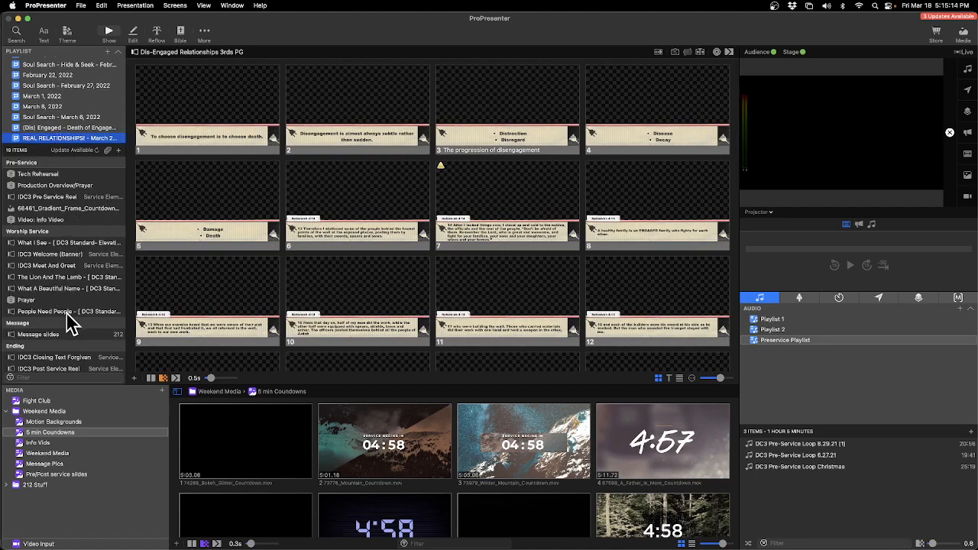
{"action": "left_click", "coordinate": [71, 336]}
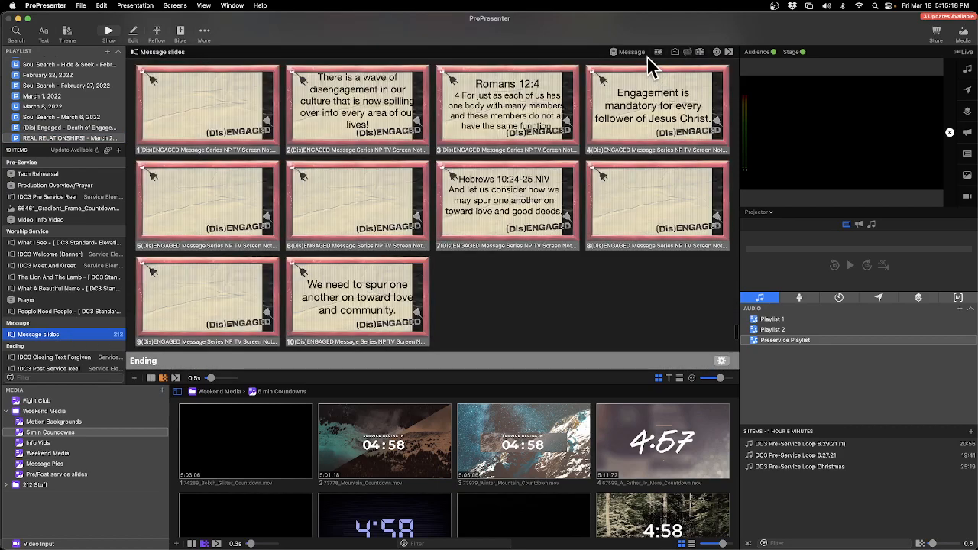
{"action": "left_click", "coordinate": [637, 55]}
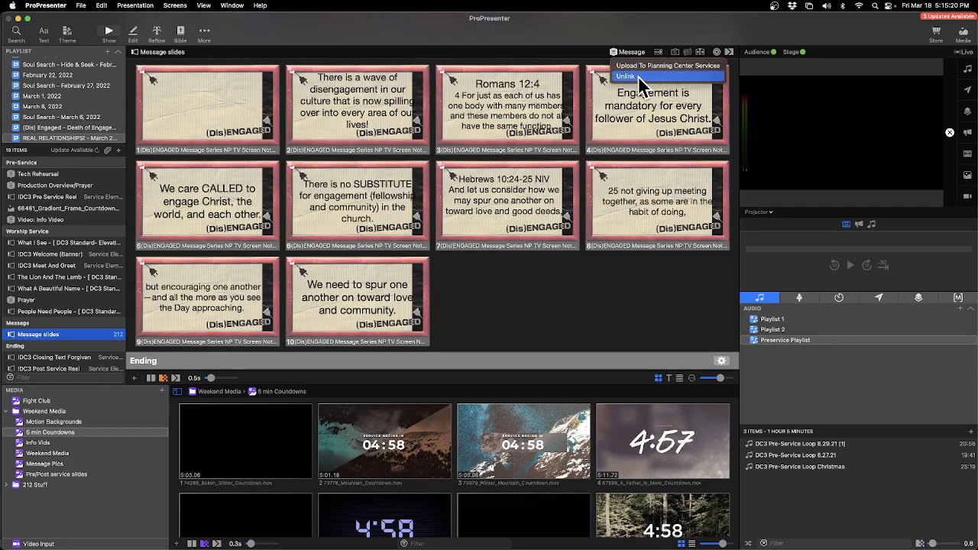
{"action": "left_click", "coordinate": [640, 77]}
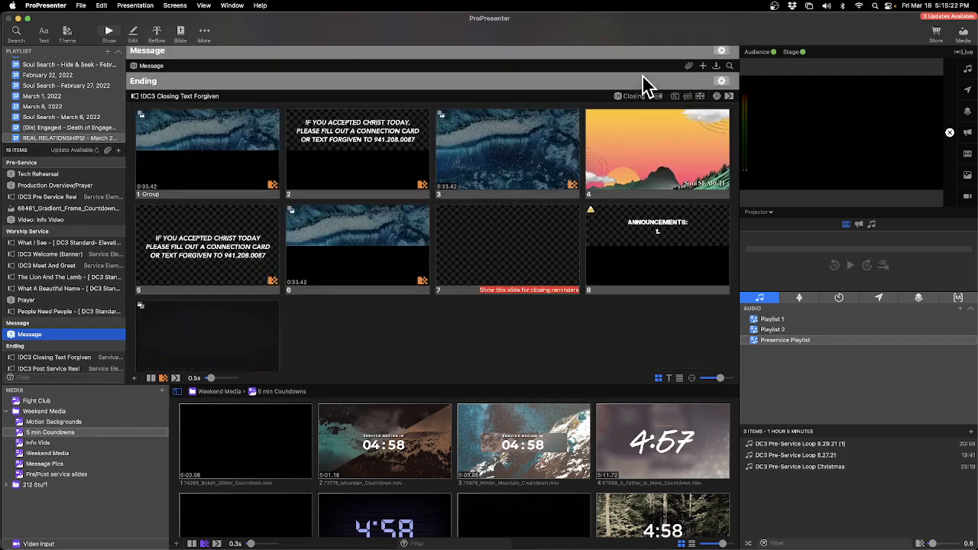
Link the Dis-Engaged Relationships 3rds PG presentation to the playlist's Message item and upload it to Planning Center Services
{"action": "left_click", "coordinate": [729, 66]}
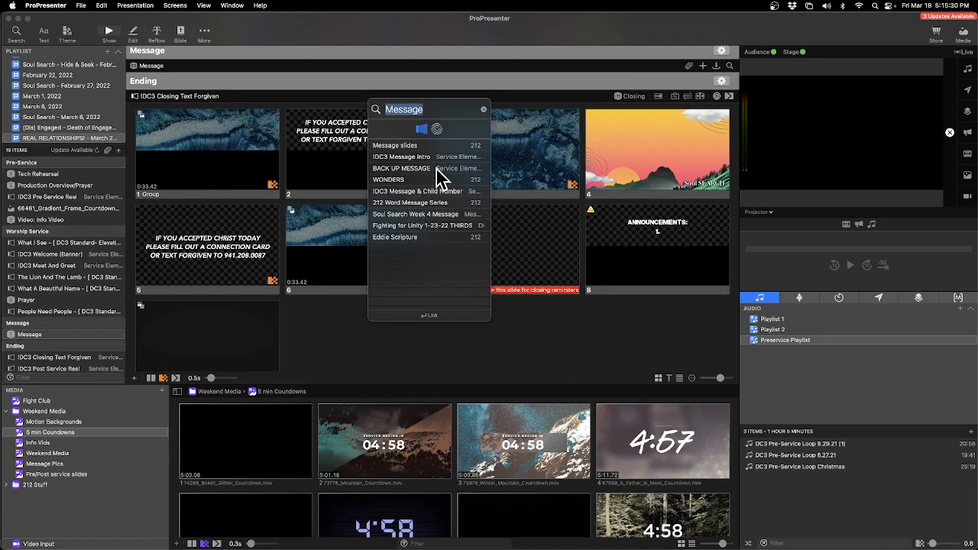
{"action": "key", "text": "BackSpace"}
{"action": "type", "text": "disenga"}
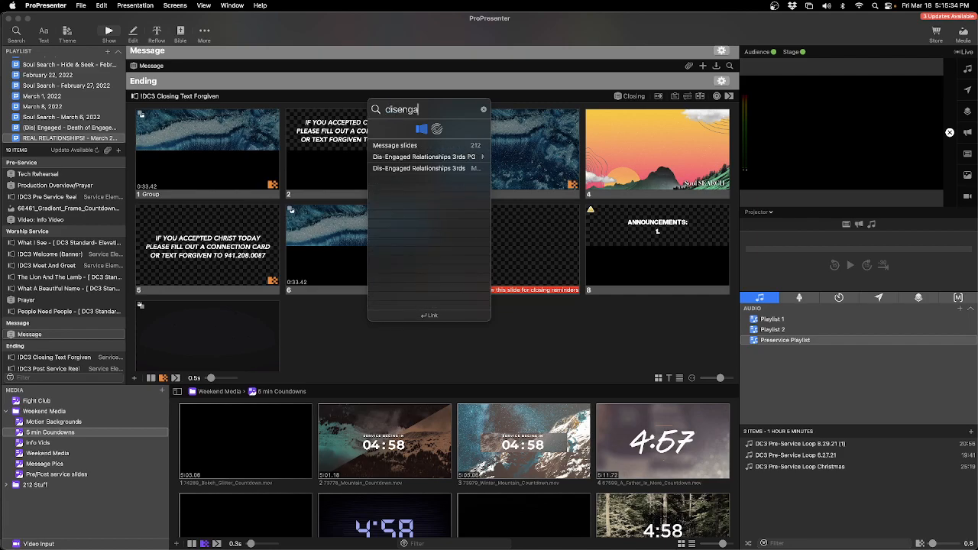
{"action": "mouse_move", "coordinate": [444, 161]}
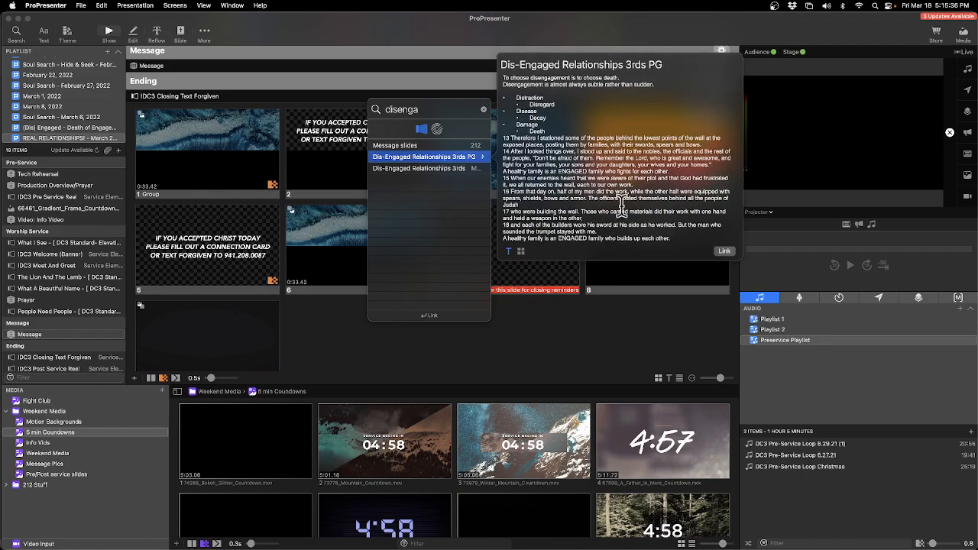
{"action": "left_click", "coordinate": [726, 250]}
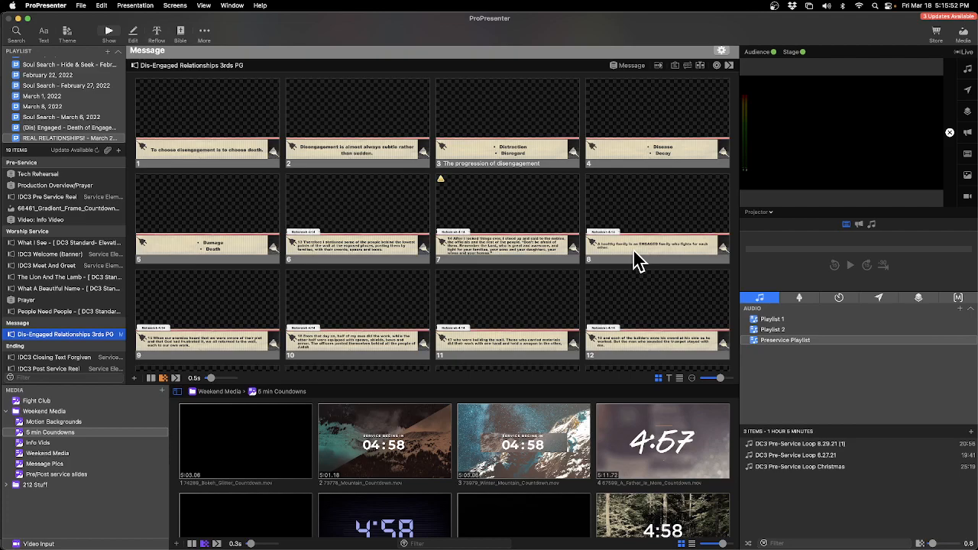
{"action": "left_click", "coordinate": [631, 66]}
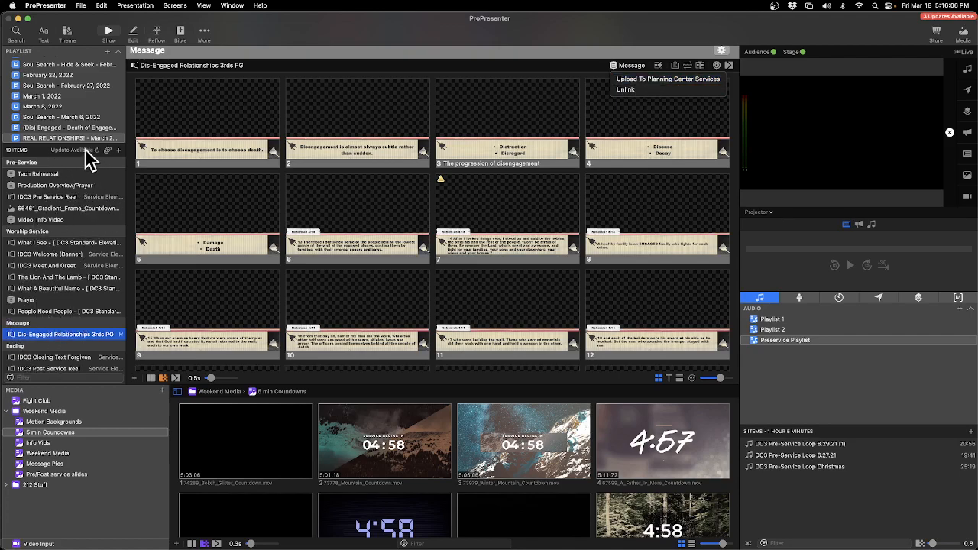
{"action": "left_click", "coordinate": [678, 80]}
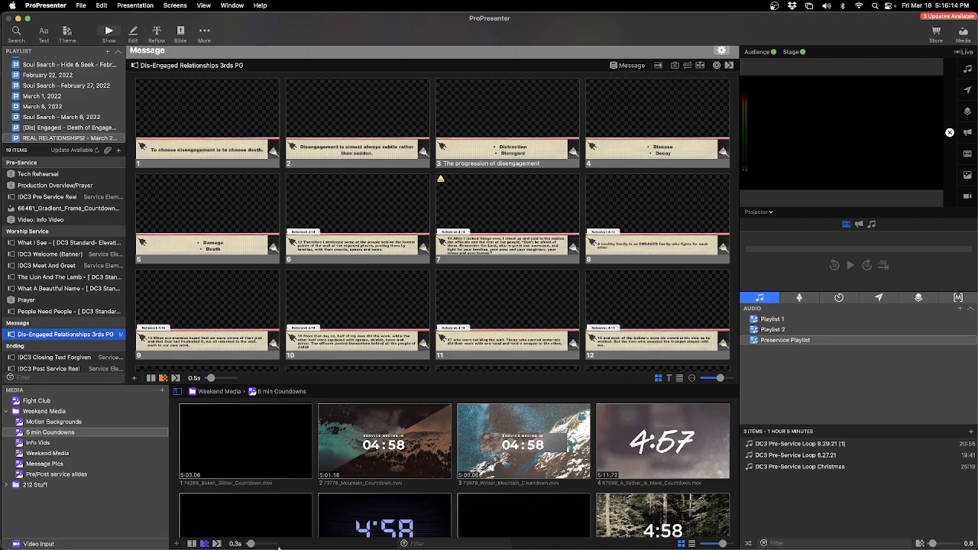
Switch to Chrome and open the March 20, 2022 REAL RELATIONSHIPS! plan under North Port Campus, Creative Arts - NP in Planning Center Services
{"action": "mouse_move", "coordinate": [279, 547]}
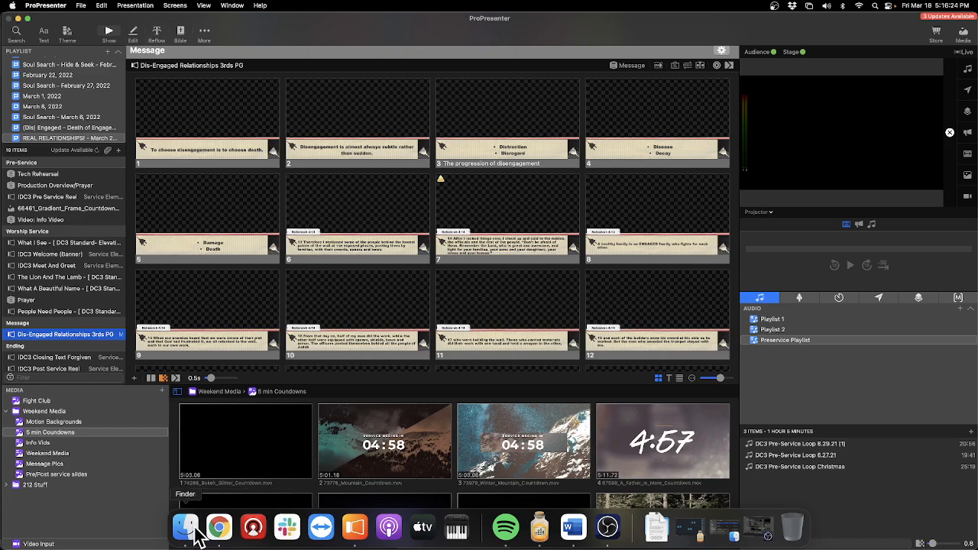
{"action": "left_click", "coordinate": [221, 535]}
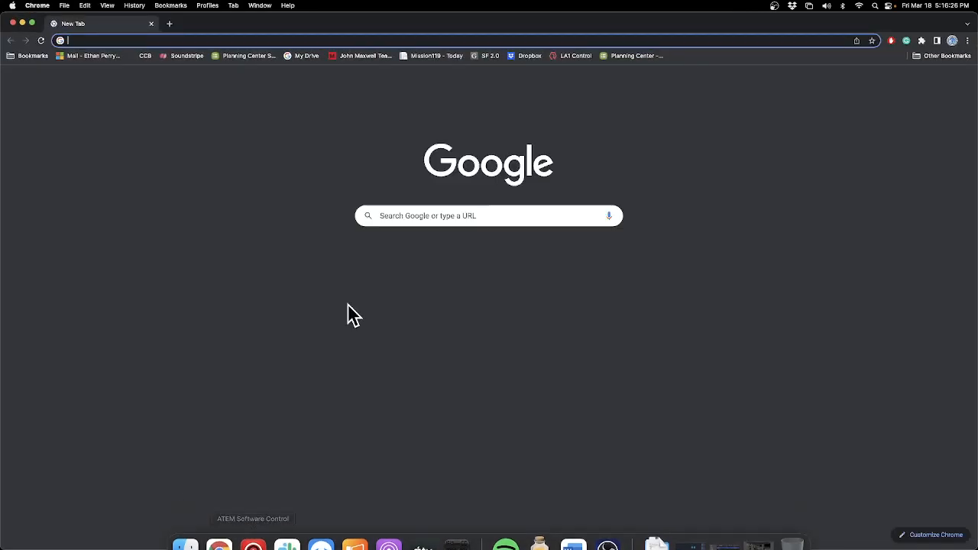
{"action": "left_click", "coordinate": [493, 268]}
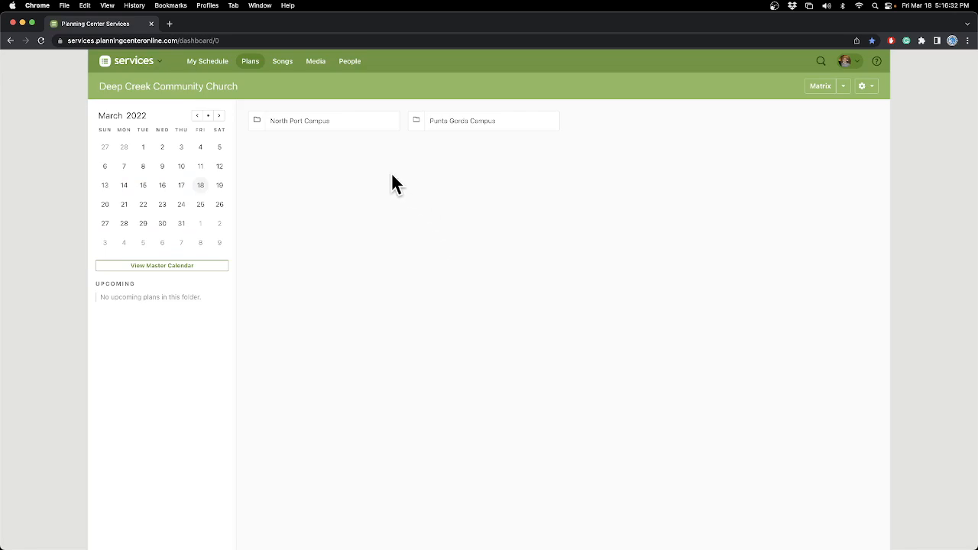
{"action": "left_click", "coordinate": [349, 127]}
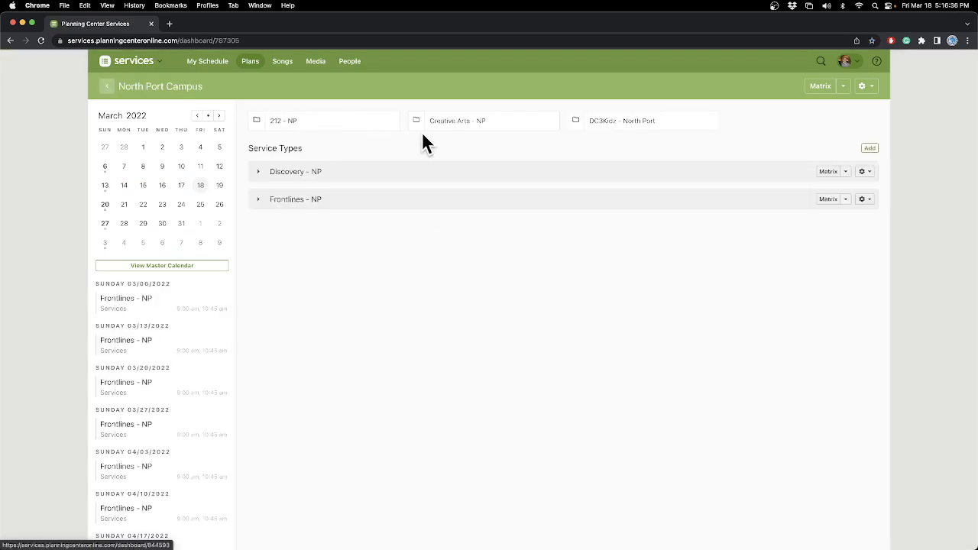
{"action": "left_click", "coordinate": [518, 133]}
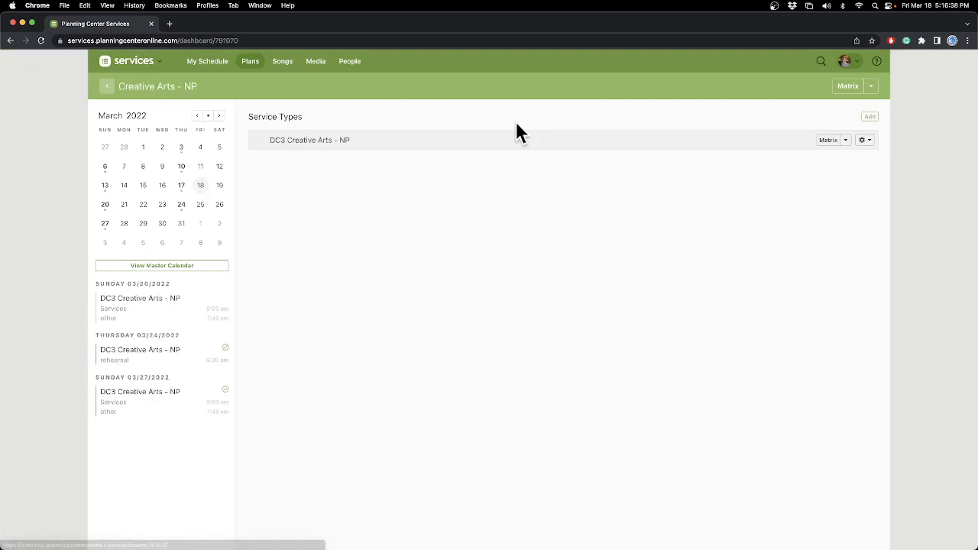
{"action": "left_click", "coordinate": [517, 136]}
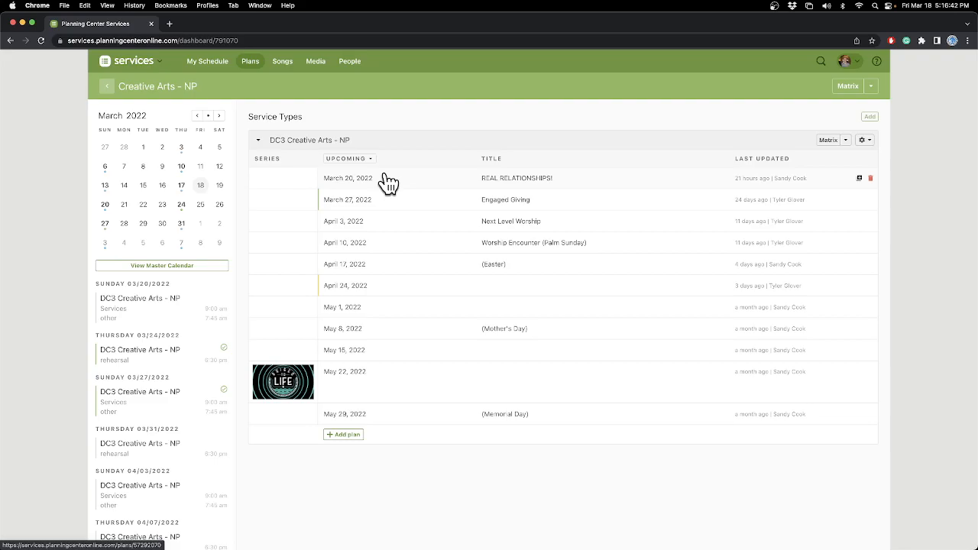
{"action": "left_click", "coordinate": [386, 178]}
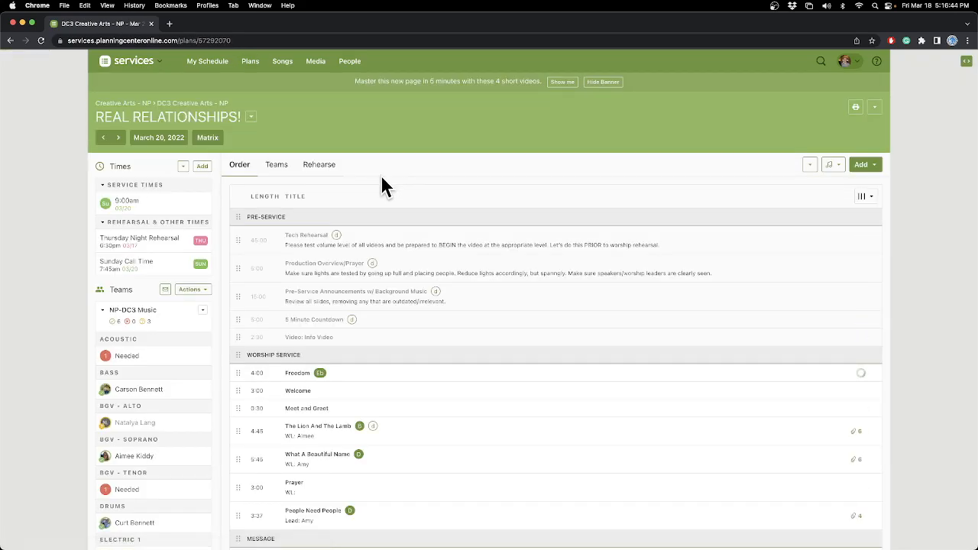
Download the Message item's attached Dis-Engaged Relationships 3rds PG.pro file and import it into ProPresenter's Messages library
{"action": "scroll", "coordinate": [382, 184], "scroll_direction": "down", "scroll_amount": 5}
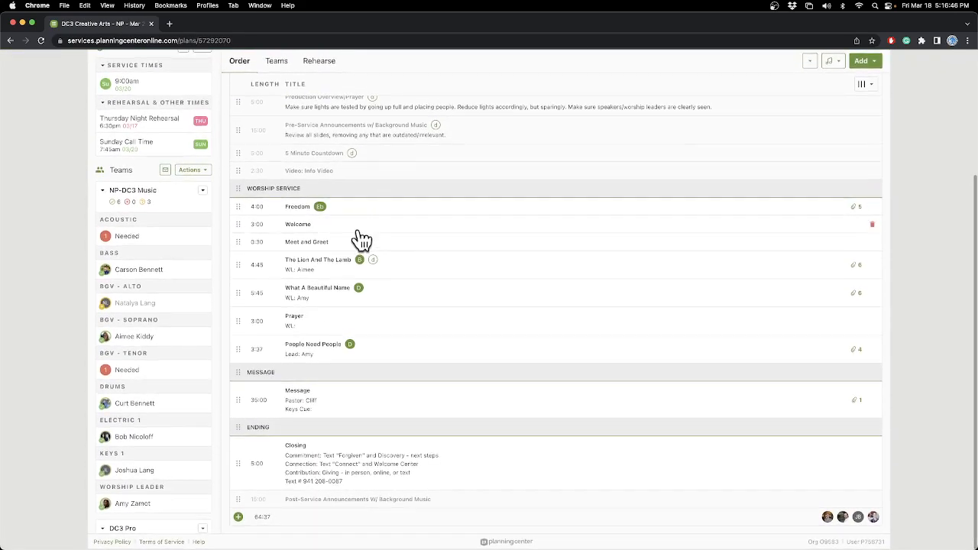
{"action": "left_click", "coordinate": [856, 401]}
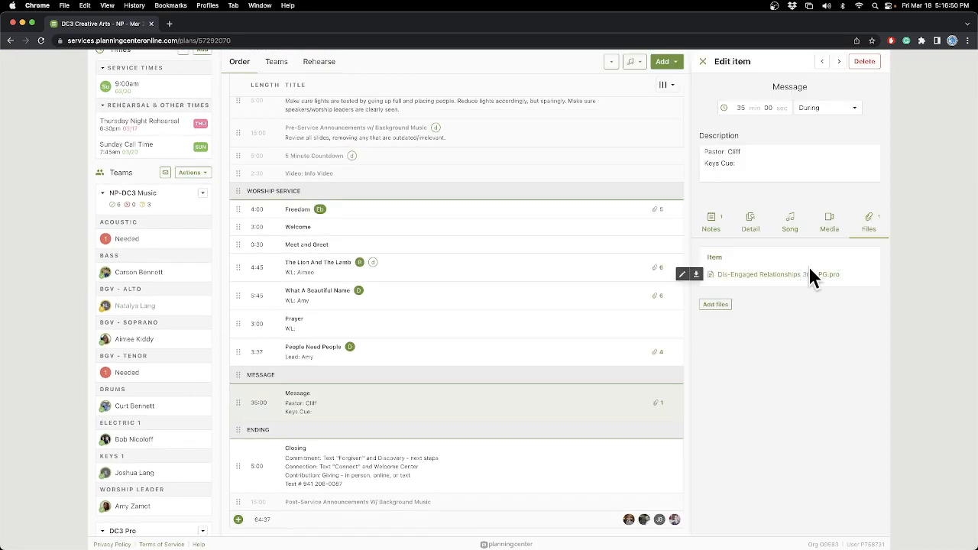
{"action": "left_click", "coordinate": [780, 280]}
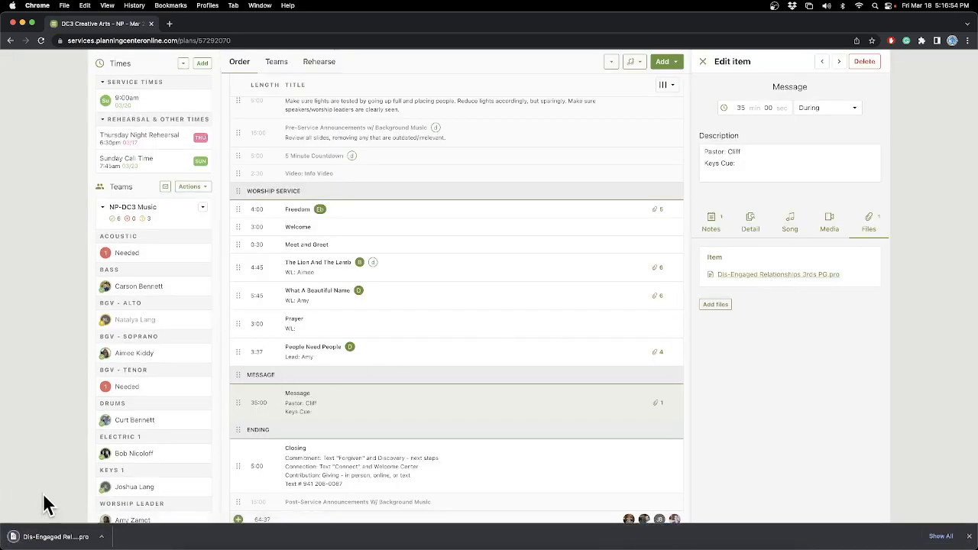
{"action": "left_click", "coordinate": [47, 537]}
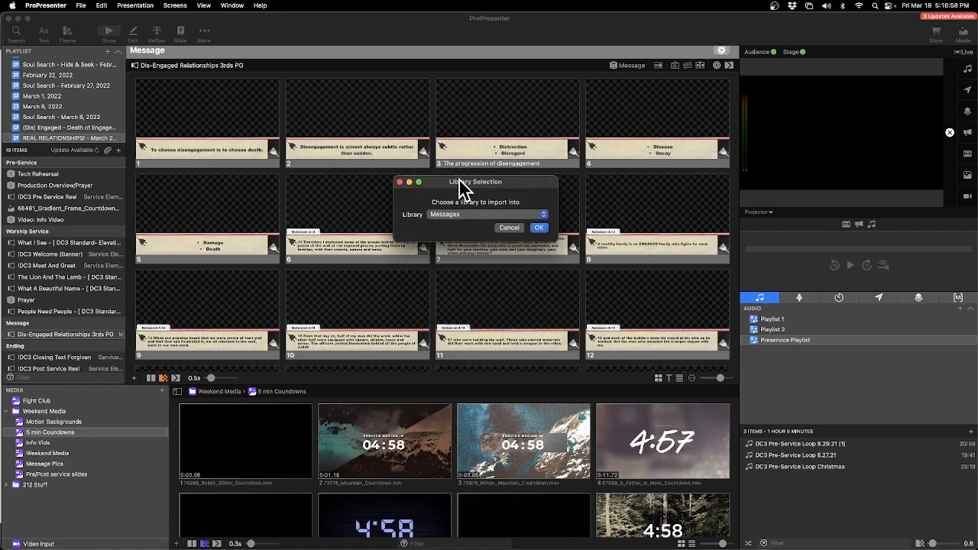
{"action": "left_click", "coordinate": [540, 222]}
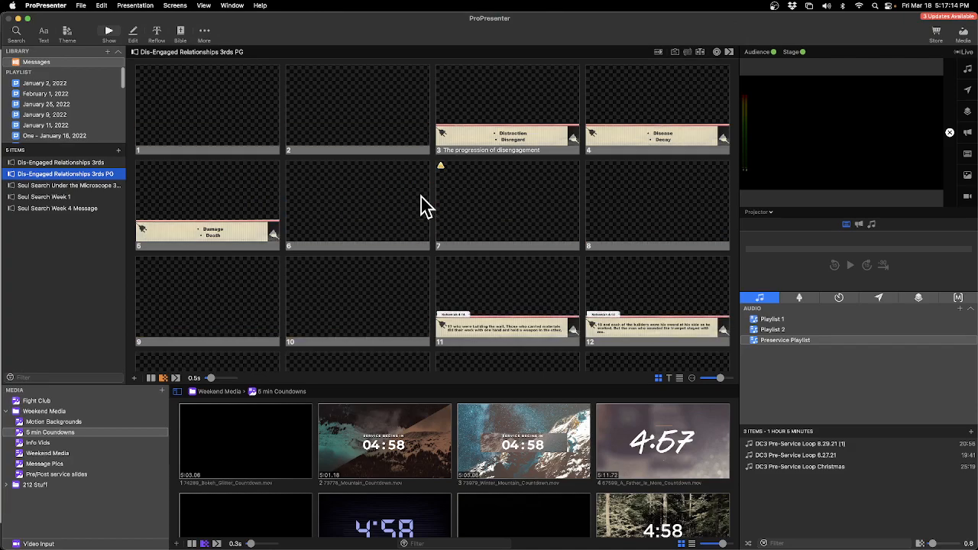
Delete the Soul Search Under the Microscope 3rds presentation from the Messages library
{"action": "left_click", "coordinate": [89, 186]}
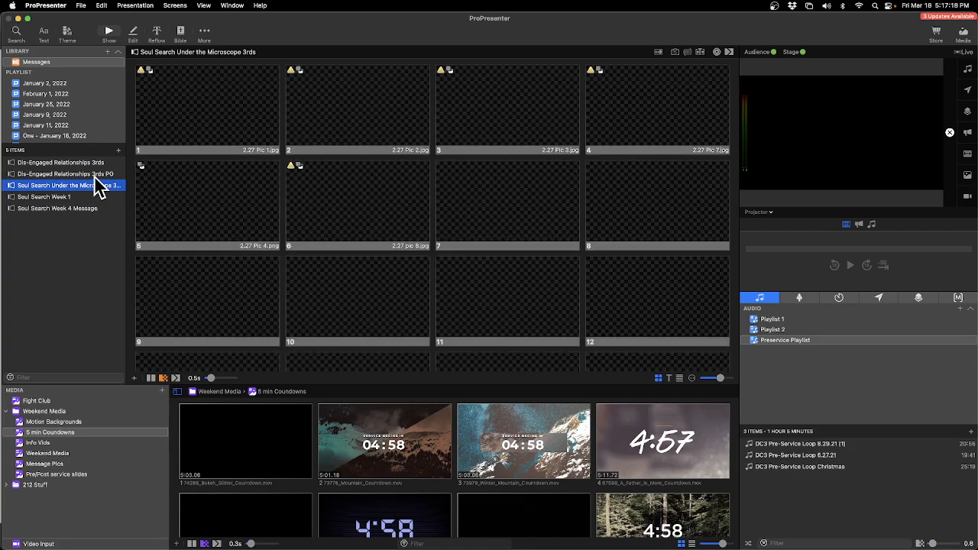
{"action": "left_click", "coordinate": [95, 176]}
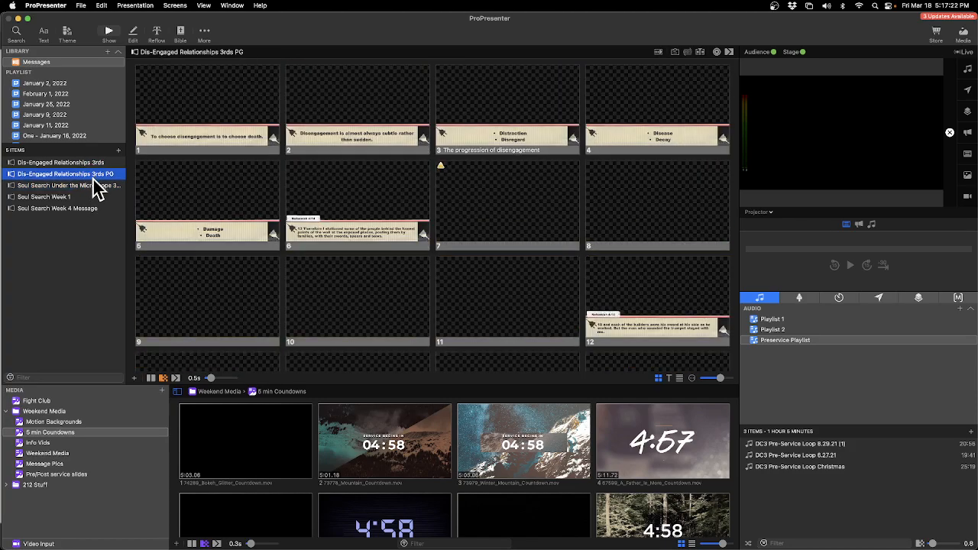
{"action": "left_click", "coordinate": [97, 186]}
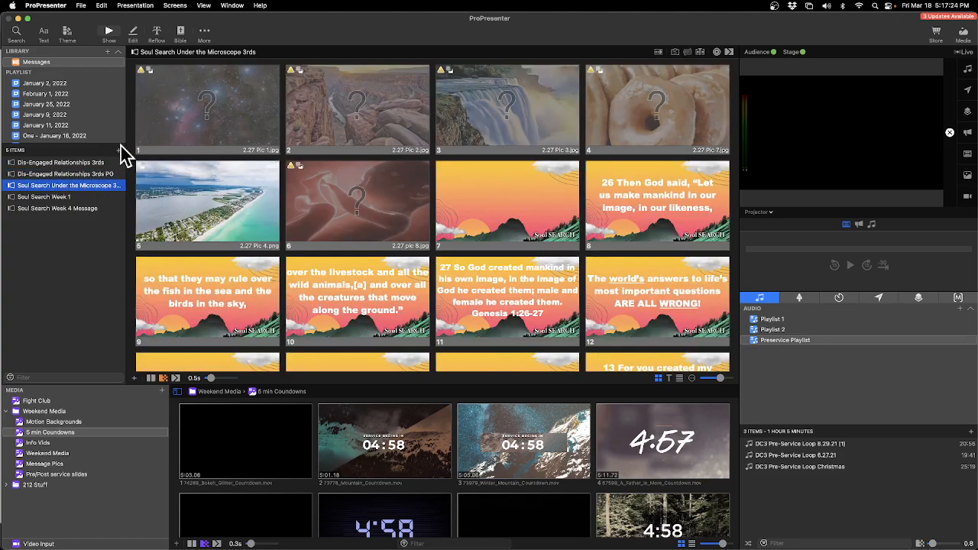
{"action": "right_click", "coordinate": [95, 187]}
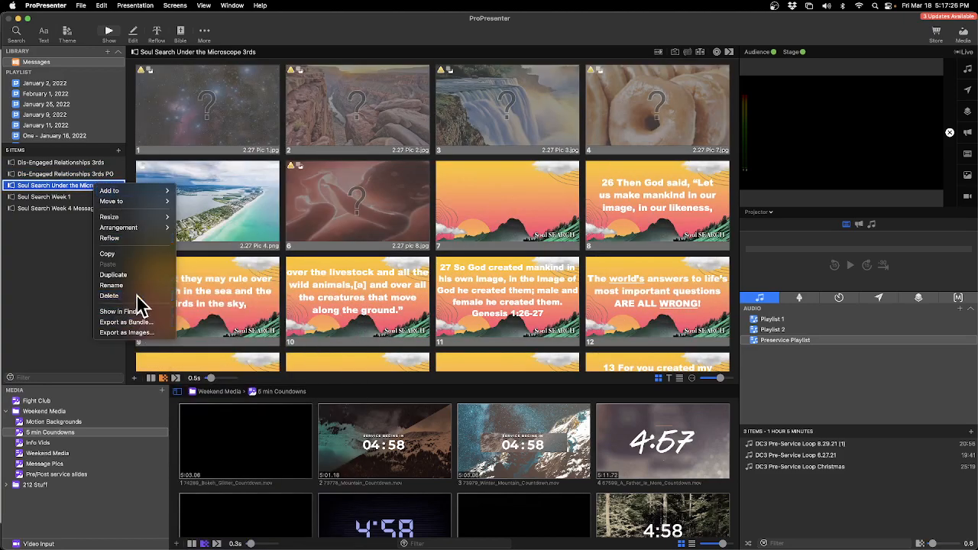
{"action": "left_click", "coordinate": [136, 296]}
{"action": "left_click", "coordinate": [520, 217]}
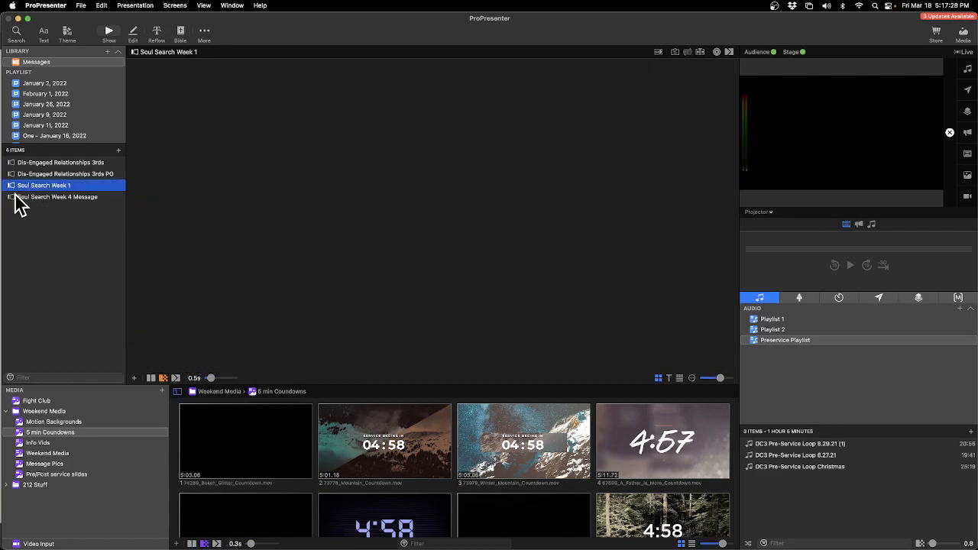
Apply the Message theme's DisEngaged Verse slide to the whole Dis-Engaged Relationships 3rds presentation
{"action": "left_click", "coordinate": [56, 163]}
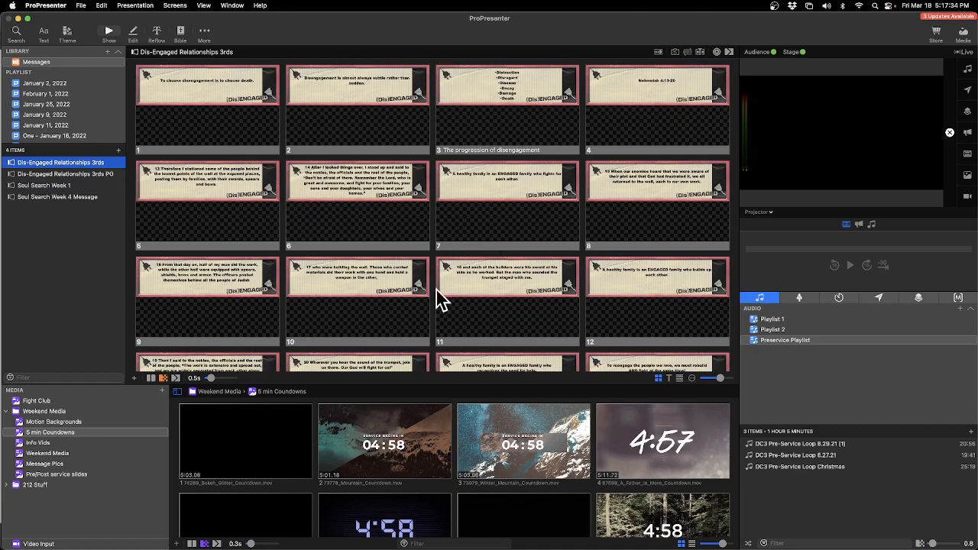
{"action": "right_click", "coordinate": [107, 164]}
{"action": "mouse_move", "coordinate": [112, 174]}
{"action": "left_click", "coordinate": [77, 164]}
{"action": "left_click", "coordinate": [67, 34]}
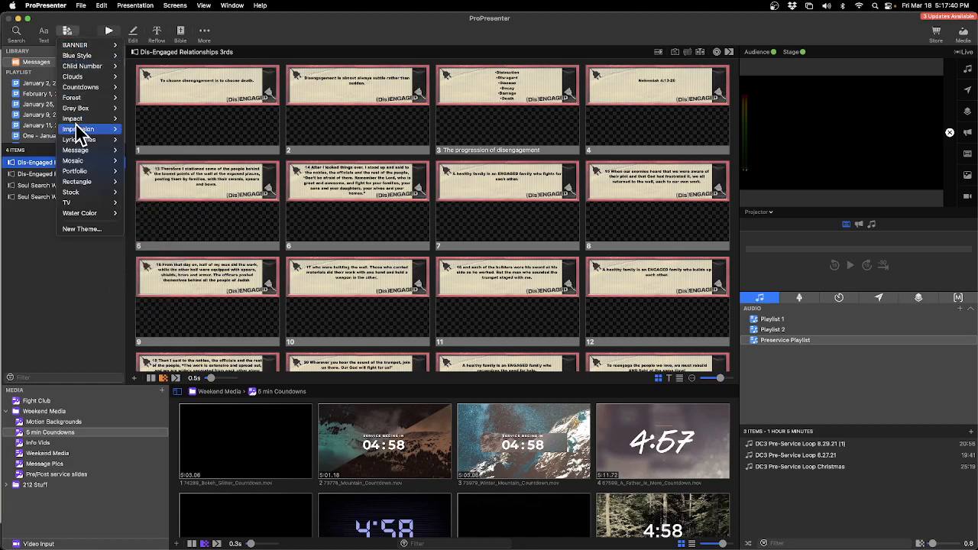
{"action": "mouse_move", "coordinate": [89, 149]}
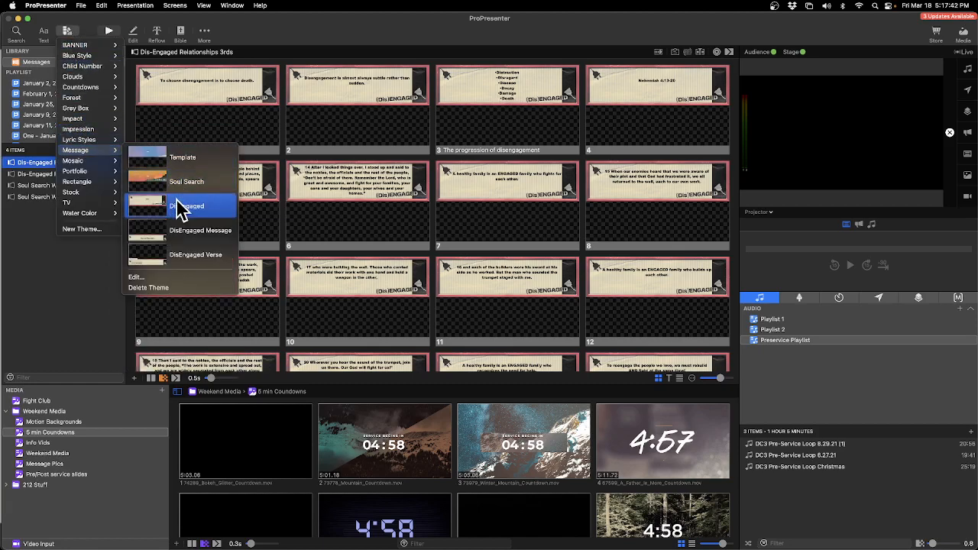
{"action": "left_click", "coordinate": [187, 259]}
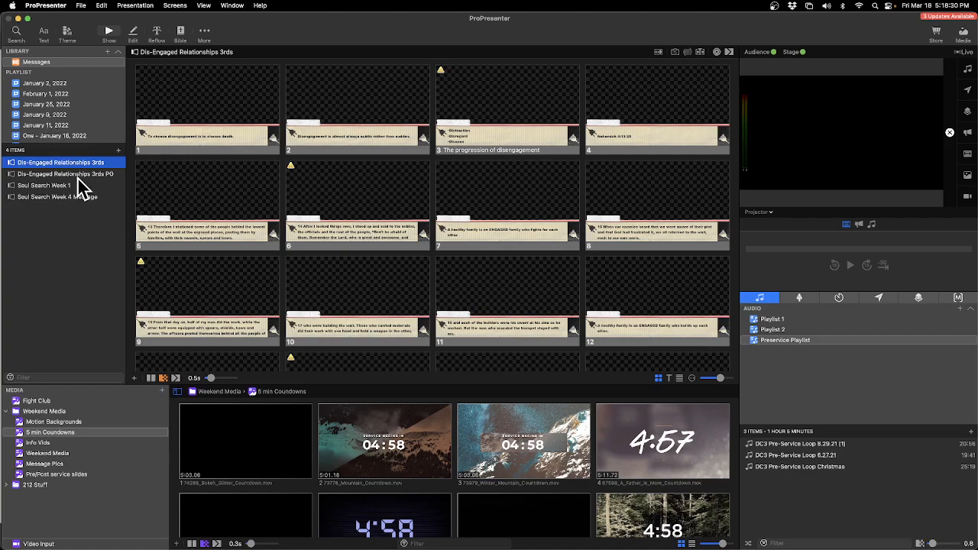
Restyle the whole Dis-Engaged Relationships 3rds presentation with the Message theme's DisEngaged slide
{"action": "scroll", "coordinate": [76, 129], "scroll_direction": "down", "scroll_amount": 2}
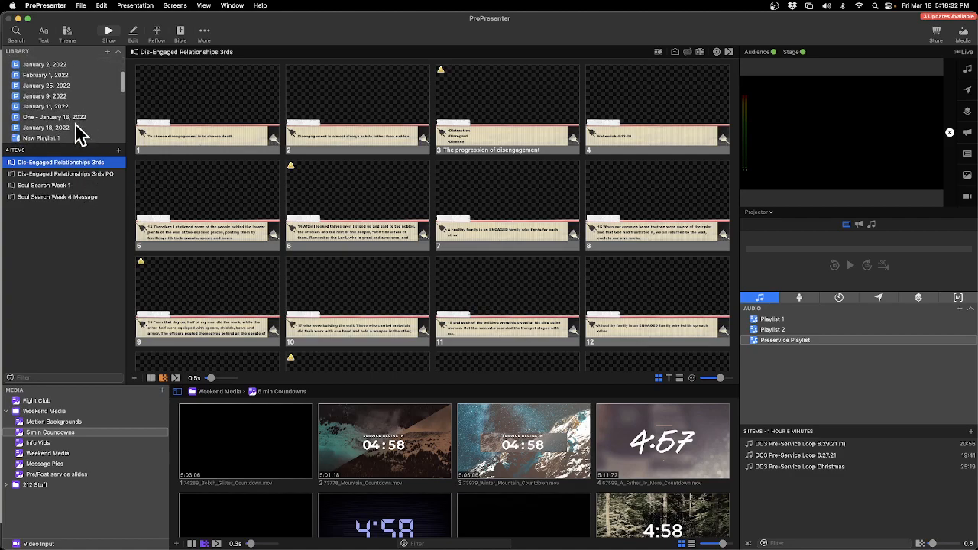
{"action": "right_click", "coordinate": [83, 164]}
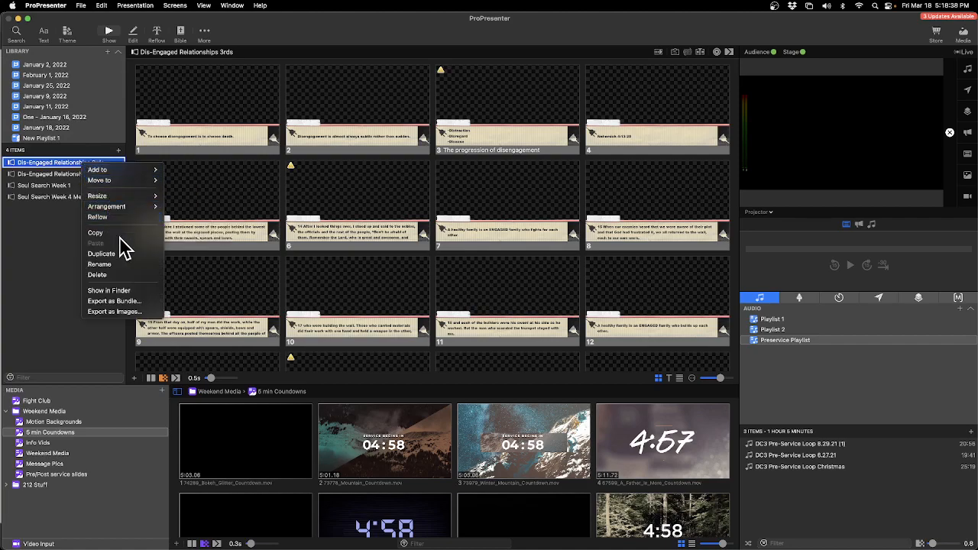
{"action": "left_click", "coordinate": [52, 170]}
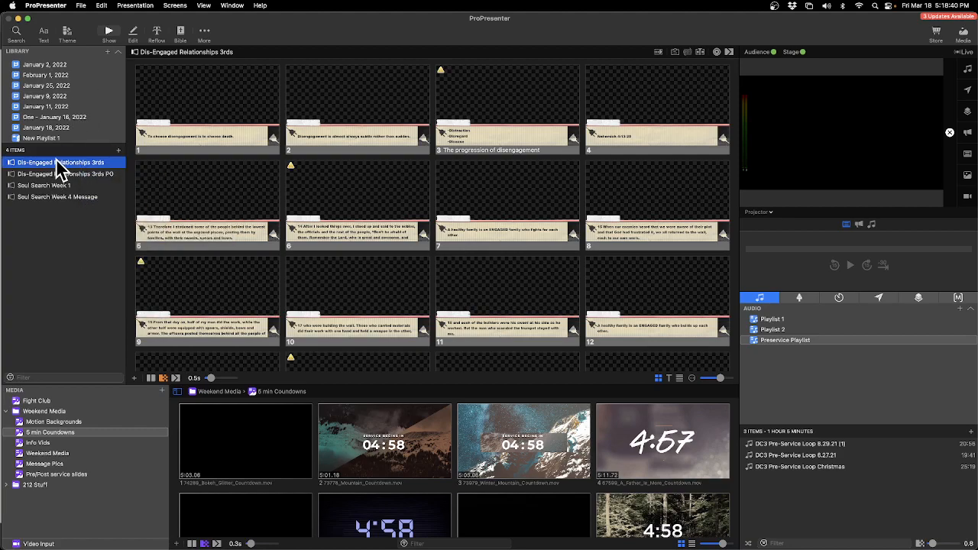
{"action": "left_click", "coordinate": [67, 33]}
{"action": "mouse_move", "coordinate": [80, 148]}
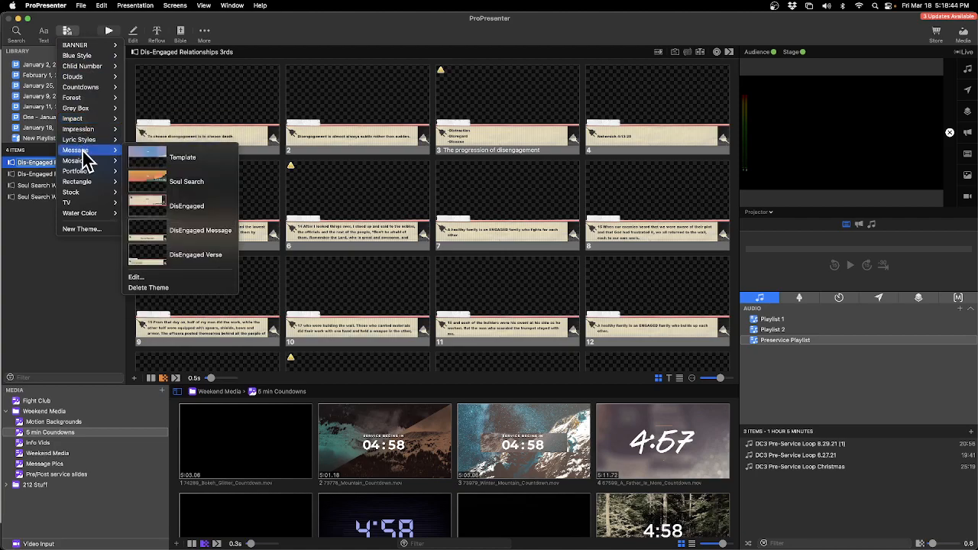
{"action": "left_click", "coordinate": [183, 201]}
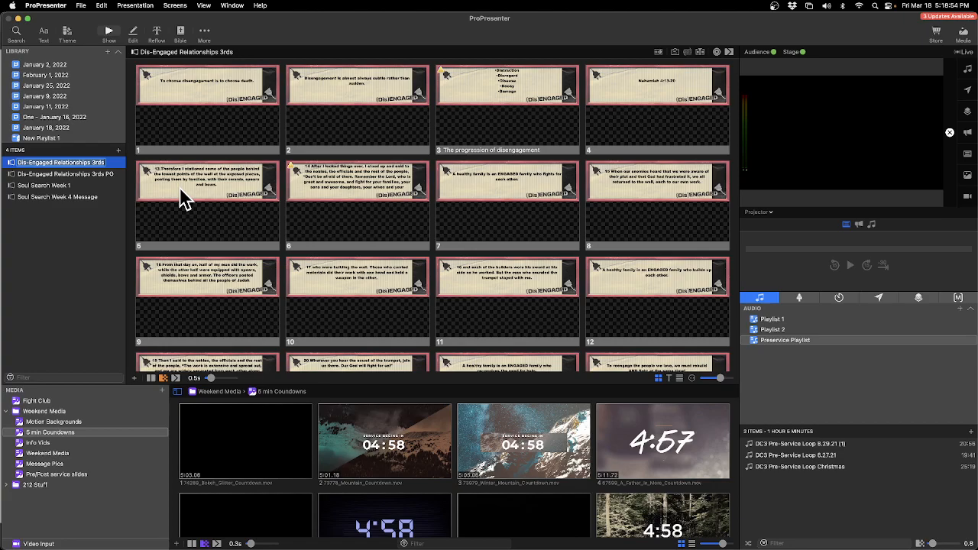
Review all the restyled Dis-Engaged Relationships 3rds slides, including their text in the Reflow Editor
{"action": "scroll", "coordinate": [465, 187], "scroll_direction": "down", "scroll_amount": 3}
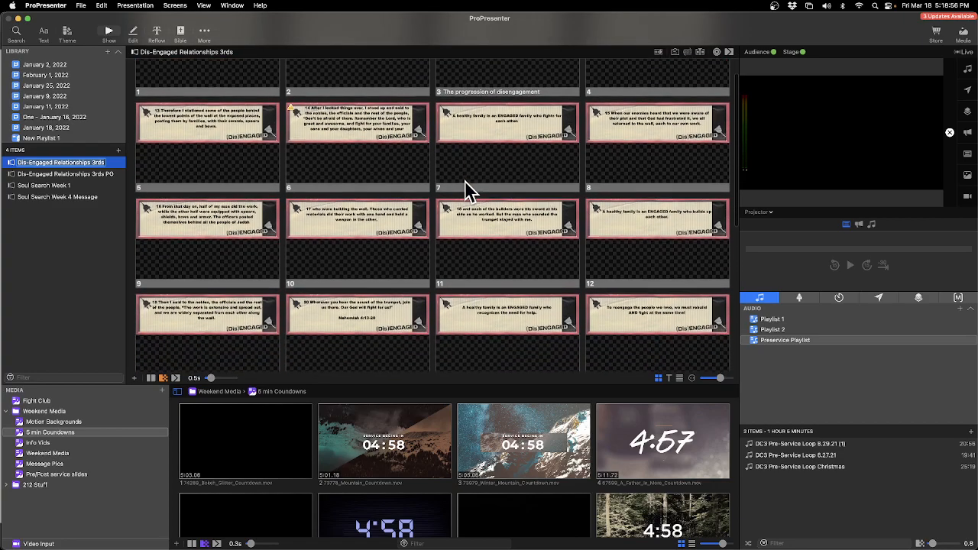
{"action": "scroll", "coordinate": [464, 181], "scroll_direction": "down", "scroll_amount": 5}
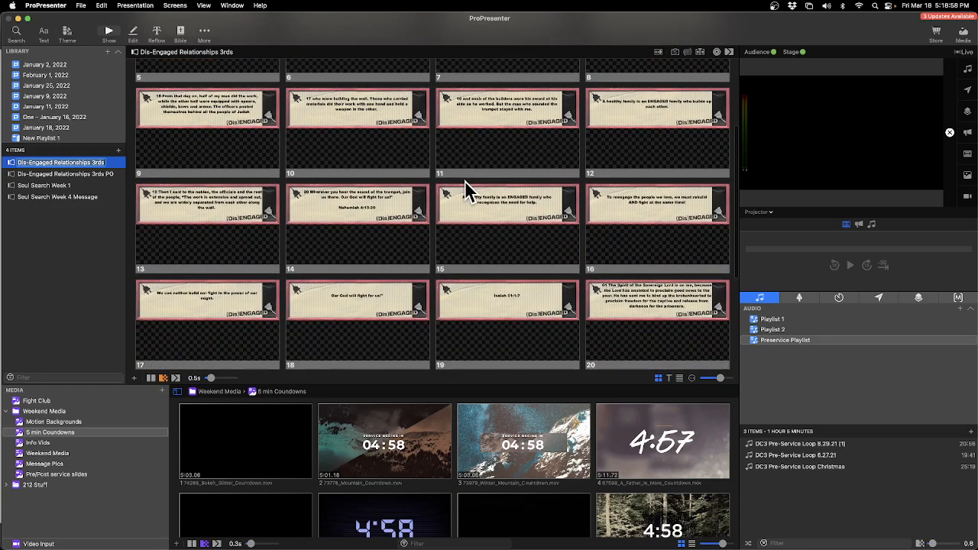
{"action": "scroll", "coordinate": [465, 187], "scroll_direction": "down", "scroll_amount": 3}
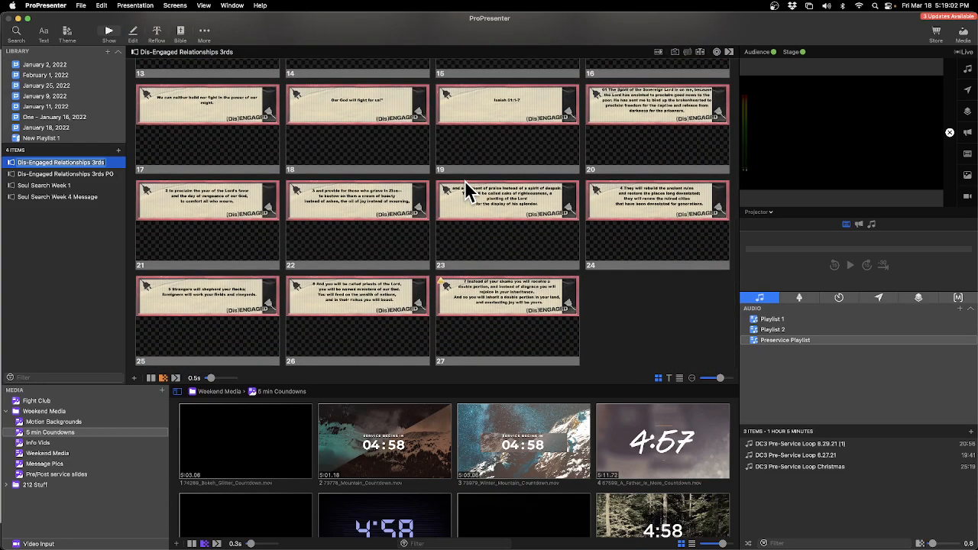
{"action": "scroll", "coordinate": [482, 242], "scroll_direction": "up", "scroll_amount": 1}
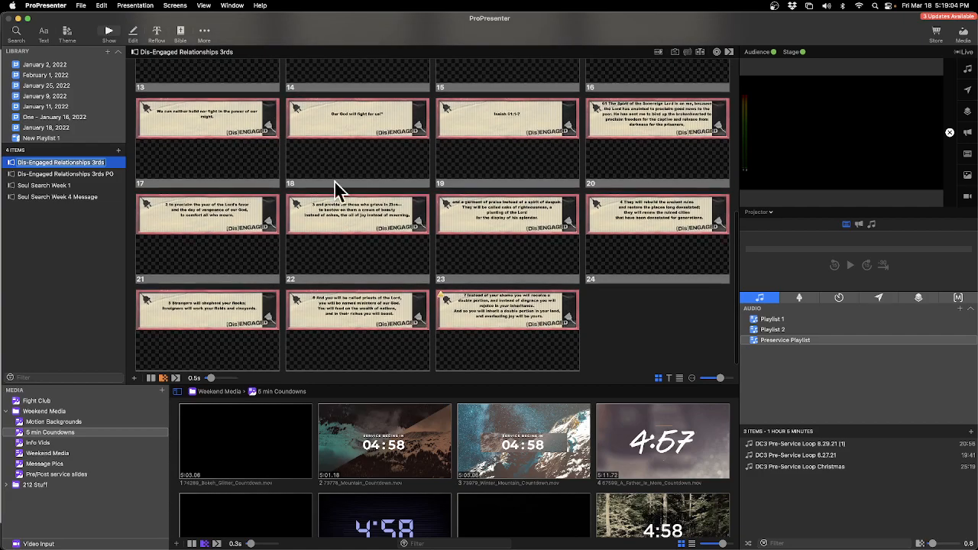
{"action": "left_click", "coordinate": [158, 33]}
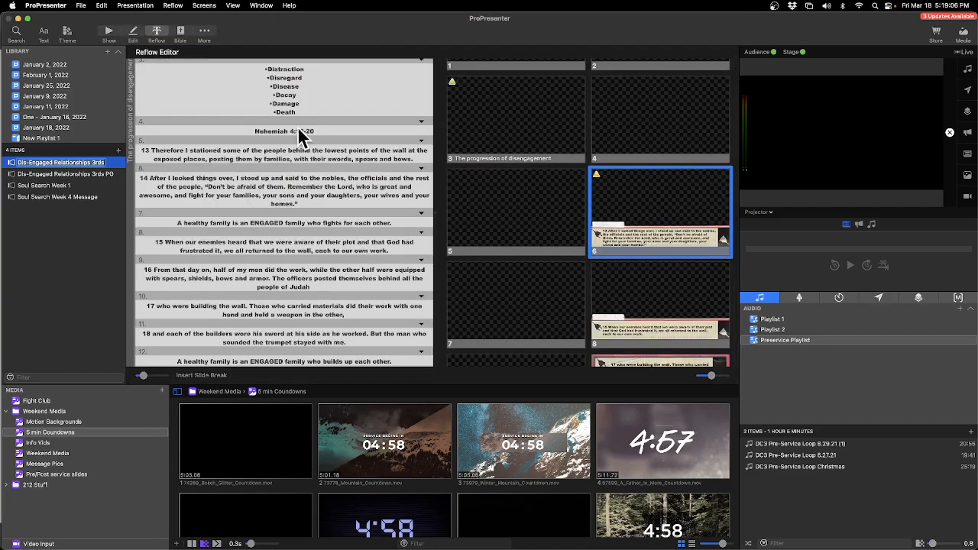
{"action": "scroll", "coordinate": [325, 162], "scroll_direction": "down", "scroll_amount": 15}
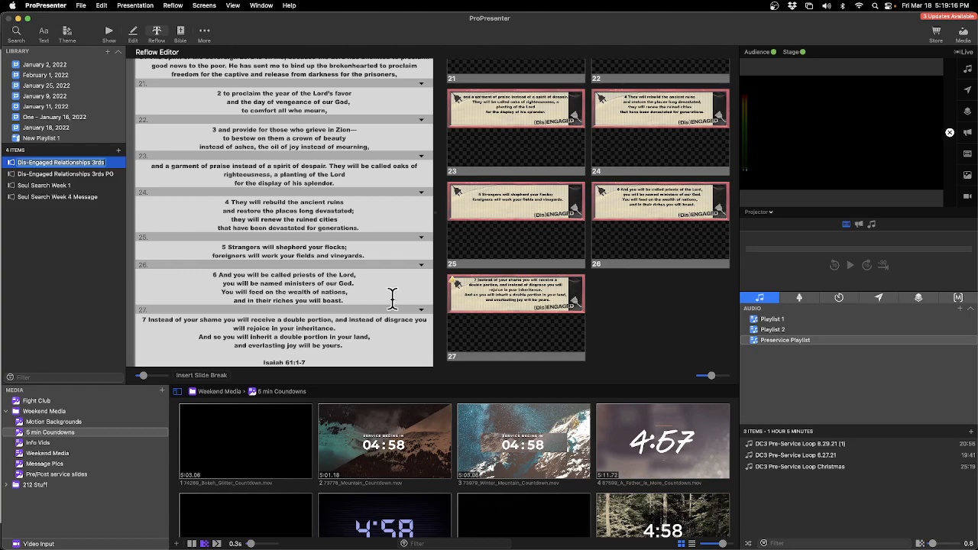
{"action": "mouse_move", "coordinate": [478, 546]}
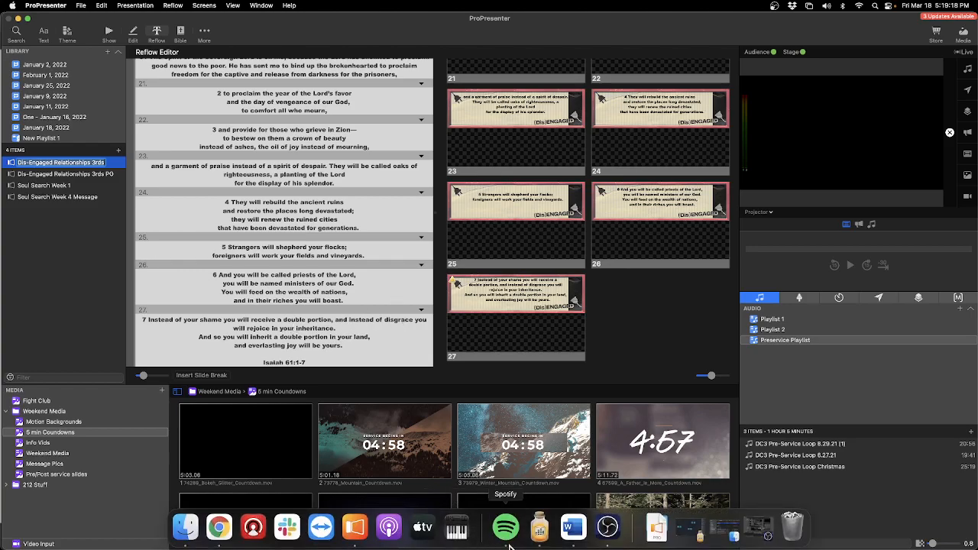
{"action": "left_click", "coordinate": [616, 537]}
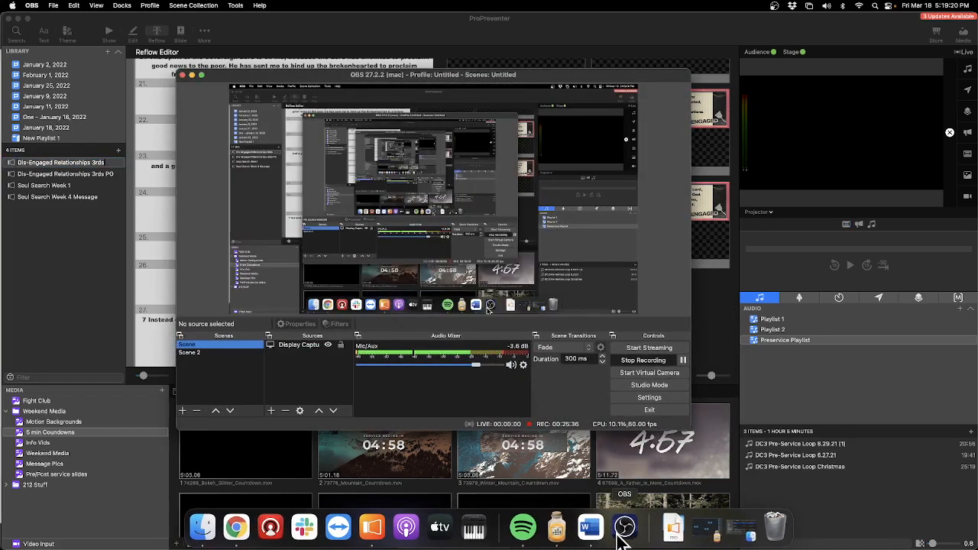